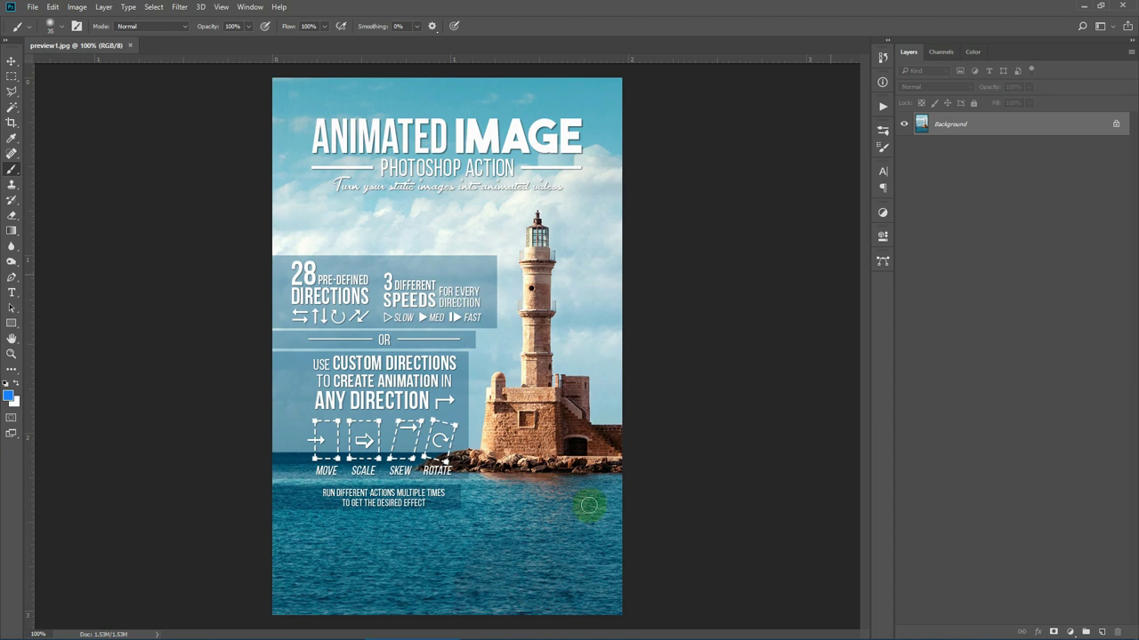
# - Open 1.jpg from the test folder in Photos and compare the lighthouse direction map with its animation in 2.gif
pyautogui.click(227, 628)
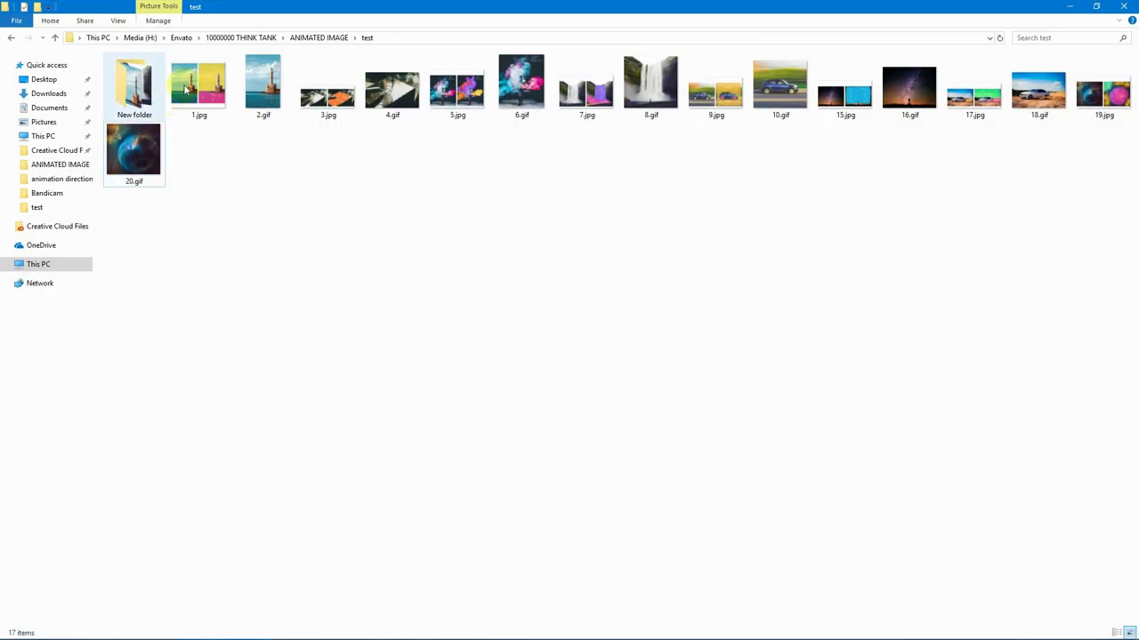
pyautogui.doubleClick(197, 85)
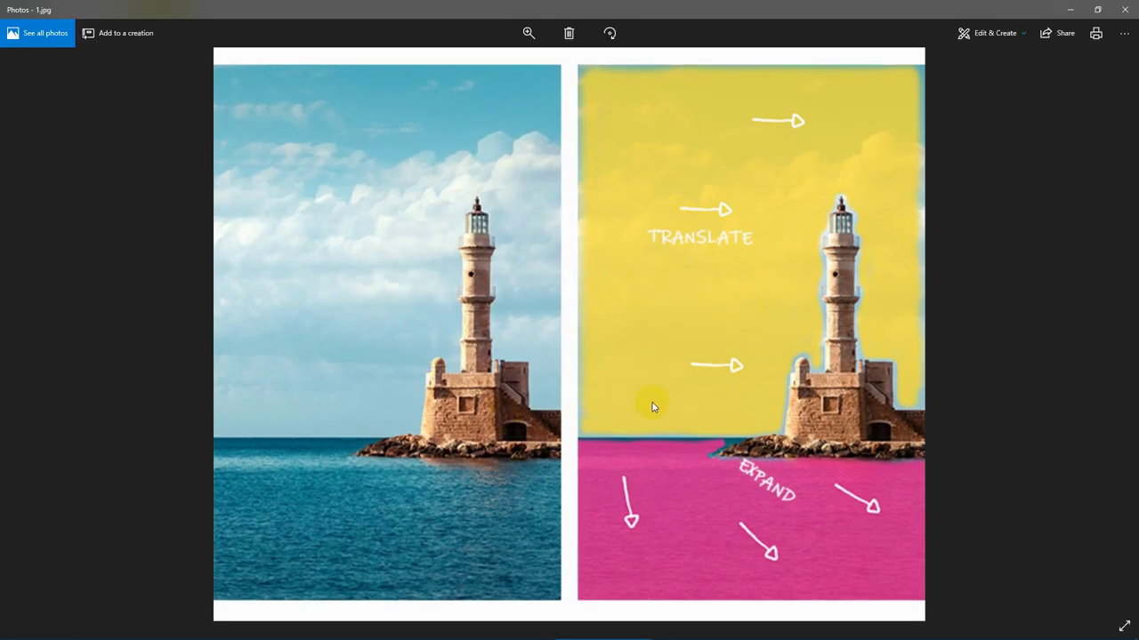
pyautogui.click(653, 528)
pyautogui.scroll(-1, 681, 281)
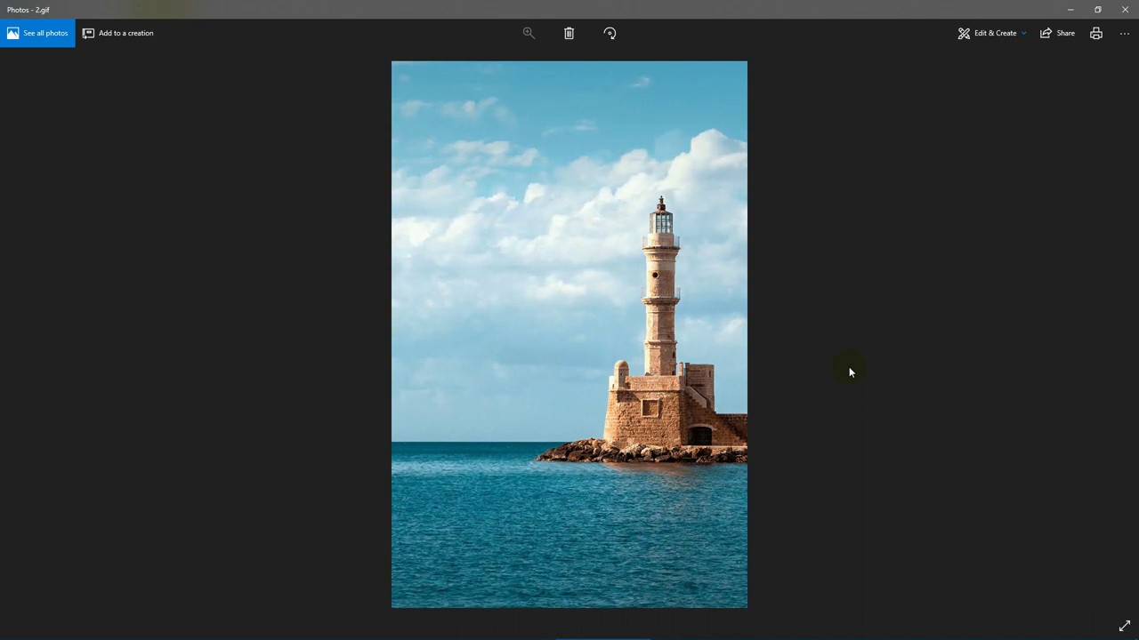
pyautogui.moveTo(765, 375)
pyautogui.mouseDown()
pyautogui.moveTo(732, 377)
pyautogui.moveTo(707, 338)
pyautogui.mouseUp()
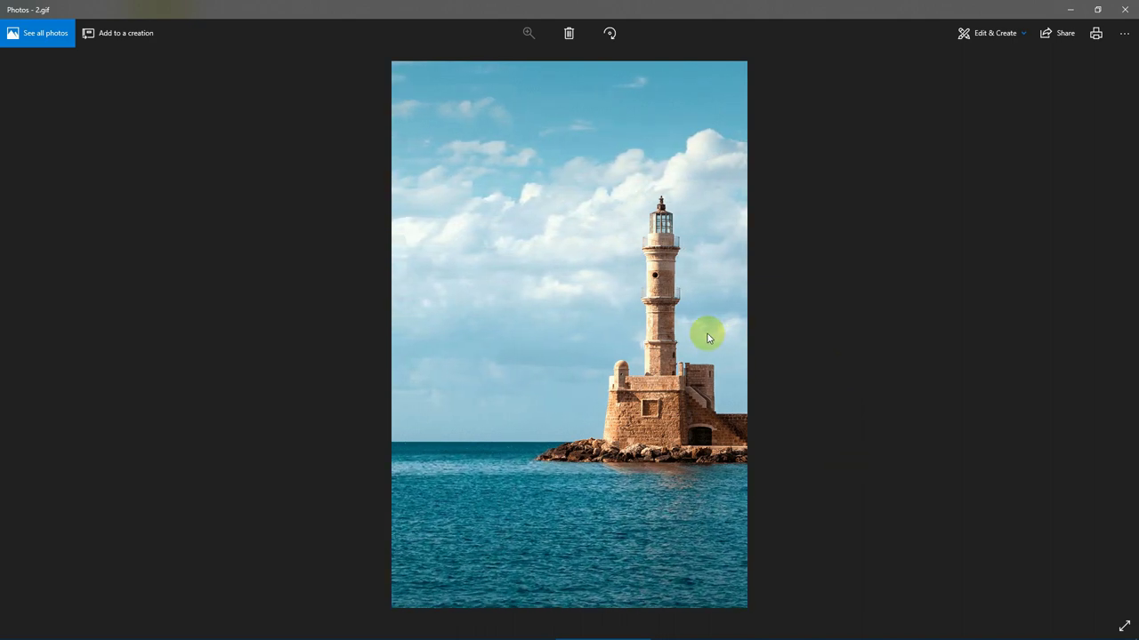
# - View the water ripple and coloured smoke examples from 3.jpg to 6.gif, comparing each direction map with its animation
pyautogui.press('Right')
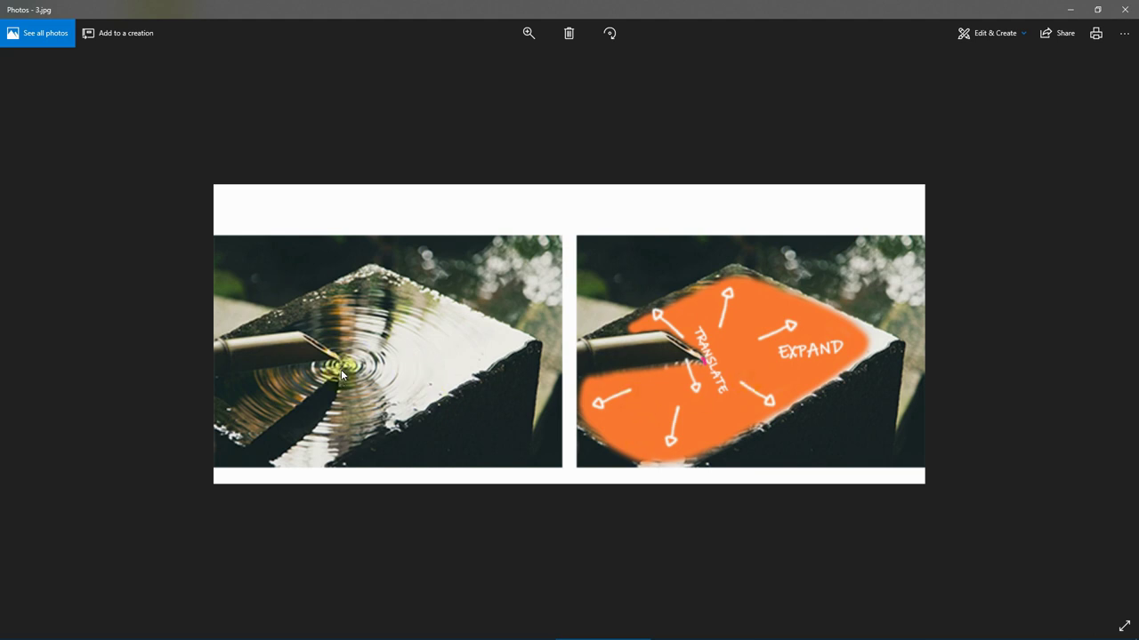
pyautogui.press('Right')
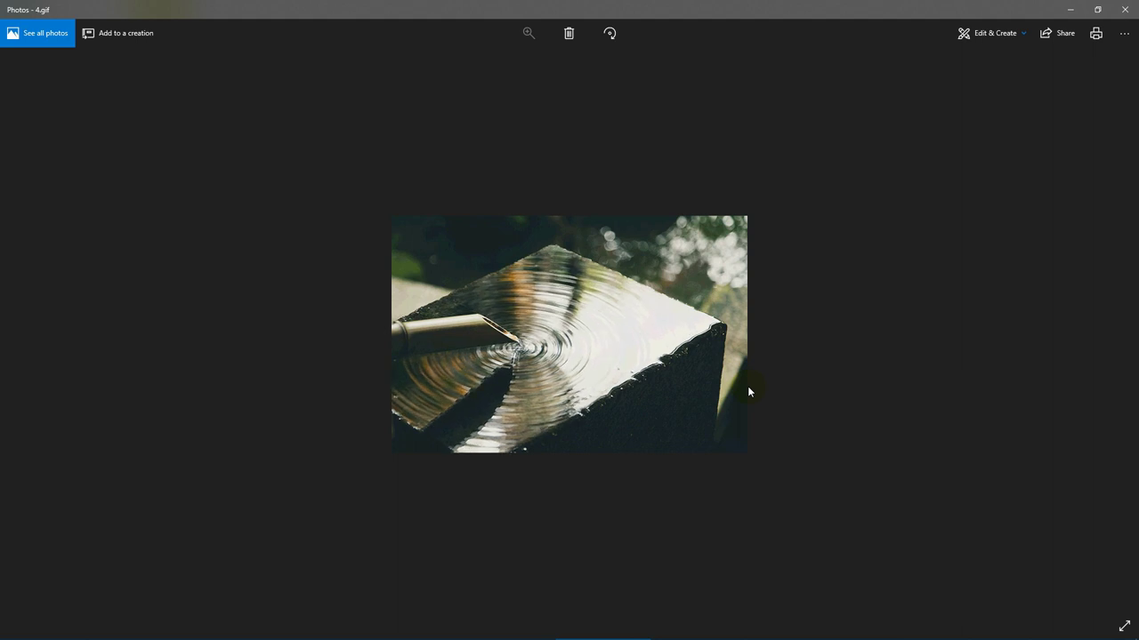
pyautogui.press('Right')
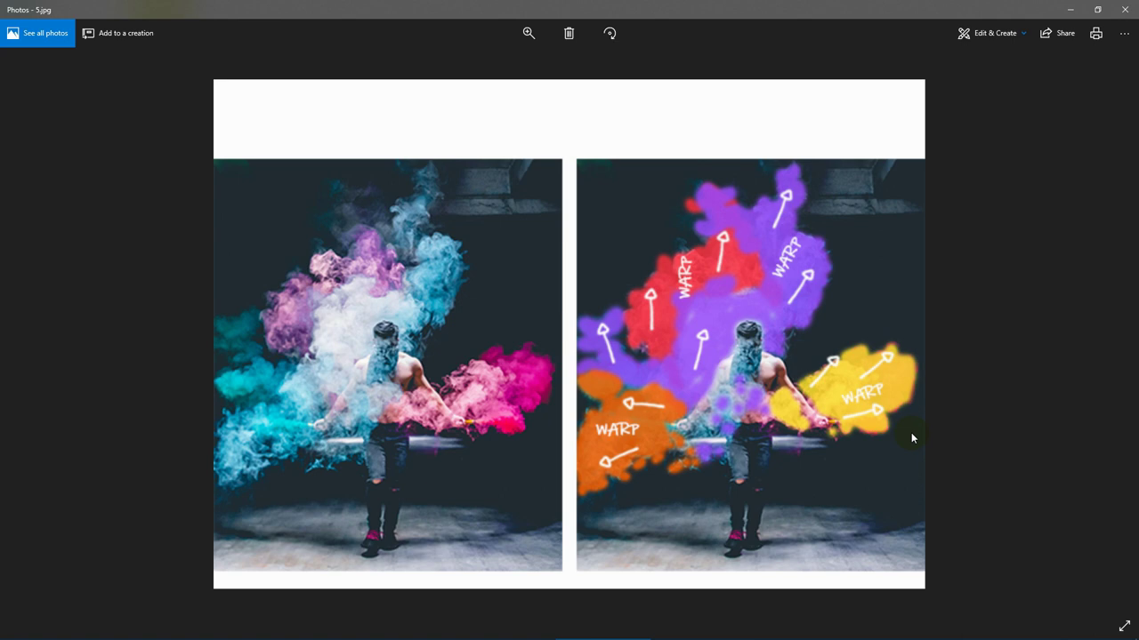
pyautogui.press('Right')
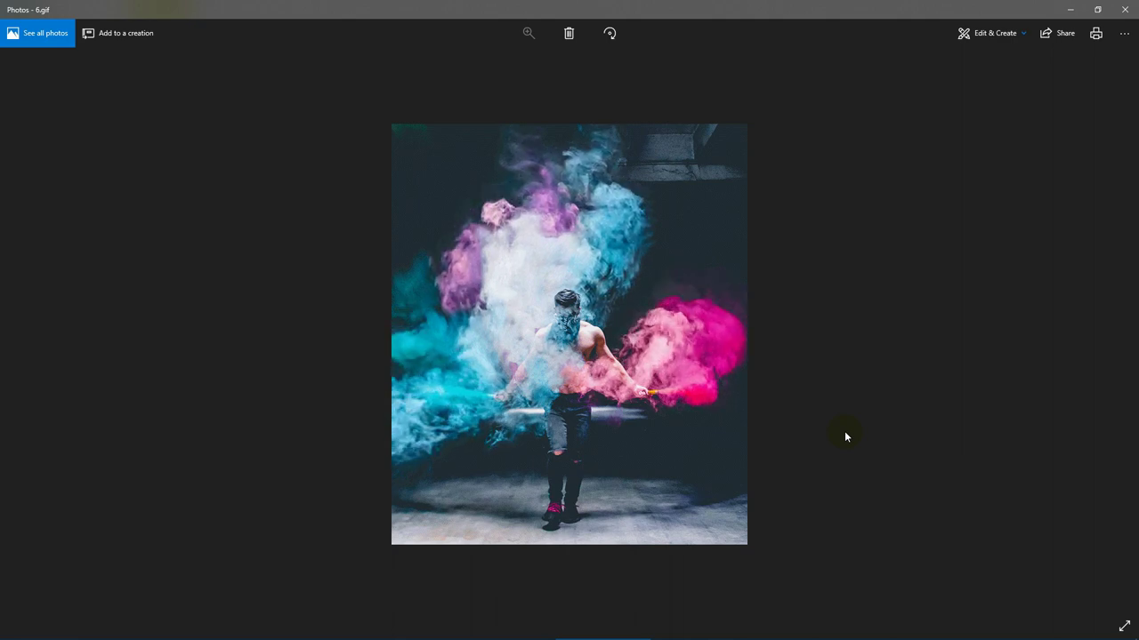
# - Examine the waterfall's stretch and expand areas in 7.jpg and view its animation in 8.gif
pyautogui.press('Right')
pyautogui.click(733, 371)
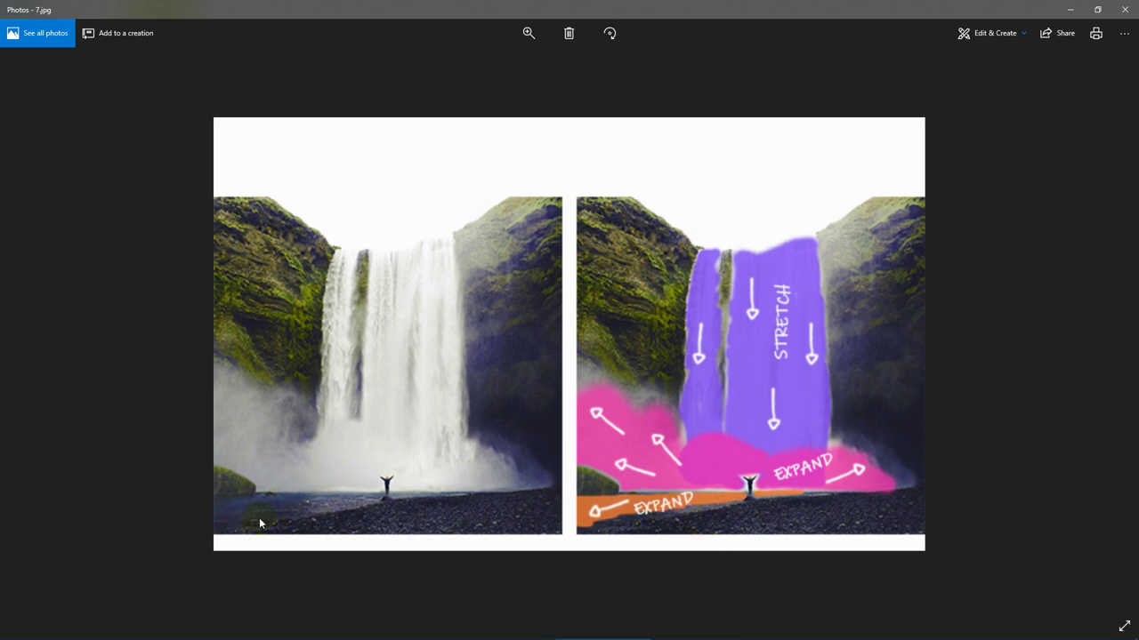
pyautogui.scroll(-2, 670, 365)
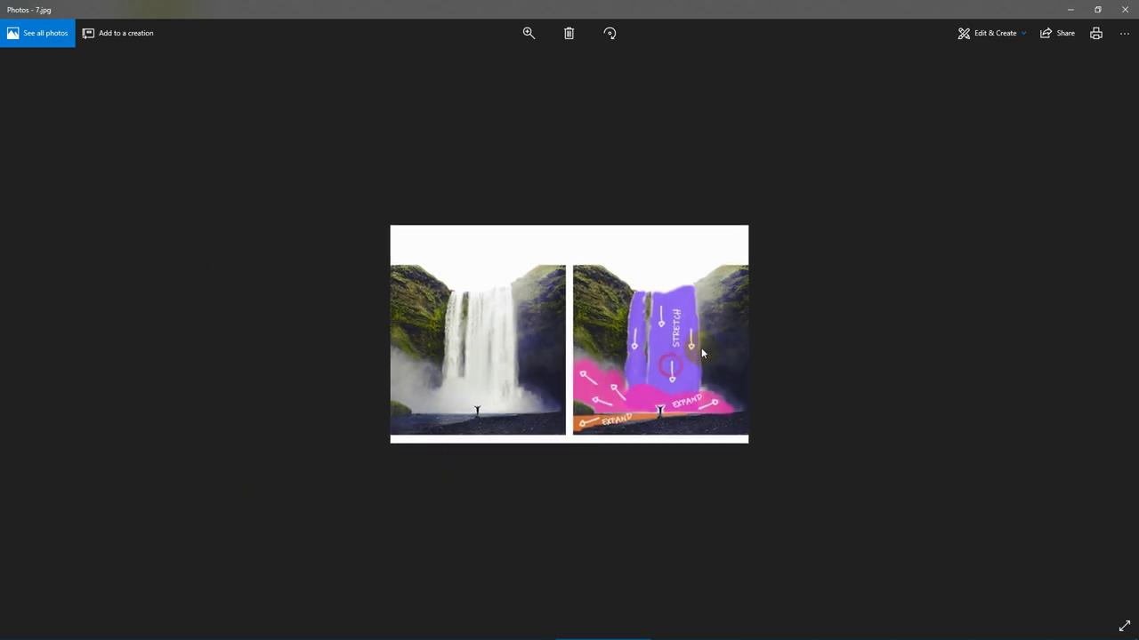
pyautogui.scroll(-1, 702, 351)
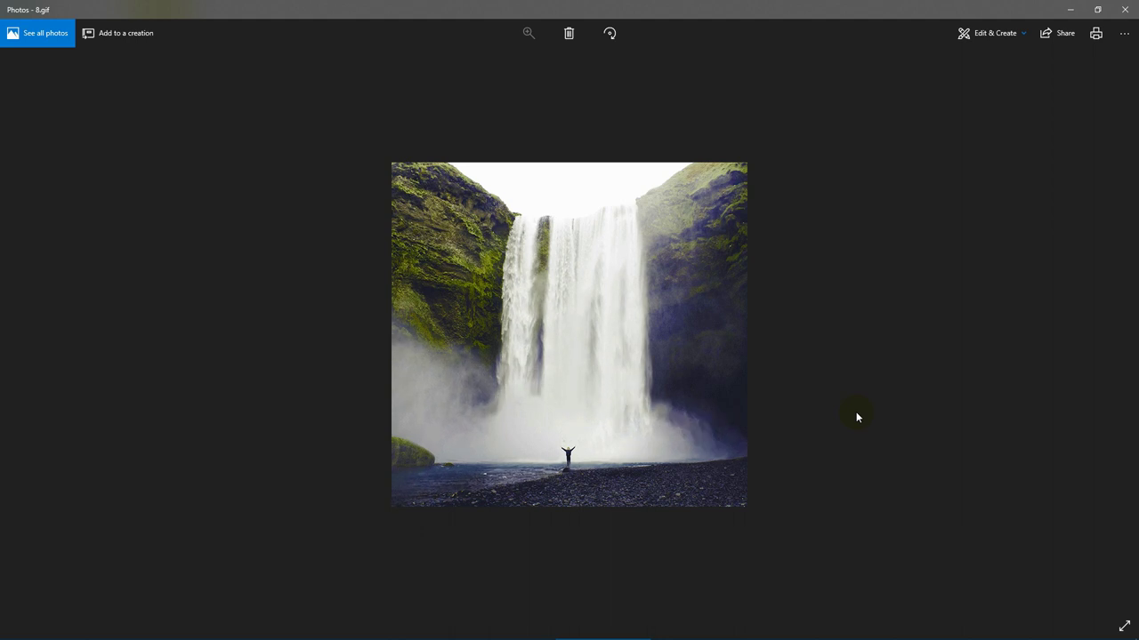
pyautogui.click(789, 420)
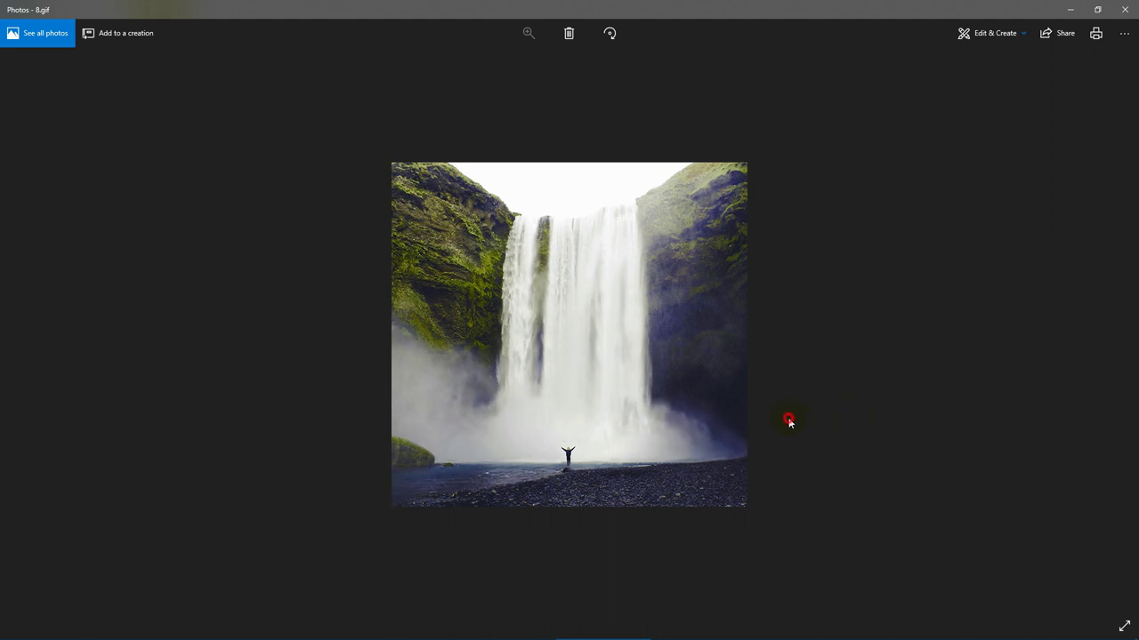
# - Compare the direction maps and animations of the blue car and the rotating night sky, from 9.jpg to 16.gif
pyautogui.press('Right')
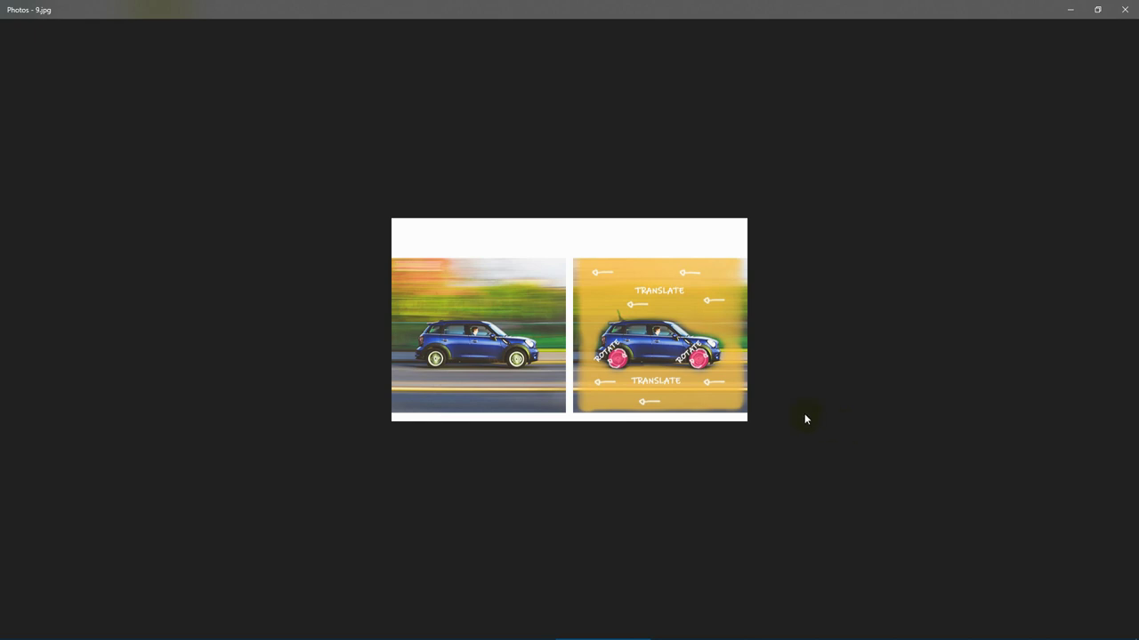
pyautogui.press('Right')
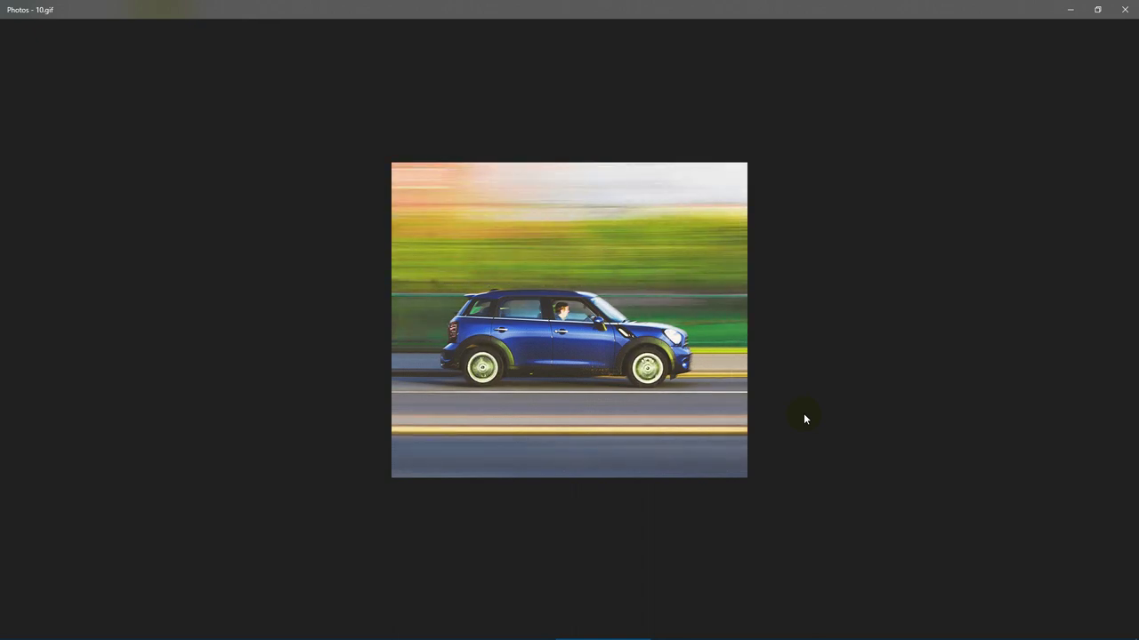
pyautogui.press('Right')
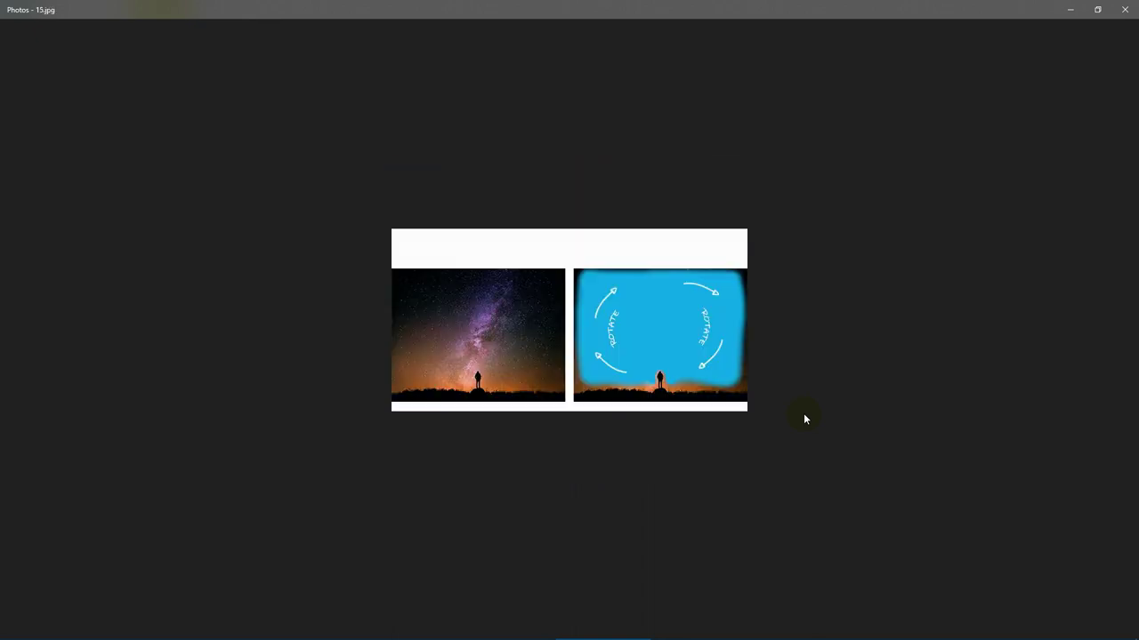
pyautogui.click(771, 414)
pyautogui.scroll(2, 770, 413)
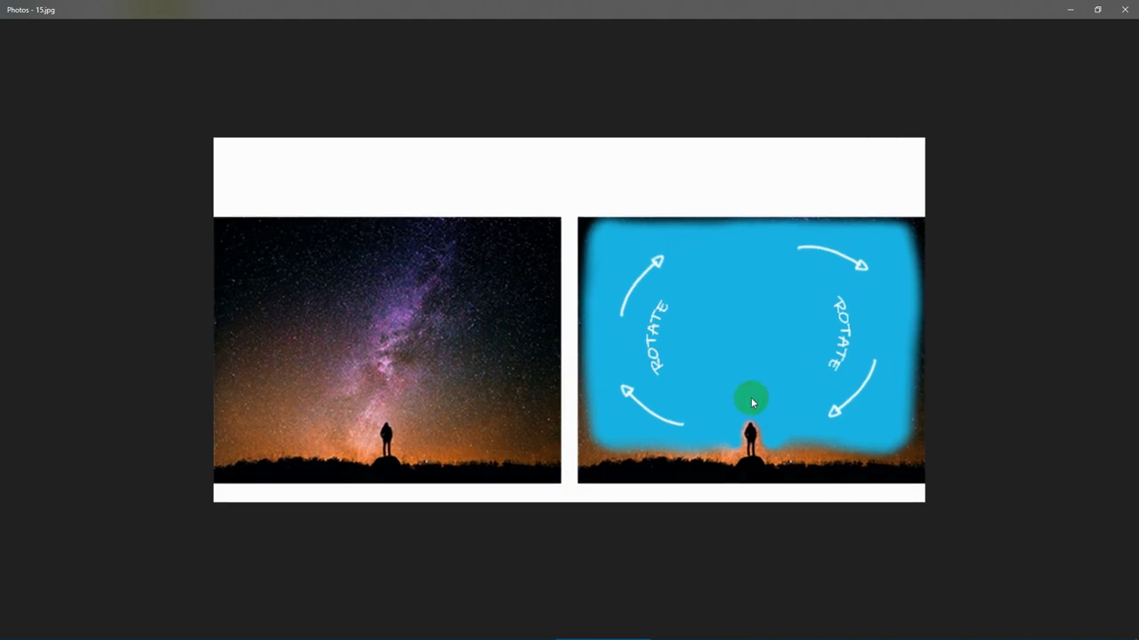
pyautogui.scroll(-2, 792, 404)
pyautogui.press('Right')
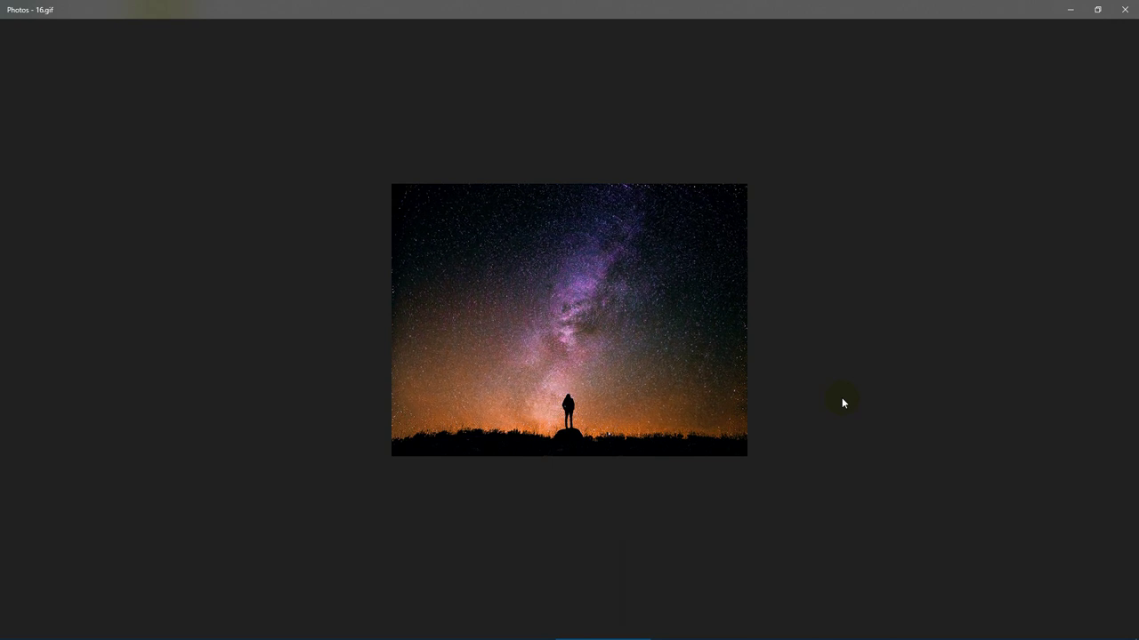
# - Compare the direction maps and animations of the white car and the nebula, from 17.jpg to 20.gif, and close the viewer
pyautogui.press('Right')
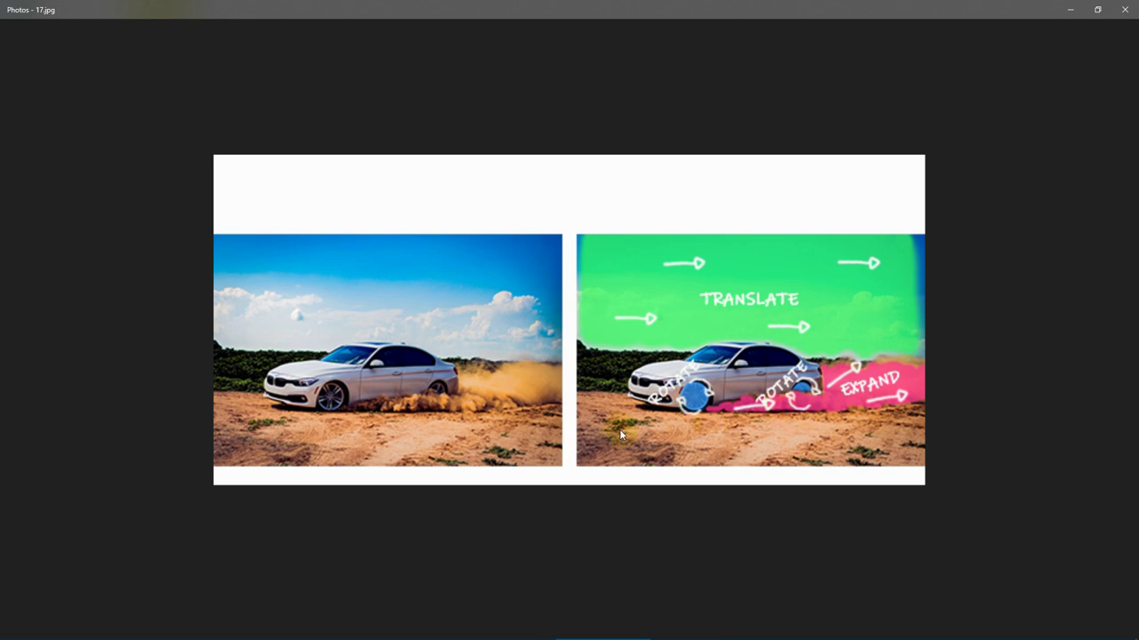
pyautogui.scroll(-2, 840, 399)
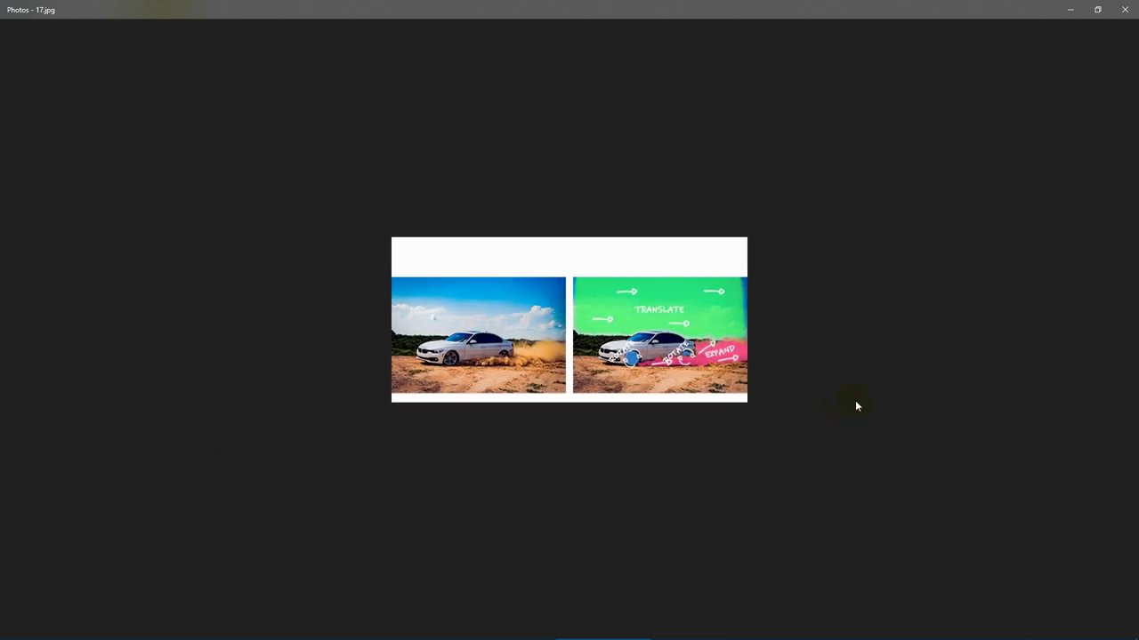
pyautogui.press('Right')
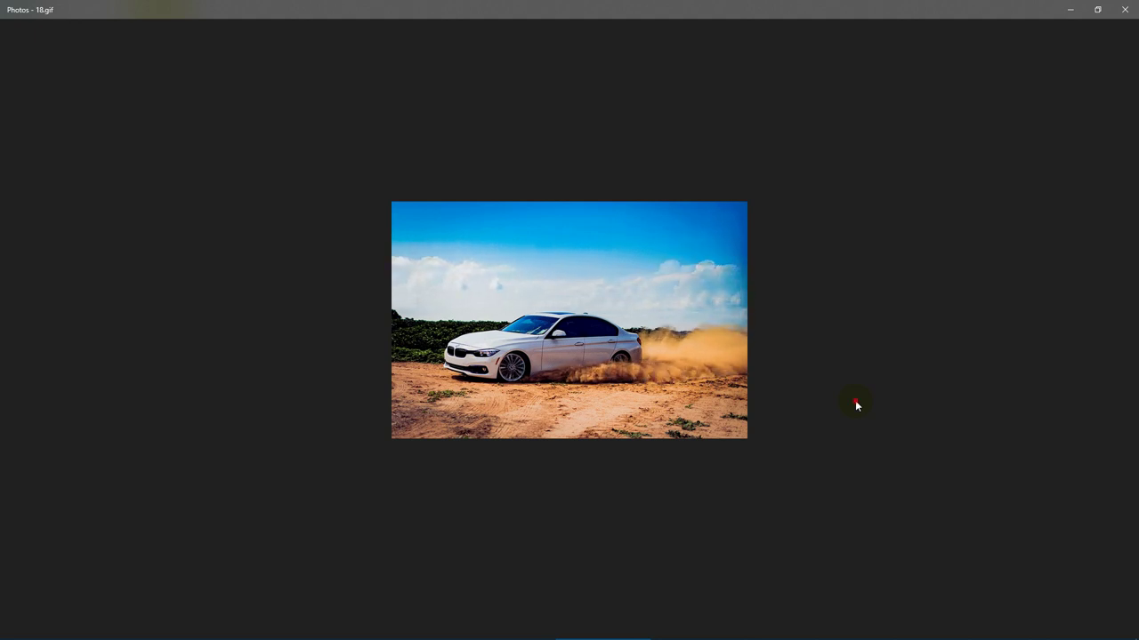
pyautogui.press('Right')
pyautogui.scroll(2, 855, 400)
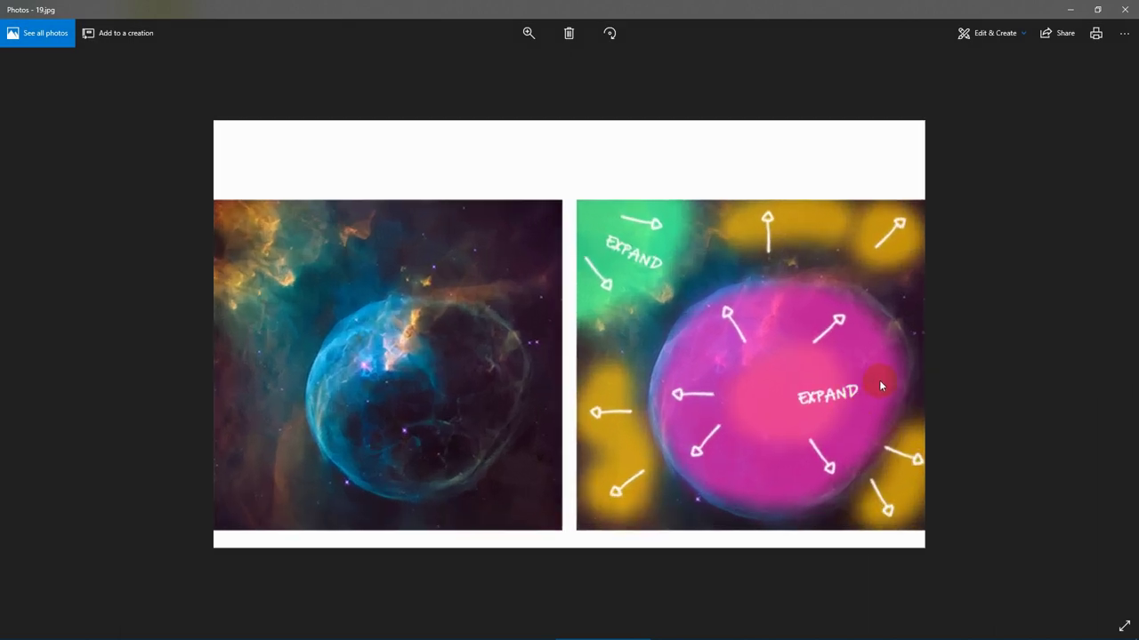
pyautogui.scroll(-2, 839, 386)
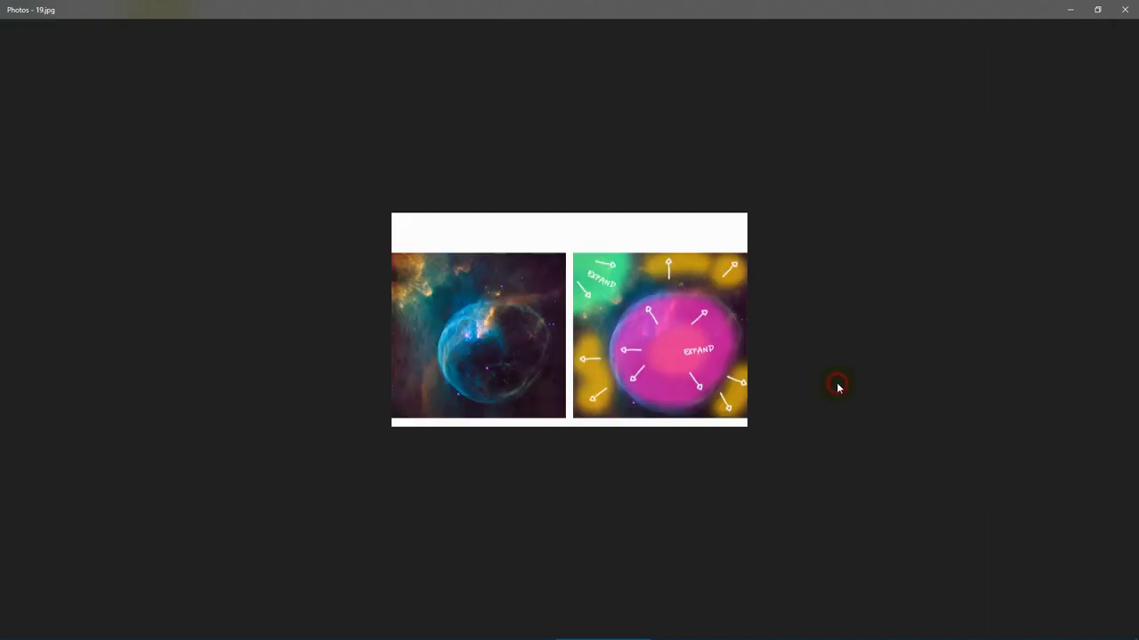
pyautogui.press('Right')
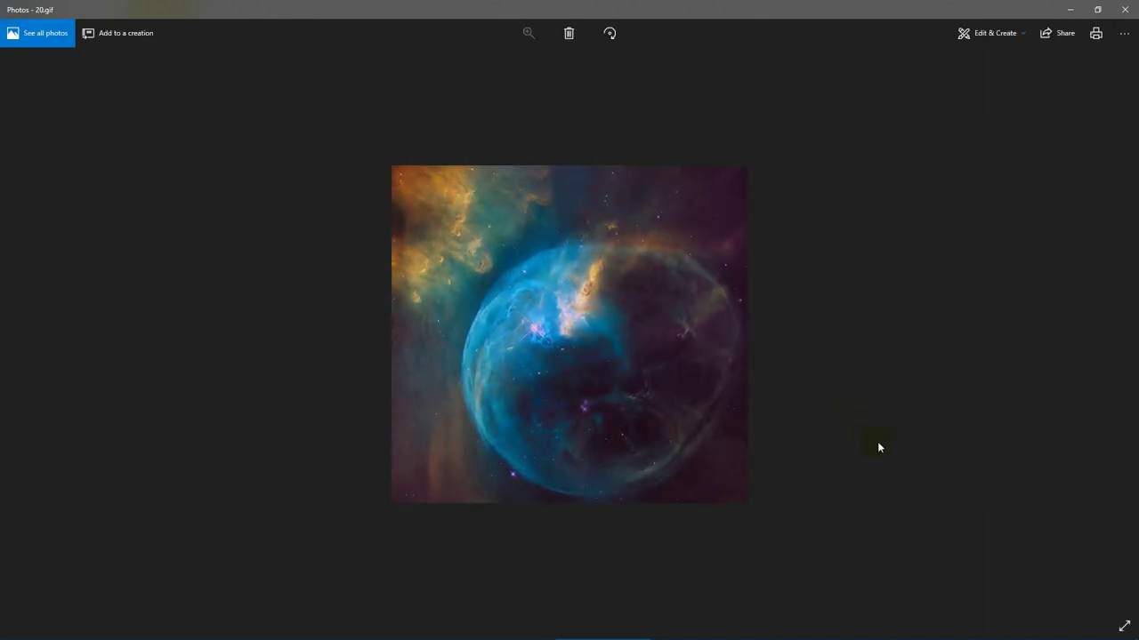
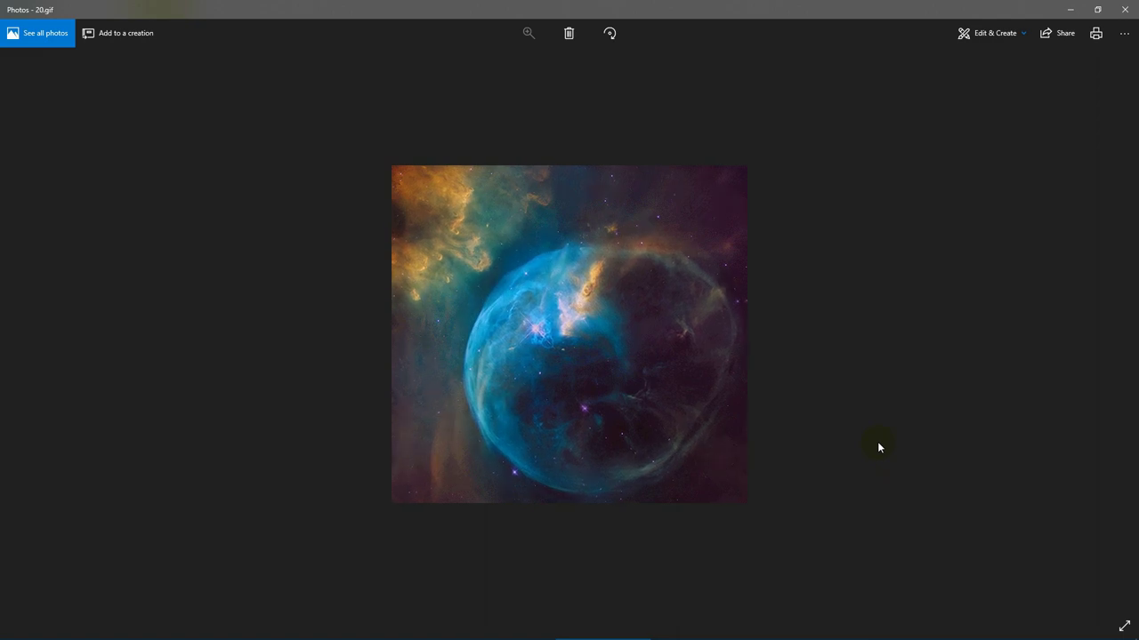
pyautogui.click(1124, 9)
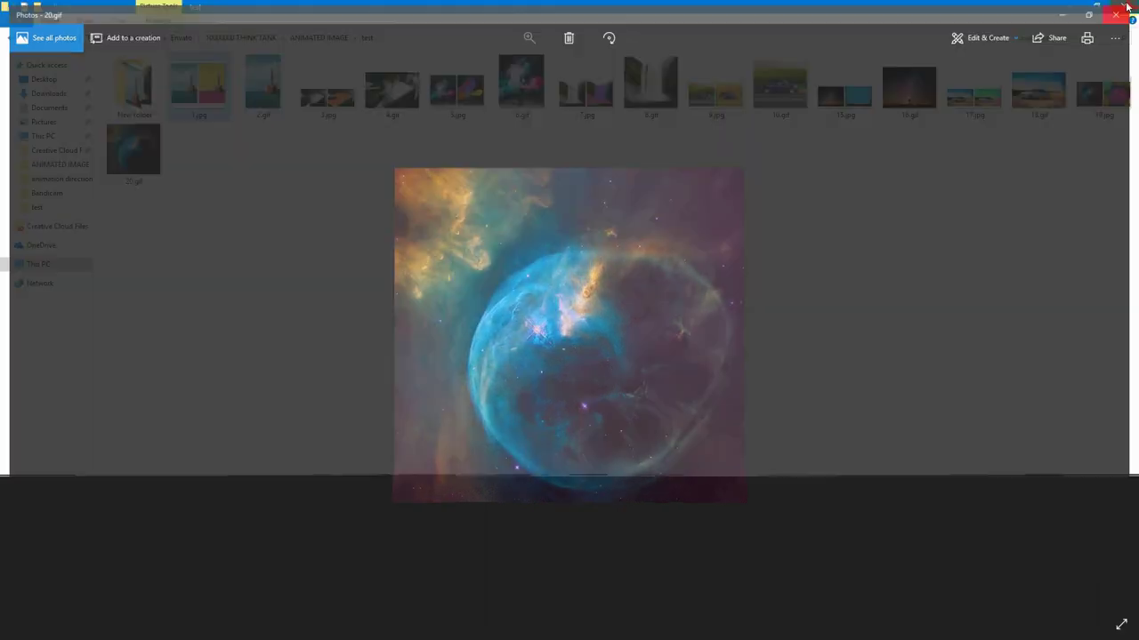
# - Switch to Photoshop, close preview1.jpg, and open lighthouse-2104591_1920.jpg from New folder inside the test folder
pyautogui.click(413, 628)
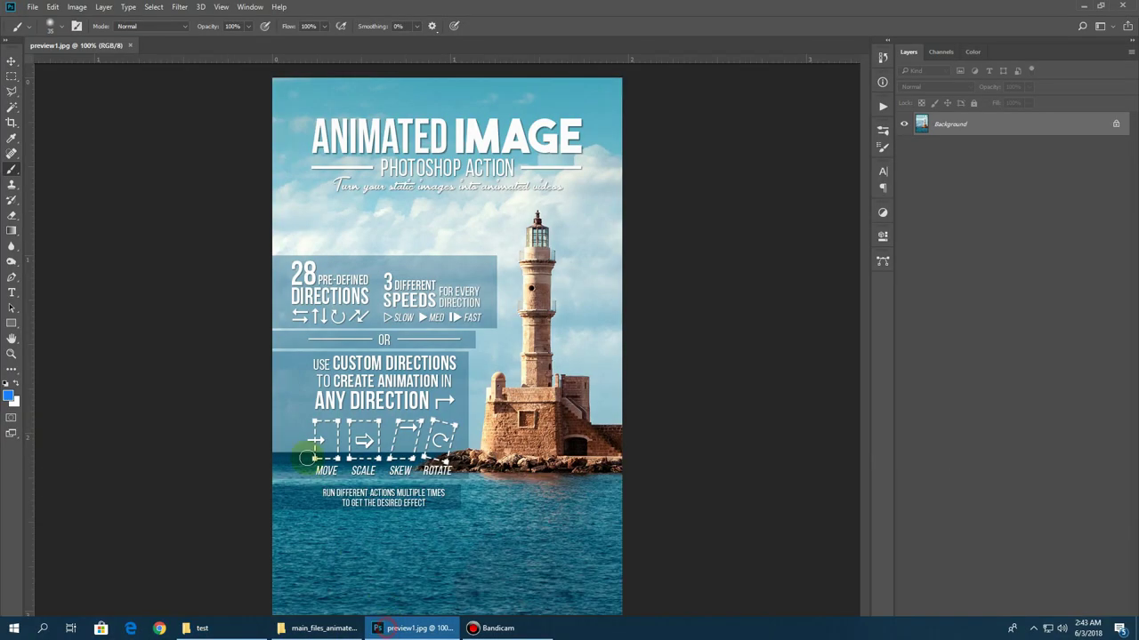
pyautogui.click(127, 44)
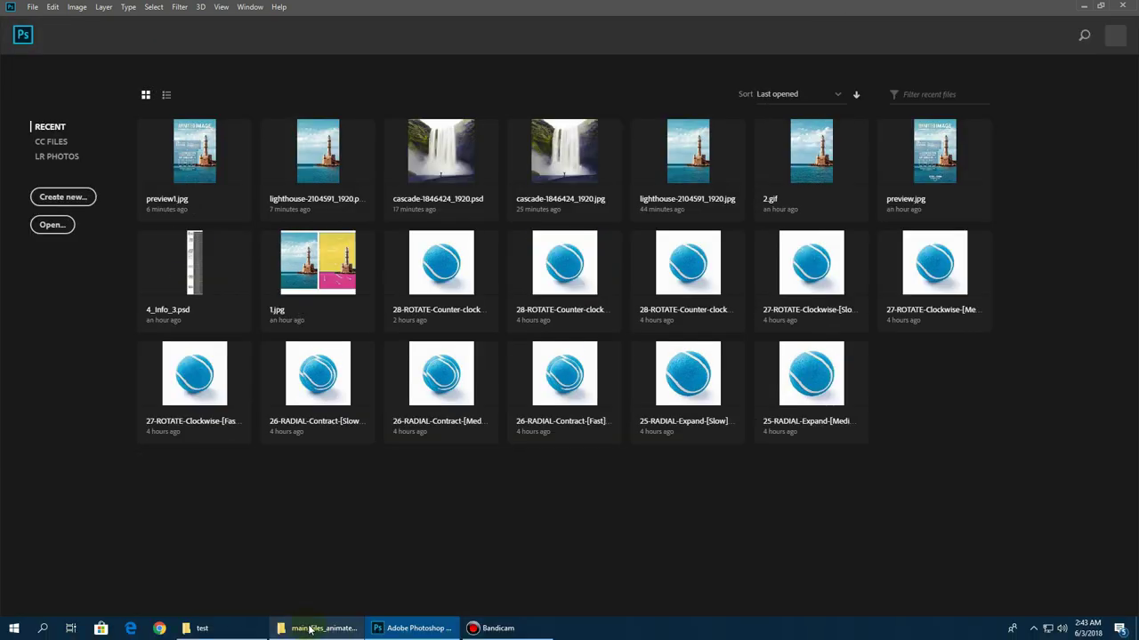
pyautogui.click(200, 628)
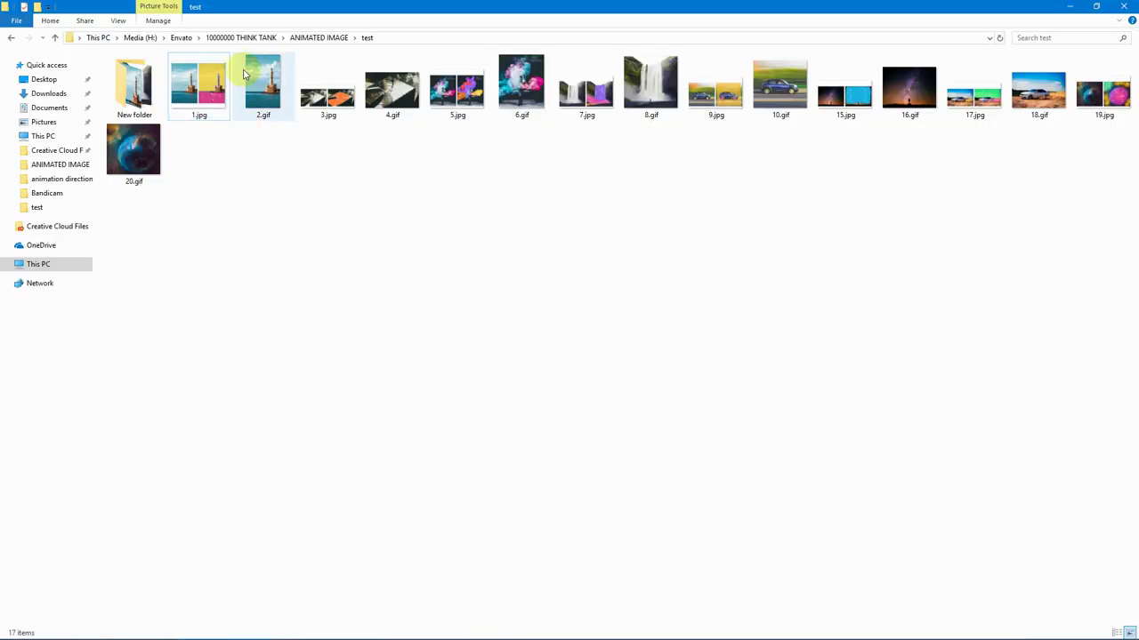
pyautogui.doubleClick(134, 84)
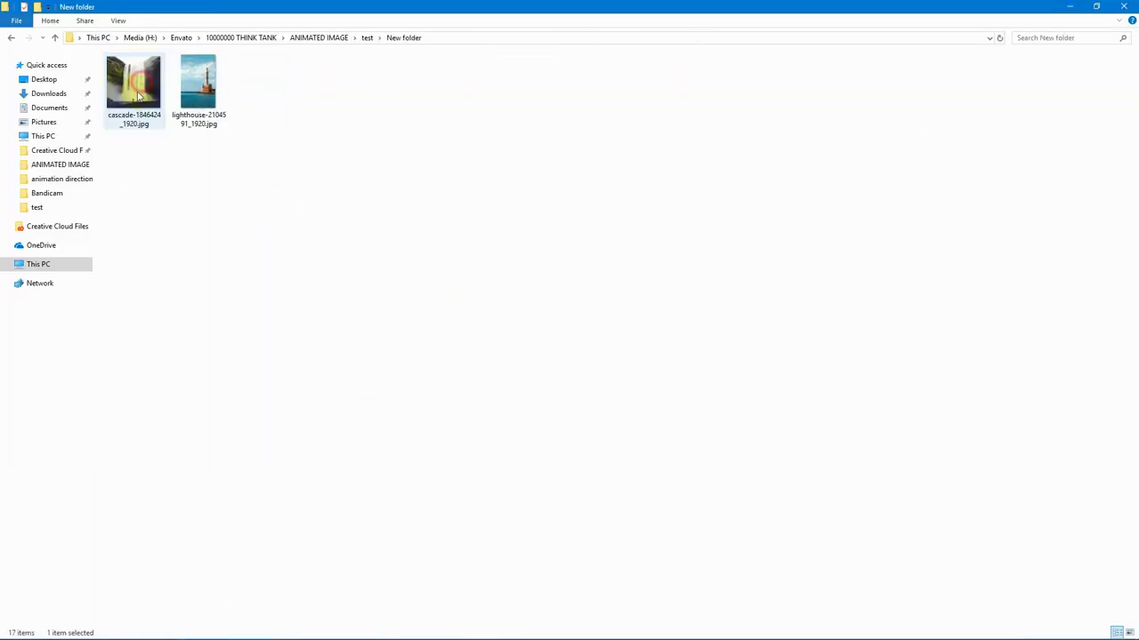
pyautogui.moveTo(222, 90); pyautogui.dragTo(549, 493)
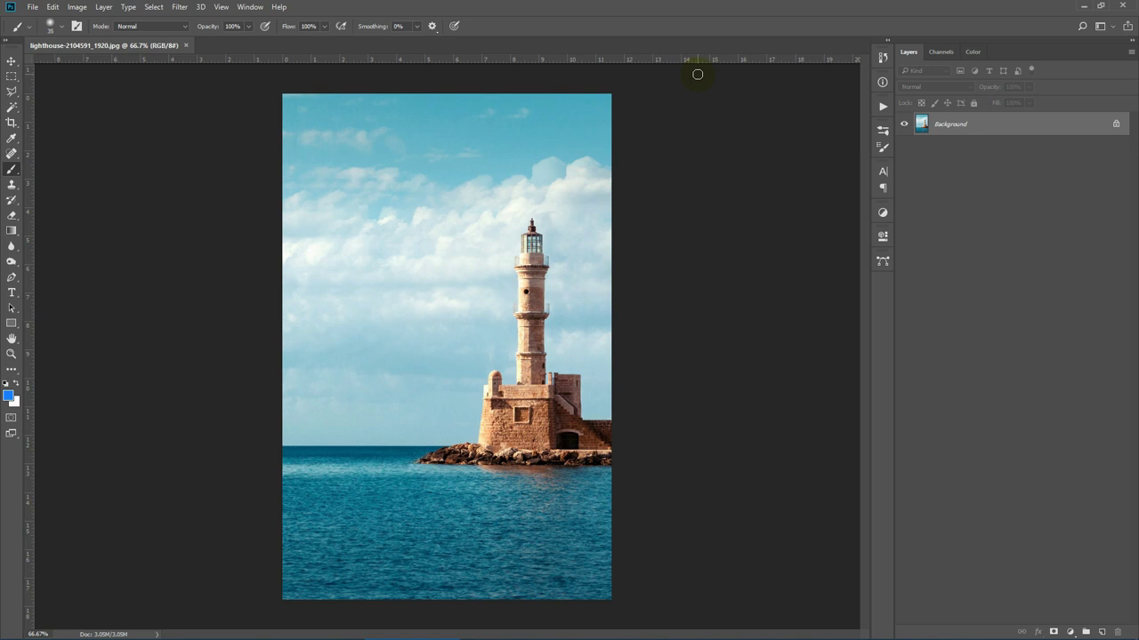
# - Check the lighthouse image's colour mode and bit depth without changing them
pyautogui.click(77, 7)
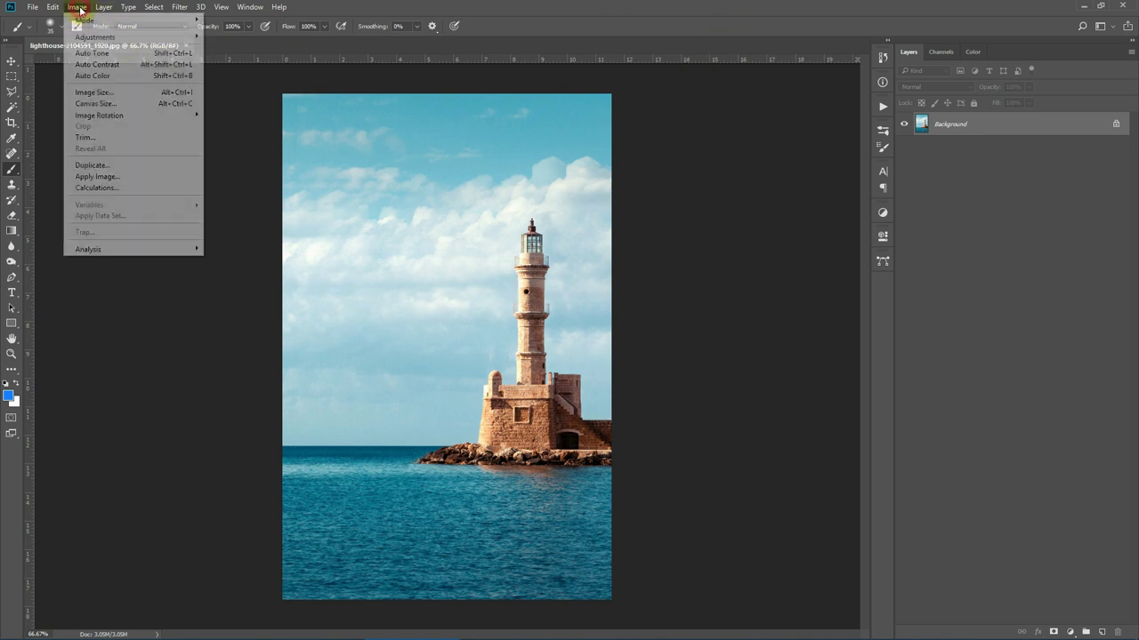
pyautogui.moveTo(89, 20)
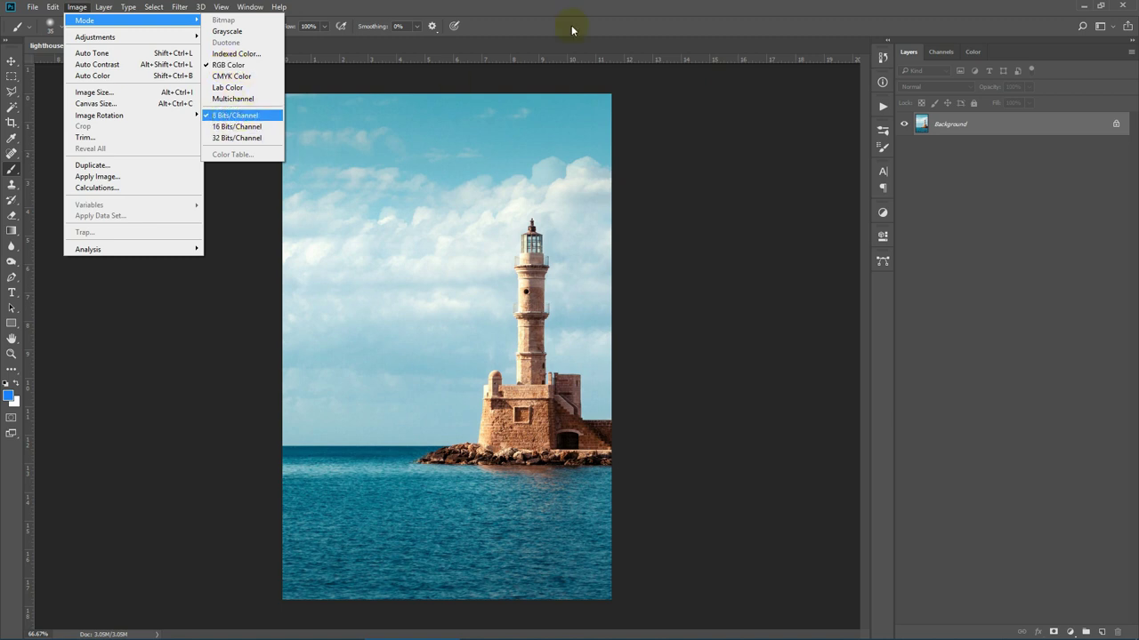
pyautogui.click(657, 5)
# - Check the Layers panel options for default masks, new effects and adding "copy" to copied layers, and close the dialog
pyautogui.click(1131, 55)
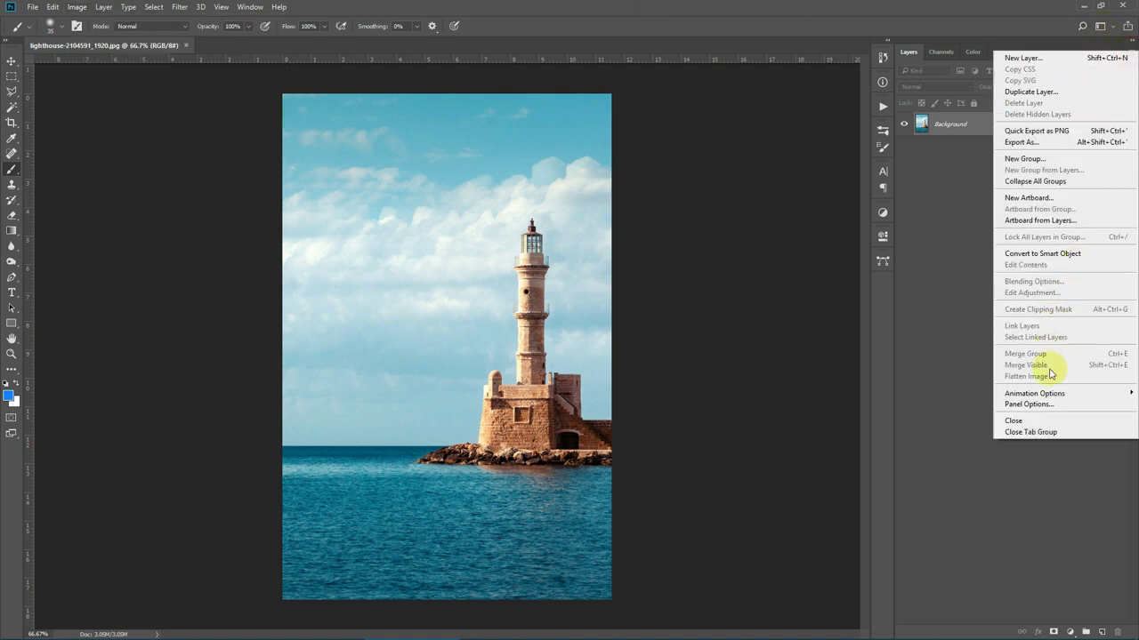
pyautogui.click(1044, 401)
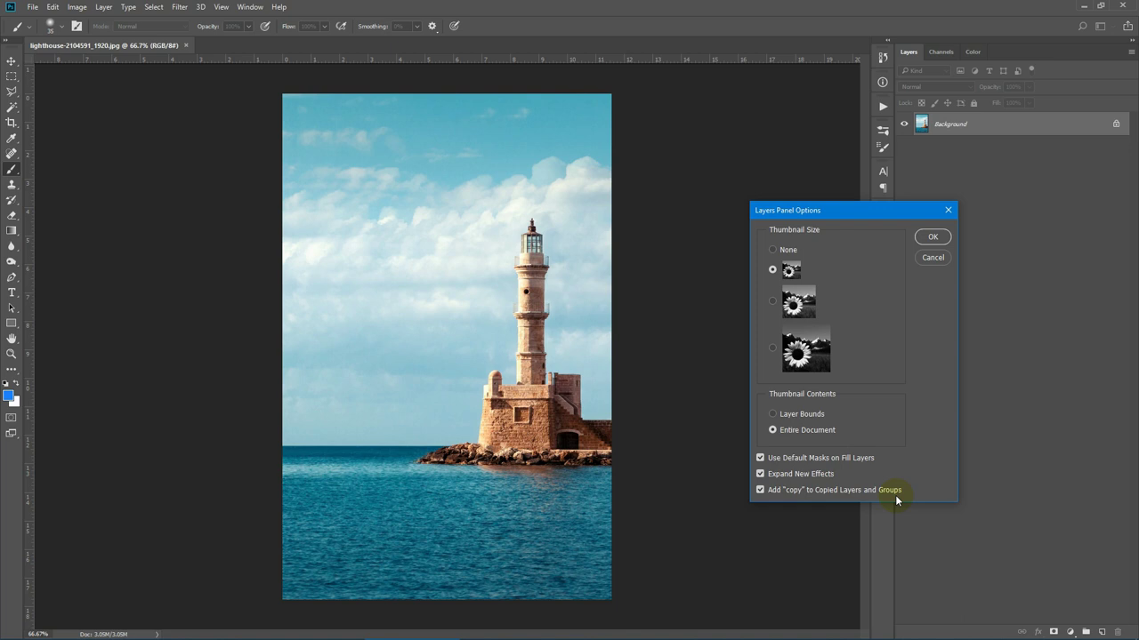
pyautogui.click(949, 213)
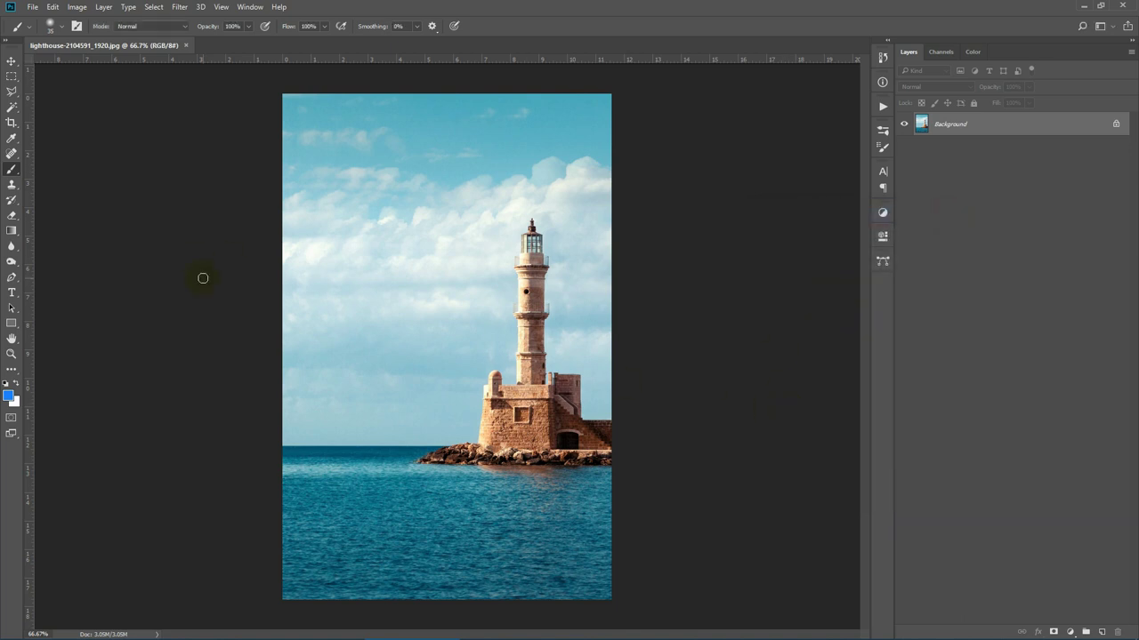
# - Resize the lighthouse image to 500 pixels wide, keeping its proportions
pyautogui.click(76, 8)
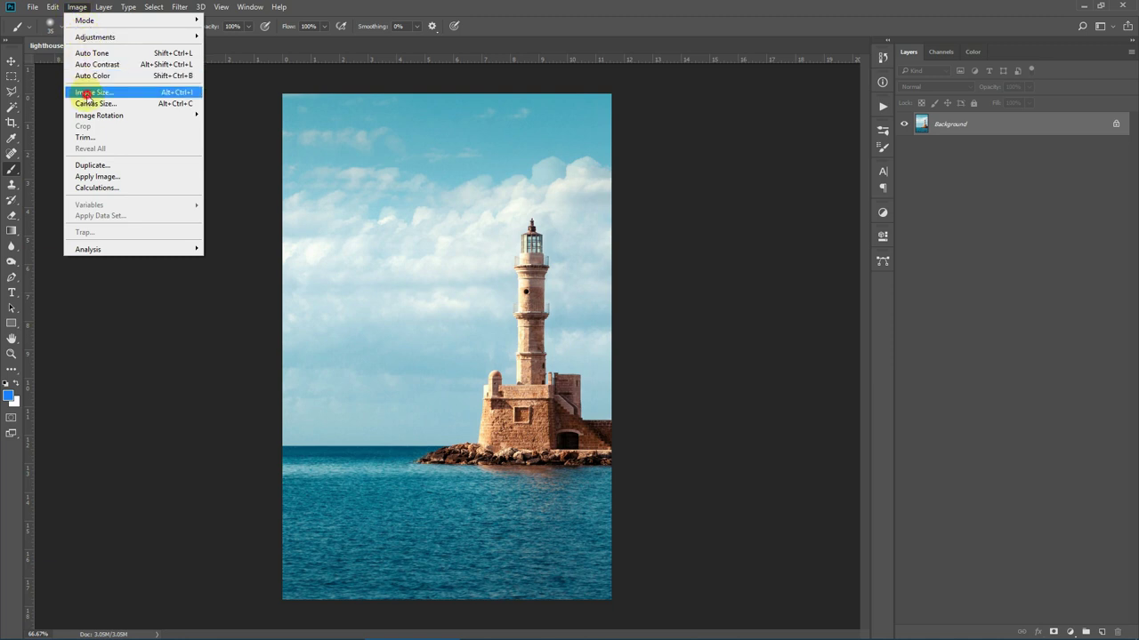
pyautogui.click(87, 95)
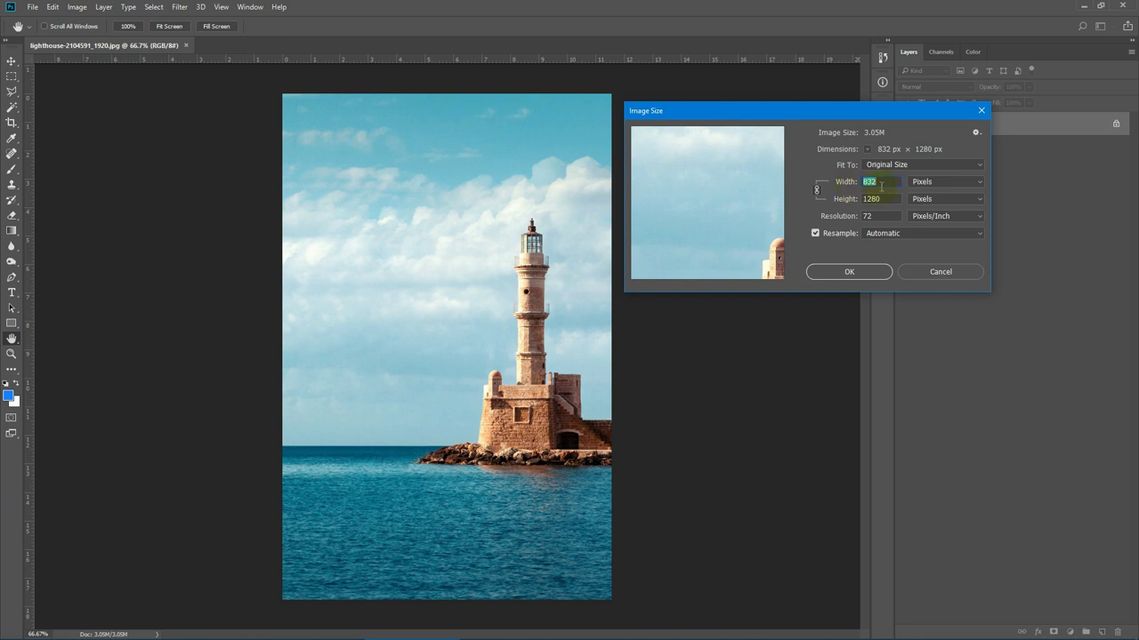
pyautogui.write('500')
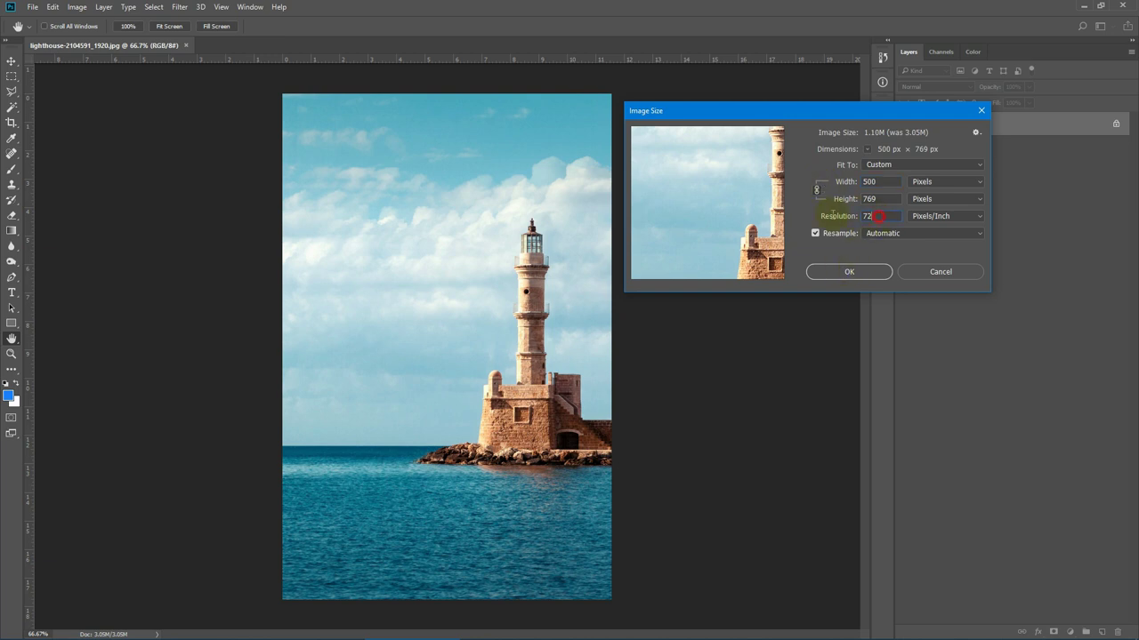
pyautogui.doubleClick(878, 216)
pyautogui.click(841, 272)
pyautogui.click(11, 353)
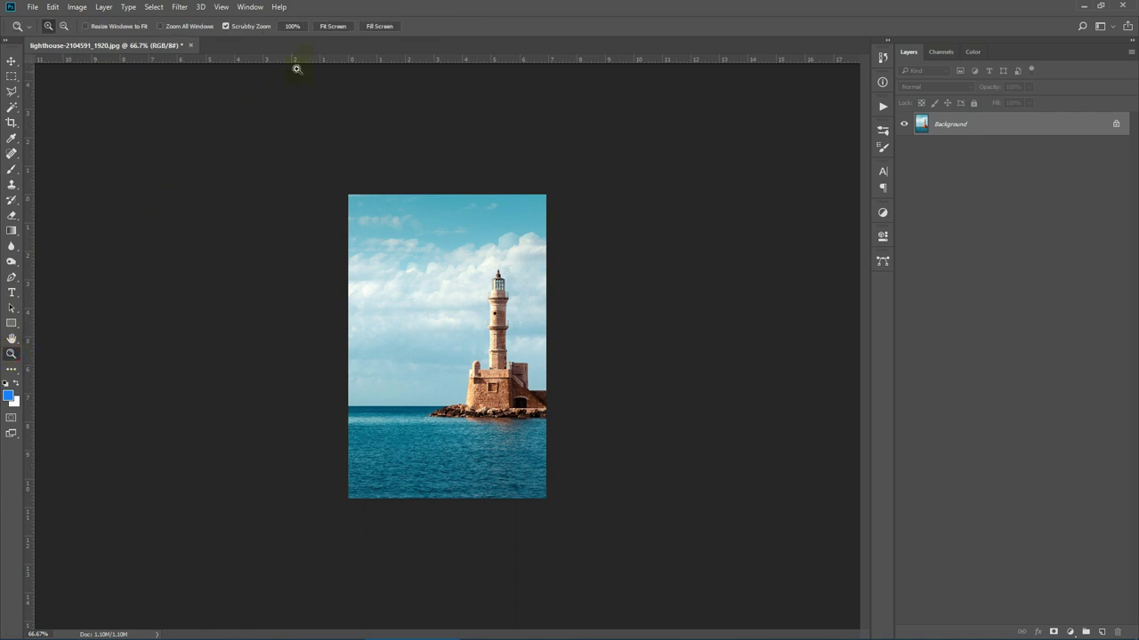
pyautogui.click(333, 26)
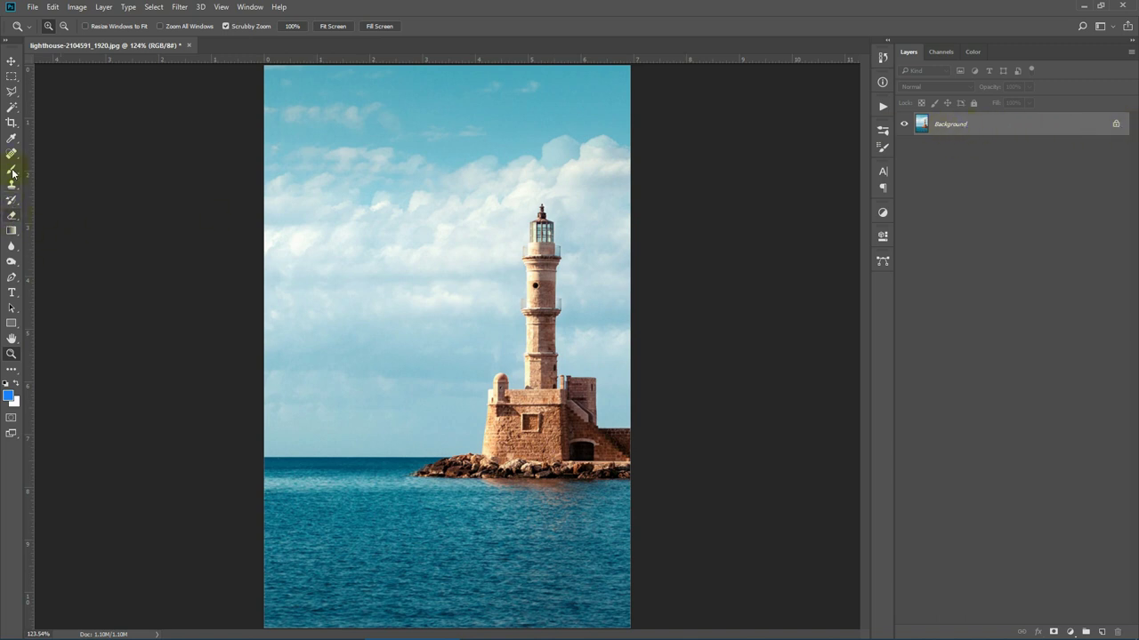
# - Turn the locked Background into a regular layer by starting a crop on the lighthouse image
pyautogui.click(11, 124)
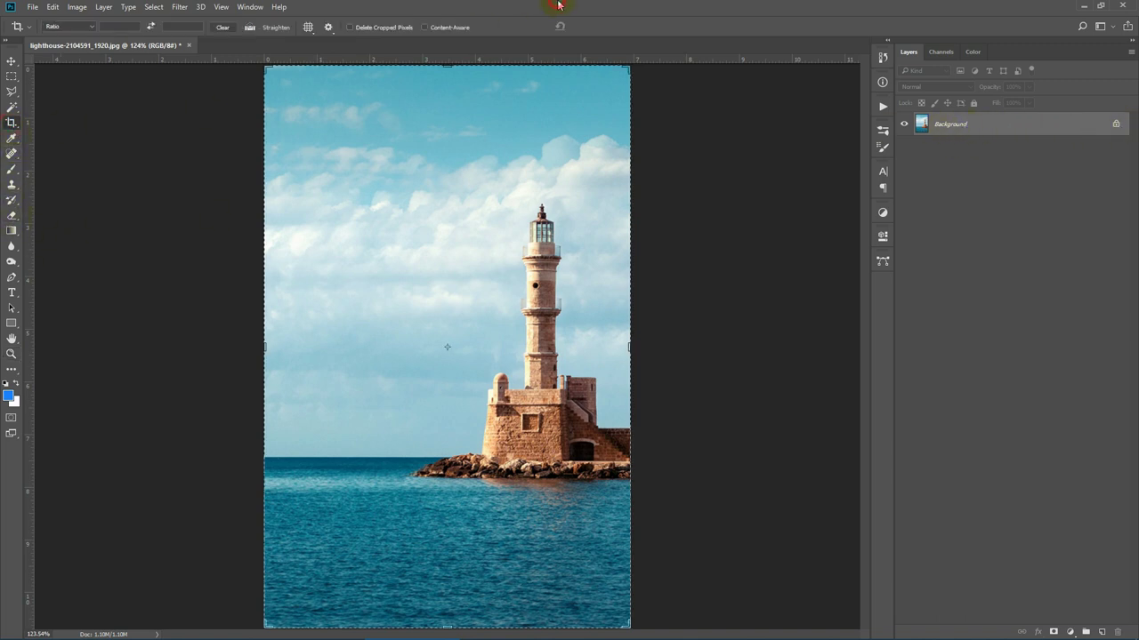
pyautogui.click(450, 122)
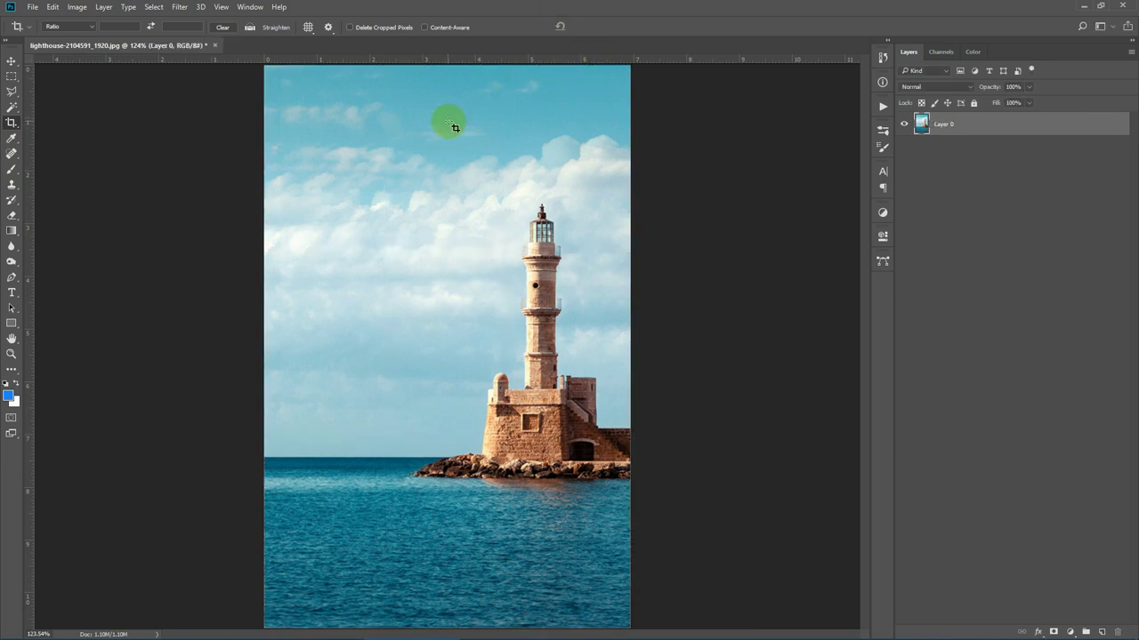
pyautogui.click(12, 76)
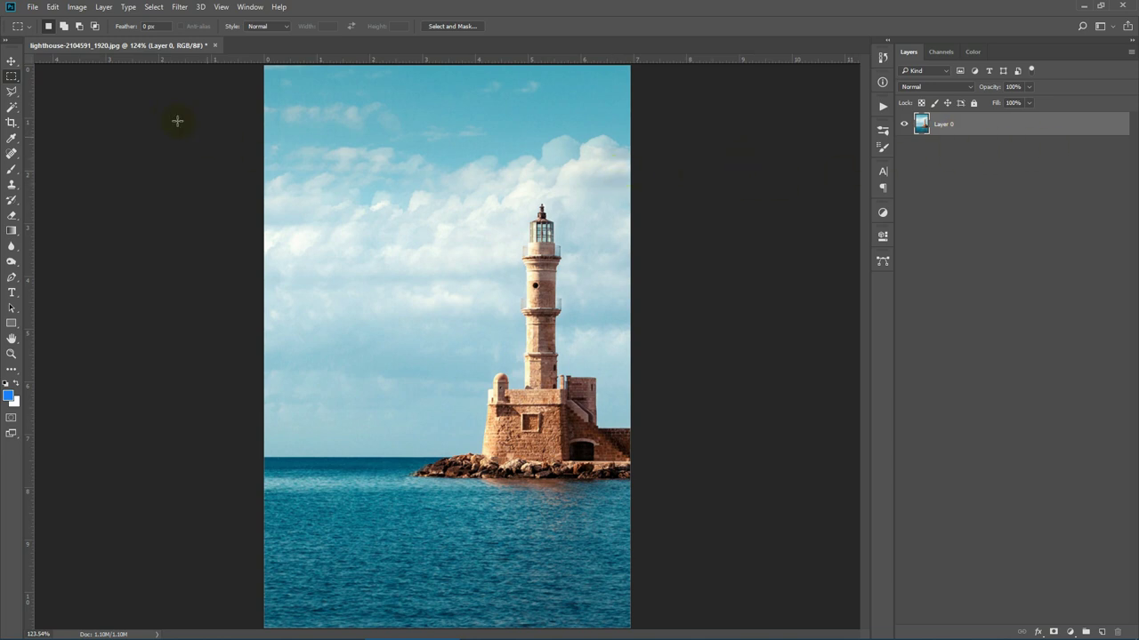
# - Convert the lighthouse photo's layer back into a locked Background layer
pyautogui.click(103, 6)
pyautogui.moveTo(110, 20)
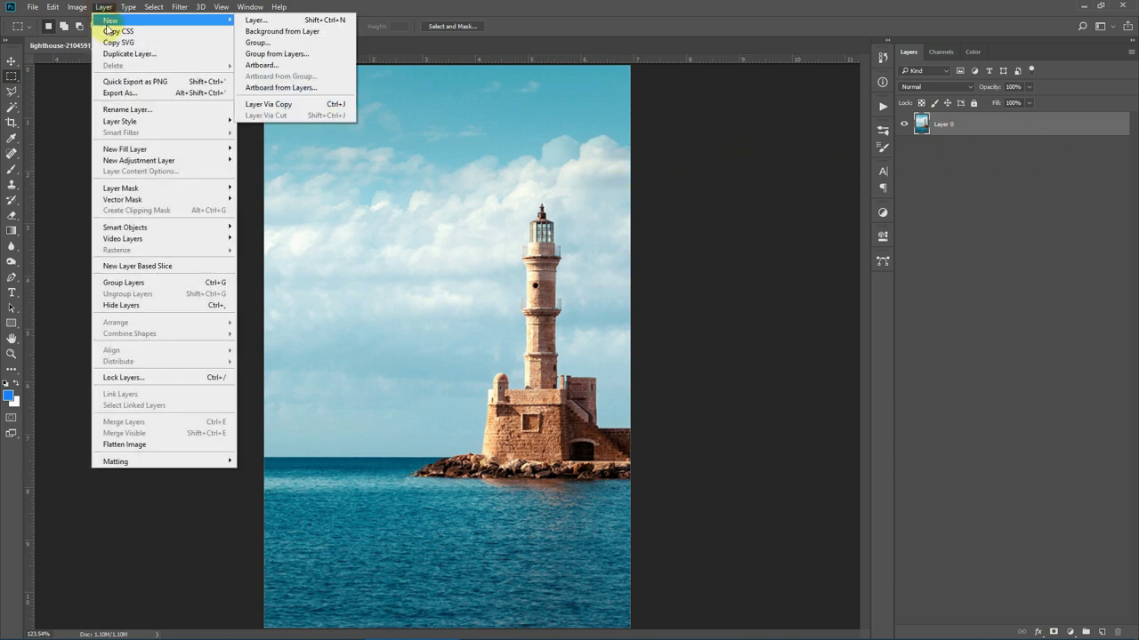
pyautogui.click(293, 32)
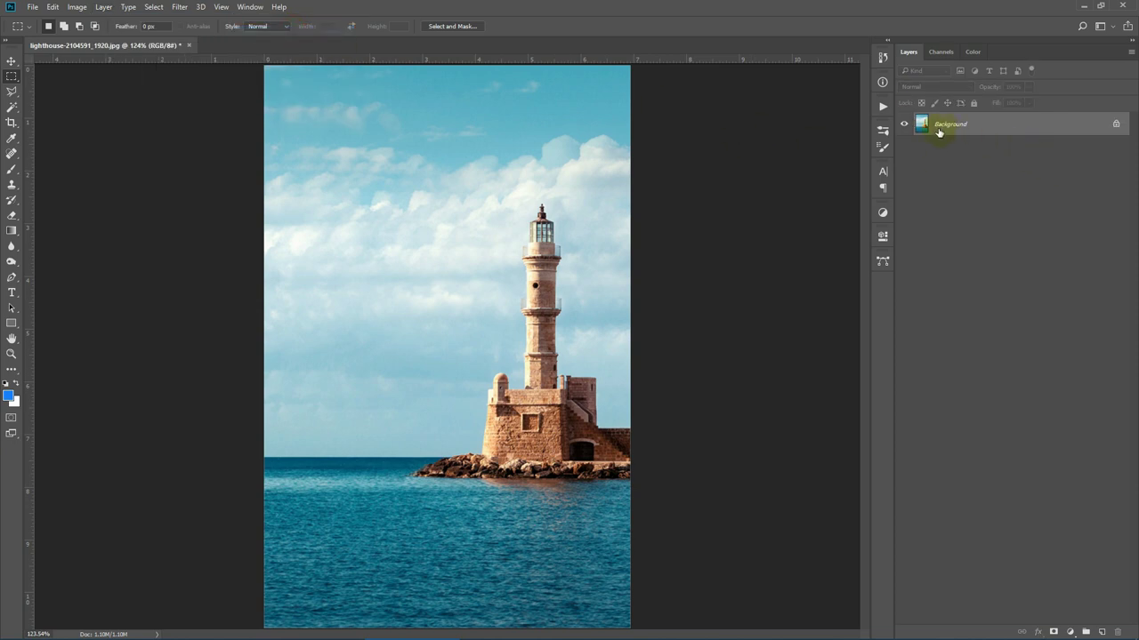
pyautogui.click(300, 81)
# - Show the Timeline for the lighthouse document
pyautogui.click(250, 6)
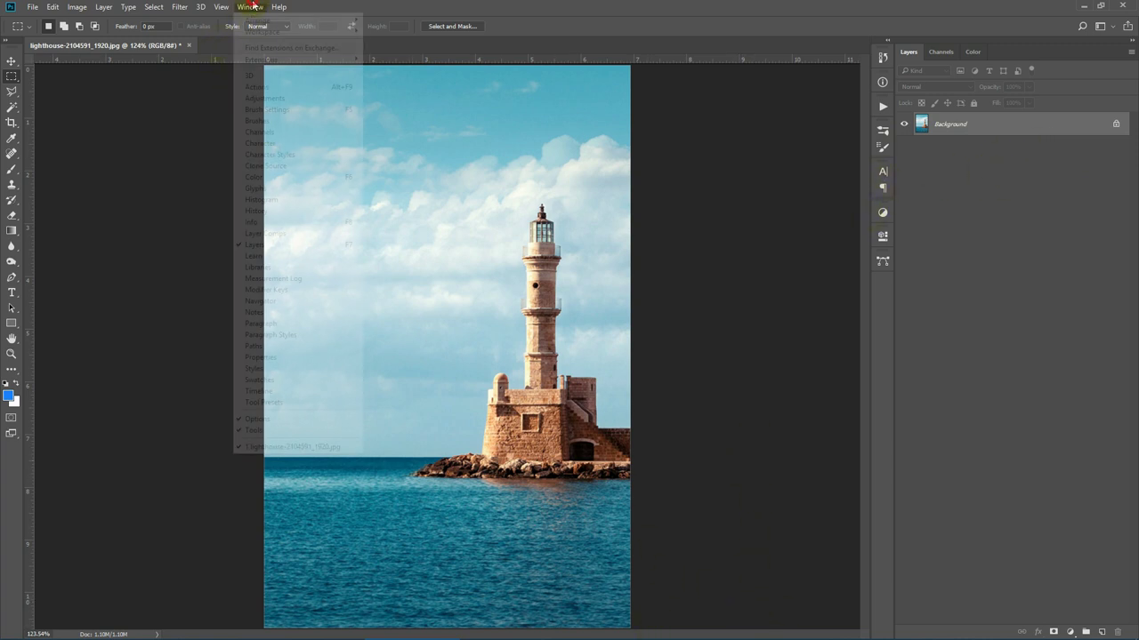
pyautogui.click(265, 393)
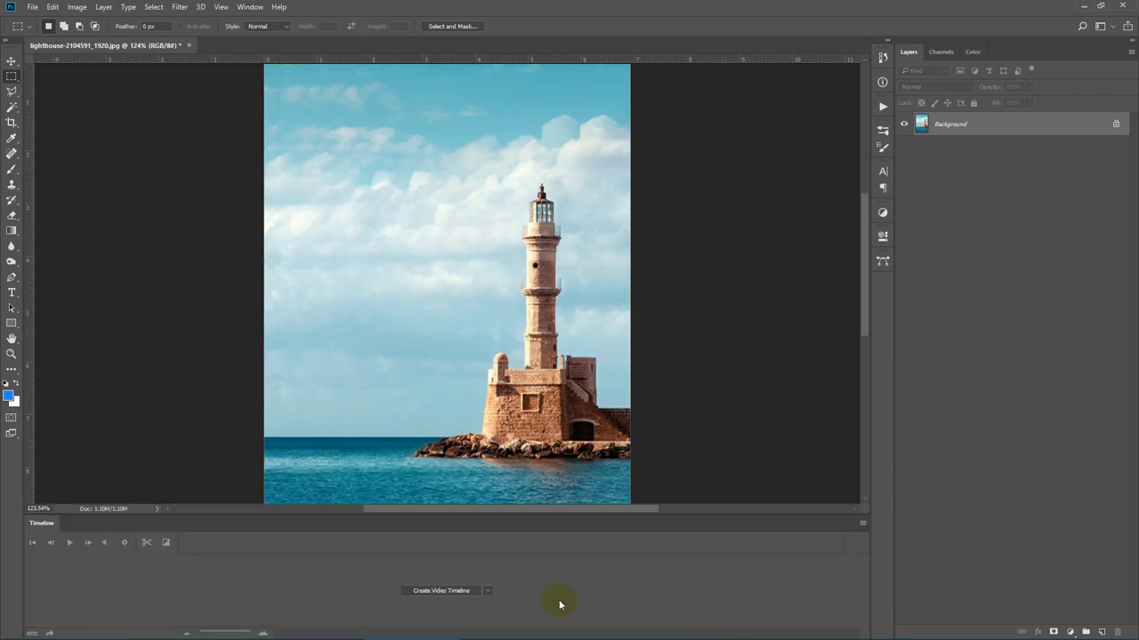
pyautogui.click(12, 353)
pyautogui.click(339, 28)
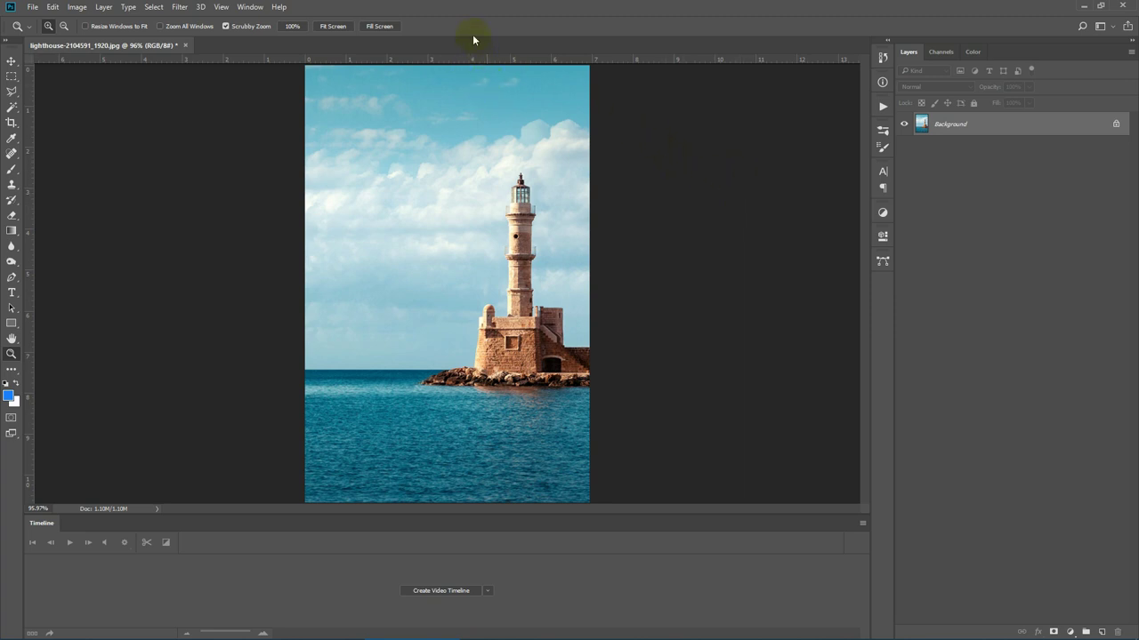
# - Load Animated Image Photoshop Action.atn from its folder inside main_files_animated_image into Actions and look through its direction actions
pyautogui.click(250, 7)
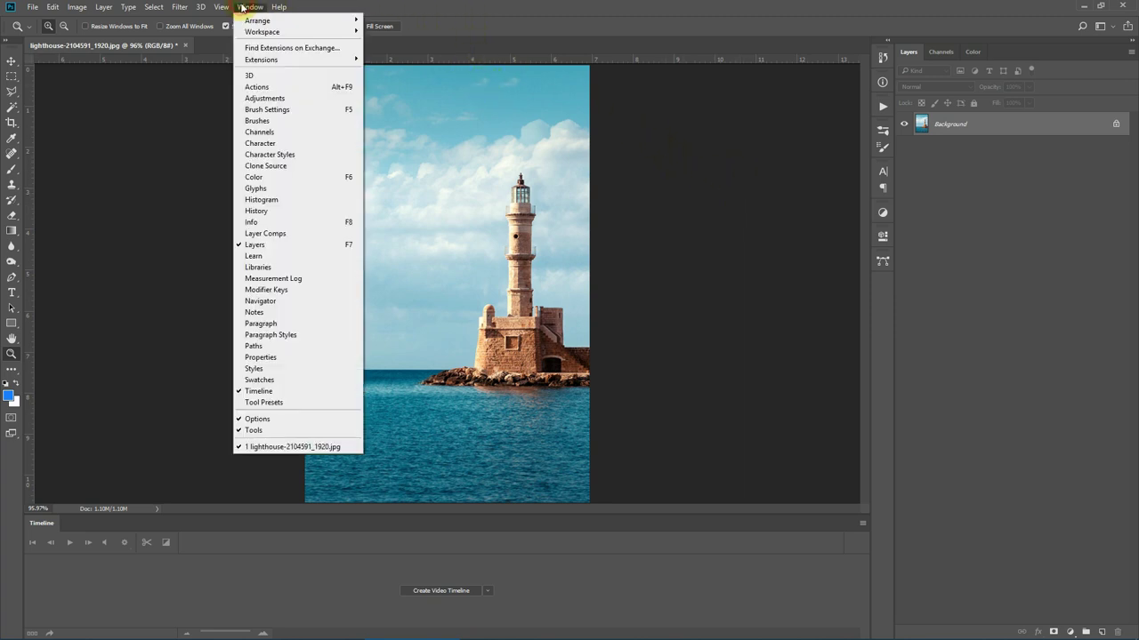
pyautogui.click(258, 91)
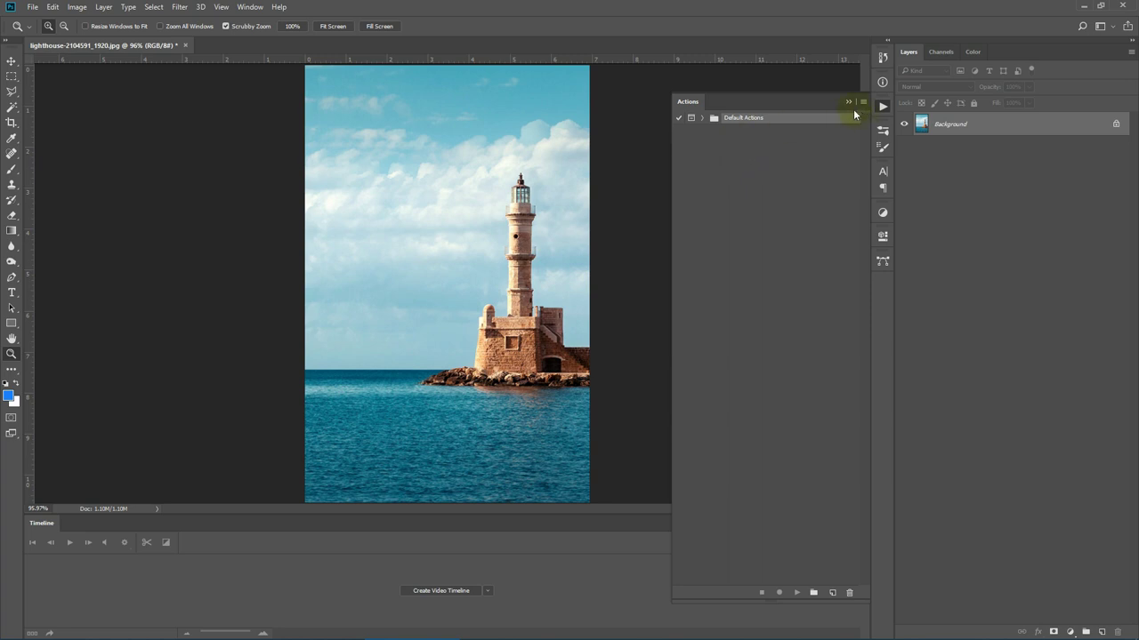
pyautogui.click(862, 105)
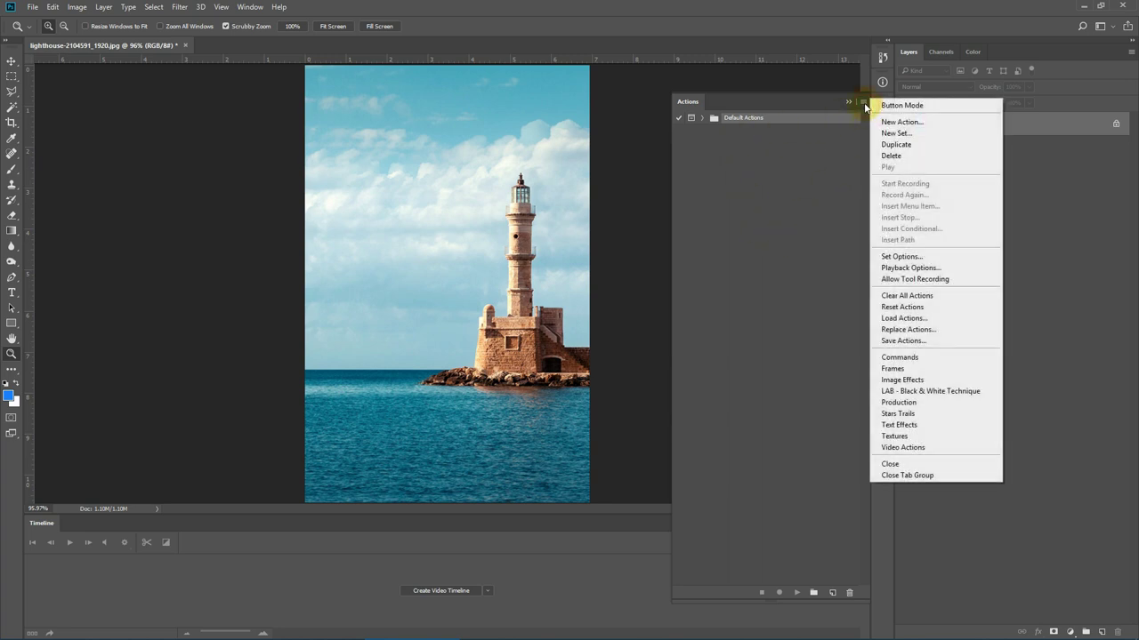
pyautogui.click(920, 321)
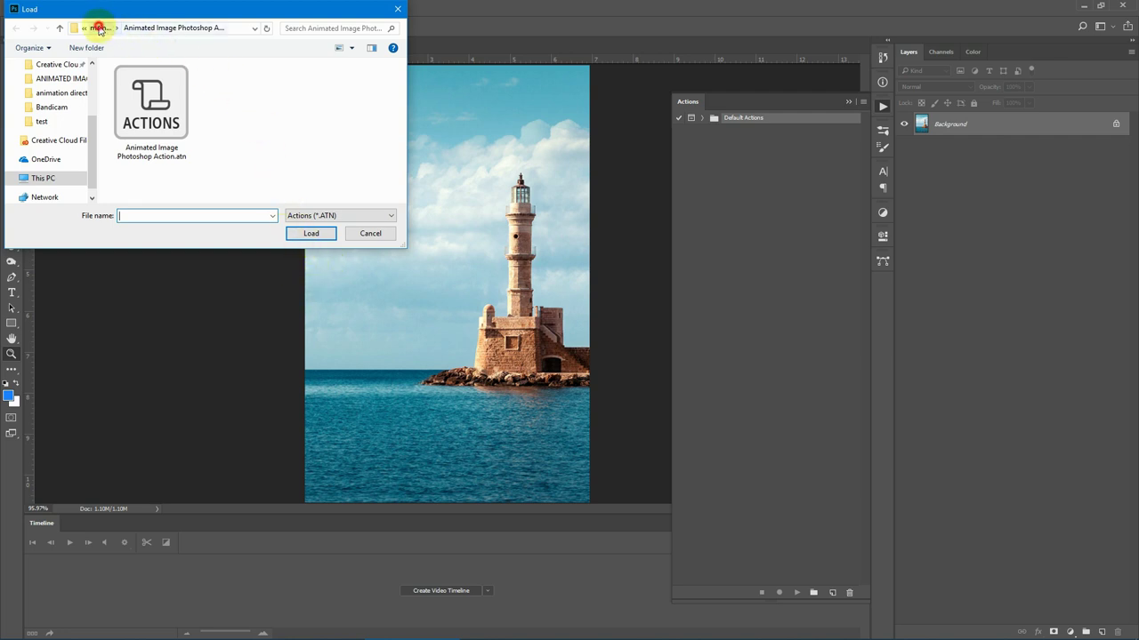
pyautogui.click(99, 29)
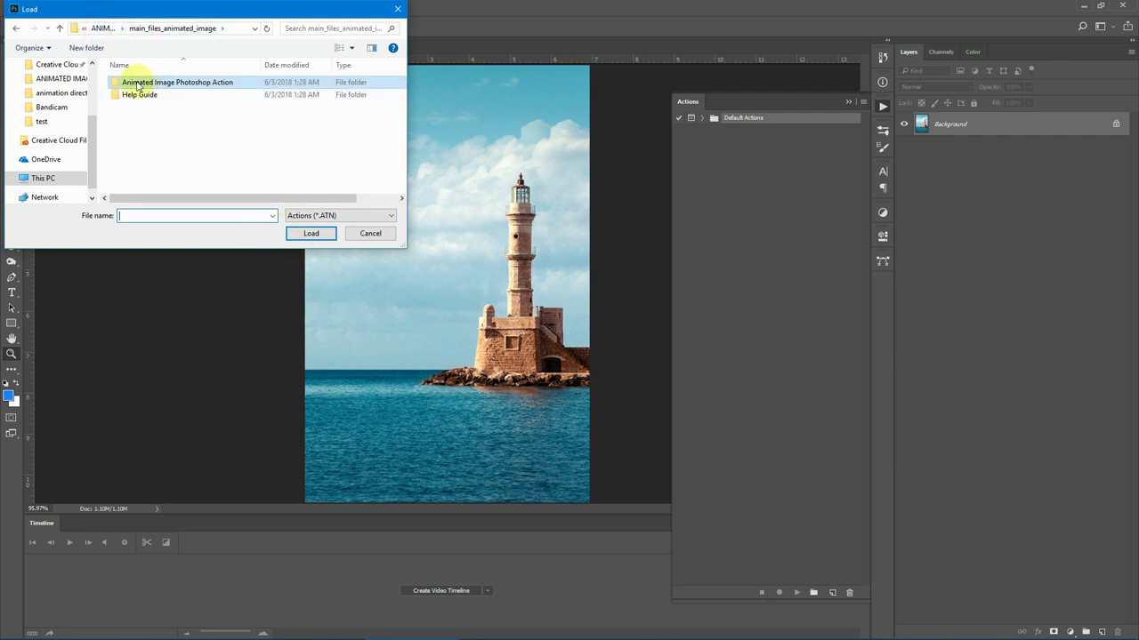
pyautogui.doubleClick(183, 82)
pyautogui.click(155, 127)
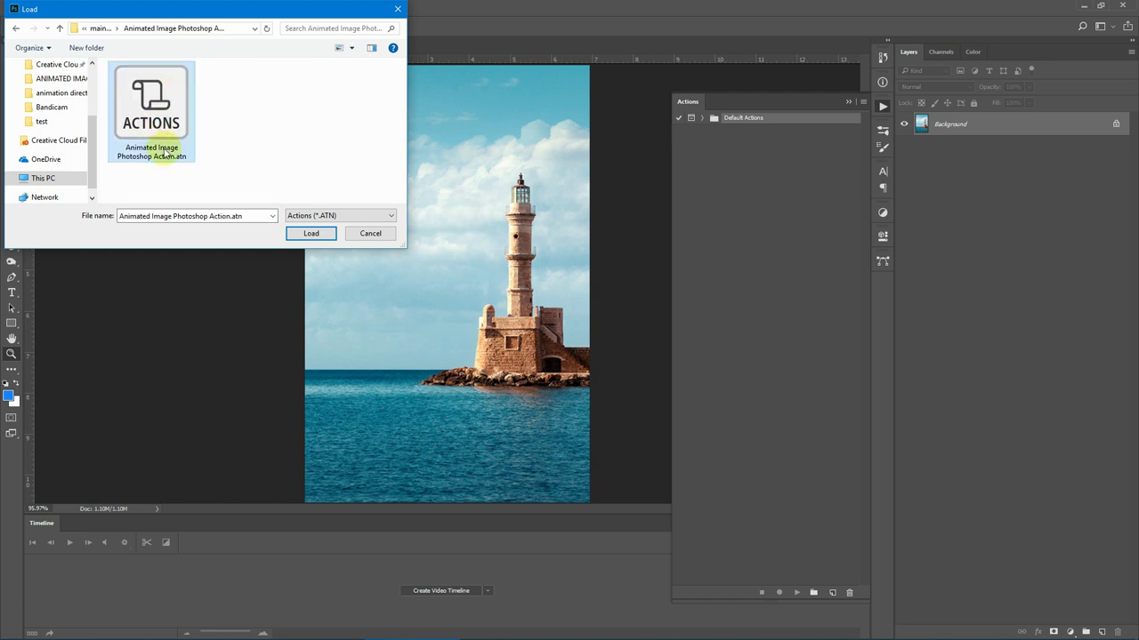
pyautogui.click(311, 233)
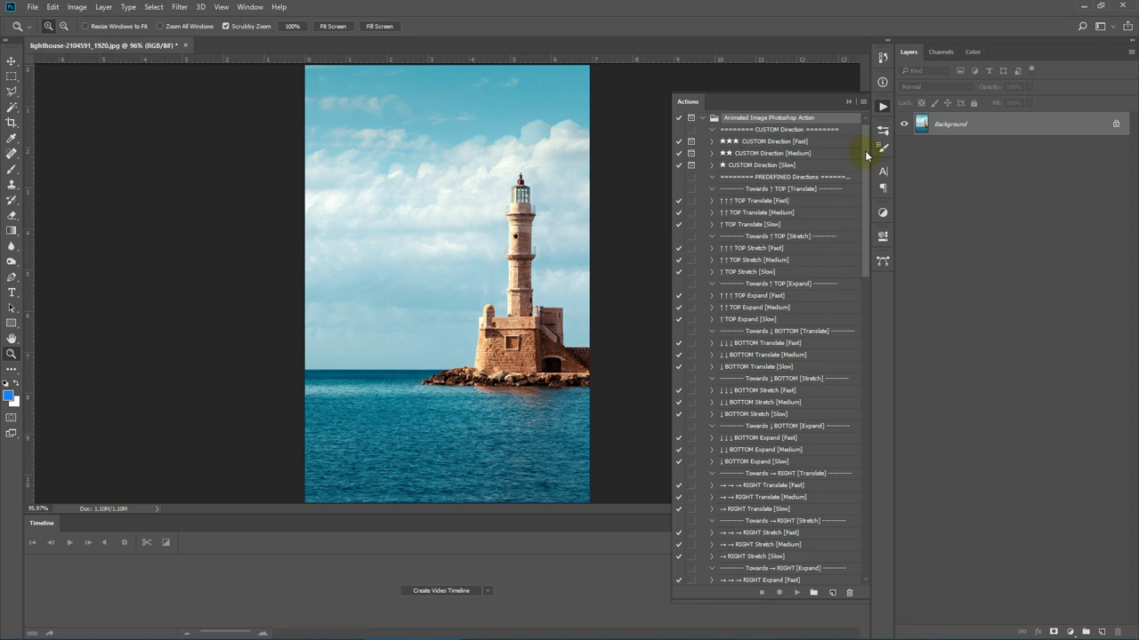
pyautogui.moveTo(867, 148)
pyautogui.mouseDown()
pyautogui.moveTo(865, 439)
pyautogui.moveTo(871, 139)
pyautogui.mouseUp()
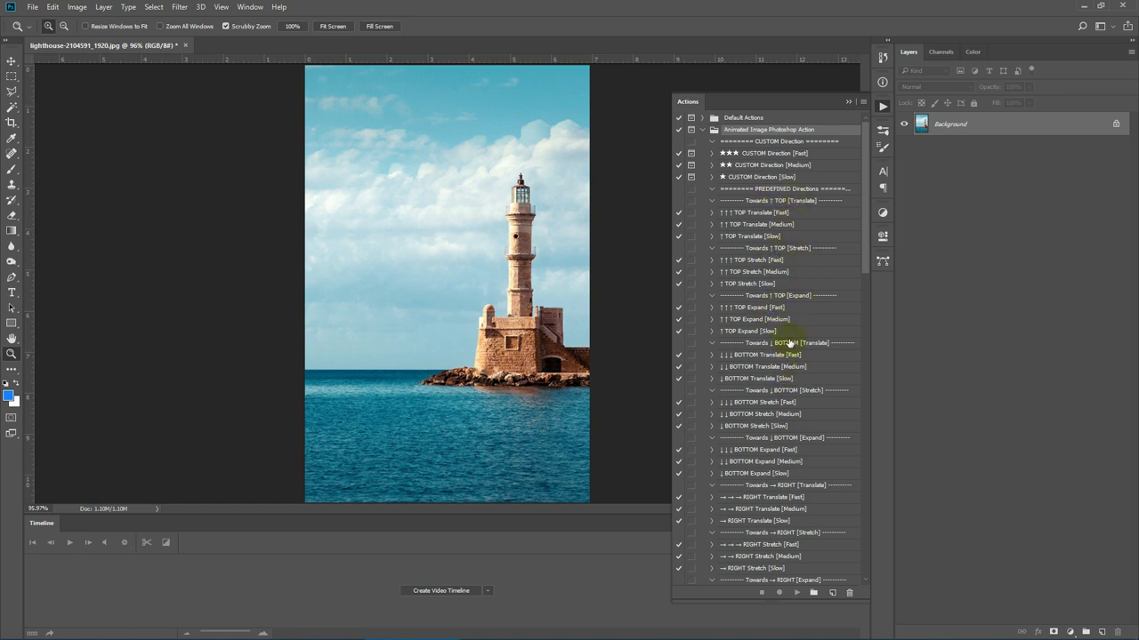
# - Switch to File Explorer and open Help Guide.html from the main_files_animated_image folder in Chrome
pyautogui.click(303, 633)
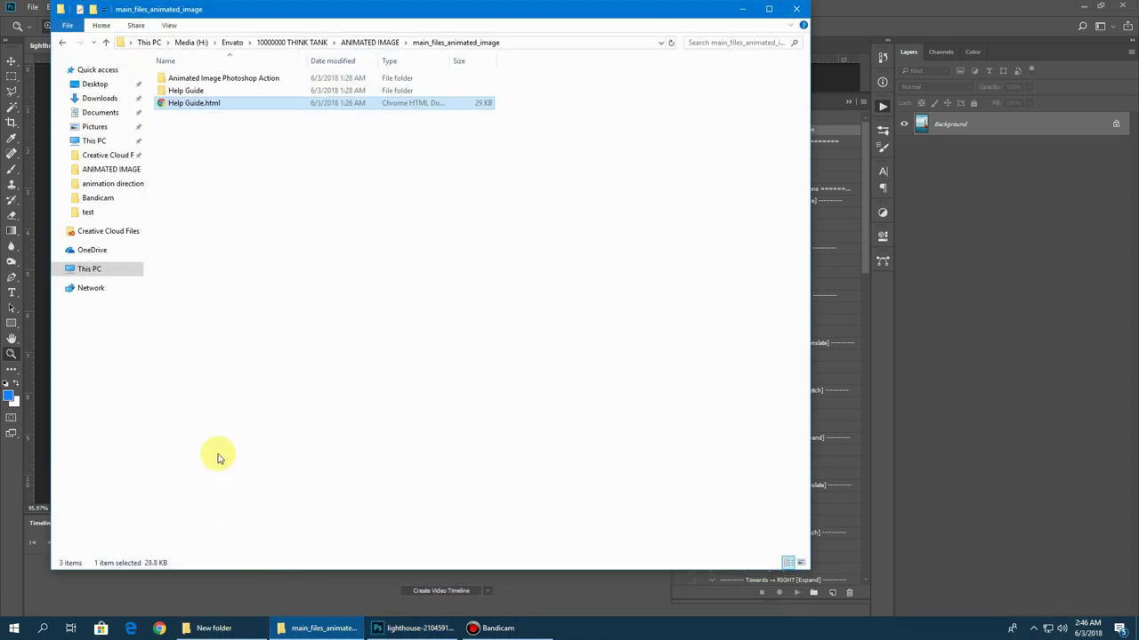
pyautogui.click(281, 229)
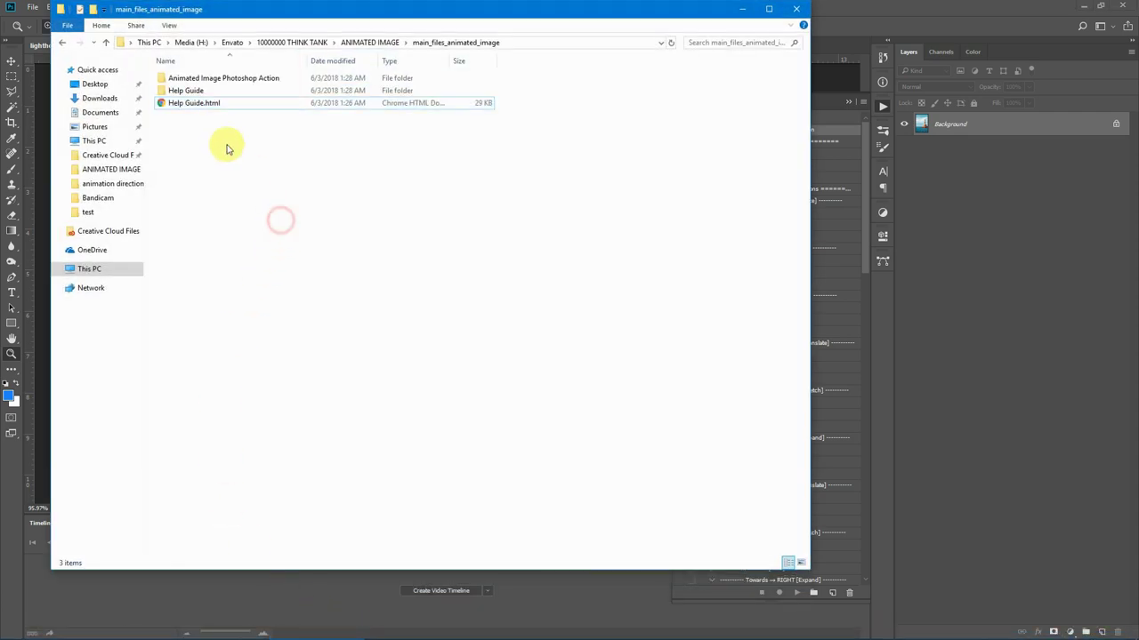
pyautogui.doubleClick(207, 104)
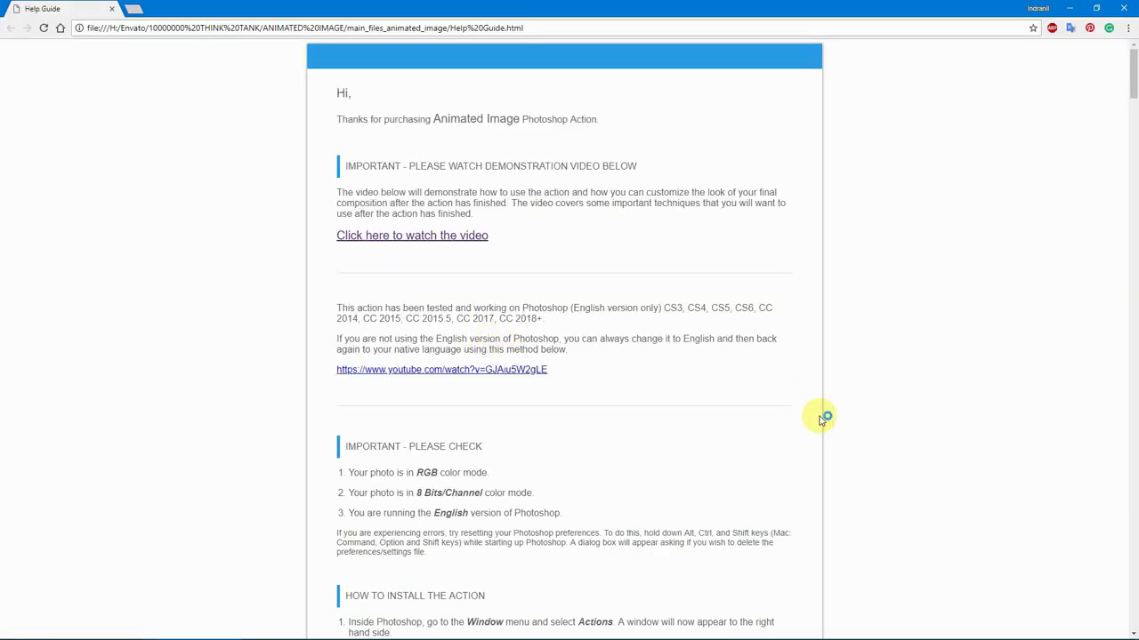
# - Review the Help Guide's usage instructions and its fast, medium and slow animation demos, from TOP Translate to ROTATE Counter-clockwise
pyautogui.scroll(-9, 783, 311)
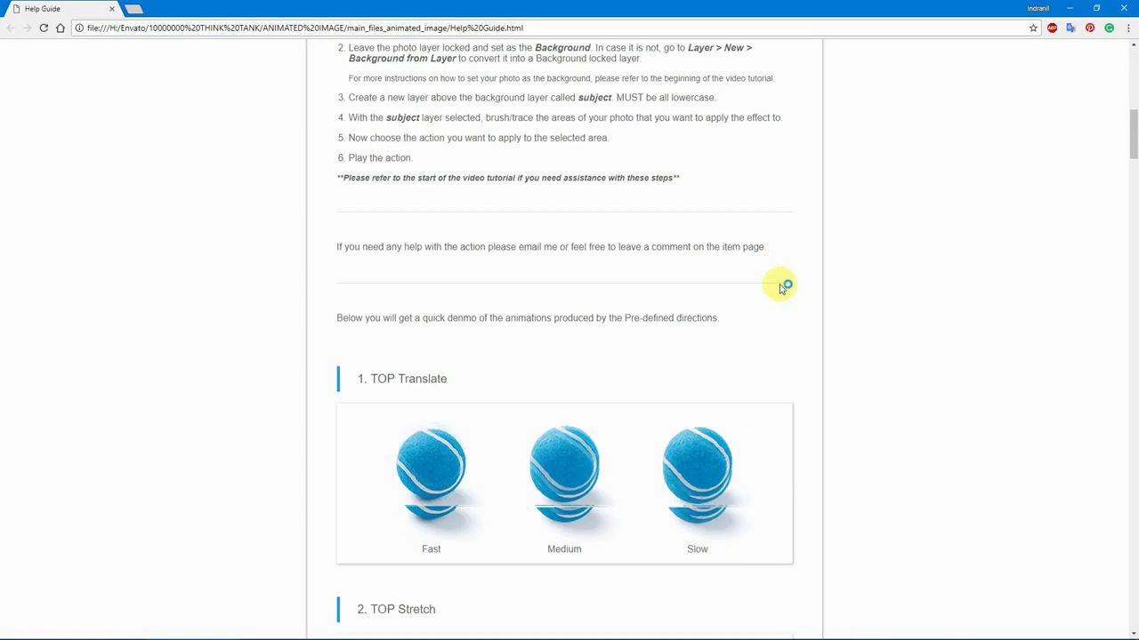
pyautogui.scroll(-3, 782, 284)
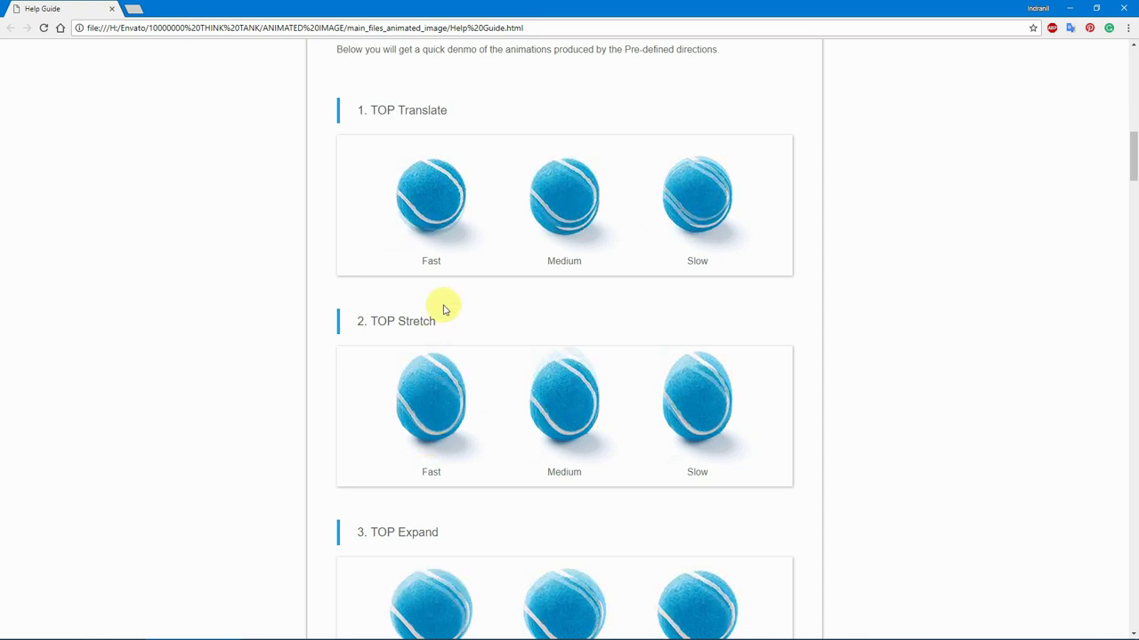
pyautogui.scroll(-2, 858, 353)
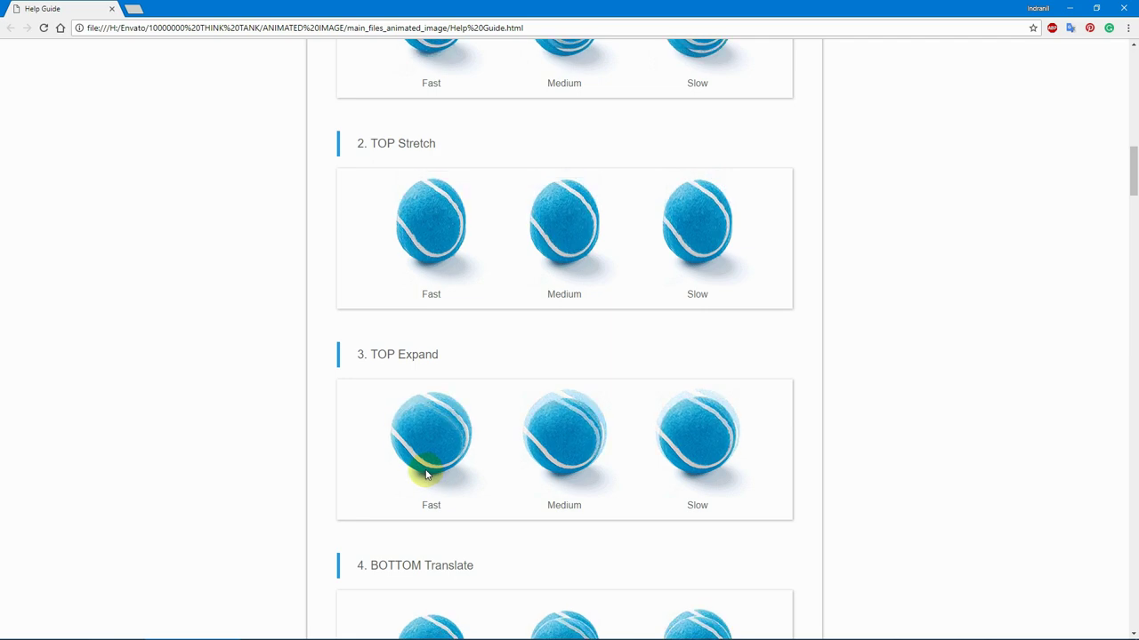
pyautogui.scroll(-5, 870, 443)
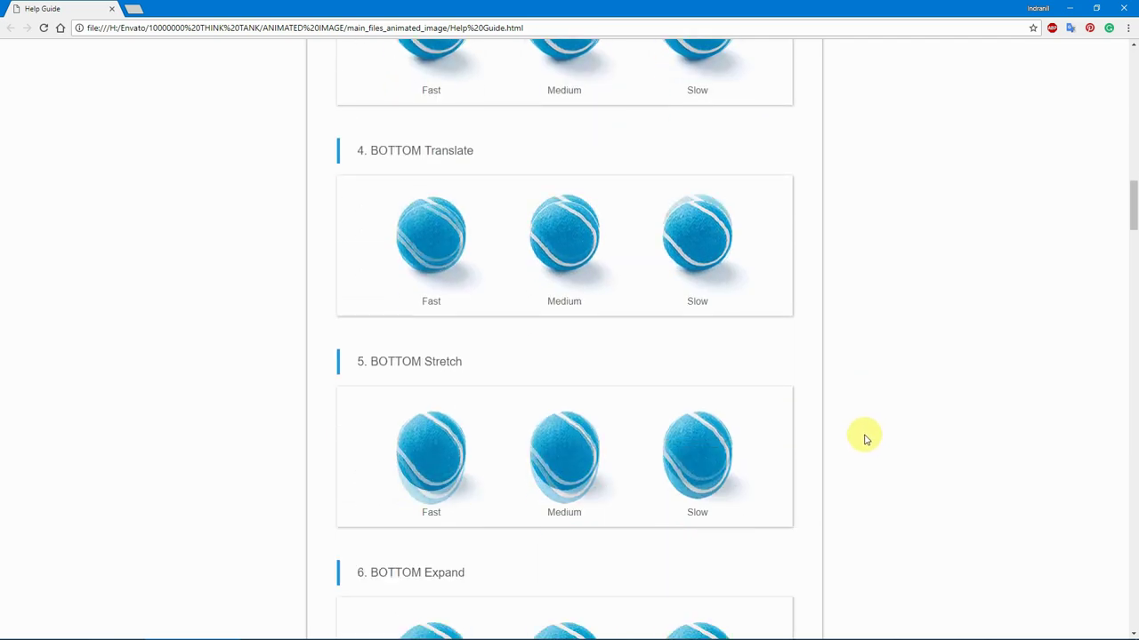
pyautogui.scroll(-4, 865, 439)
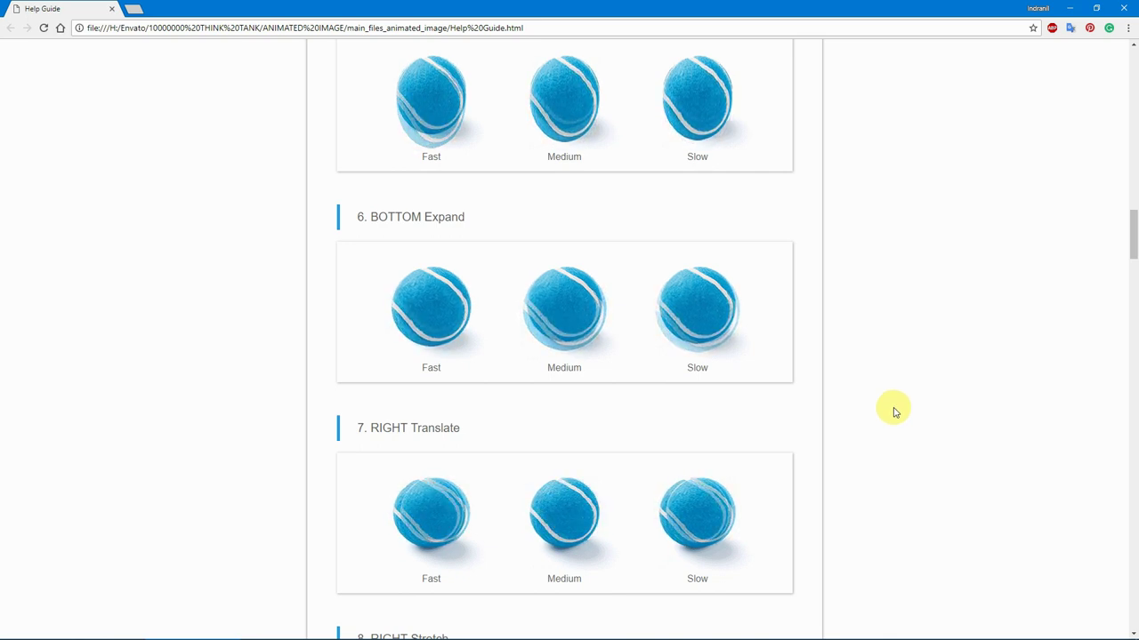
pyautogui.scroll(-2, 891, 412)
pyautogui.scroll(-1, 892, 415)
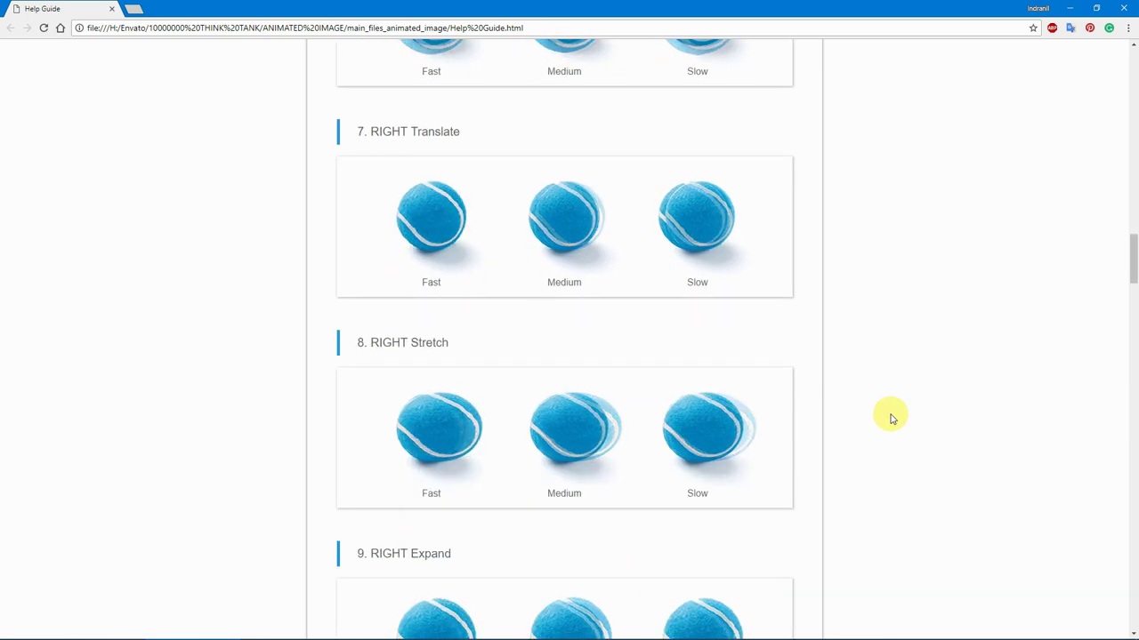
pyautogui.scroll(-2, 892, 416)
pyautogui.scroll(-1, 892, 413)
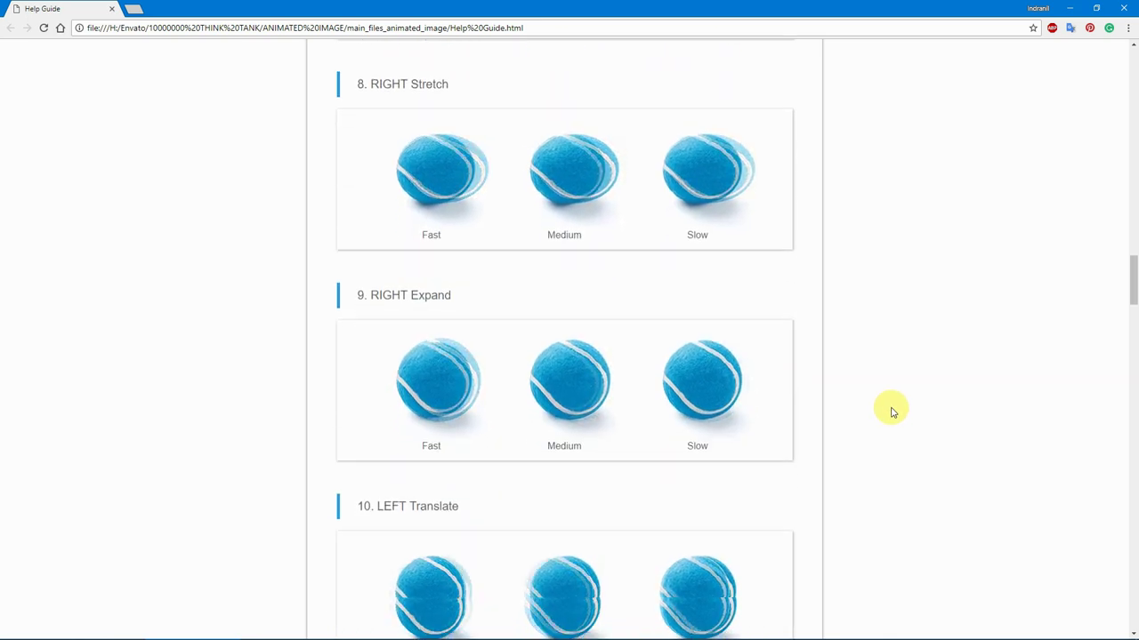
pyautogui.scroll(-3, 892, 412)
pyautogui.scroll(-2, 895, 409)
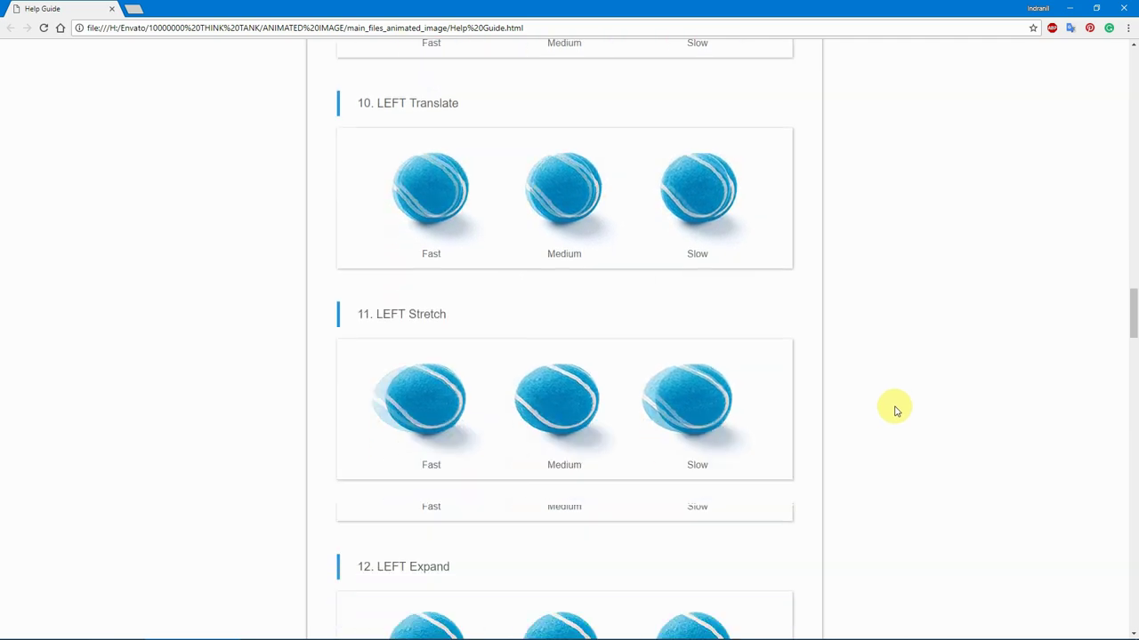
pyautogui.scroll(-2, 876, 429)
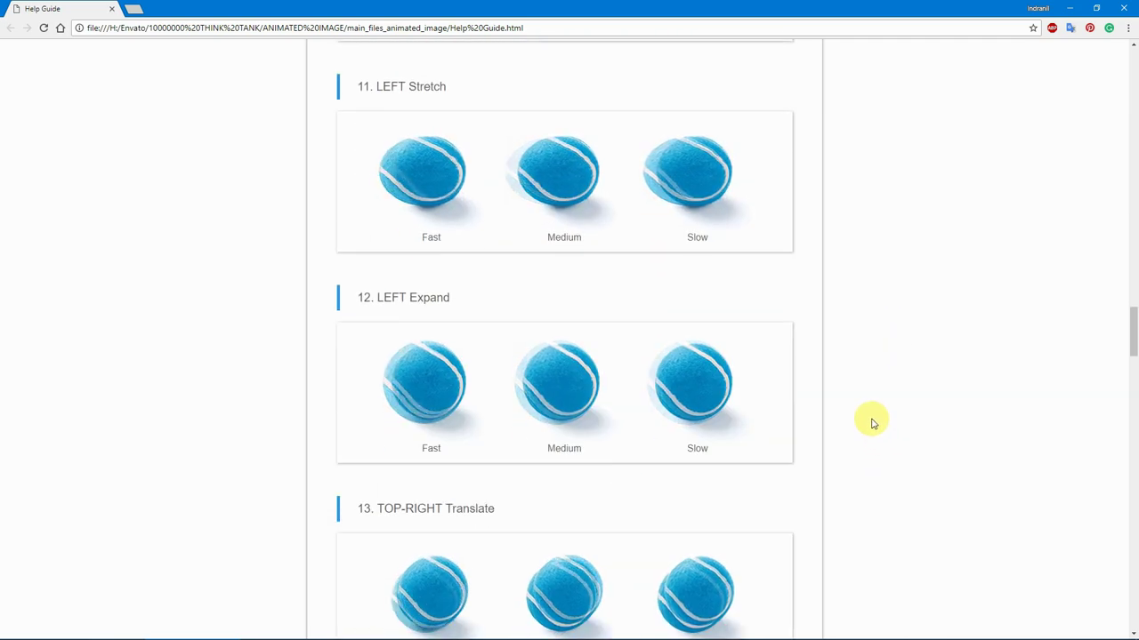
pyautogui.scroll(-5, 882, 401)
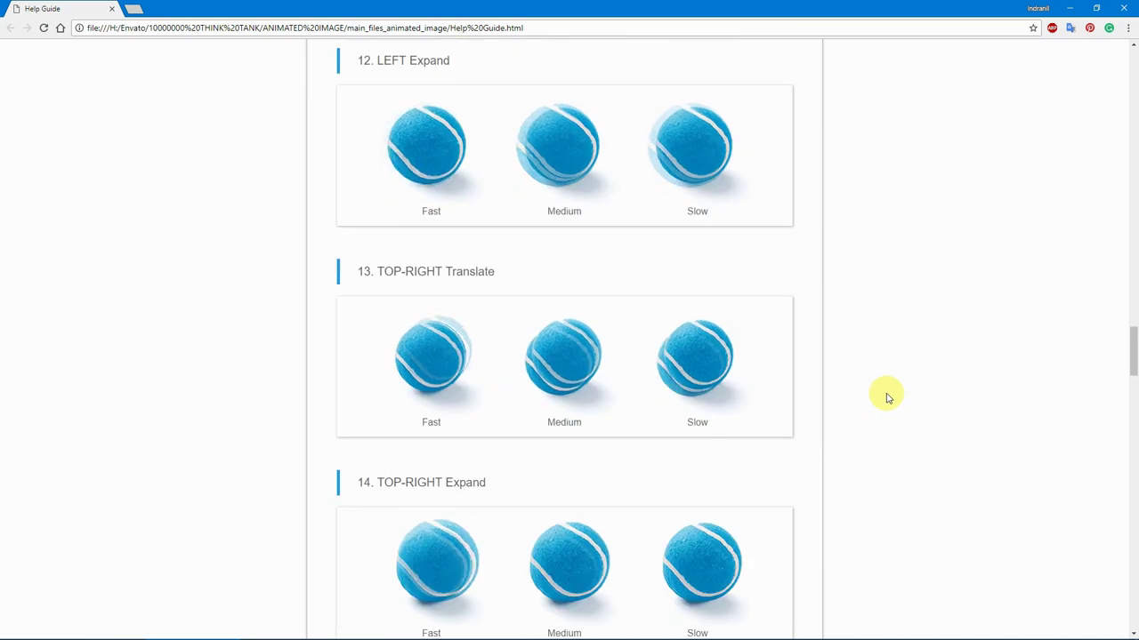
pyautogui.scroll(-3, 905, 418)
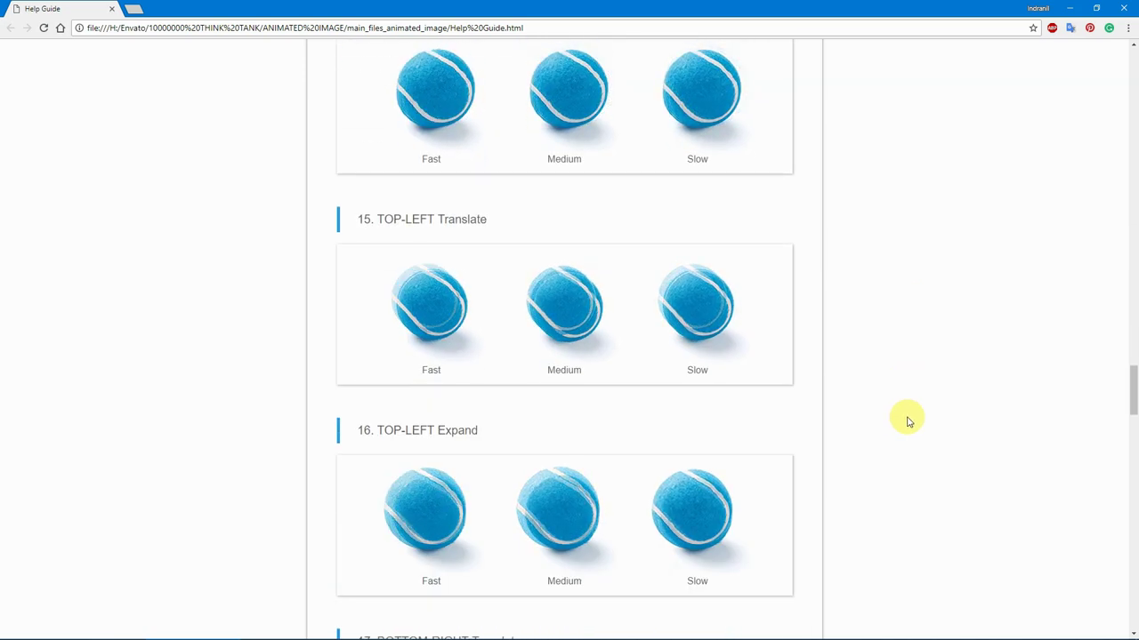
pyautogui.scroll(-5, 908, 421)
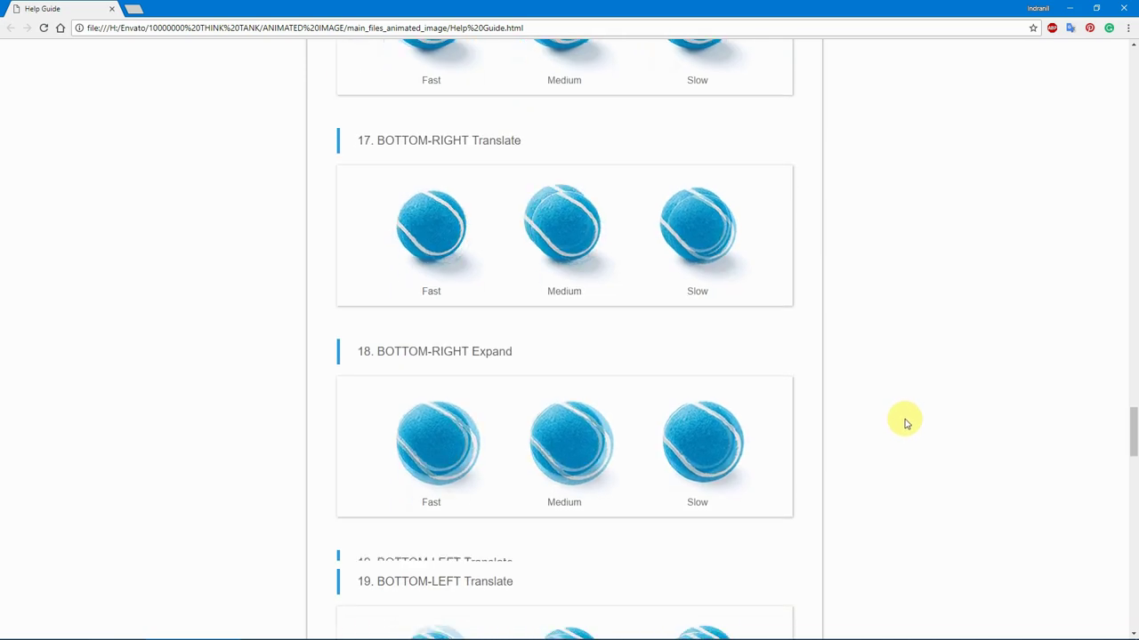
pyautogui.scroll(-3, 907, 418)
pyautogui.scroll(-5, 909, 414)
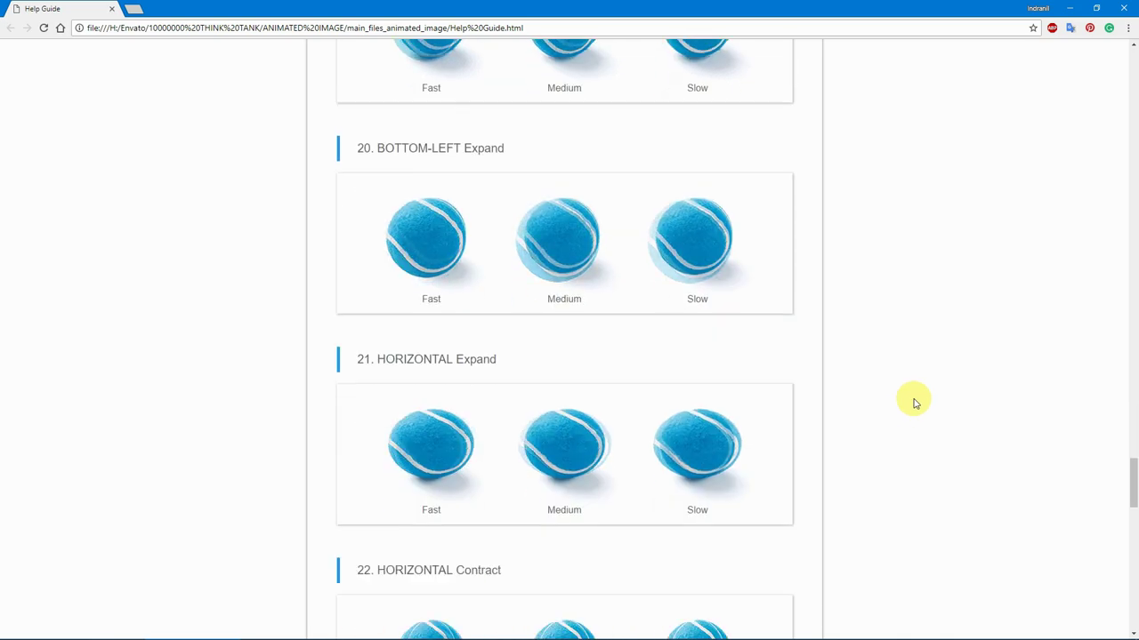
pyautogui.scroll(-3, 915, 400)
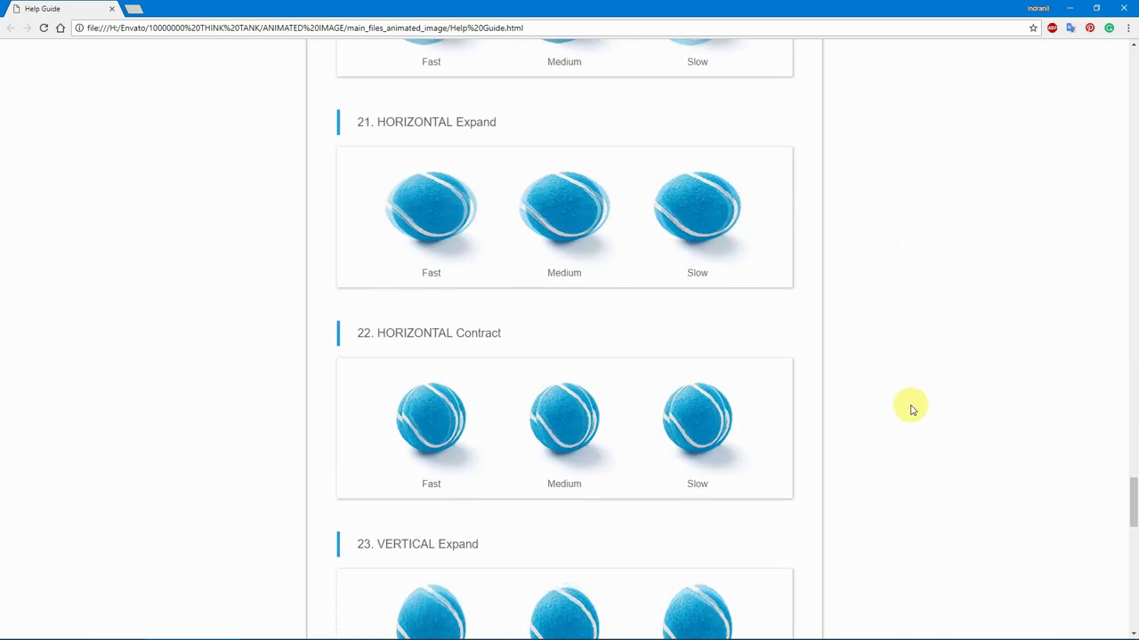
pyautogui.scroll(-1, 907, 415)
pyautogui.scroll(-7, 907, 420)
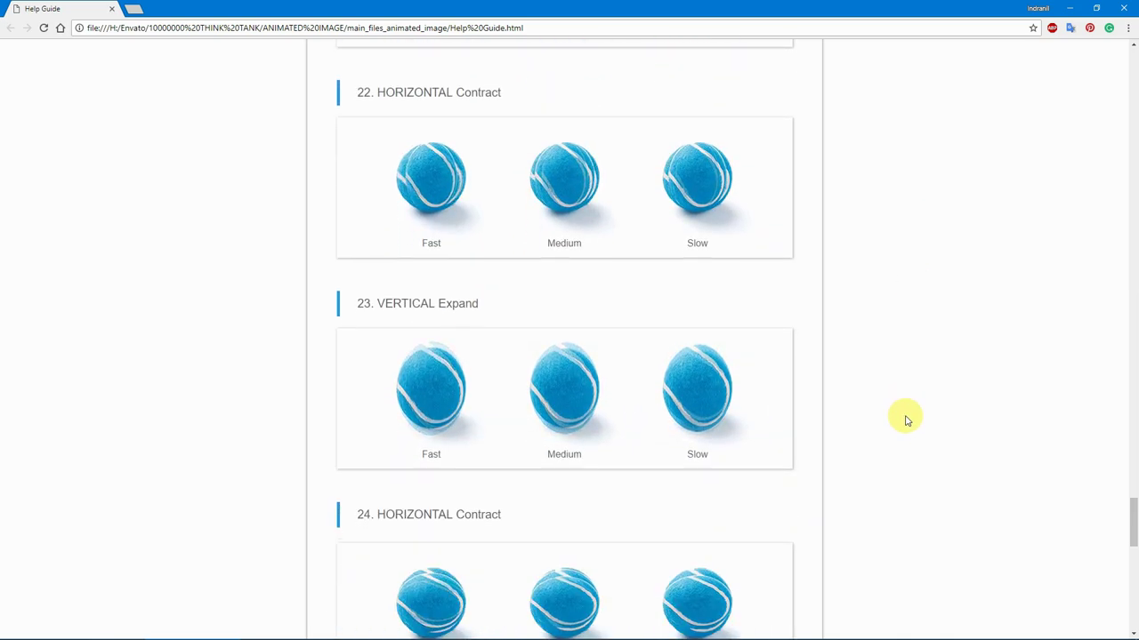
pyautogui.scroll(-3, 906, 416)
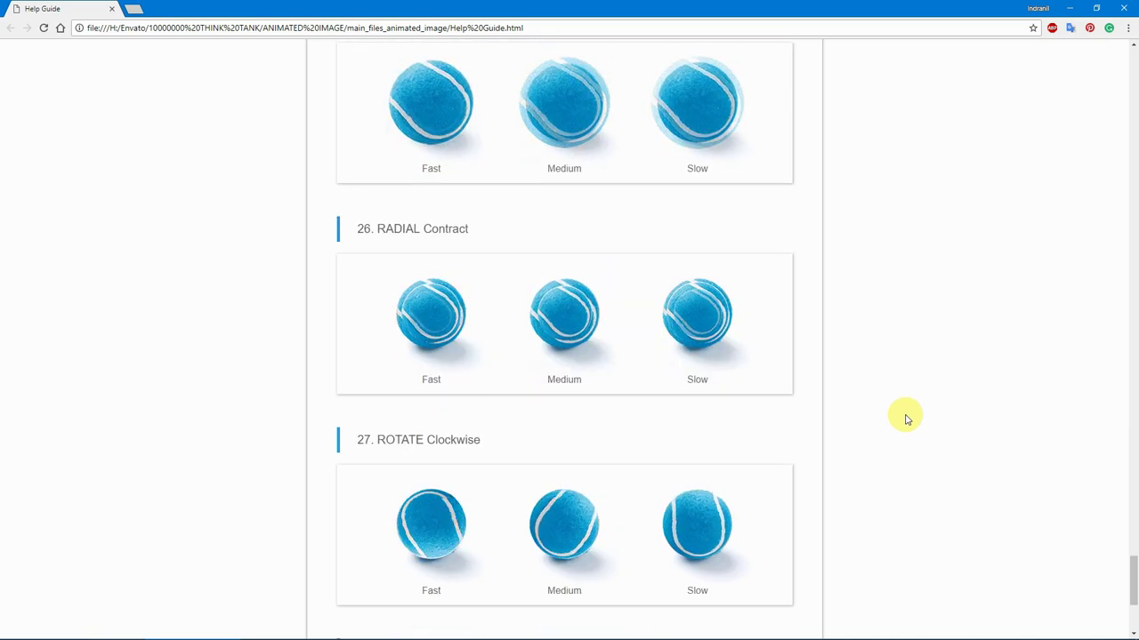
pyautogui.scroll(-1, 900, 402)
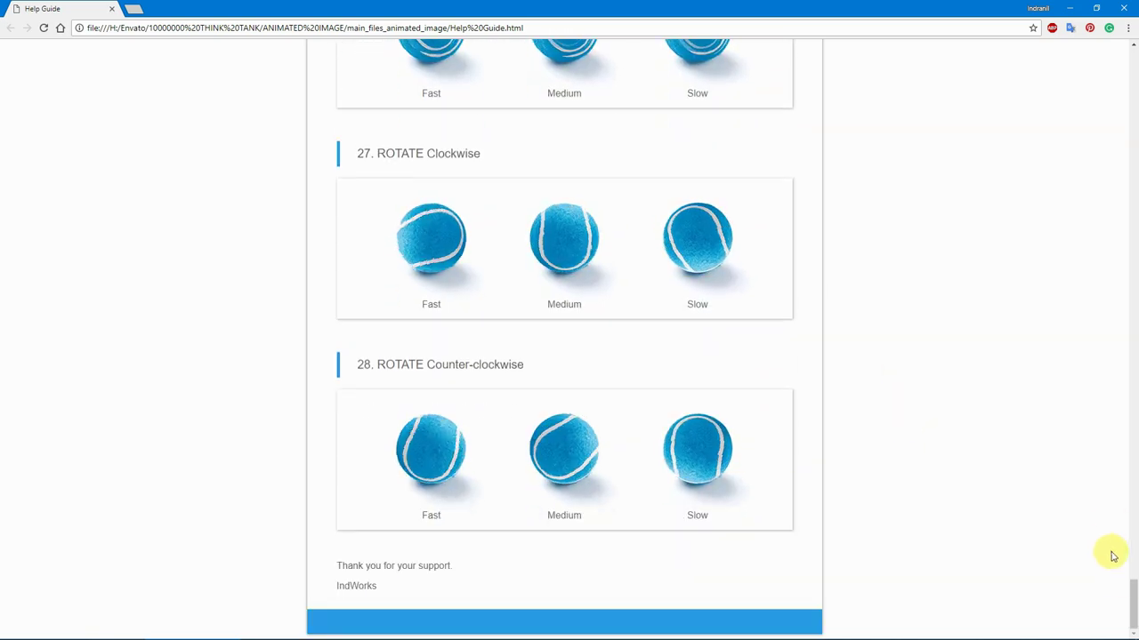
pyautogui.moveTo(1130, 599); pyautogui.dragTo(1131, 139)
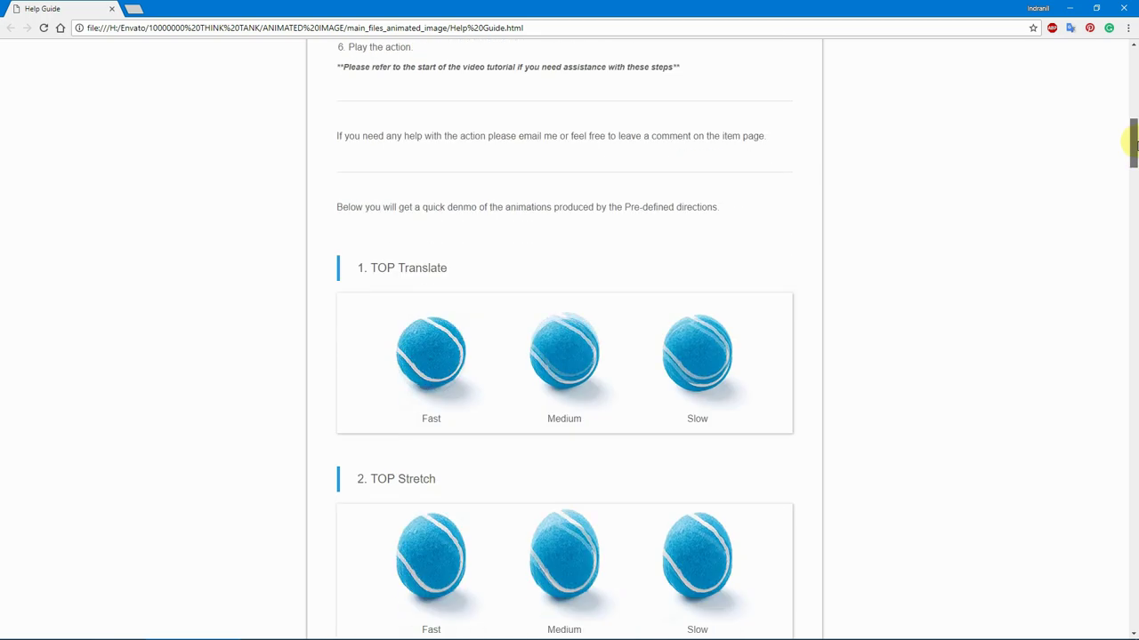
pyautogui.scroll(-2, 969, 272)
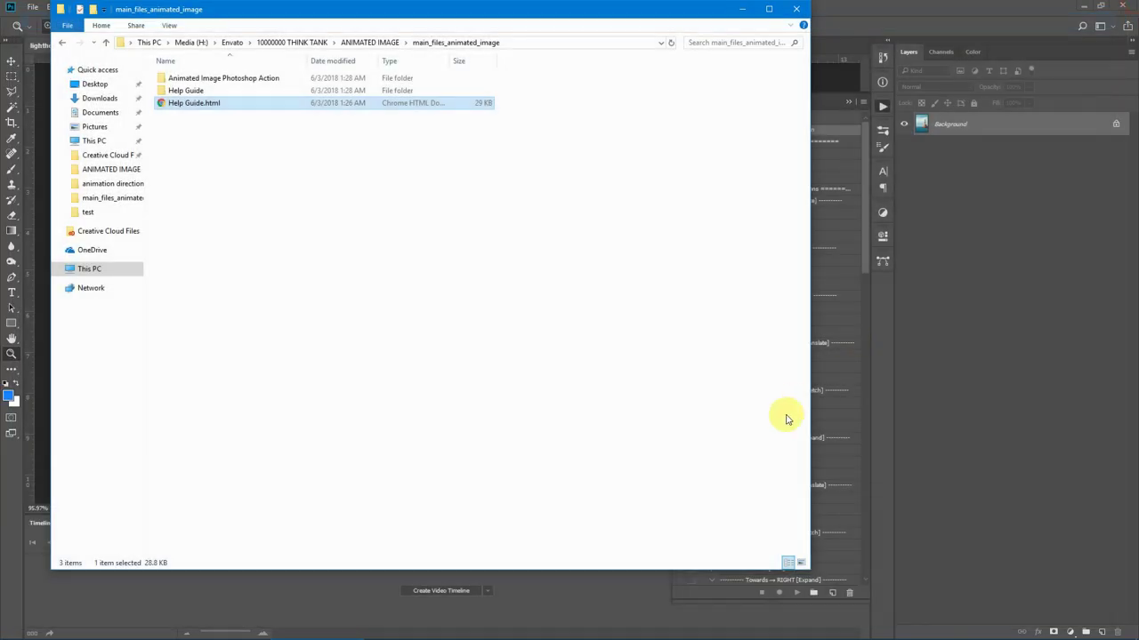
# - Switch back to Photoshop and create a new layer named subject above the Background layer
pyautogui.click(918, 13)
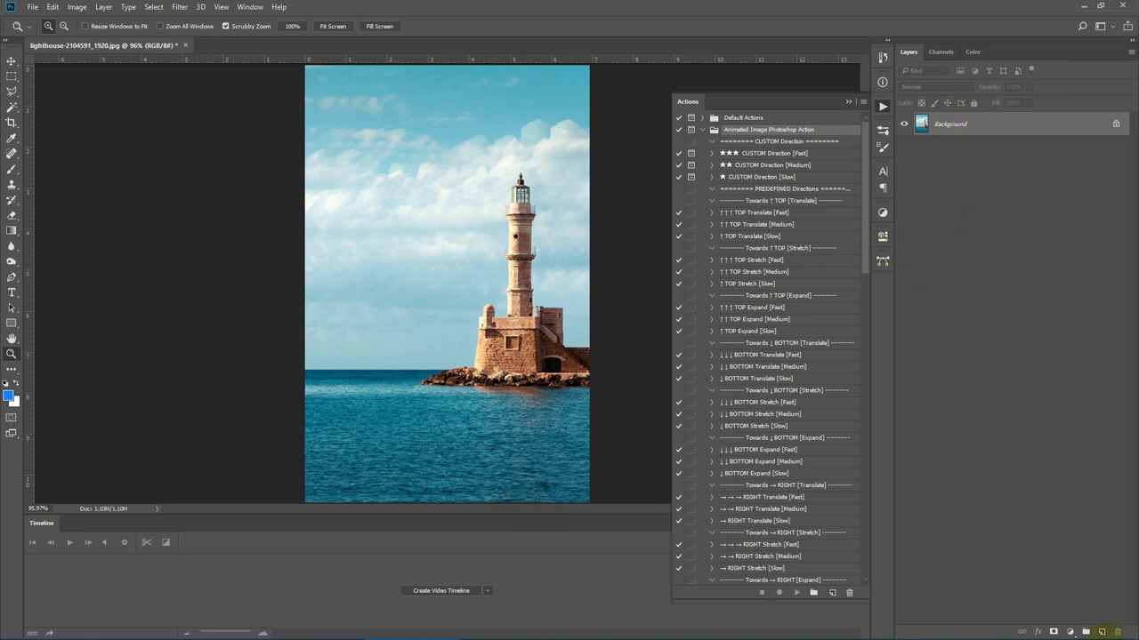
pyautogui.click(1102, 631)
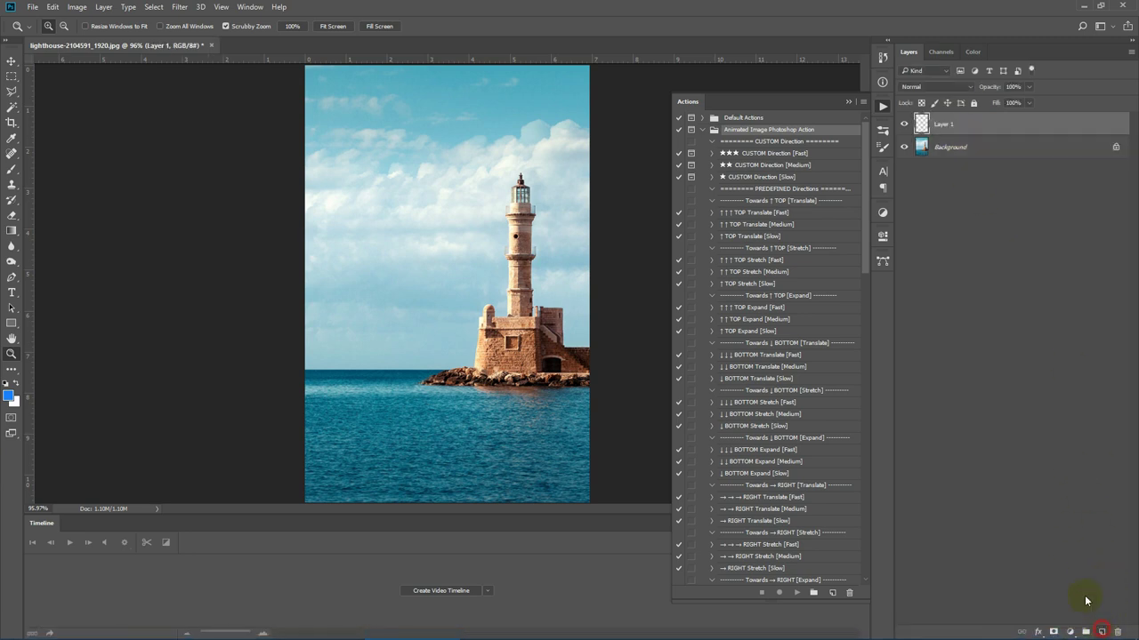
pyautogui.doubleClick(943, 124)
pyautogui.write('subject')
pyautogui.click(995, 124)
# - Choose the Brush tool with a soft round brush at 0% hardness
pyautogui.click(11, 169)
pyautogui.click(61, 25)
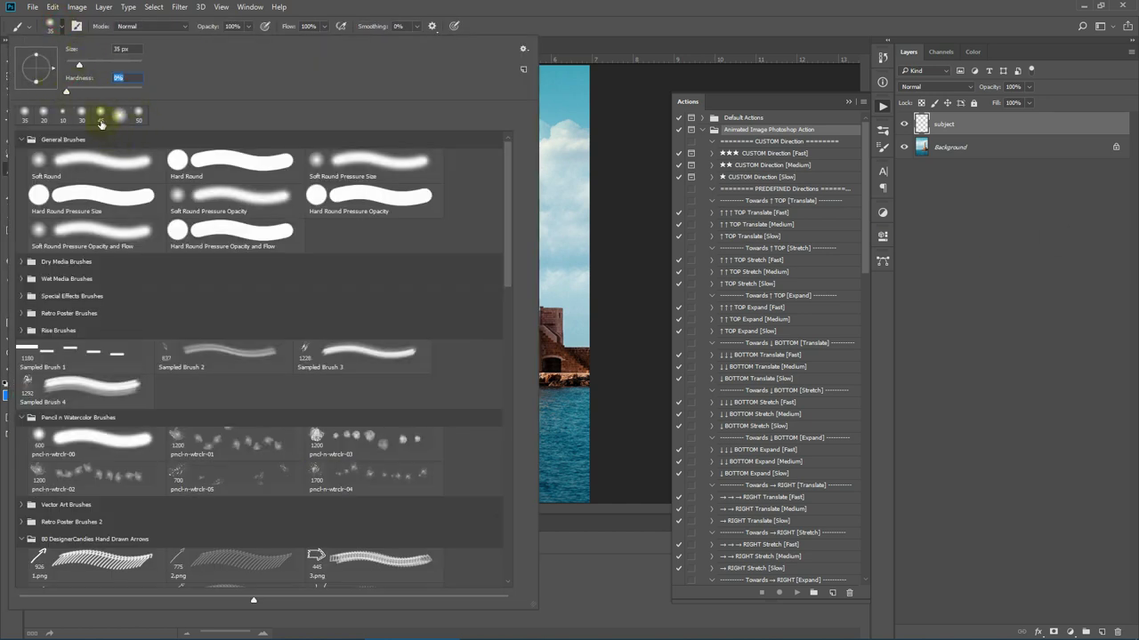
pyautogui.press('Return')
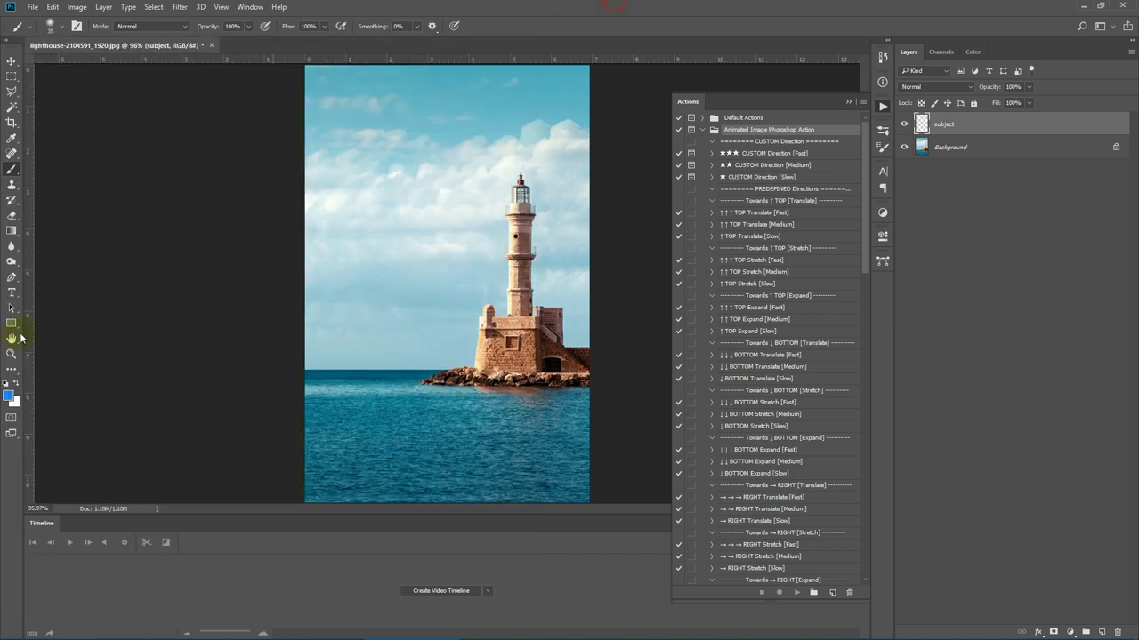
# - Set the foreground color to a bright pink for marking the area to animate
pyautogui.click(8, 395)
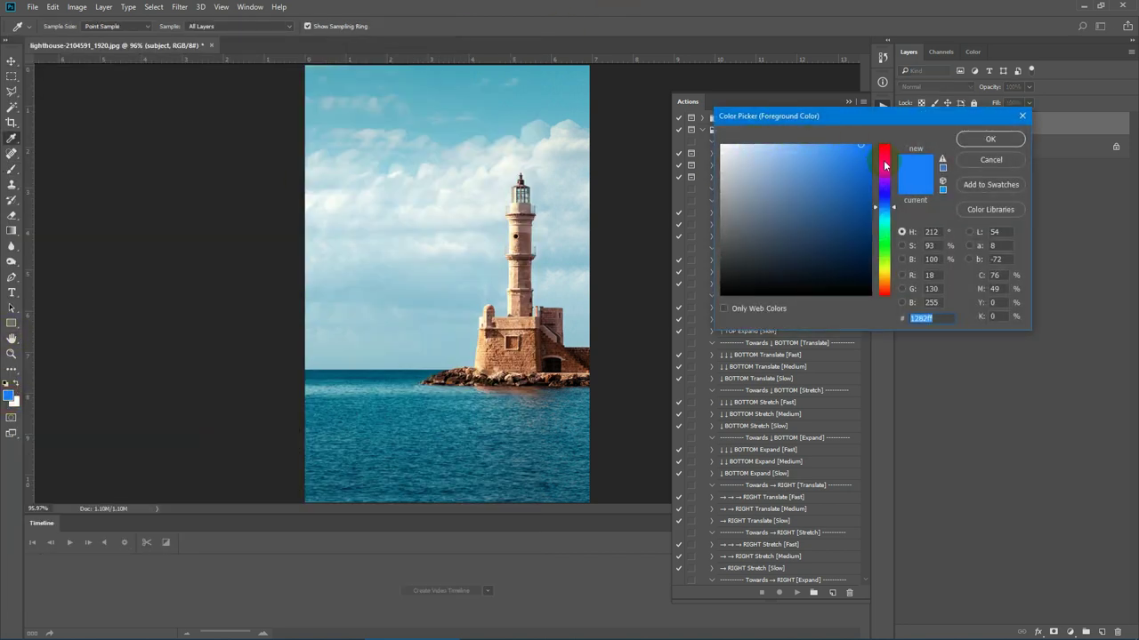
pyautogui.click(884, 166)
pyautogui.click(845, 145)
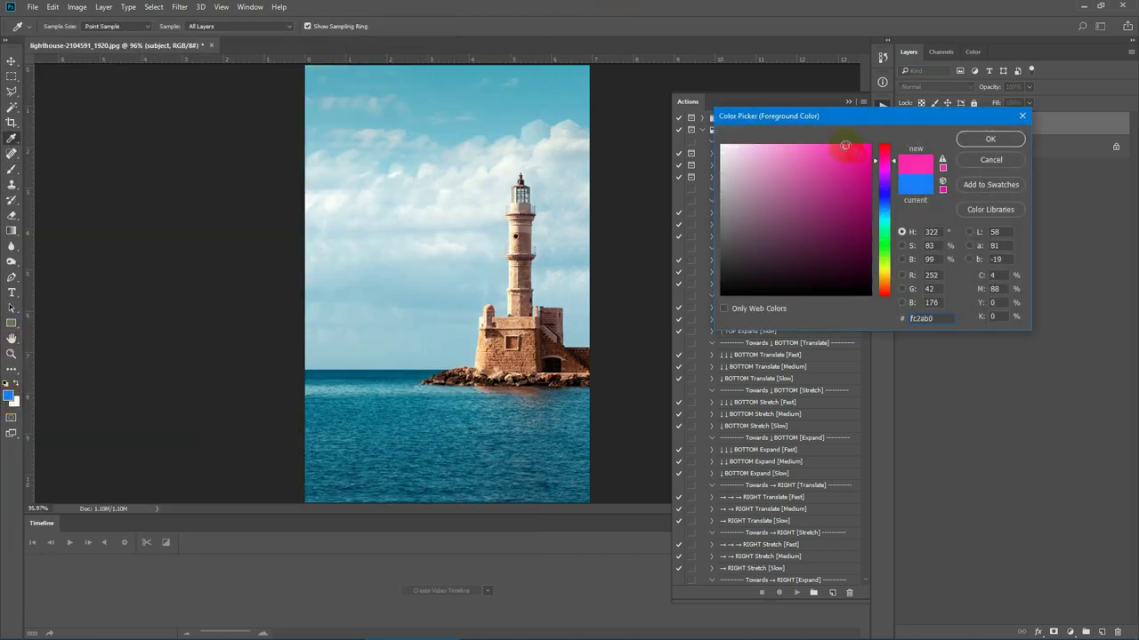
pyautogui.moveTo(845, 145); pyautogui.dragTo(836, 144)
pyautogui.click(986, 140)
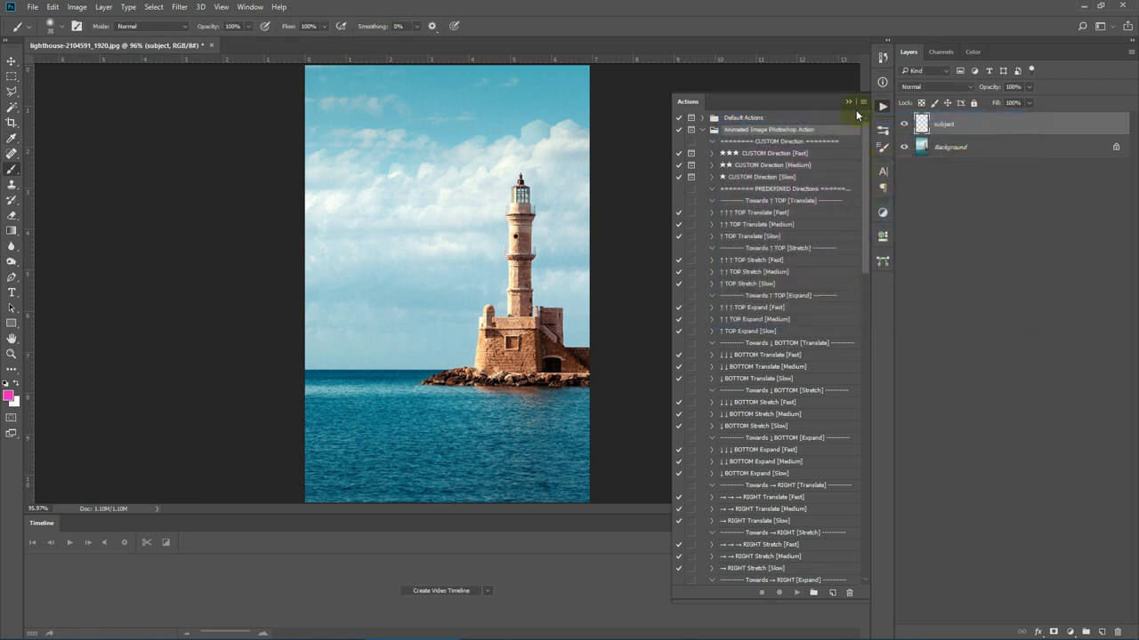
# - Collapse Actions and paint the sky around the lighthouse pink on the subject layer, enlarging the brush up to 100 px
pyautogui.click(848, 102)
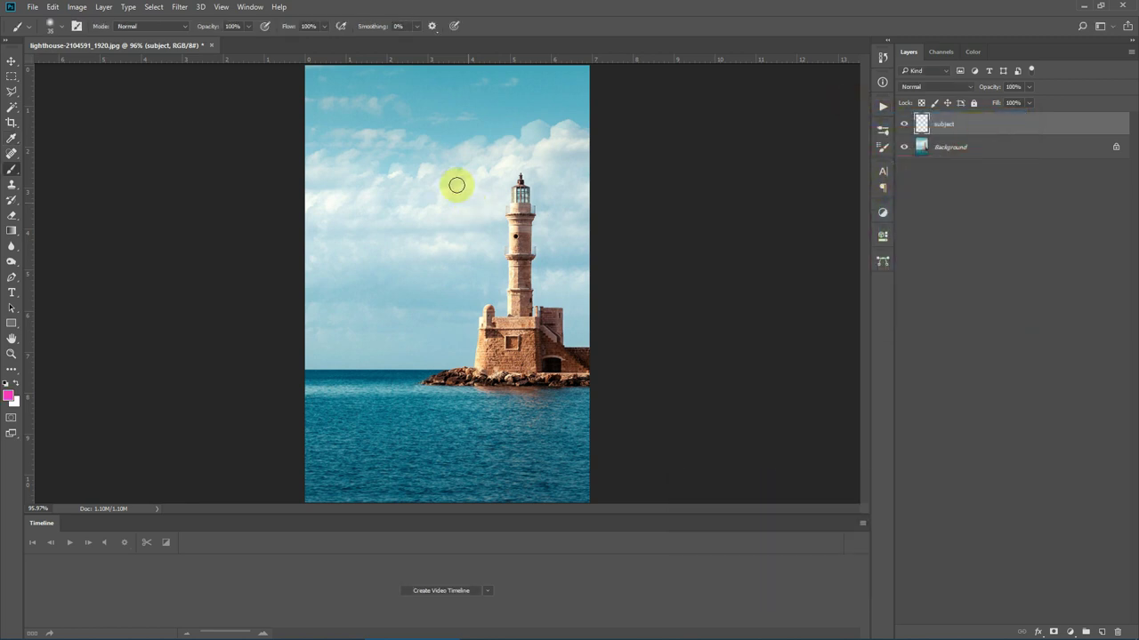
pyautogui.moveTo(369, 236)
pyautogui.mouseDown()
pyautogui.moveTo(382, 150)
pyautogui.moveTo(363, 263)
pyautogui.mouseUp()
pyautogui.press(']')
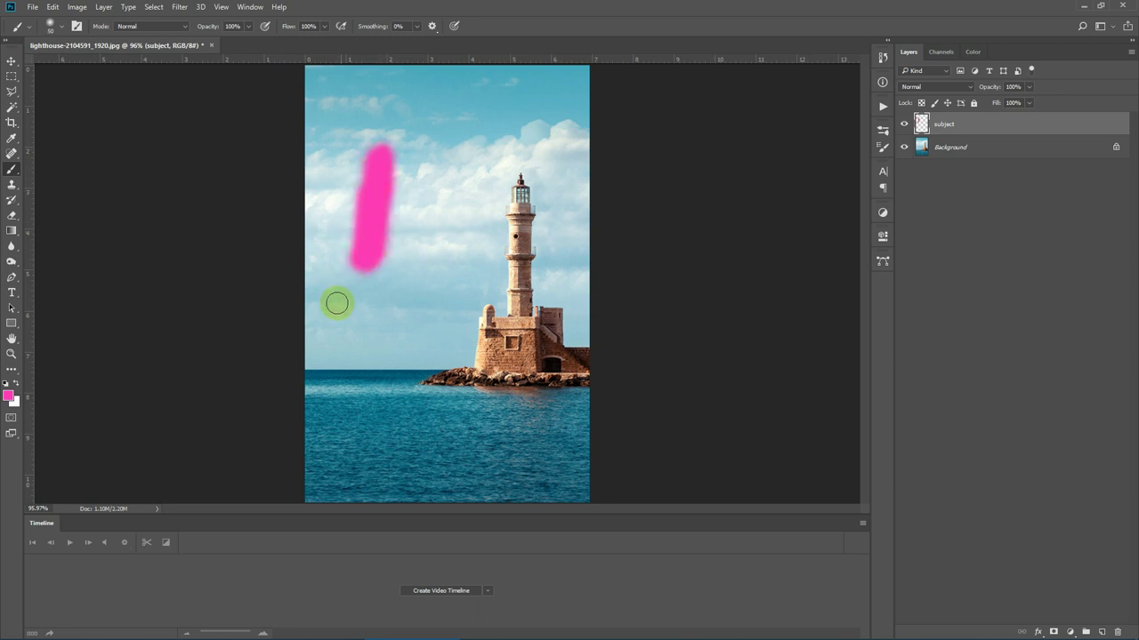
pyautogui.click(319, 354)
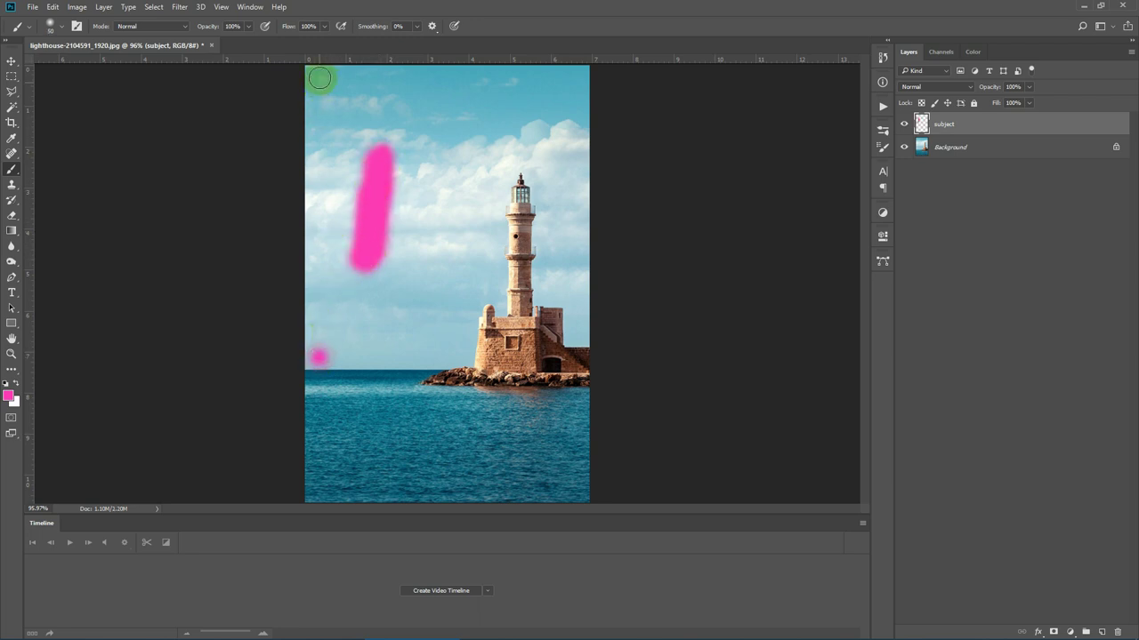
pyautogui.keyDown('shift'); pyautogui.click(319, 78); pyautogui.keyUp('shift')
pyautogui.moveTo(324, 79)
pyautogui.mouseDown()
pyautogui.moveTo(554, 65)
pyautogui.moveTo(582, 75)
pyautogui.mouseUp()
pyautogui.keyDown('shift'); pyautogui.click(574, 334); pyautogui.keyUp('shift')
pyautogui.moveTo(573, 334)
pyautogui.mouseDown()
pyautogui.moveTo(566, 306)
pyautogui.moveTo(543, 286)
pyautogui.moveTo(545, 148)
pyautogui.moveTo(556, 282)
pyautogui.moveTo(560, 177)
pyautogui.moveTo(560, 294)
pyautogui.moveTo(560, 86)
pyautogui.moveTo(557, 113)
pyautogui.moveTo(552, 85)
pyautogui.moveTo(322, 73)
pyautogui.moveTo(332, 111)
pyautogui.moveTo(323, 361)
pyautogui.moveTo(472, 356)
pyautogui.moveTo(462, 355)
pyautogui.moveTo(470, 306)
pyautogui.moveTo(489, 290)
pyautogui.moveTo(498, 296)
pyautogui.moveTo(494, 191)
pyautogui.moveTo(524, 160)
pyautogui.moveTo(540, 178)
pyautogui.moveTo(549, 113)
pyautogui.moveTo(494, 188)
pyautogui.moveTo(446, 176)
pyautogui.moveTo(519, 101)
pyautogui.moveTo(527, 140)
pyautogui.moveTo(547, 112)
pyautogui.moveTo(521, 88)
pyautogui.moveTo(509, 107)
pyautogui.moveTo(524, 131)
pyautogui.moveTo(536, 97)
pyautogui.moveTo(524, 103)
pyautogui.moveTo(552, 100)
pyautogui.moveTo(555, 83)
pyautogui.moveTo(496, 112)
pyautogui.moveTo(346, 312)
pyautogui.moveTo(348, 330)
pyautogui.moveTo(432, 326)
pyautogui.moveTo(457, 294)
pyautogui.moveTo(436, 288)
pyautogui.moveTo(362, 144)
pyautogui.moveTo(414, 143)
pyautogui.moveTo(406, 221)
pyautogui.moveTo(430, 257)
pyautogui.moveTo(457, 104)
pyautogui.mouseUp()
pyautogui.press(']')
pyautogui.press(']')
pyautogui.press(']')
pyautogui.press(']')
pyautogui.press(']')
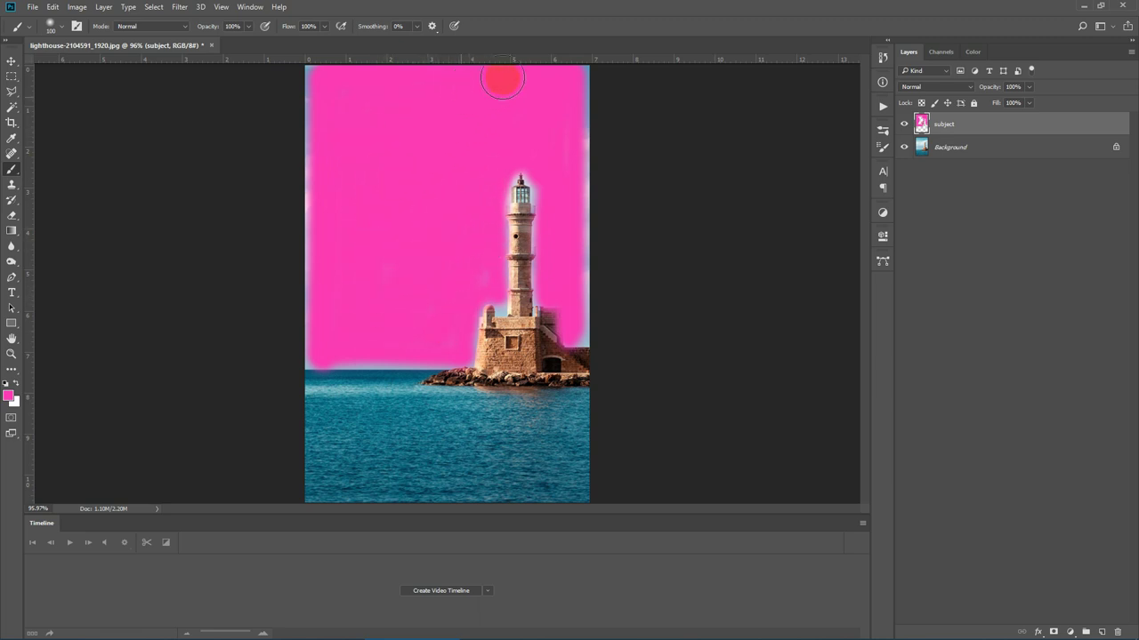
# - Erase the pink paint spilling over the lighthouse, its stone base and the horizon with a 25 px soft Eraser
pyautogui.click(12, 216)
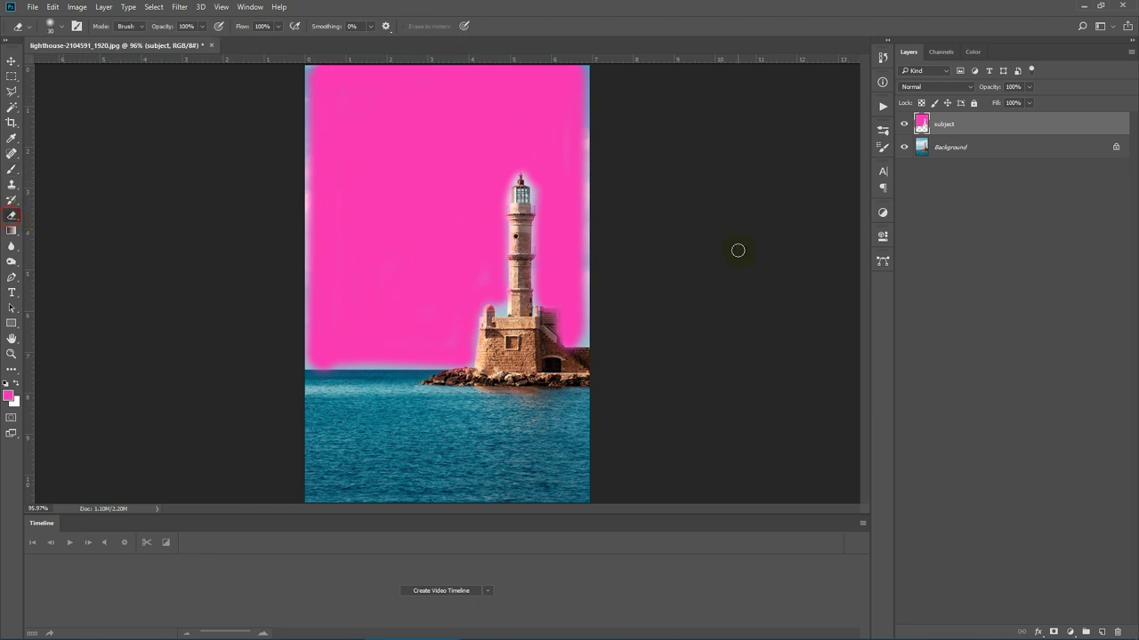
pyautogui.moveTo(495, 183)
pyautogui.mouseDown()
pyautogui.moveTo(523, 173)
pyautogui.moveTo(498, 222)
pyautogui.moveTo(511, 258)
pyautogui.moveTo(496, 256)
pyautogui.mouseUp()
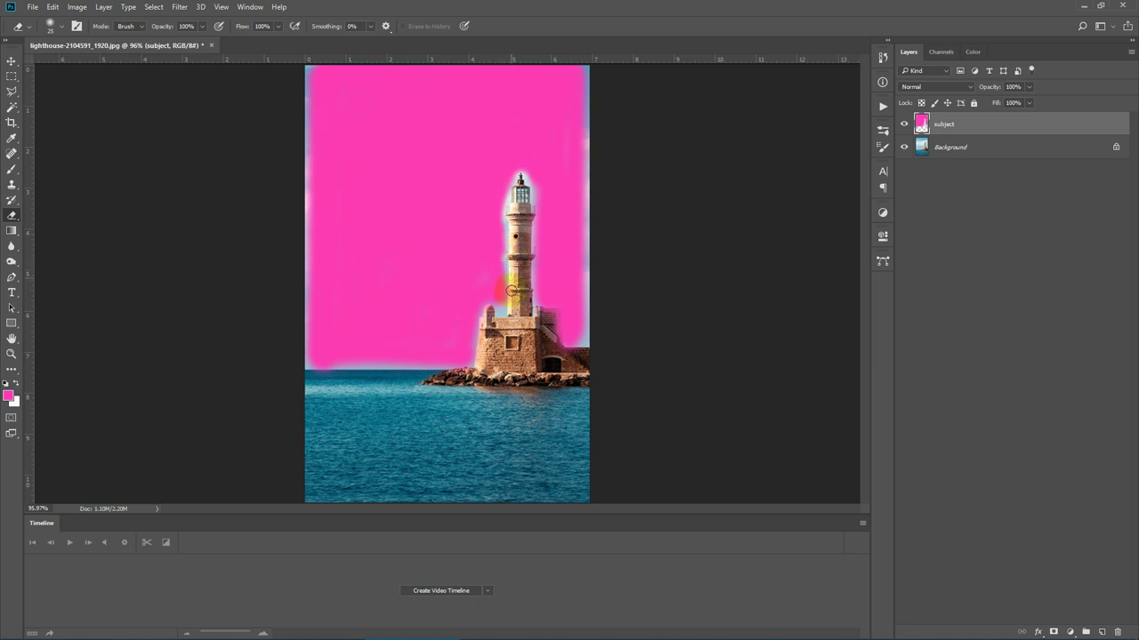
pyautogui.moveTo(525, 197)
pyautogui.mouseDown()
pyautogui.moveTo(535, 313)
pyautogui.moveTo(556, 314)
pyautogui.moveTo(560, 334)
pyautogui.moveTo(558, 311)
pyautogui.moveTo(565, 355)
pyautogui.moveTo(598, 362)
pyautogui.mouseUp()
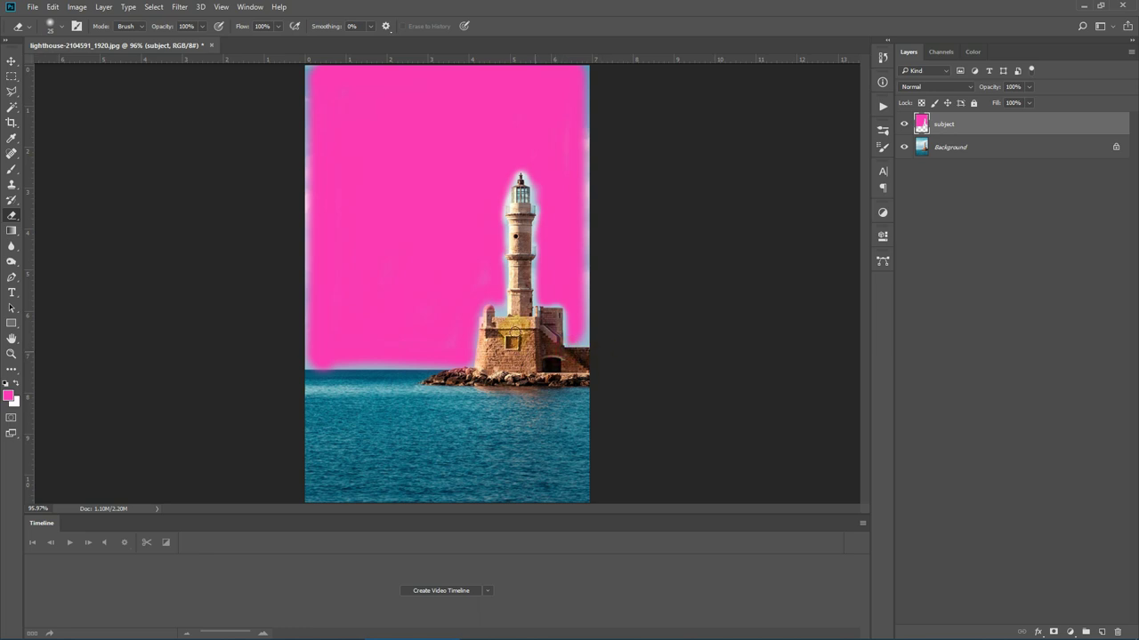
pyautogui.moveTo(492, 314)
pyautogui.mouseDown()
pyautogui.moveTo(471, 360)
pyautogui.moveTo(452, 368)
pyautogui.moveTo(307, 372)
pyautogui.moveTo(396, 370)
pyautogui.mouseUp()
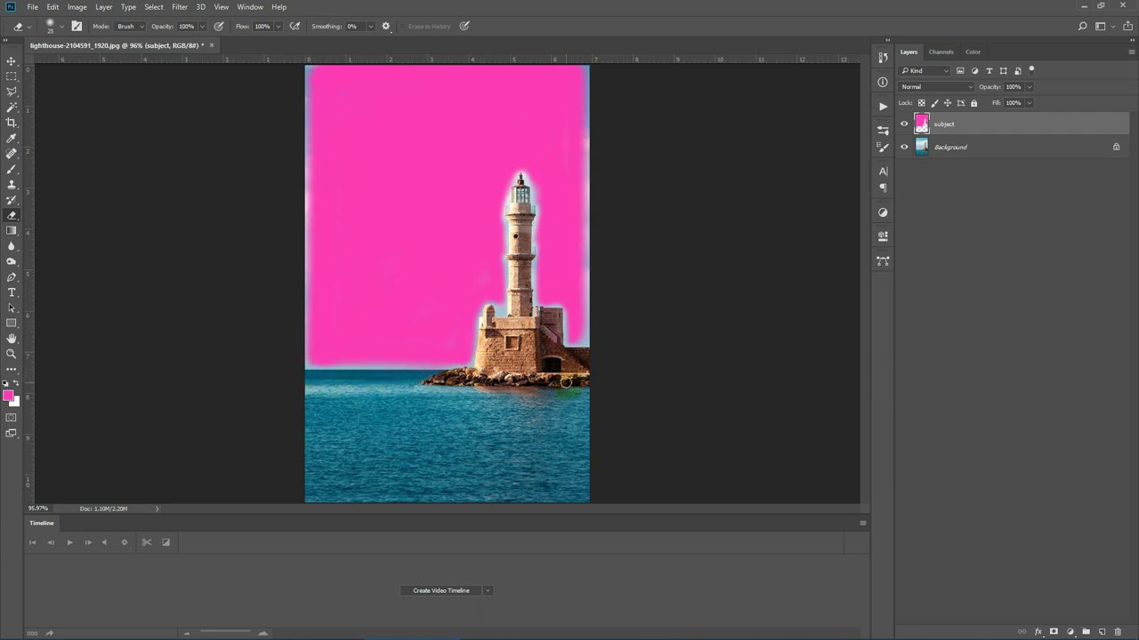
pyautogui.moveTo(539, 363)
pyautogui.mouseDown()
pyautogui.moveTo(552, 325)
pyautogui.moveTo(563, 362)
pyautogui.moveTo(545, 354)
pyautogui.moveTo(550, 336)
pyautogui.moveTo(549, 358)
pyautogui.moveTo(512, 340)
pyautogui.moveTo(511, 285)
pyautogui.moveTo(501, 316)
pyautogui.moveTo(521, 283)
pyautogui.moveTo(511, 256)
pyautogui.moveTo(525, 192)
pyautogui.mouseUp()
# - Run the RIGHT Translate [Slow] action on the painted sky and preview the resulting animation
pyautogui.click(883, 107)
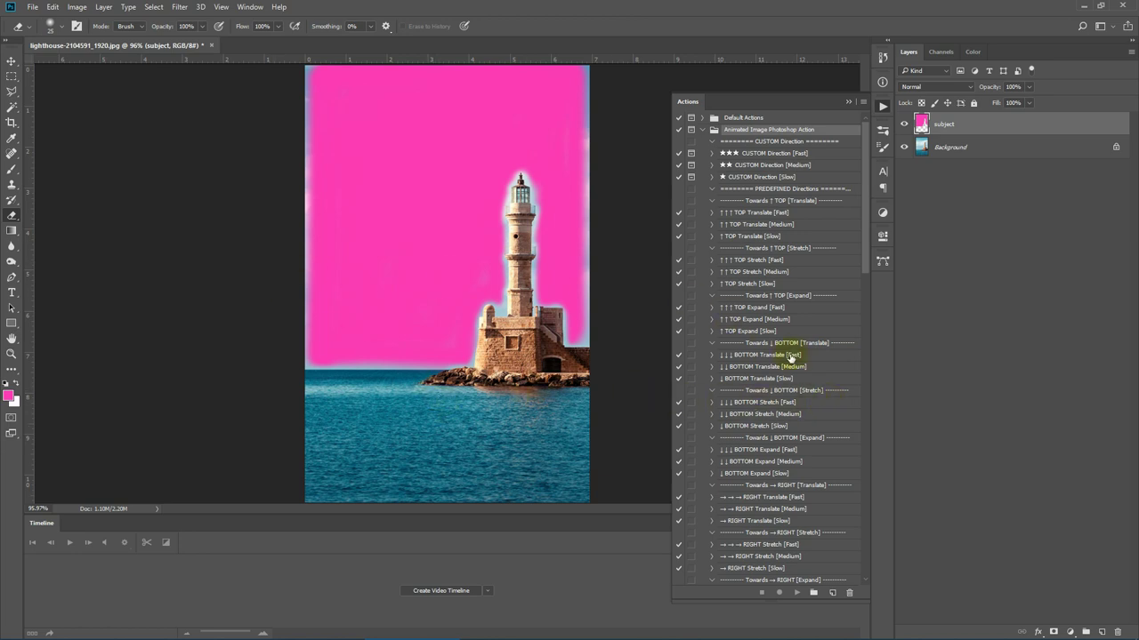
pyautogui.scroll(-5, 782, 352)
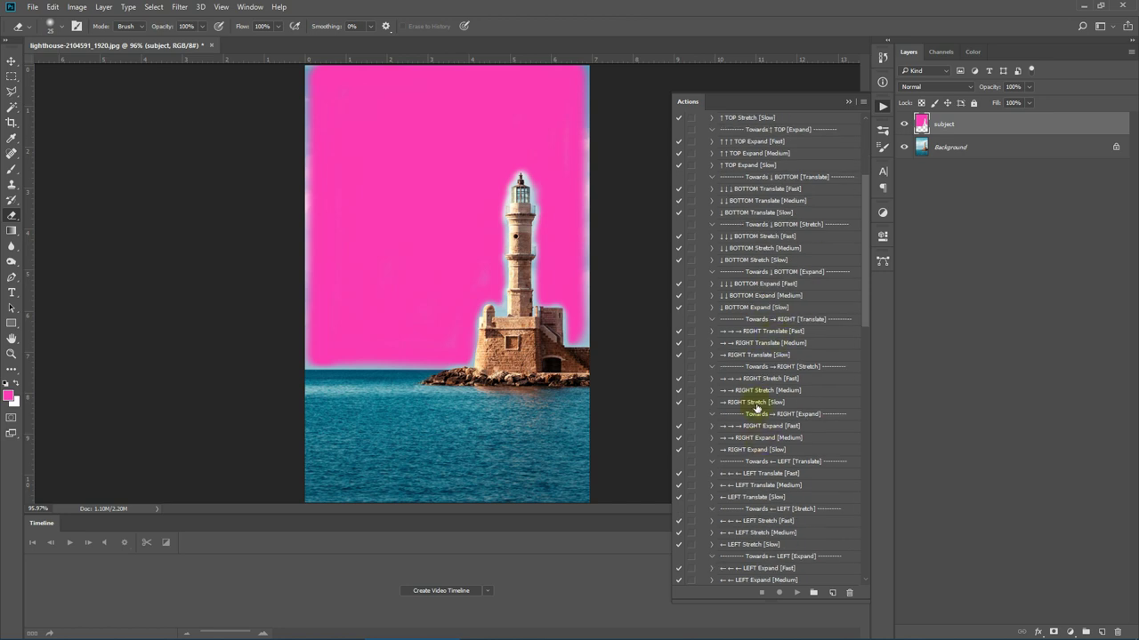
pyautogui.click(757, 406)
pyautogui.click(756, 355)
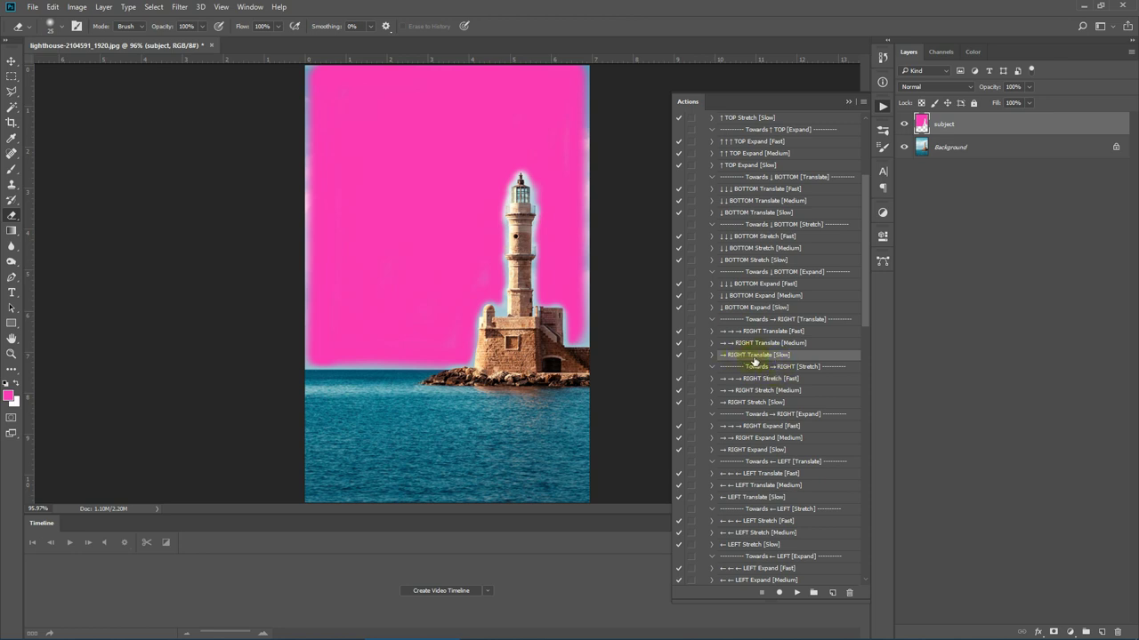
pyautogui.click(798, 593)
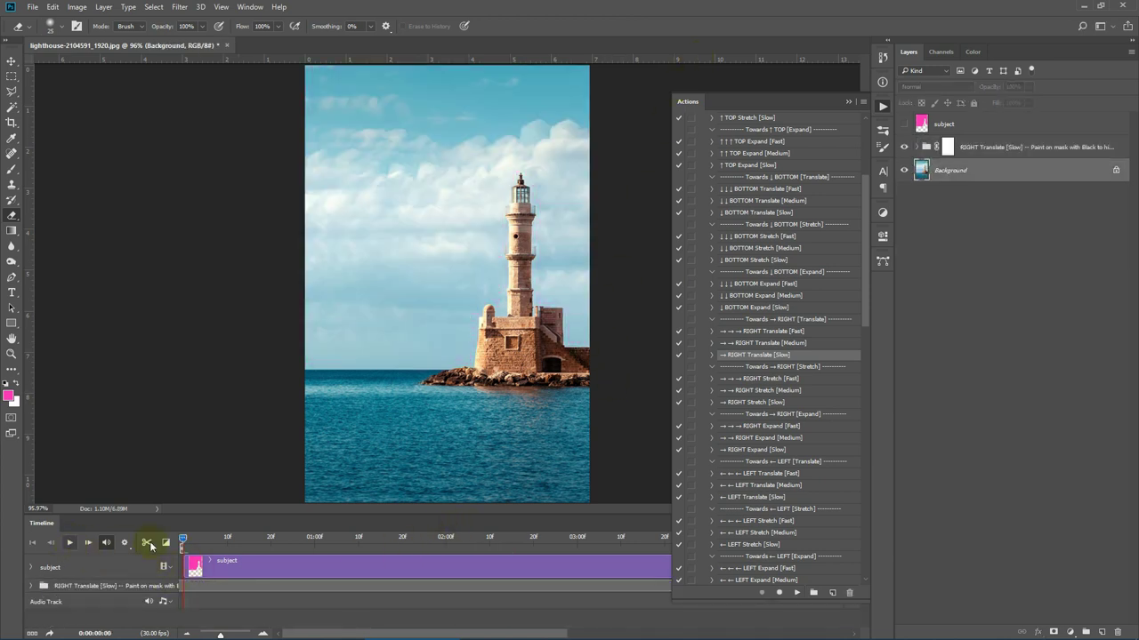
pyautogui.click(69, 543)
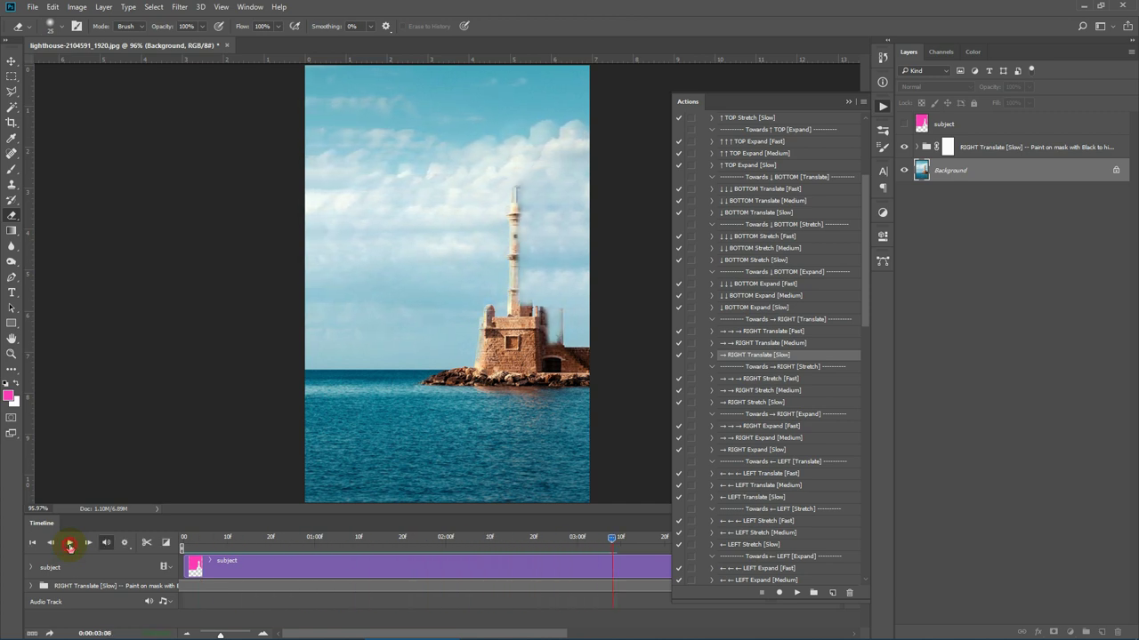
pyautogui.click(70, 544)
# - Collapse Actions, widen the layer list and select the RIGHT Translate [Slow] group's mask for painting with a black Brush
pyautogui.click(847, 101)
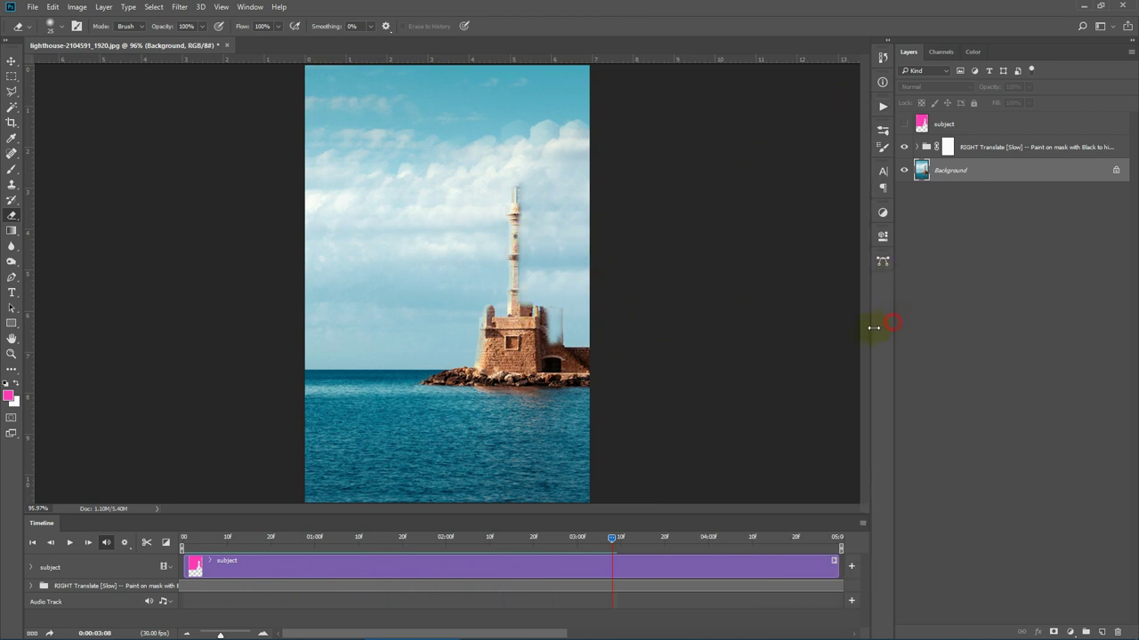
pyautogui.moveTo(873, 328); pyautogui.dragTo(771, 331)
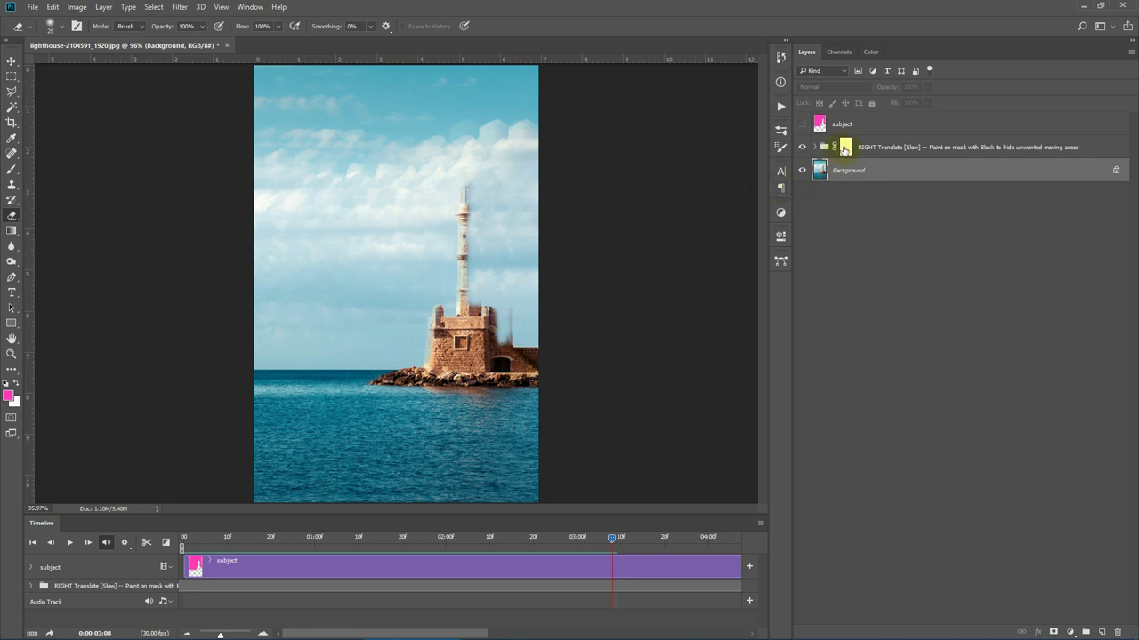
pyautogui.click(844, 149)
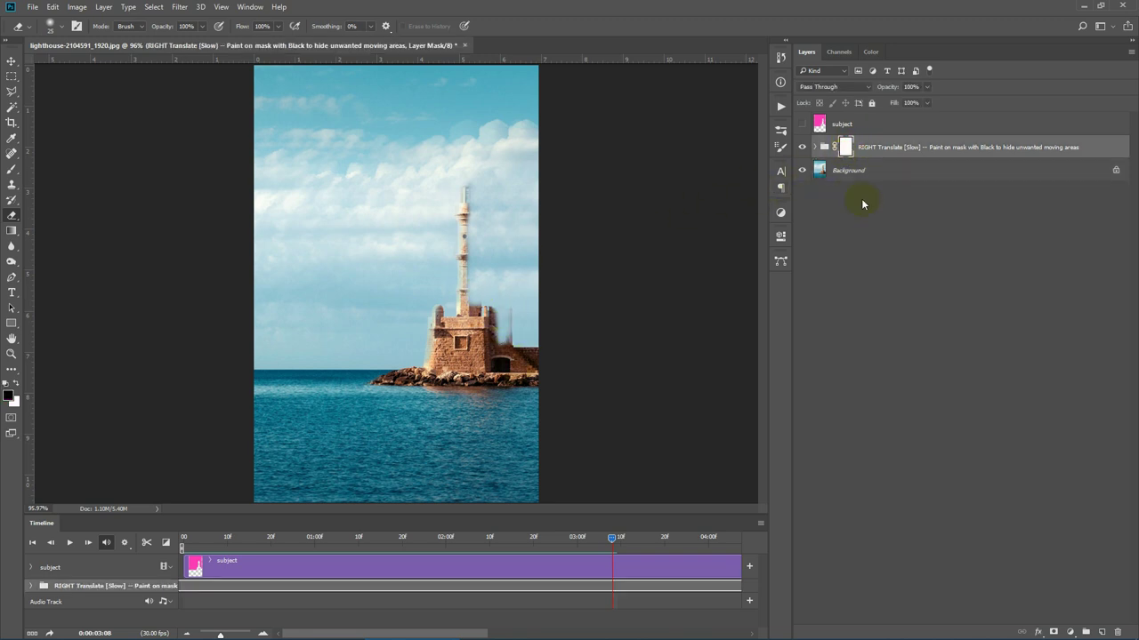
pyautogui.click(9, 173)
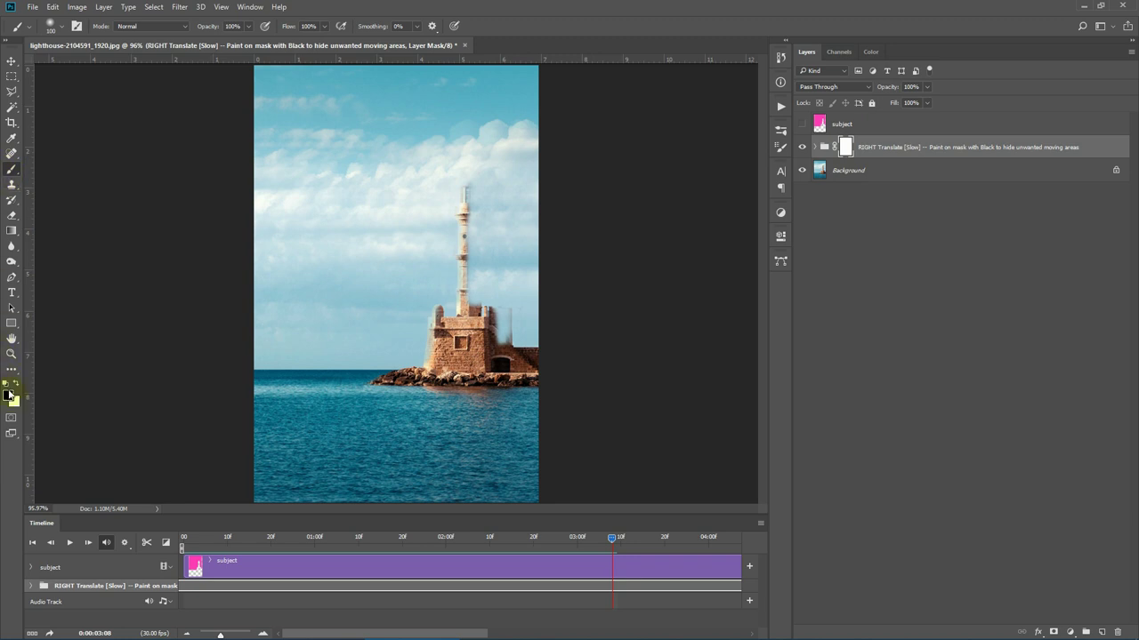
pyautogui.click(9, 394)
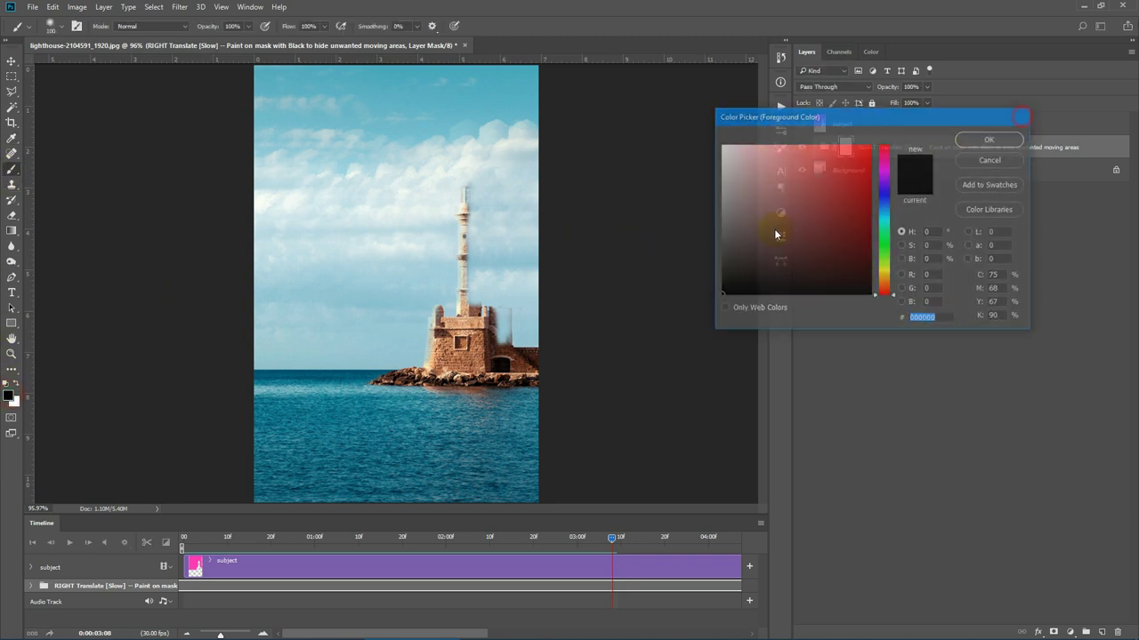
pyautogui.click(844, 150)
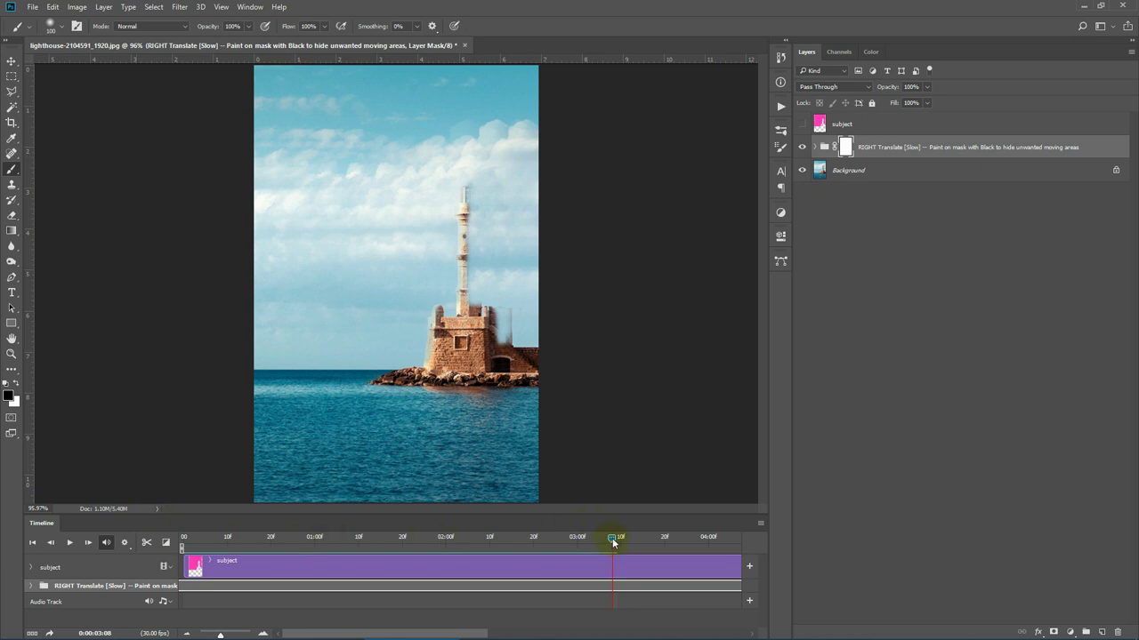
# - Return the playhead to the start and paint black on the group mask over the lighthouse and base, reducing the brush to 40 px
pyautogui.moveTo(613, 543); pyautogui.dragTo(183, 540)
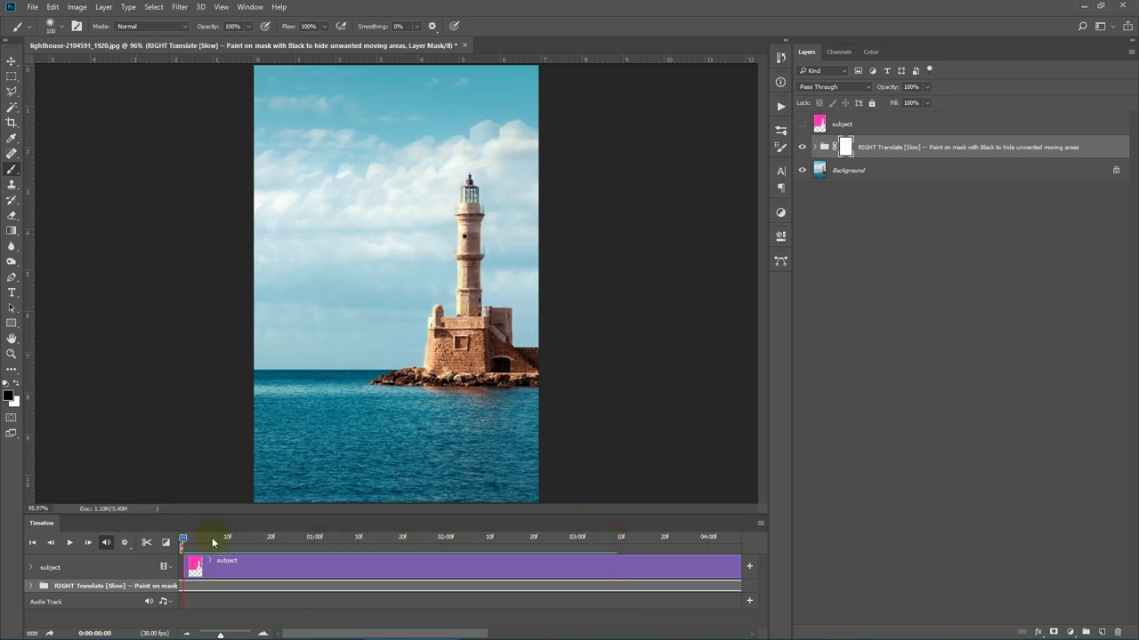
pyautogui.press('[')
pyautogui.press('[')
pyautogui.press('[')
pyautogui.press('[')
pyautogui.press('[')
pyautogui.press('[')
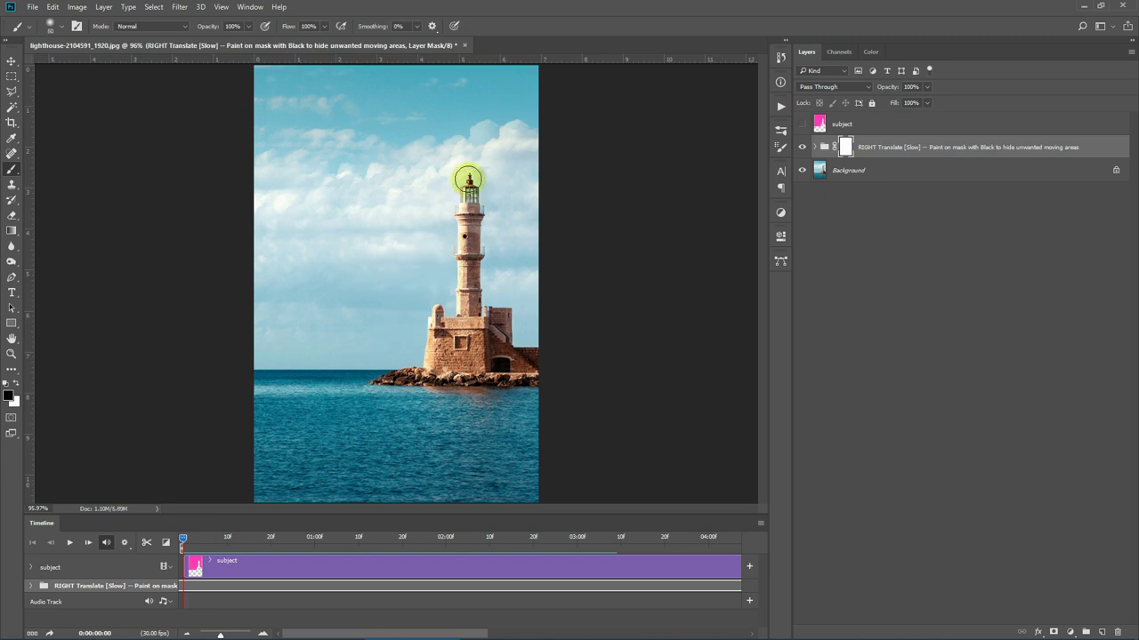
pyautogui.moveTo(469, 178)
pyautogui.mouseDown()
pyautogui.moveTo(453, 212)
pyautogui.moveTo(479, 206)
pyautogui.moveTo(477, 237)
pyautogui.mouseUp()
pyautogui.moveTo(479, 253)
pyautogui.mouseDown()
pyautogui.moveTo(483, 296)
pyautogui.moveTo(462, 221)
pyautogui.moveTo(459, 329)
pyautogui.moveTo(435, 321)
pyautogui.moveTo(435, 310)
pyautogui.moveTo(427, 362)
pyautogui.moveTo(439, 329)
pyautogui.moveTo(487, 313)
pyautogui.moveTo(506, 315)
pyautogui.moveTo(504, 361)
pyautogui.mouseUp()
# - Display the group mask alone, fill its gaps inside the lighthouse shape with black, and return to the image view
pyautogui.click(835, 157)
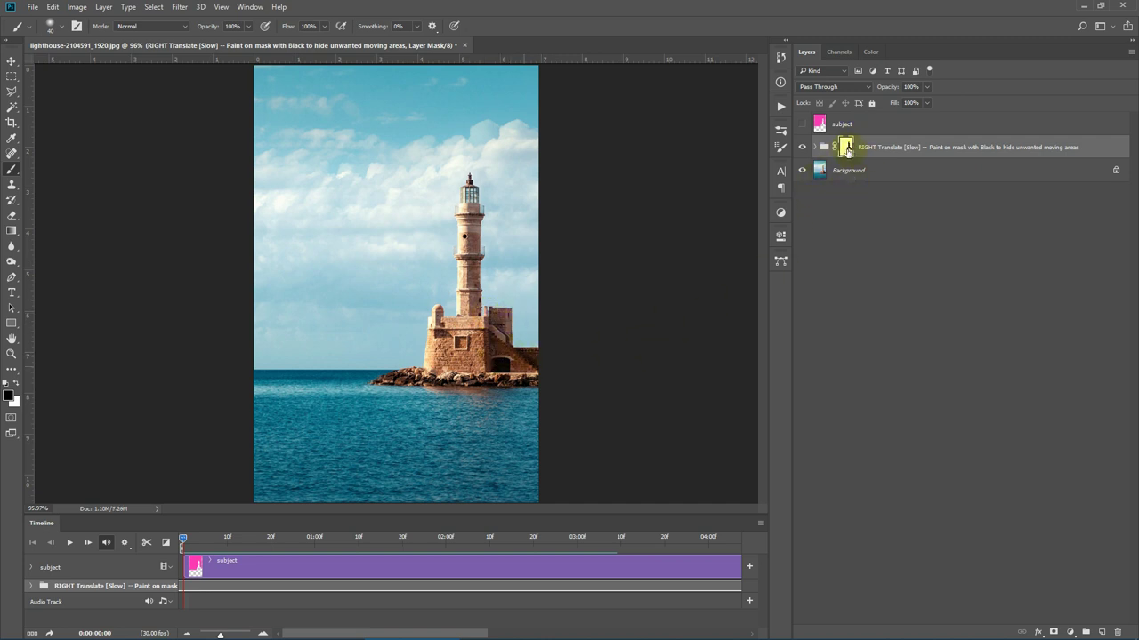
pyautogui.keyDown('alt'); pyautogui.click(845, 150); pyautogui.keyUp('alt')
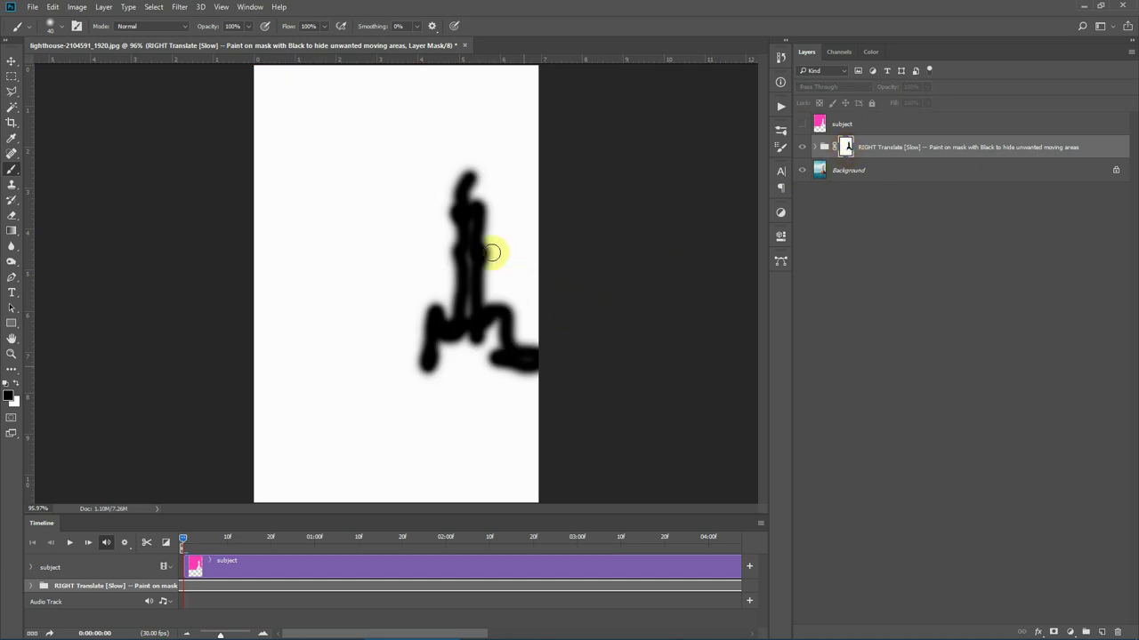
pyautogui.moveTo(466, 177)
pyautogui.mouseDown()
pyautogui.moveTo(467, 345)
pyautogui.moveTo(450, 359)
pyautogui.moveTo(442, 338)
pyautogui.moveTo(475, 342)
pyautogui.moveTo(428, 368)
pyautogui.moveTo(481, 366)
pyautogui.moveTo(452, 367)
pyautogui.moveTo(487, 362)
pyautogui.moveTo(494, 326)
pyautogui.moveTo(500, 339)
pyautogui.moveTo(469, 348)
pyautogui.moveTo(505, 374)
pyautogui.moveTo(425, 375)
pyautogui.moveTo(452, 367)
pyautogui.mouseUp()
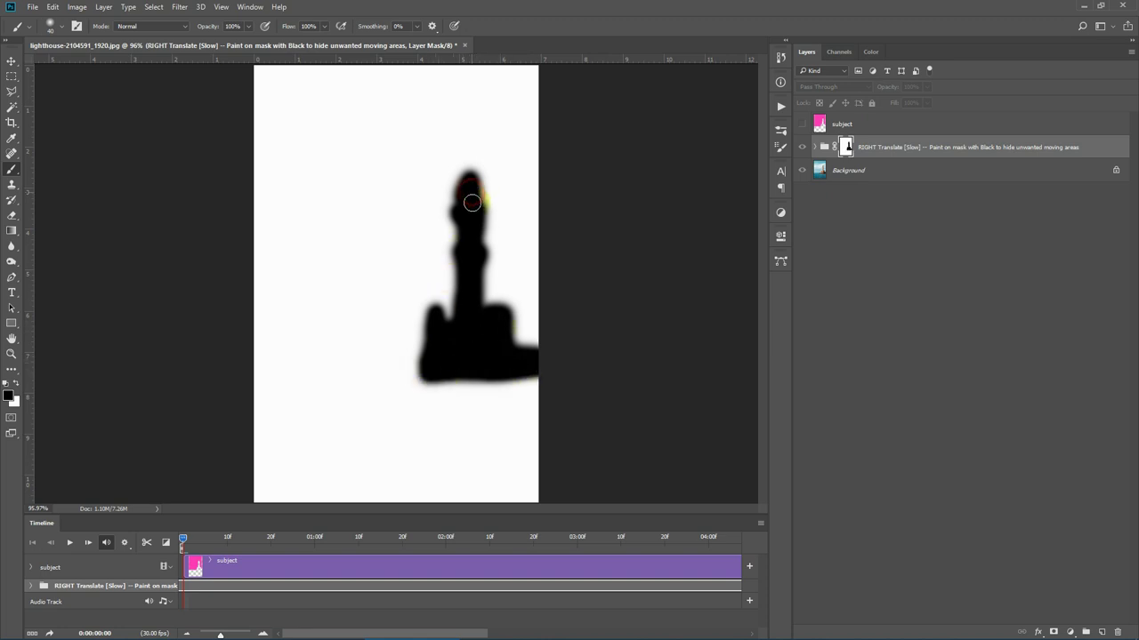
pyautogui.click(824, 150)
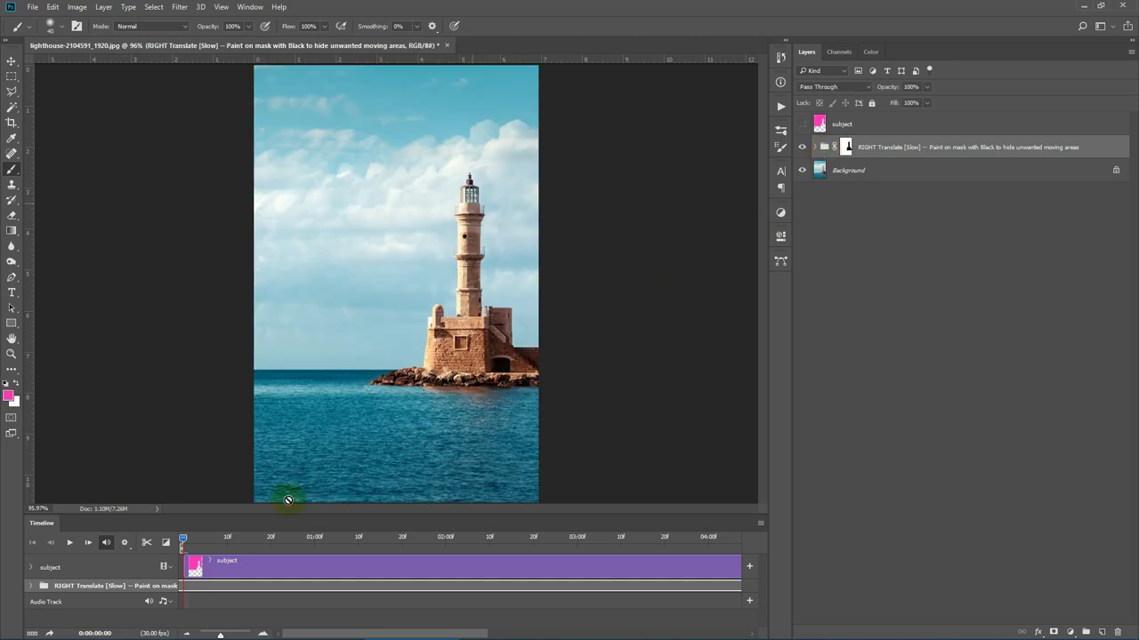
# - Preview the masked sky animation and check the playback options for Resolution and Loop Playback
pyautogui.click(70, 544)
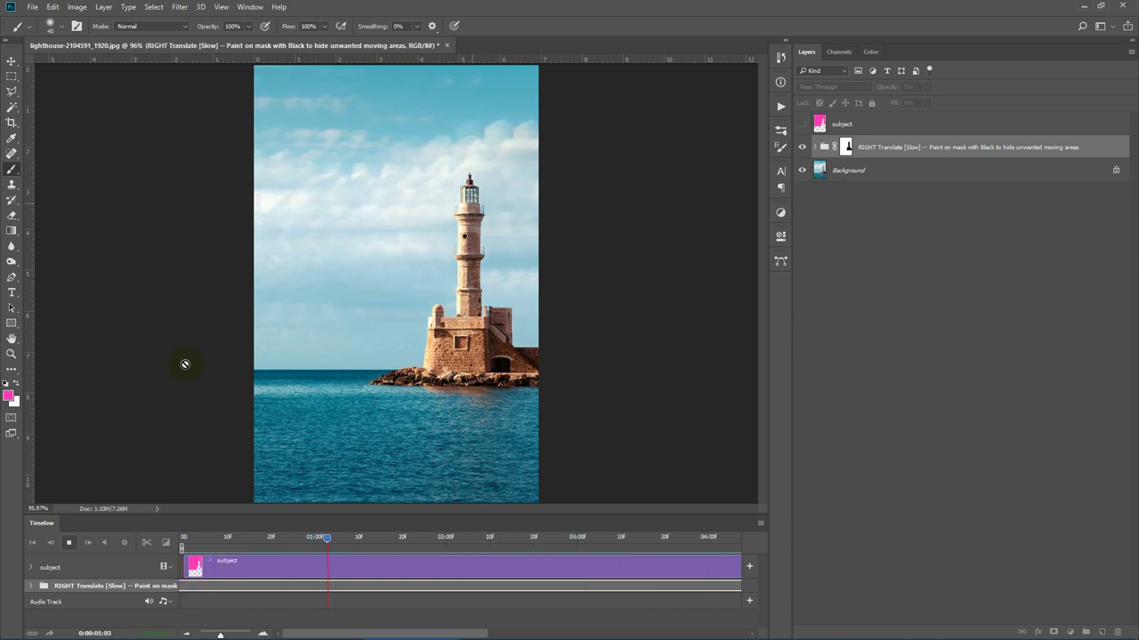
pyautogui.click(69, 542)
pyautogui.click(126, 543)
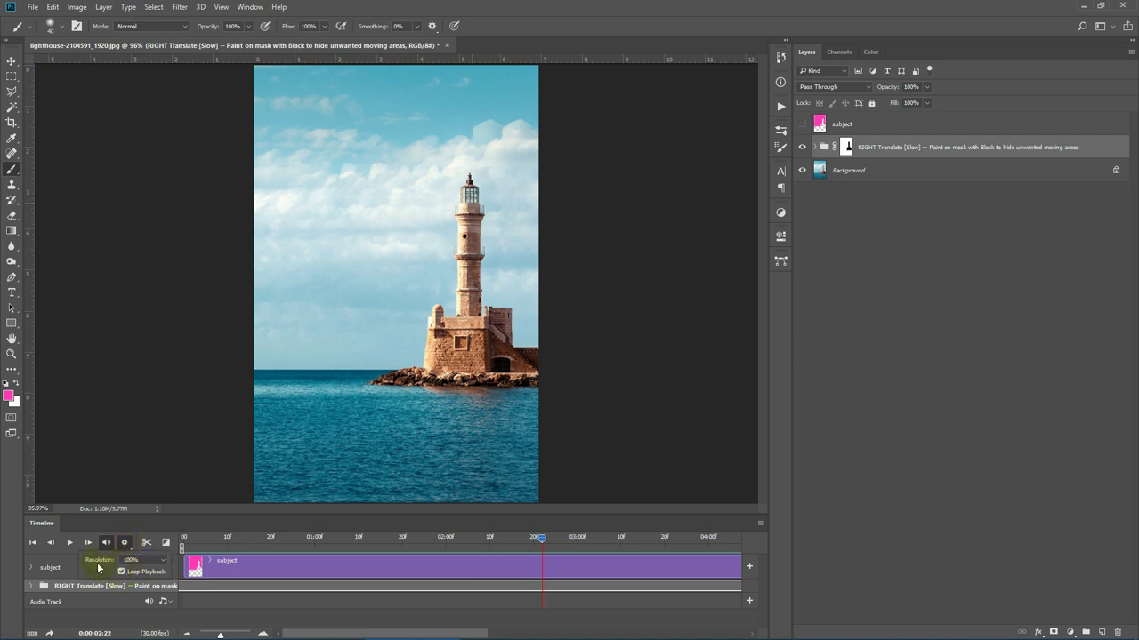
pyautogui.click(69, 543)
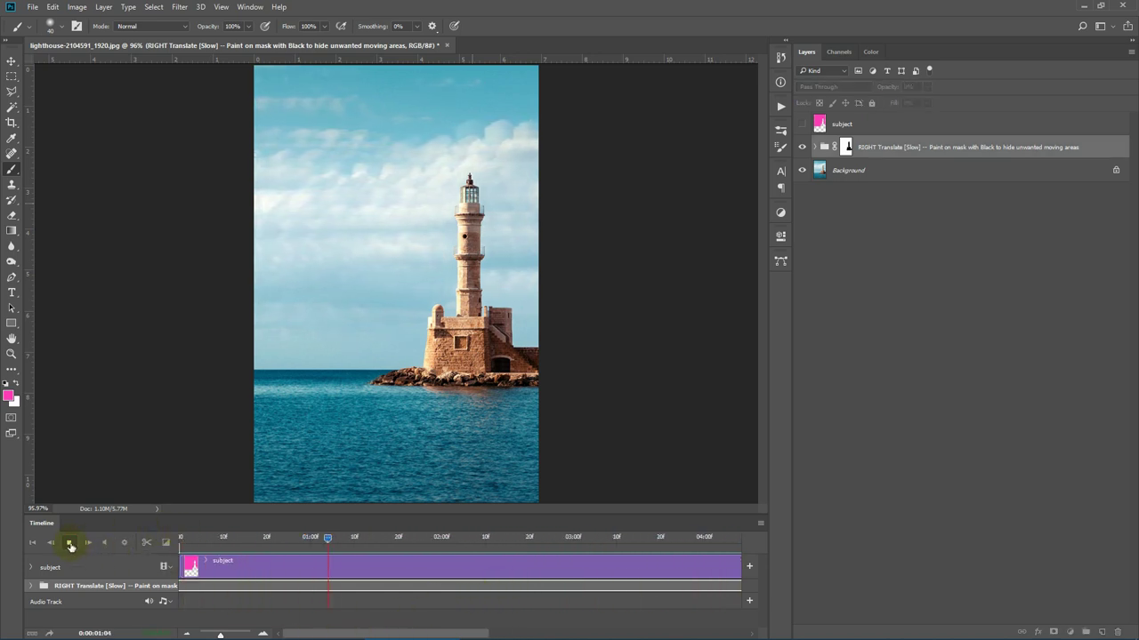
pyautogui.click(71, 543)
pyautogui.moveTo(405, 633); pyautogui.dragTo(355, 635)
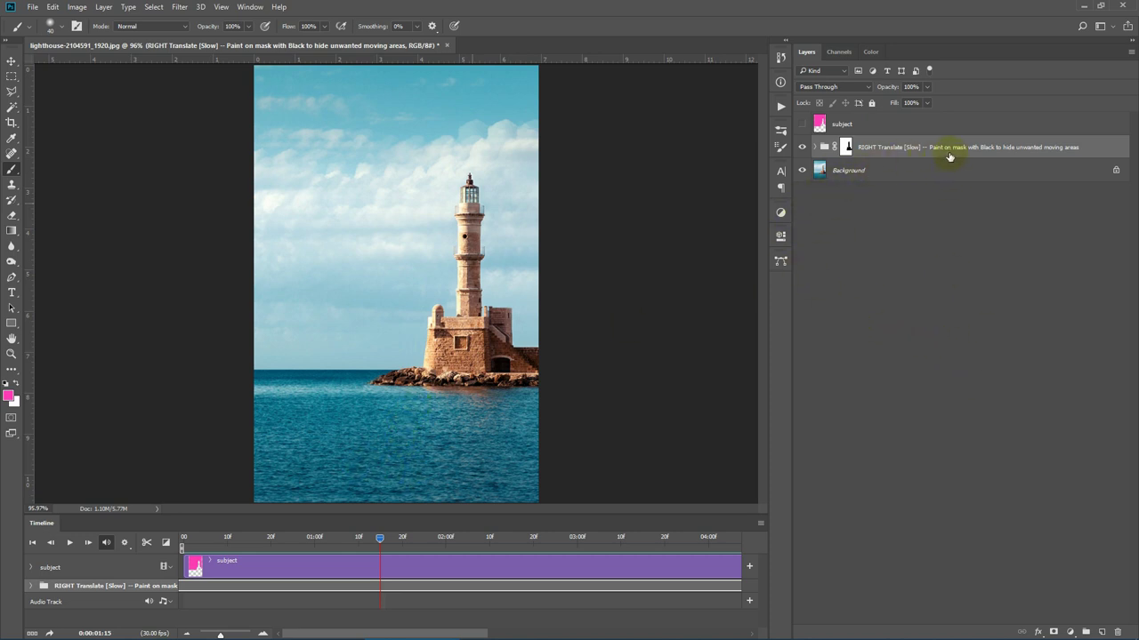
# - Rename the pink subject layer as "subject a"
pyautogui.moveTo(875, 132); pyautogui.dragTo(835, 129)
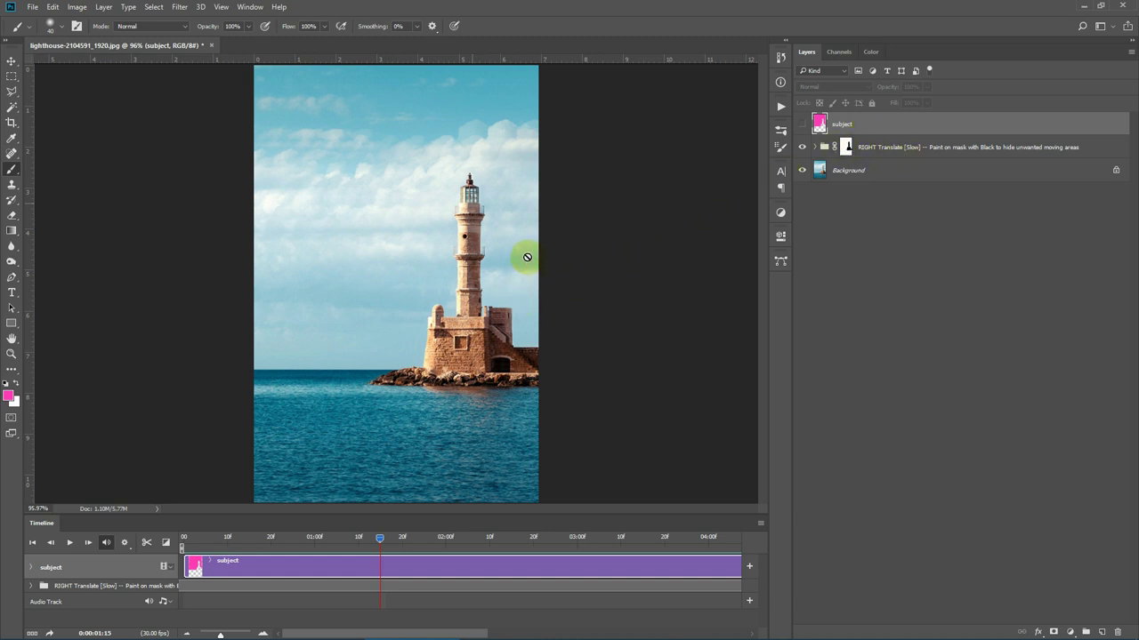
pyautogui.doubleClick(843, 124)
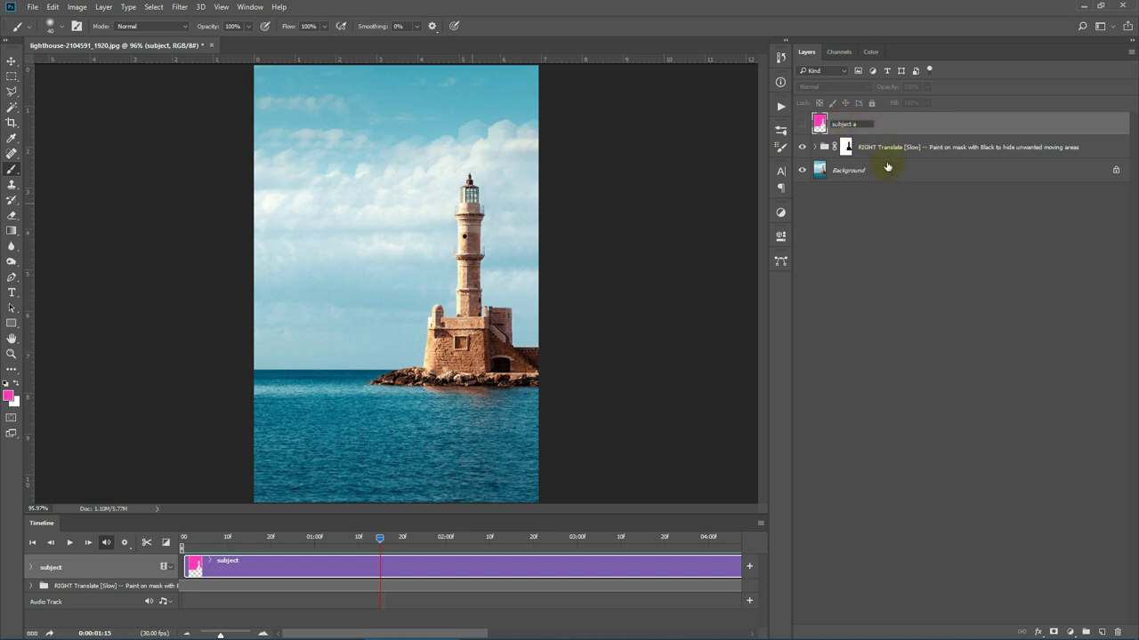
pyautogui.write('a')
pyautogui.press('Return')
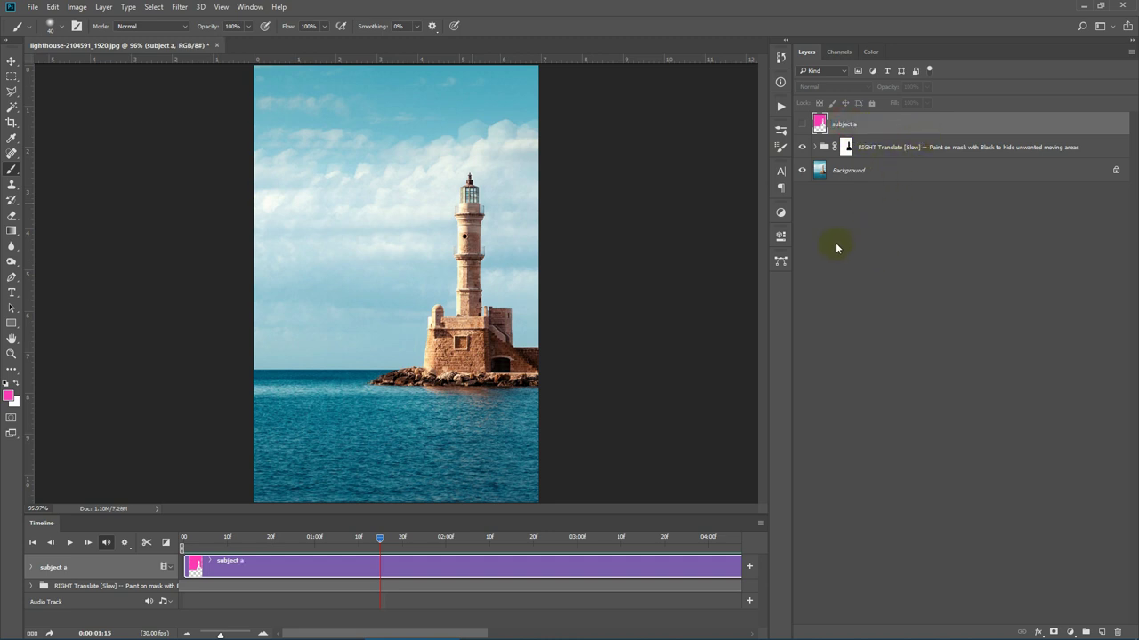
# - Add a new layer directly above the RIGHT Translate [Slow] group and name it "subject"
pyautogui.click(912, 147)
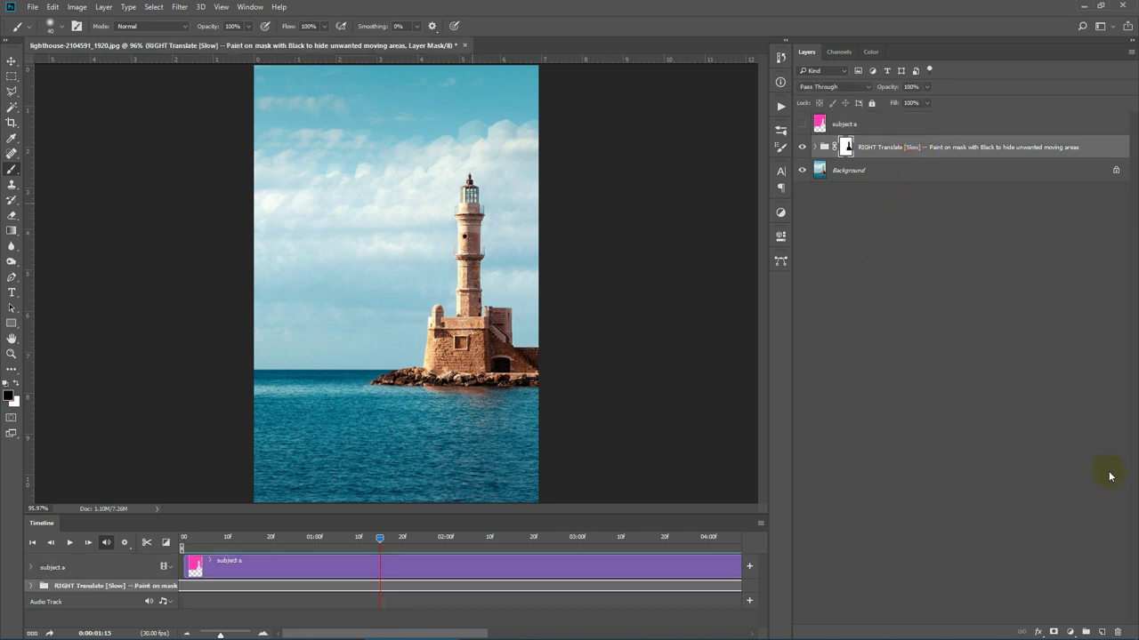
pyautogui.click(1105, 630)
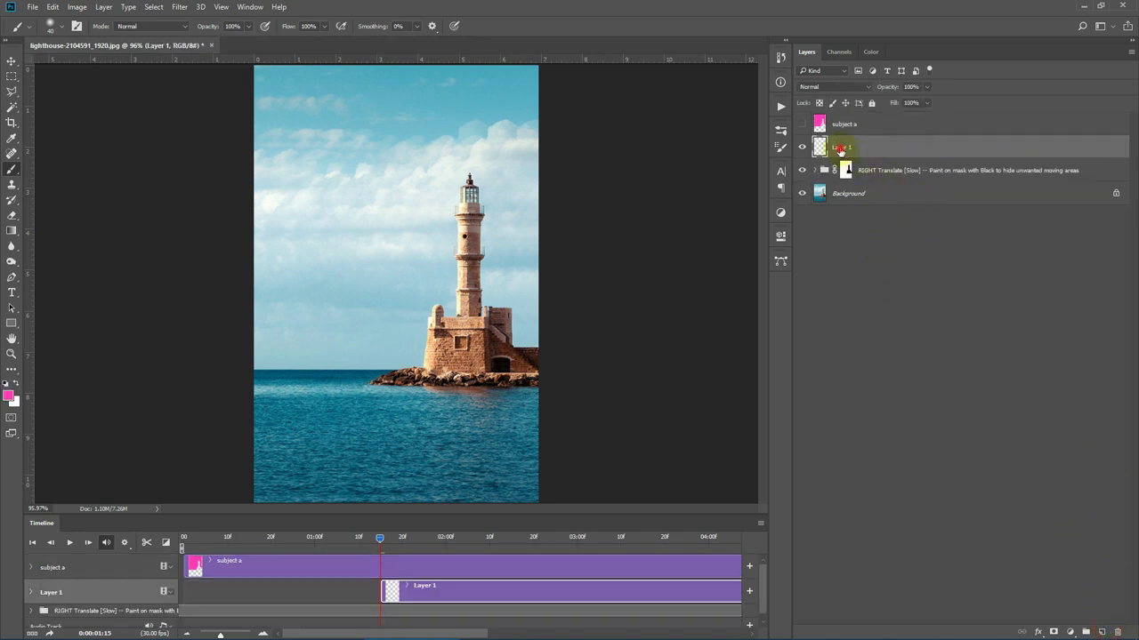
pyautogui.doubleClick(839, 147)
pyautogui.write('ubject')
pyautogui.press('Return')
# - Set the foreground color to a bright green and activate the Brush tool
pyautogui.click(9, 397)
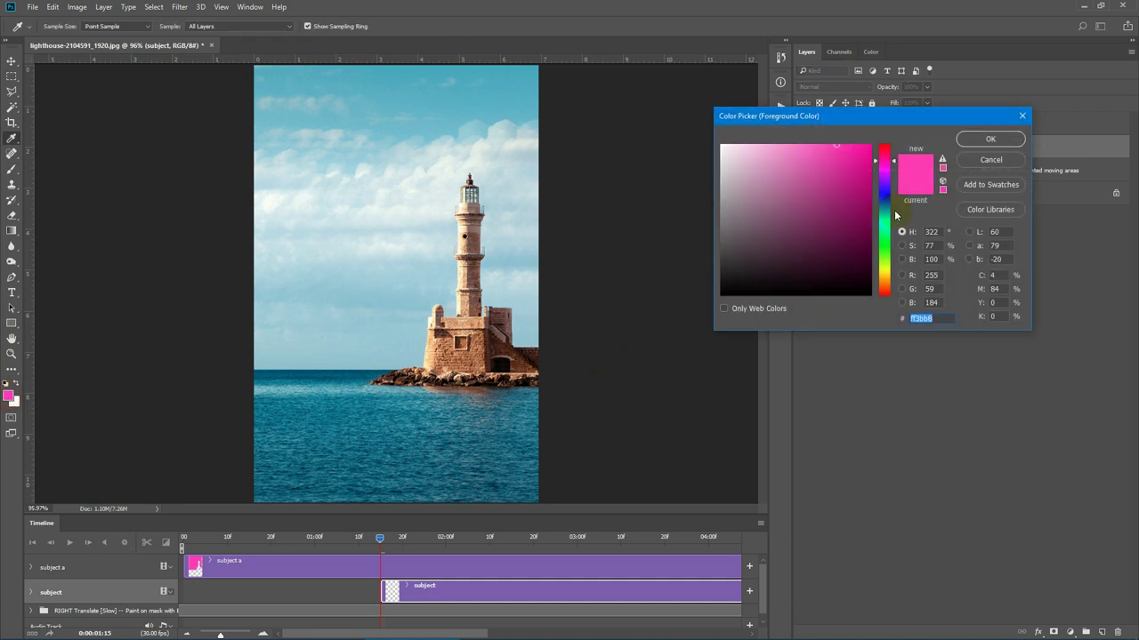
pyautogui.moveTo(886, 203); pyautogui.dragTo(887, 244)
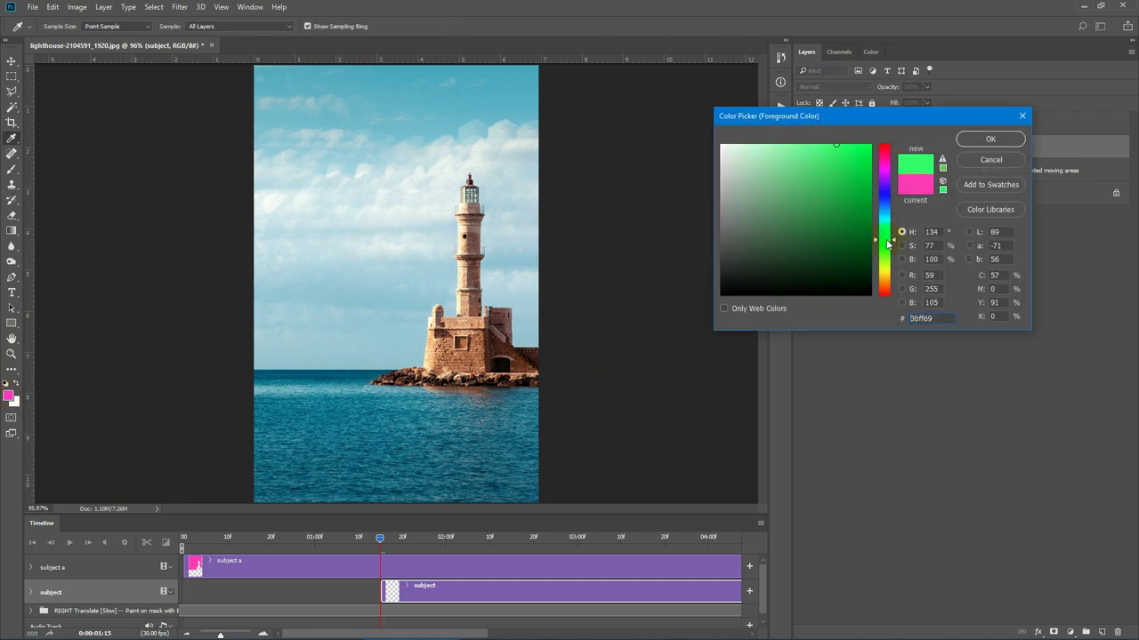
pyautogui.click(990, 139)
pyautogui.press('b')
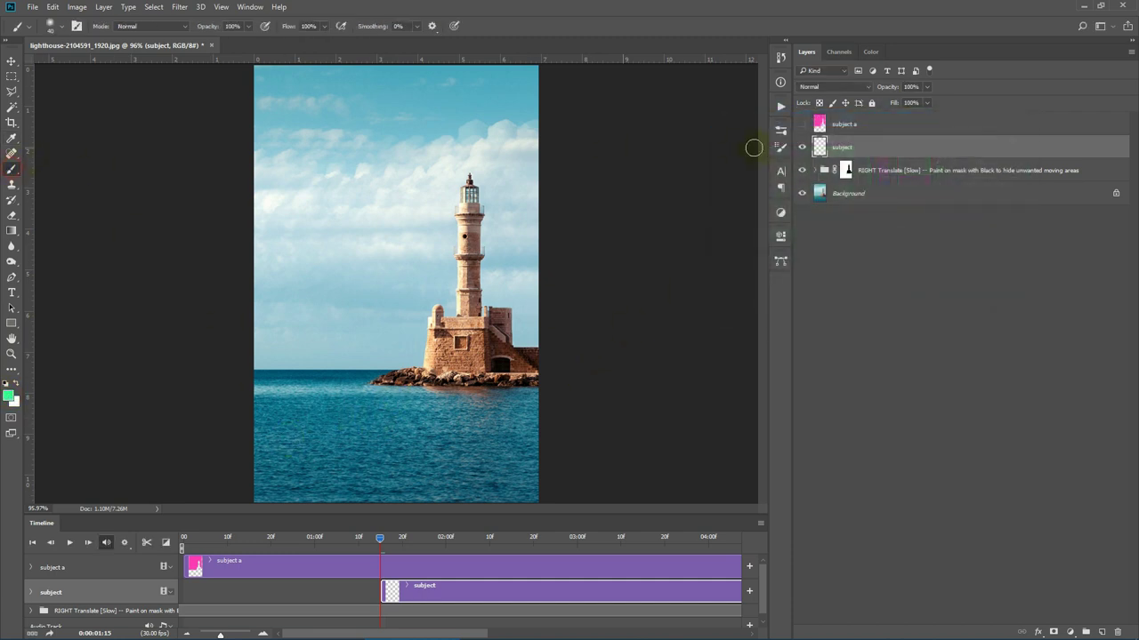
# - Paint the whole sea below the horizon and rocks green on the new subject layer
pyautogui.click(860, 147)
pyautogui.moveTo(377, 431)
pyautogui.mouseDown()
pyautogui.moveTo(431, 421)
pyautogui.moveTo(368, 419)
pyautogui.moveTo(426, 434)
pyautogui.moveTo(349, 432)
pyautogui.moveTo(321, 415)
pyautogui.moveTo(393, 402)
pyautogui.moveTo(364, 396)
pyautogui.moveTo(550, 402)
pyautogui.mouseUp()
pyautogui.moveTo(292, 406)
pyautogui.mouseDown()
pyautogui.moveTo(388, 419)
pyautogui.moveTo(389, 432)
pyautogui.moveTo(572, 419)
pyautogui.mouseUp()
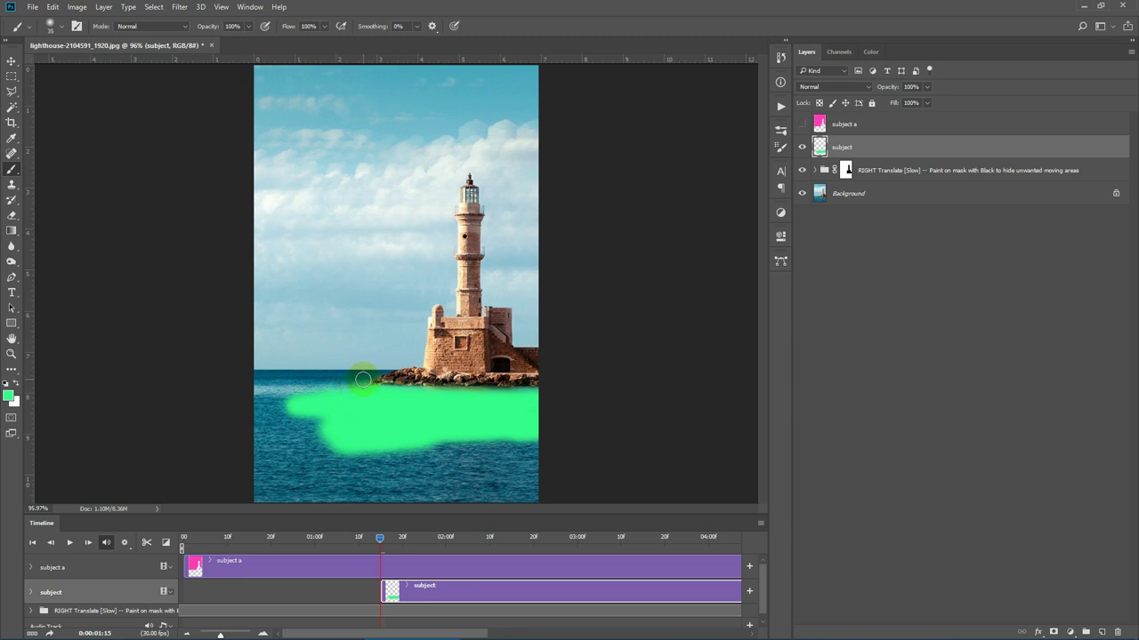
pyautogui.moveTo(363, 380)
pyautogui.mouseDown()
pyautogui.moveTo(255, 380)
pyautogui.moveTo(348, 389)
pyautogui.moveTo(233, 420)
pyautogui.moveTo(244, 420)
pyautogui.mouseUp()
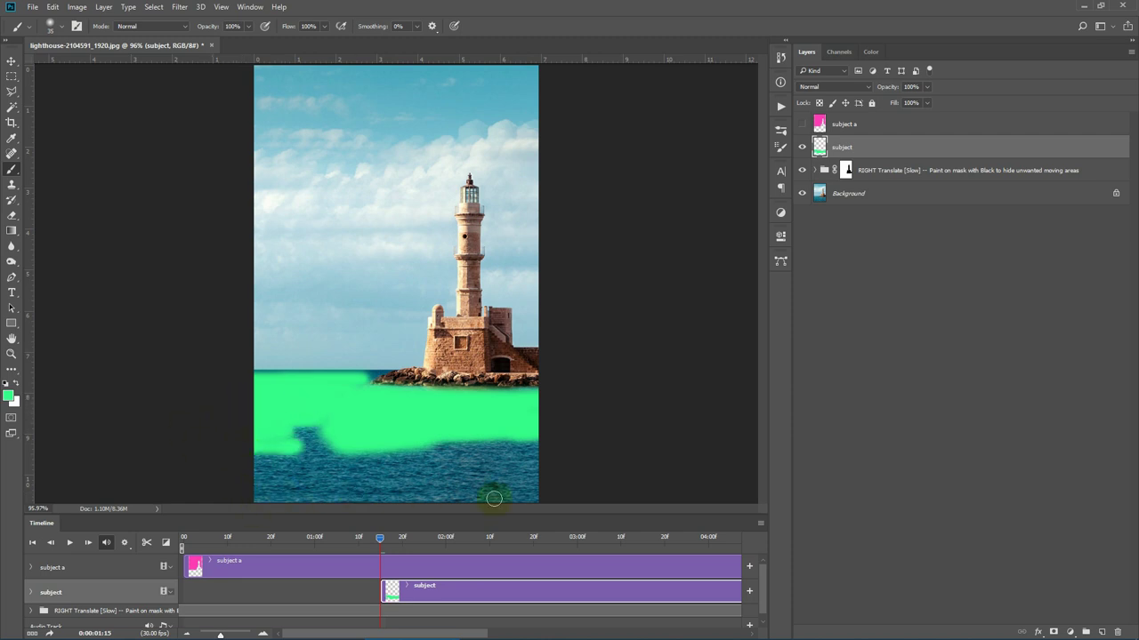
pyautogui.moveTo(531, 409)
pyautogui.mouseDown()
pyautogui.moveTo(539, 498)
pyautogui.moveTo(558, 499)
pyautogui.moveTo(219, 502)
pyautogui.moveTo(576, 492)
pyautogui.moveTo(229, 481)
pyautogui.moveTo(605, 475)
pyautogui.moveTo(634, 464)
pyautogui.moveTo(463, 432)
pyautogui.mouseUp()
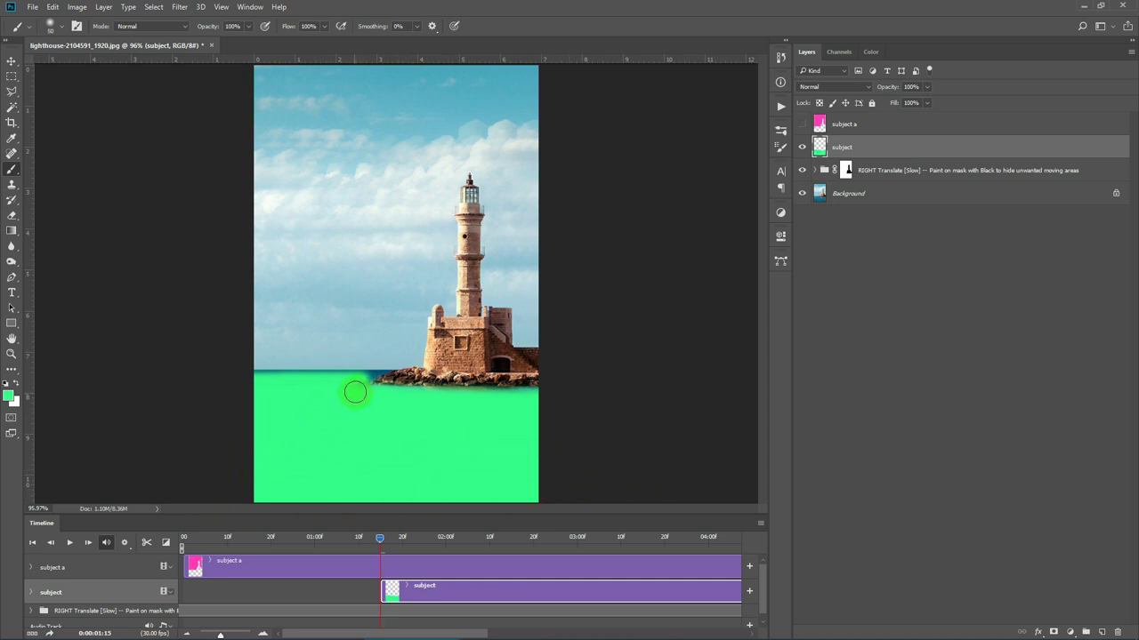
# - Erase the green paint spilling over the edge of the rocks with a soft 30 px Eraser
pyautogui.press('[')
pyautogui.press('[')
pyautogui.click(11, 215)
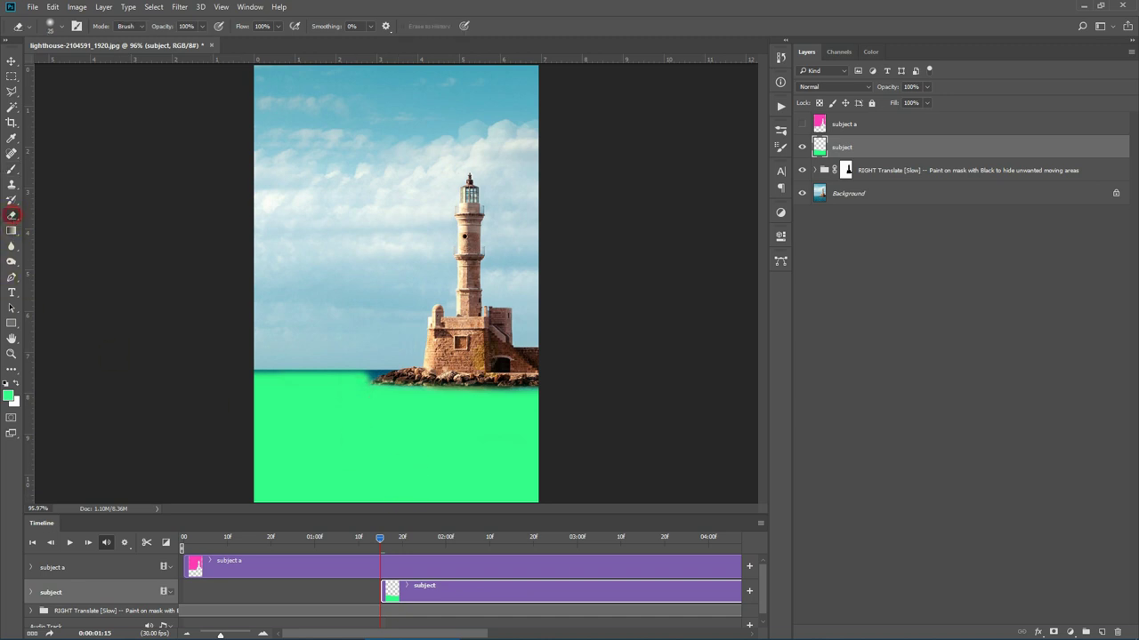
pyautogui.moveTo(534, 386)
pyautogui.mouseDown()
pyautogui.moveTo(363, 385)
pyautogui.moveTo(433, 385)
pyautogui.moveTo(397, 387)
pyautogui.moveTo(475, 404)
pyautogui.moveTo(421, 389)
pyautogui.moveTo(484, 384)
pyautogui.mouseUp()
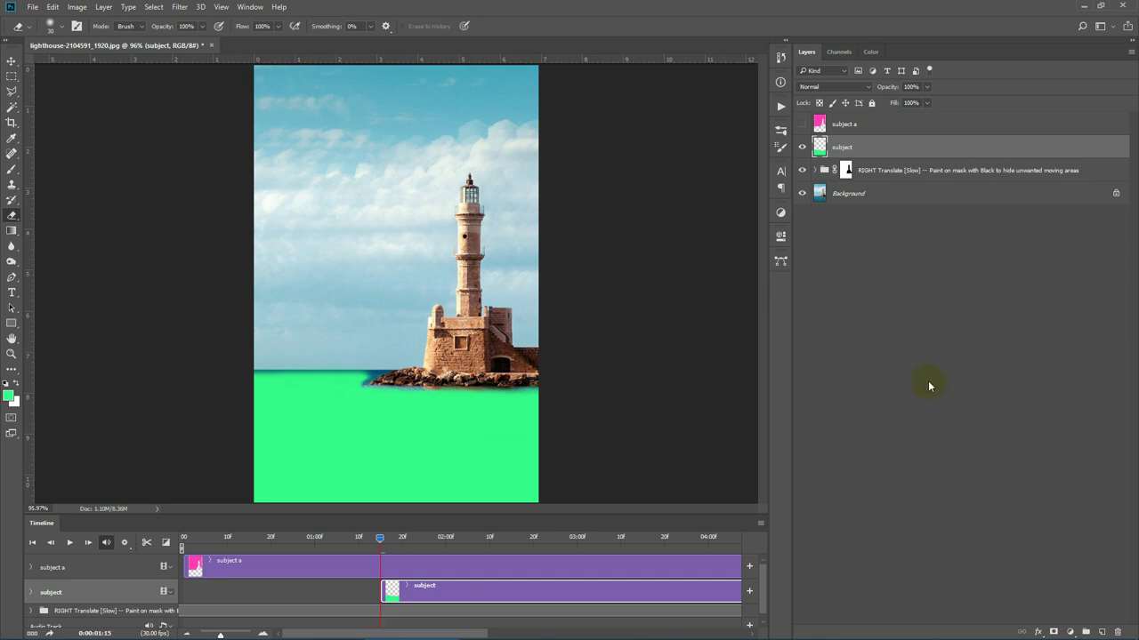
# - Run the CUSTOM Direction [Medium] action on the green sea subject layer and continue to its free transform stage
pyautogui.click(781, 106)
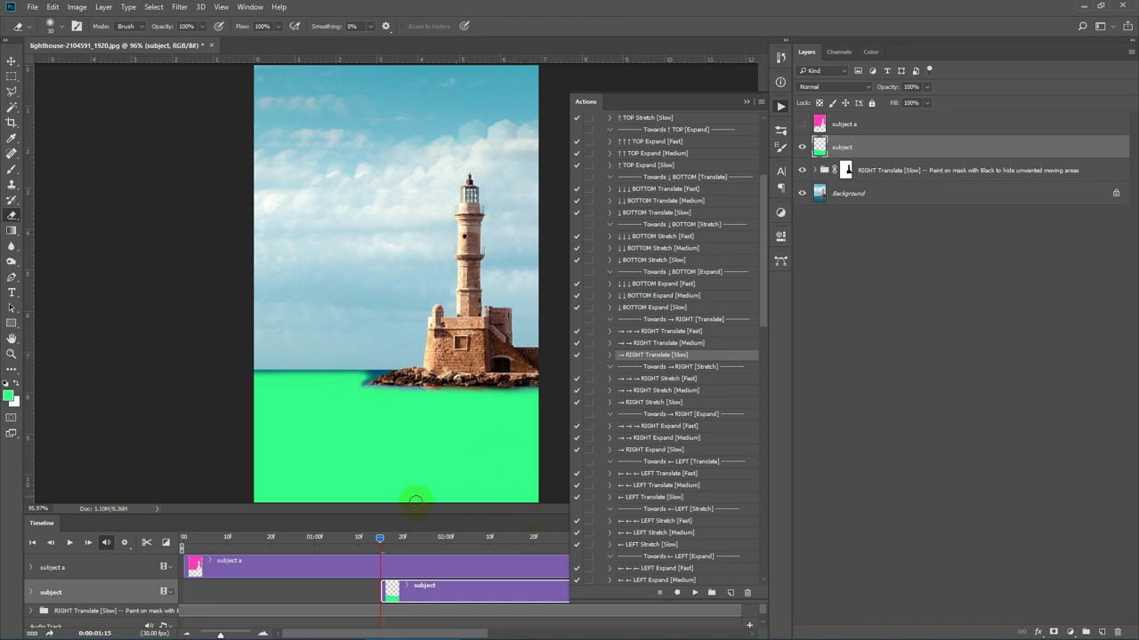
pyautogui.moveTo(763, 299); pyautogui.dragTo(765, 442)
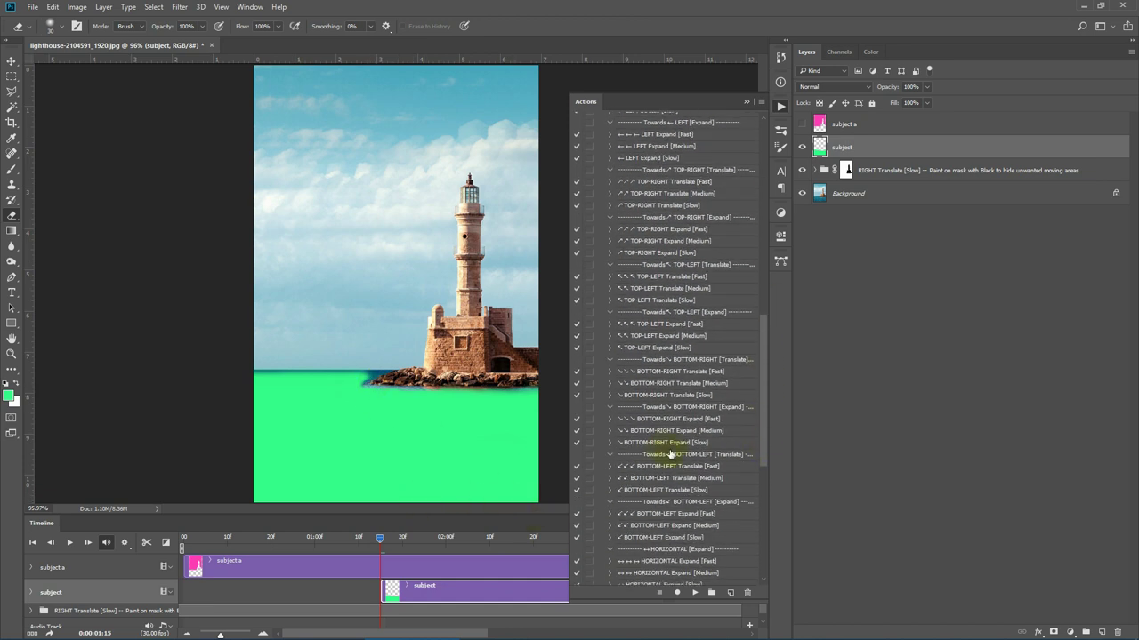
pyautogui.click(656, 443)
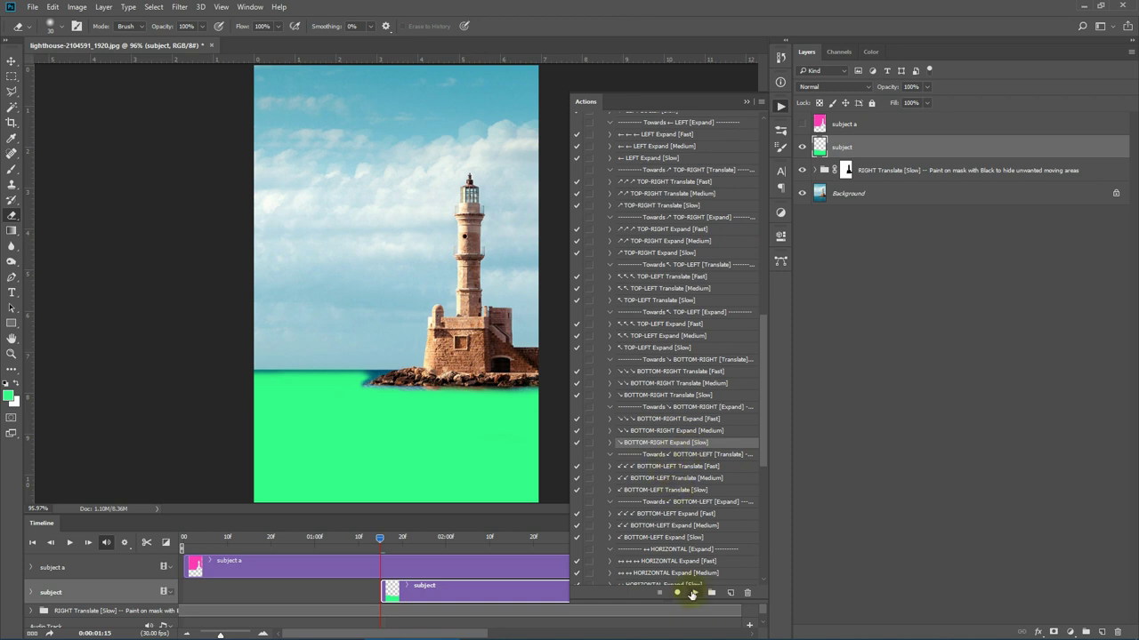
pyautogui.moveTo(761, 455); pyautogui.dragTo(768, 259)
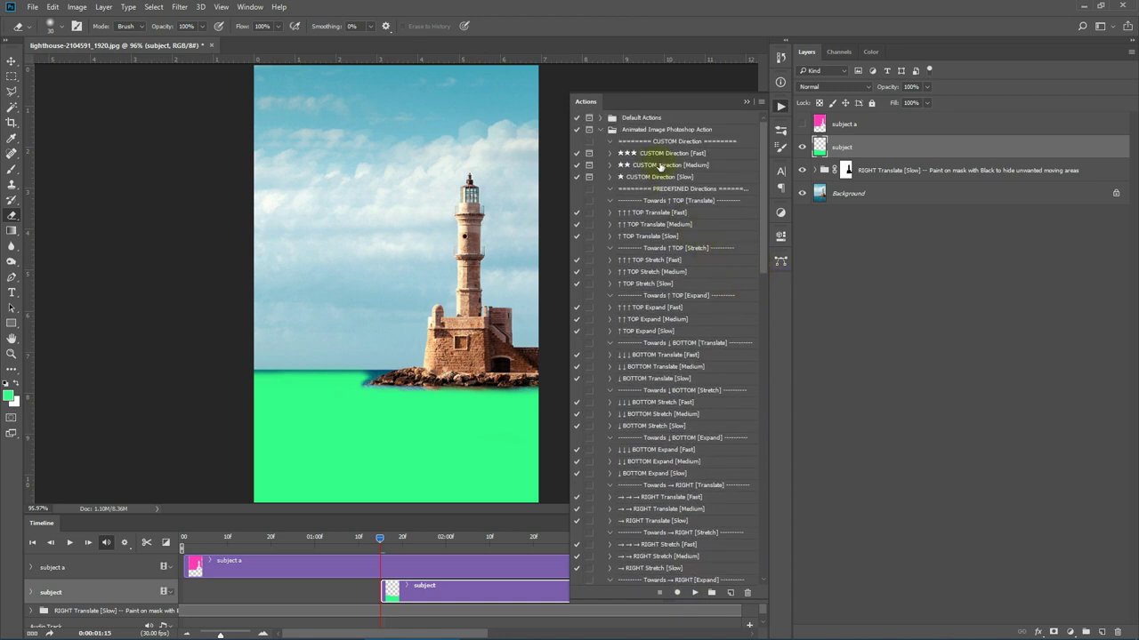
pyautogui.click(660, 167)
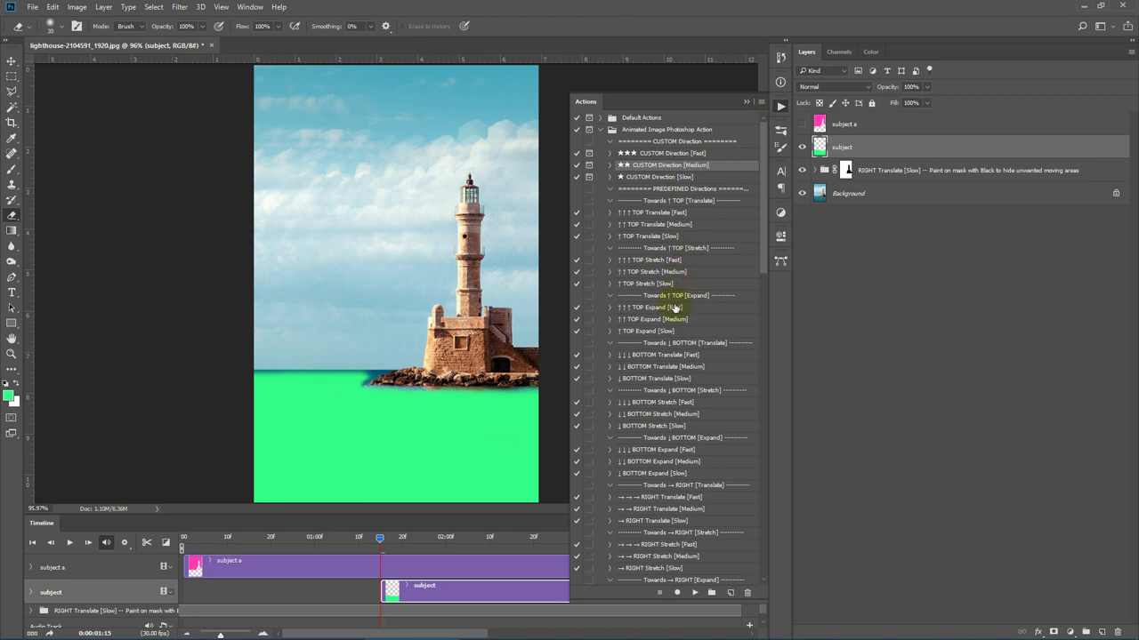
pyautogui.click(695, 593)
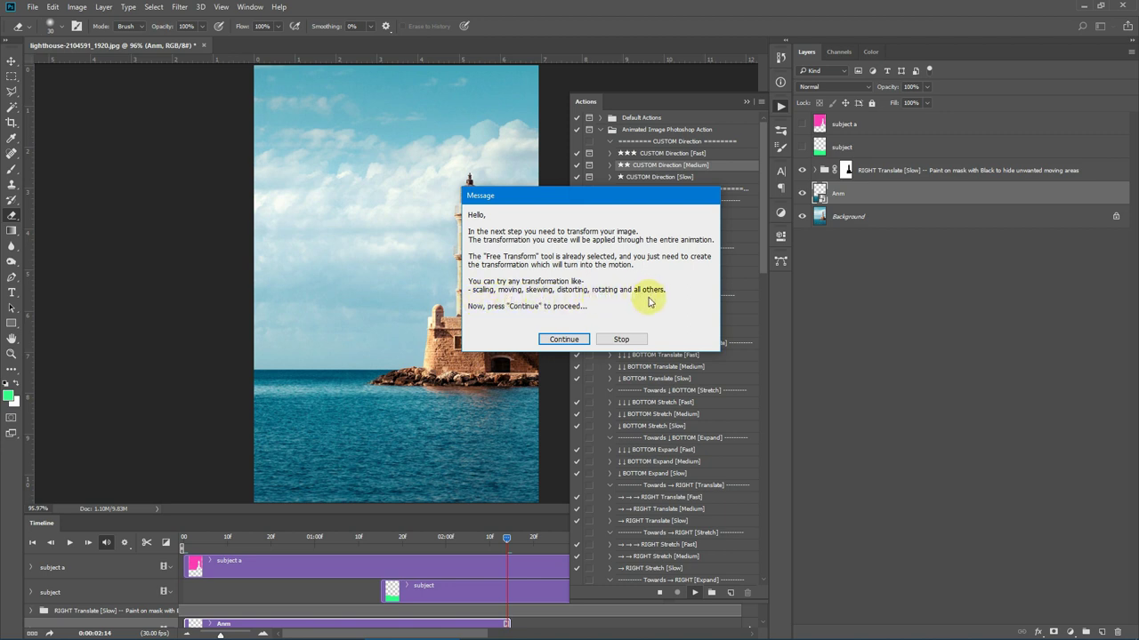
pyautogui.click(564, 339)
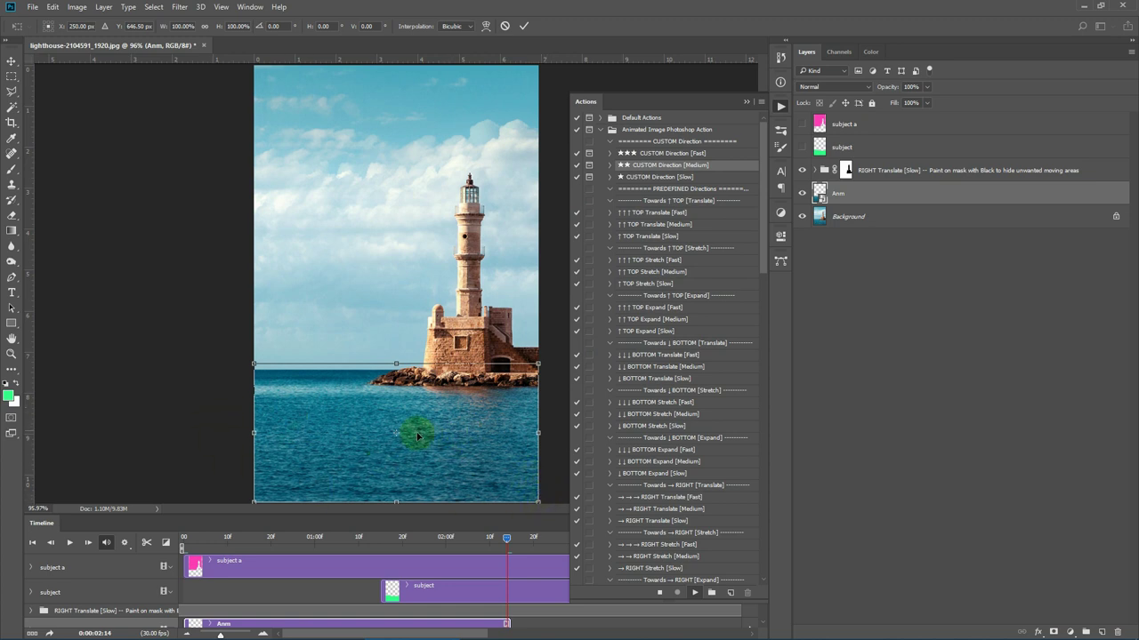
# - Stretch the sea to about 115% width and 127% height, past the canvas sides and bottom edge, and commit the transform
pyautogui.rightClick(442, 421)
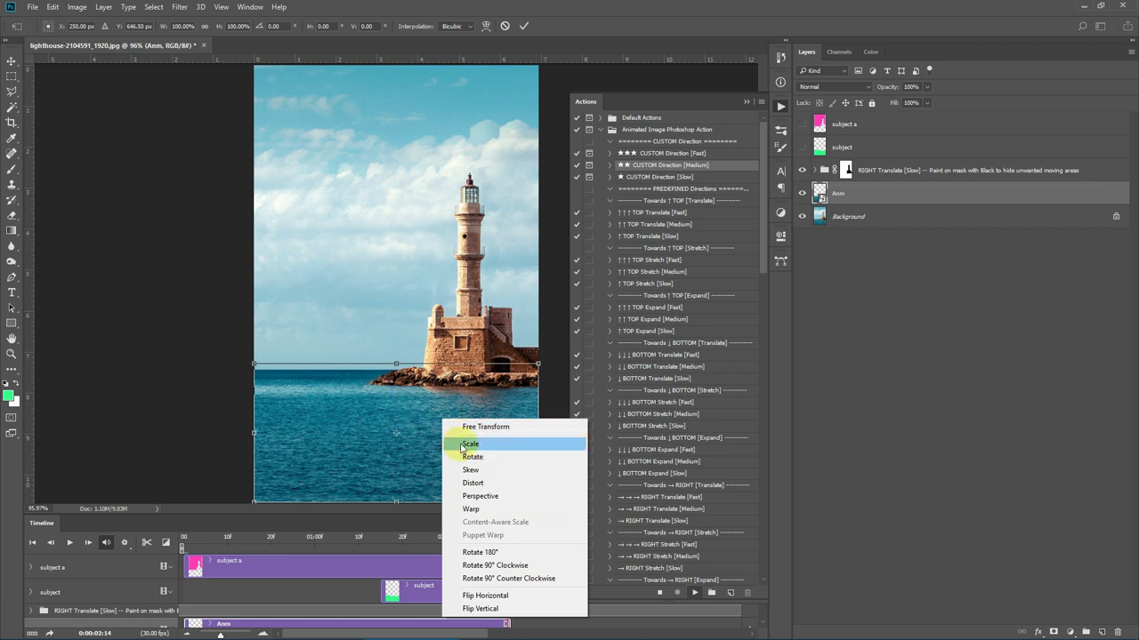
pyautogui.click(415, 402)
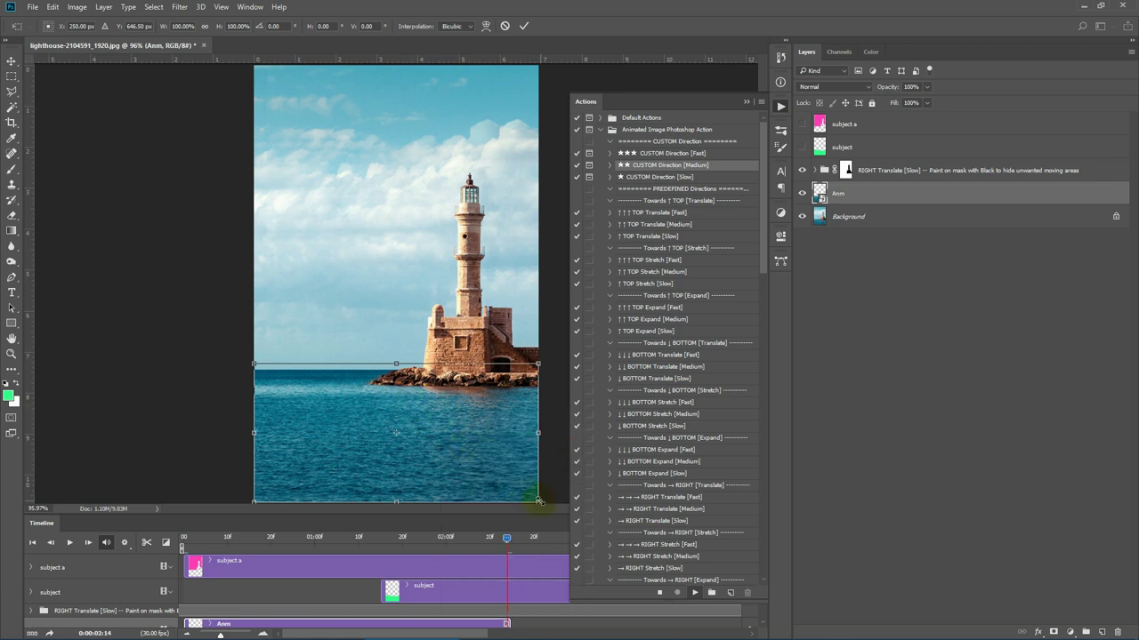
pyautogui.moveTo(539, 504); pyautogui.dragTo(563, 541)
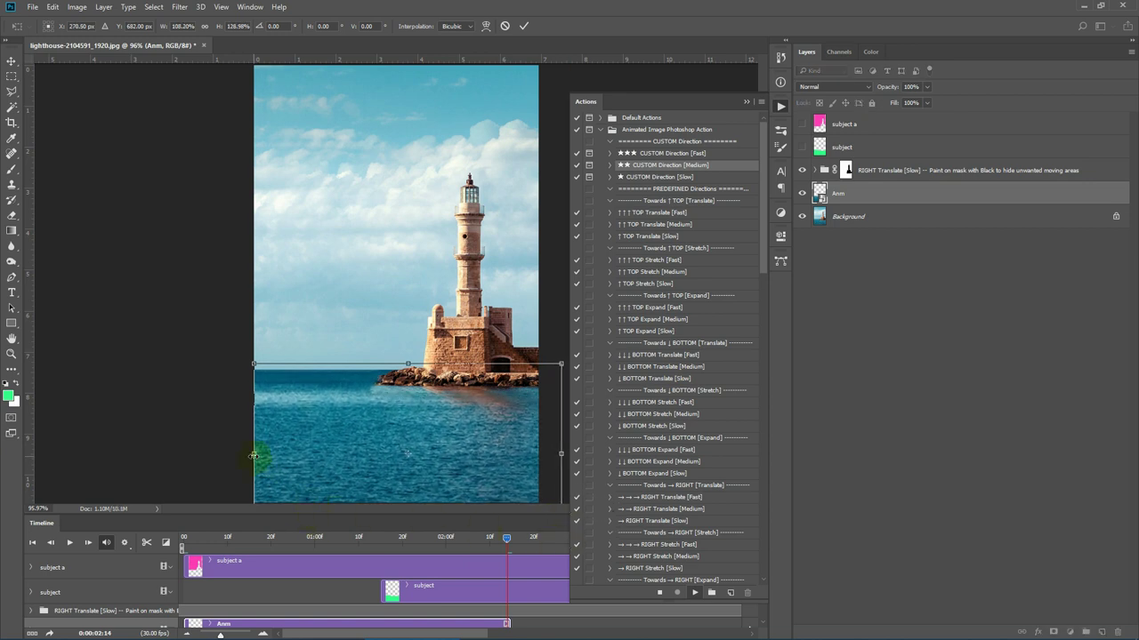
pyautogui.moveTo(253, 456); pyautogui.dragTo(250, 455)
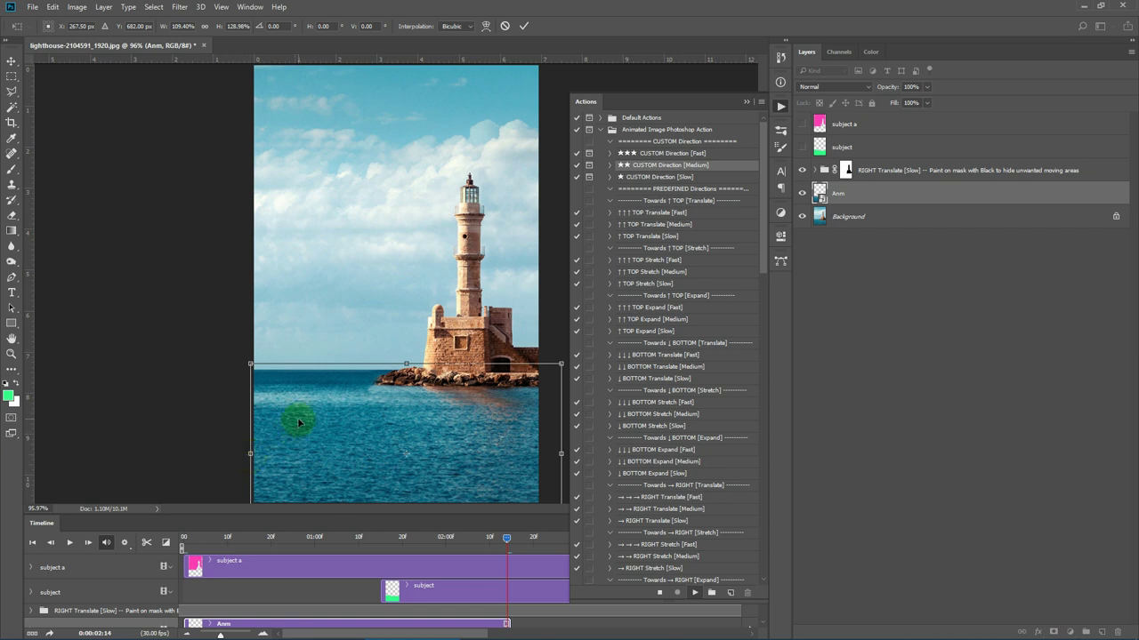
pyautogui.hotkey('ctrl', '-')
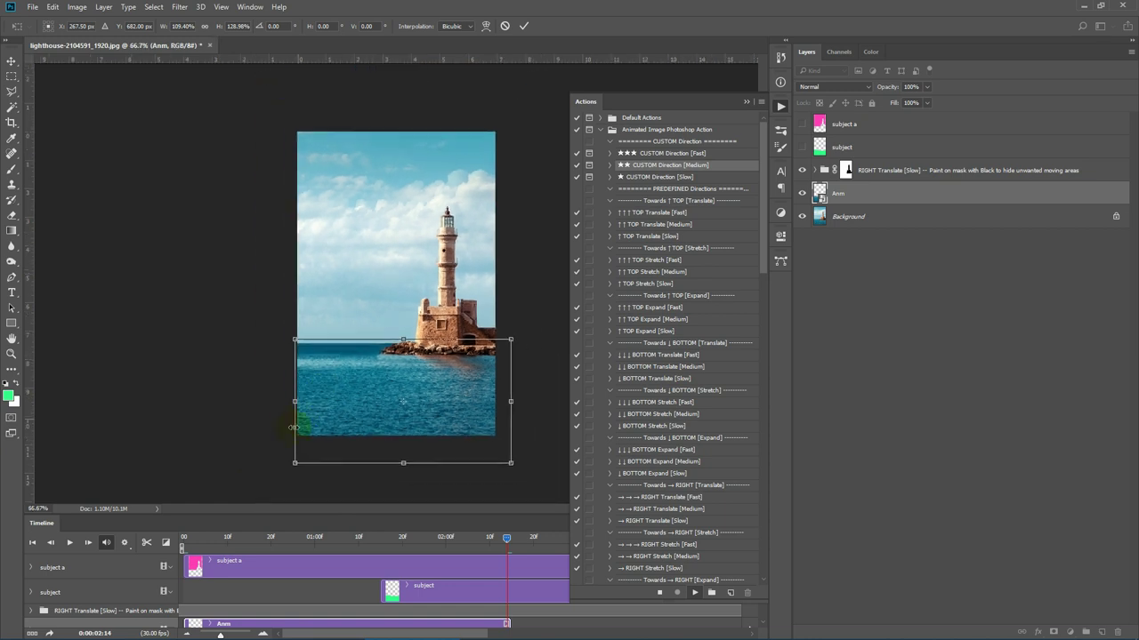
pyautogui.moveTo(292, 463); pyautogui.dragTo(286, 464)
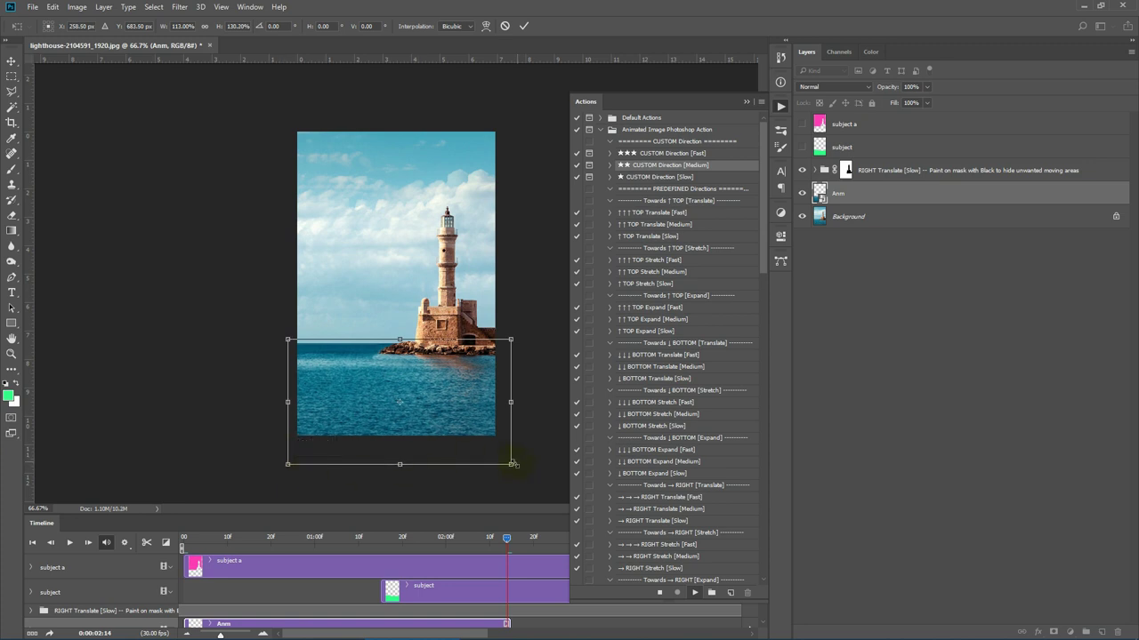
pyautogui.moveTo(511, 465); pyautogui.dragTo(513, 464)
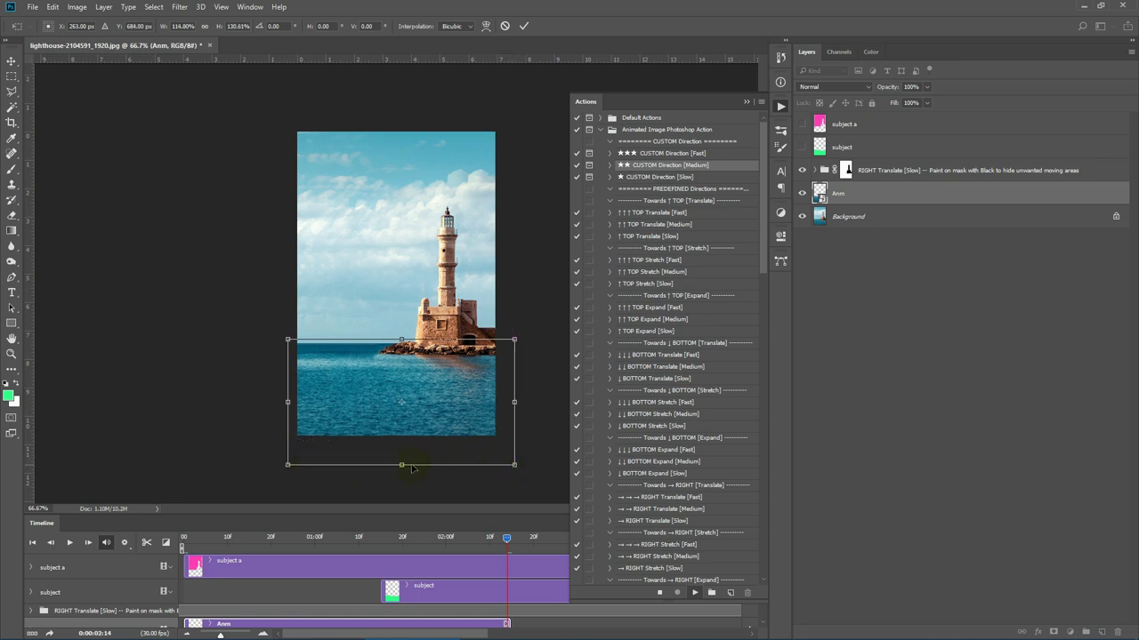
pyautogui.moveTo(405, 463); pyautogui.dragTo(402, 461)
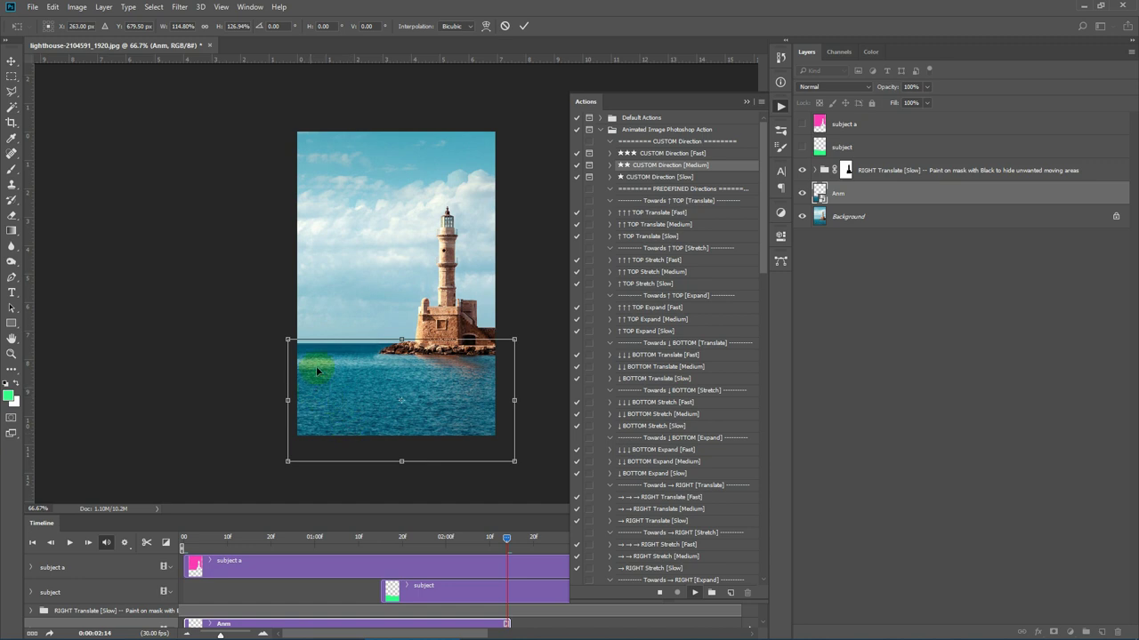
pyautogui.click(522, 27)
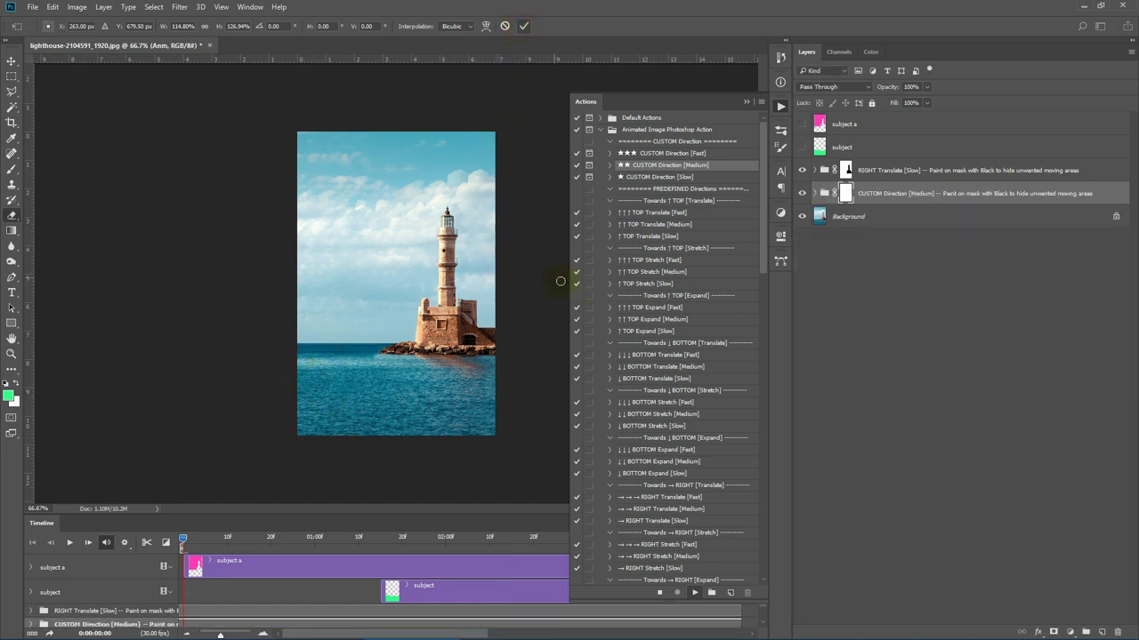
# - Fit the image to the screen and play the timeline to preview the sea and sky motion
pyautogui.click(747, 103)
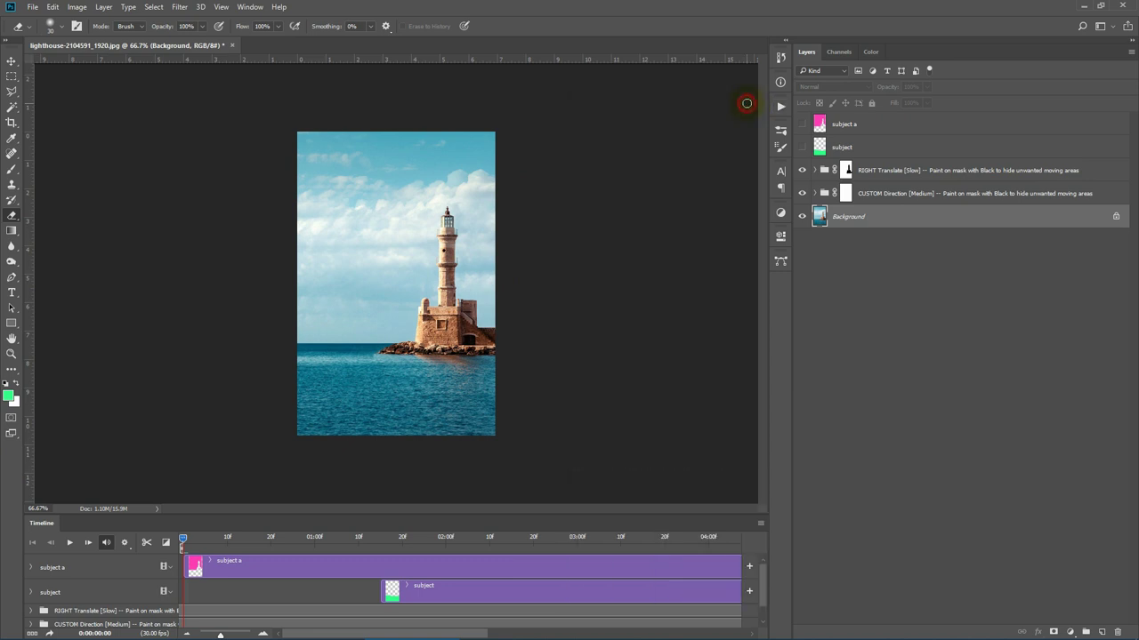
pyautogui.click(12, 353)
pyautogui.click(332, 26)
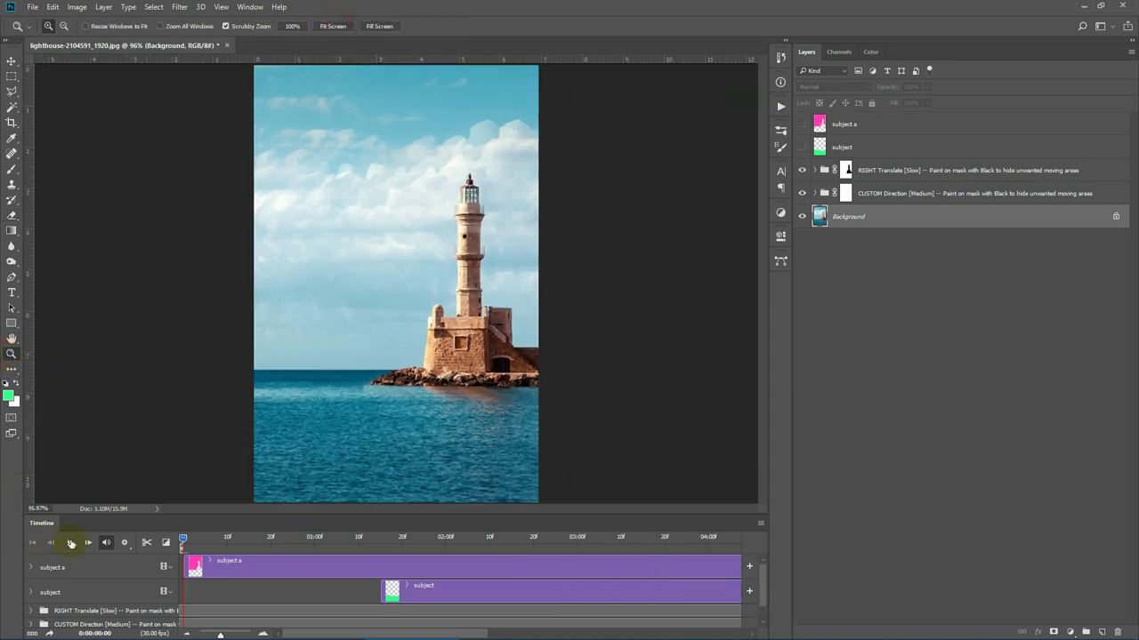
pyautogui.click(70, 541)
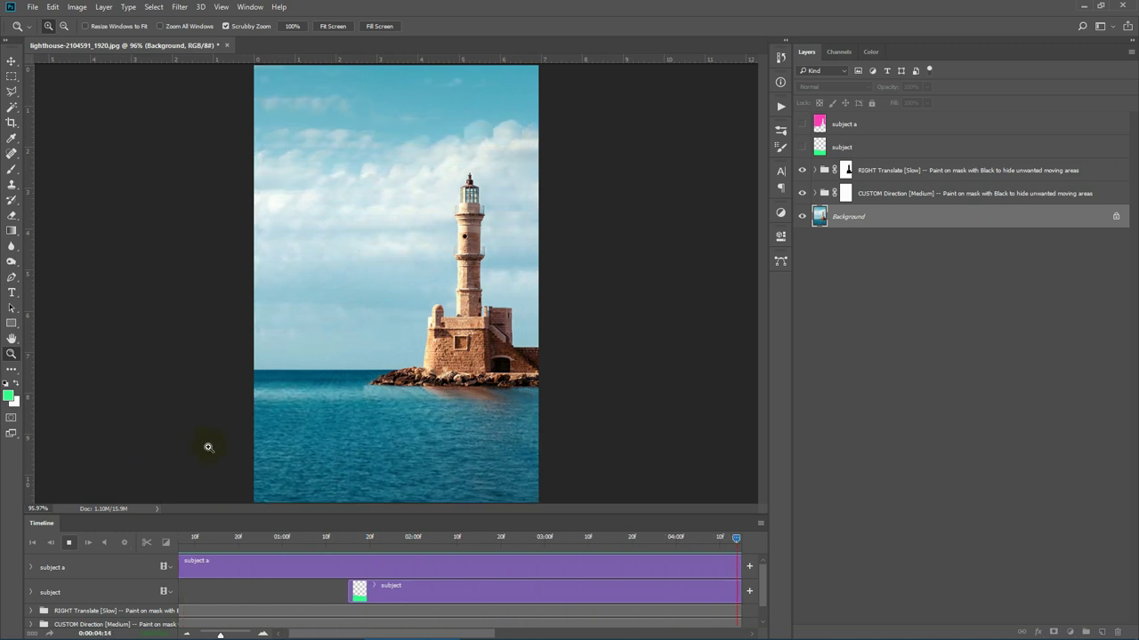
pyautogui.click(70, 543)
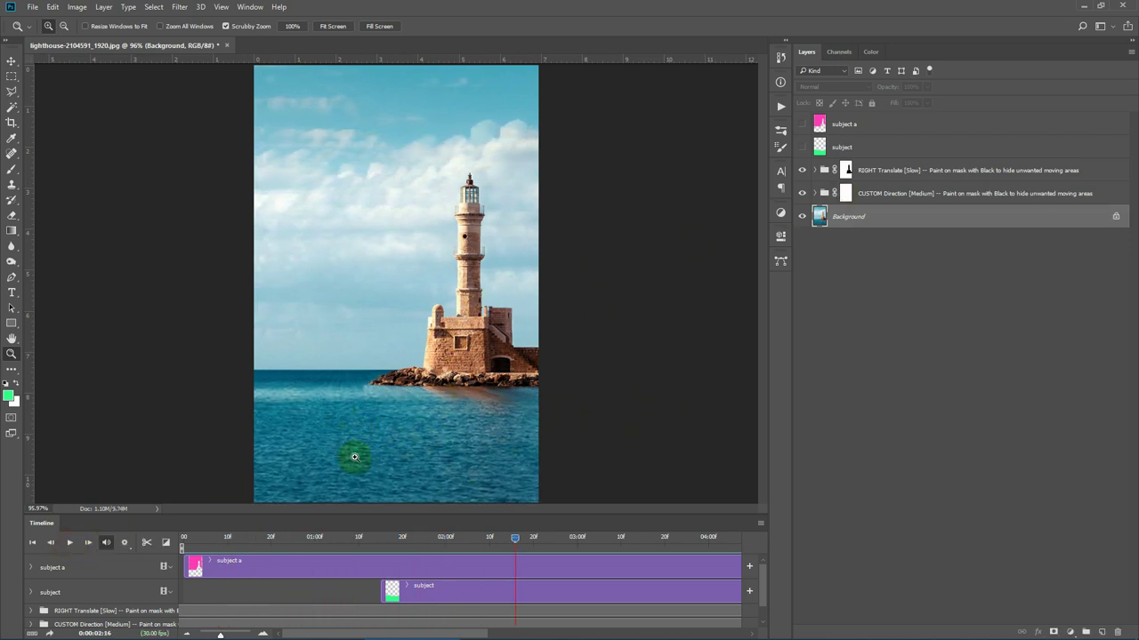
# - Delete the CUSTOM Direction [Medium] group and rerun the CUSTOM Direction [Medium] action up to its free transform stage
pyautogui.click(906, 196)
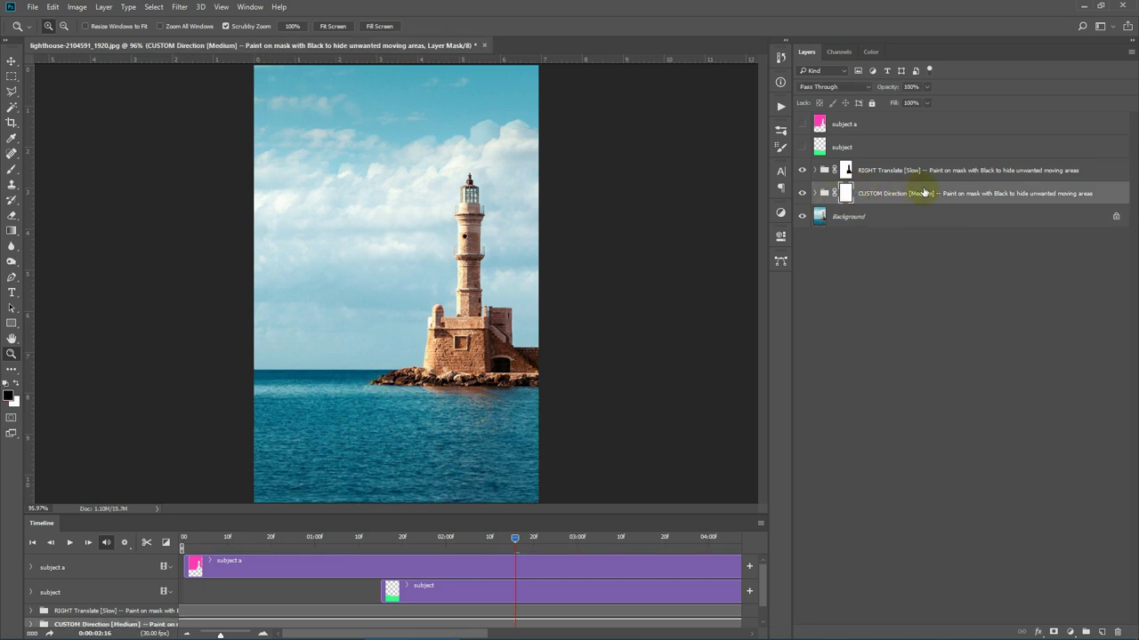
pyautogui.press('Delete')
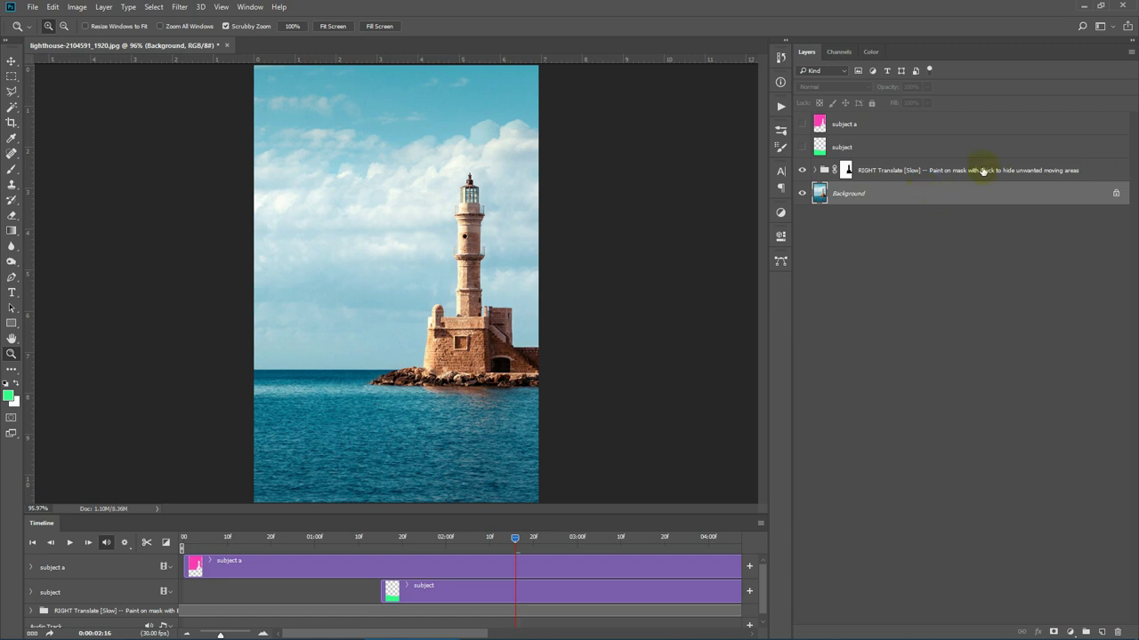
pyautogui.click(780, 105)
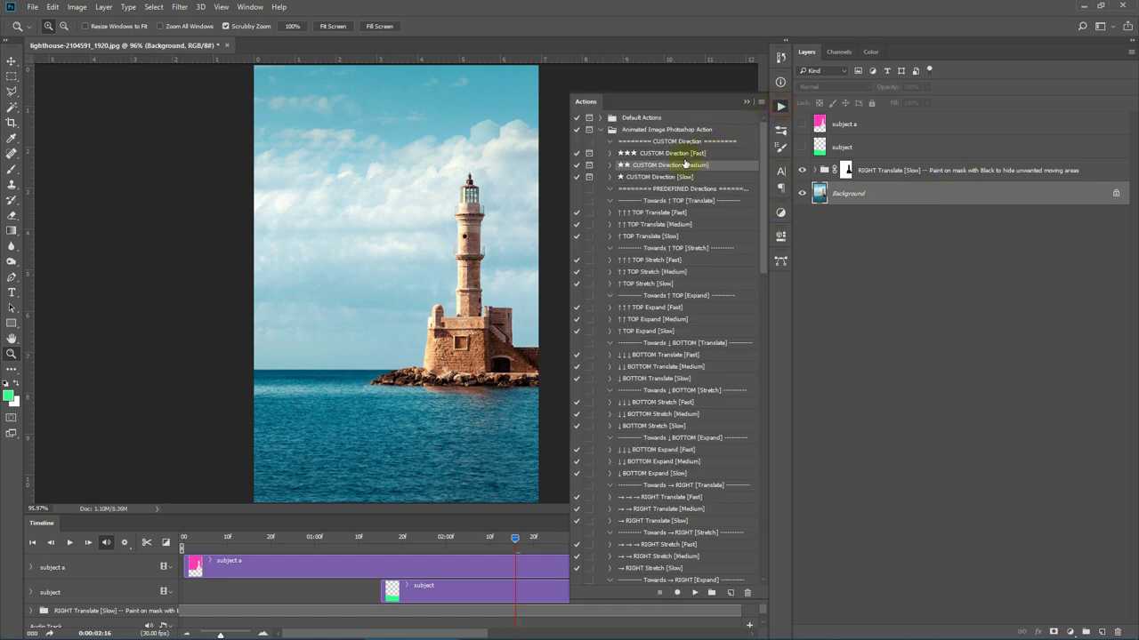
pyautogui.click(70, 543)
pyautogui.click(69, 542)
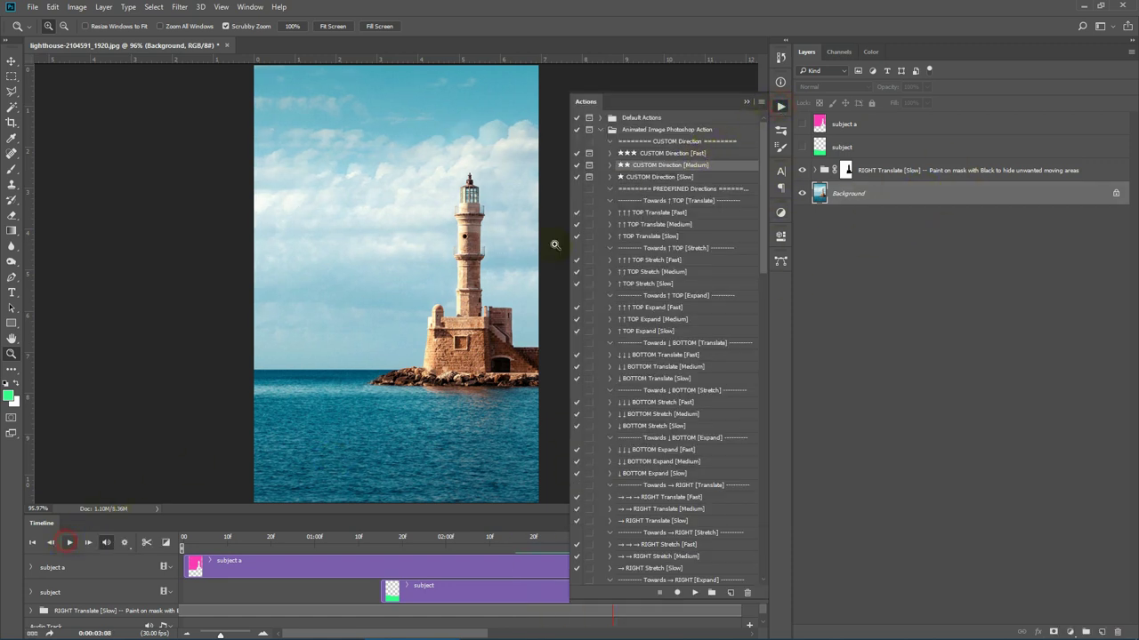
pyautogui.click(694, 592)
pyautogui.click(694, 593)
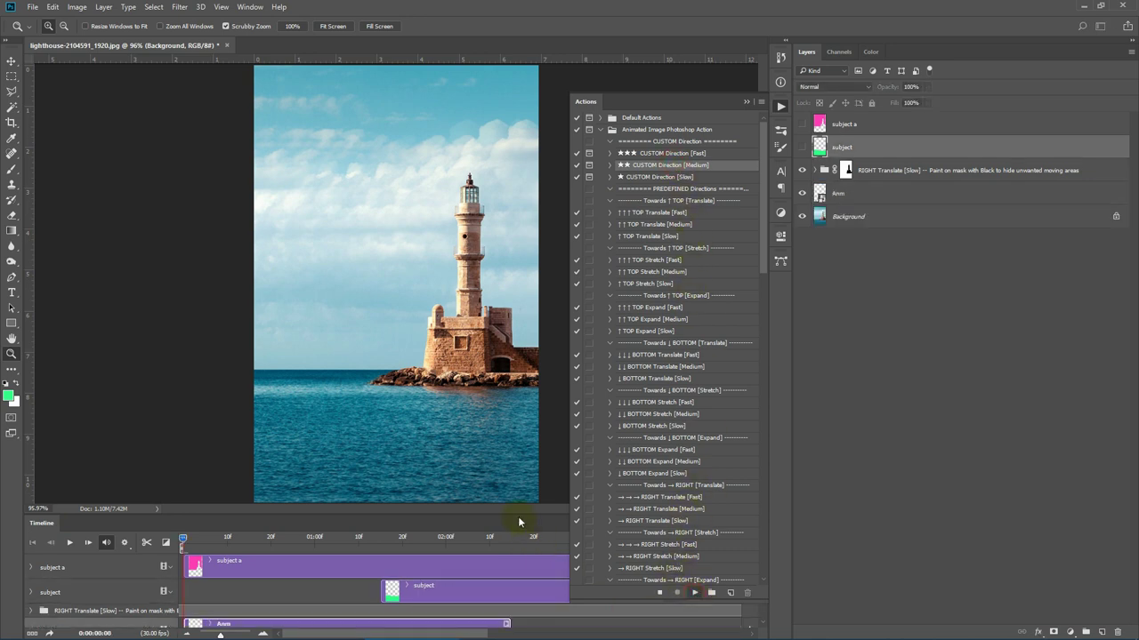
pyautogui.click(557, 338)
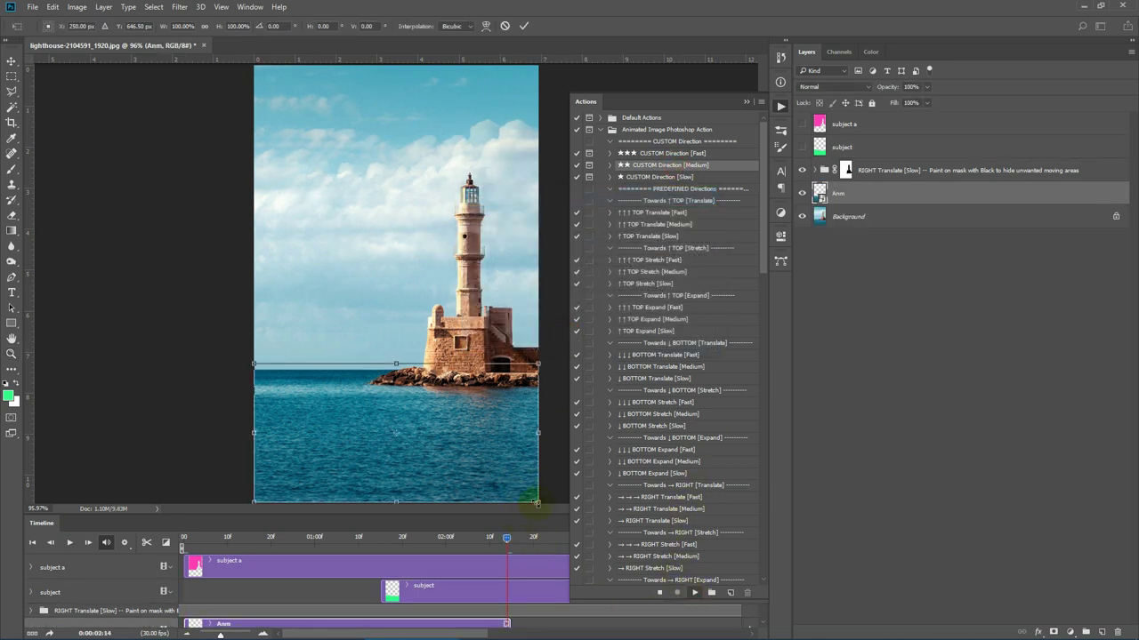
# - Stretch the sea to about 112% width and 113% height, past both canvas sides and the bottom edge, and commit the transform
pyautogui.moveTo(537, 502); pyautogui.dragTo(558, 518)
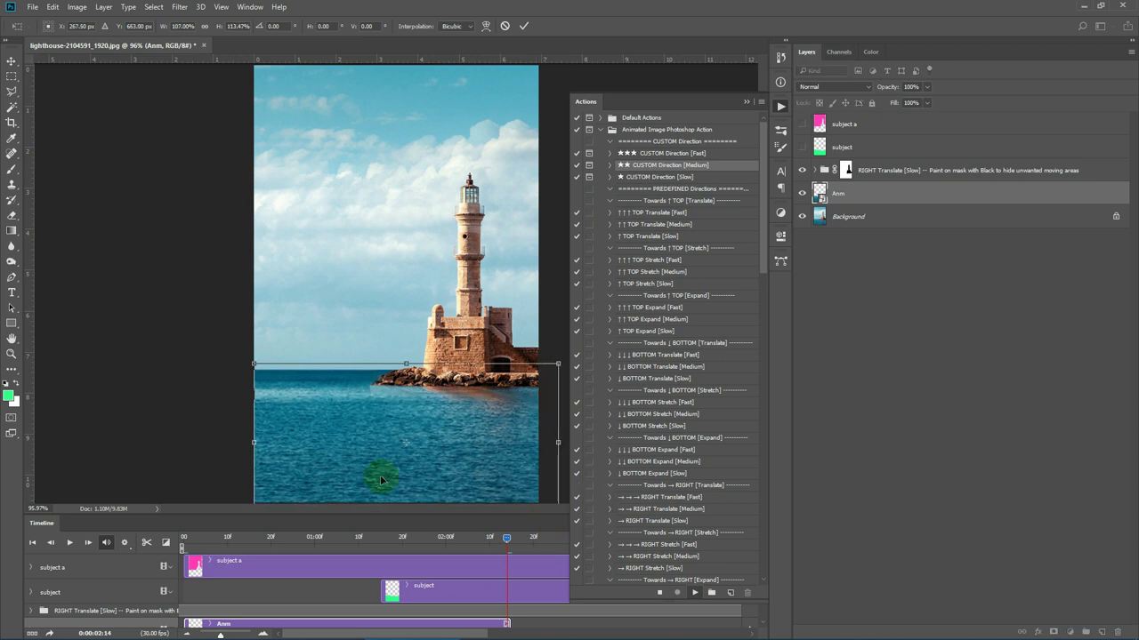
pyautogui.moveTo(251, 443); pyautogui.dragTo(239, 438)
pyautogui.click(520, 28)
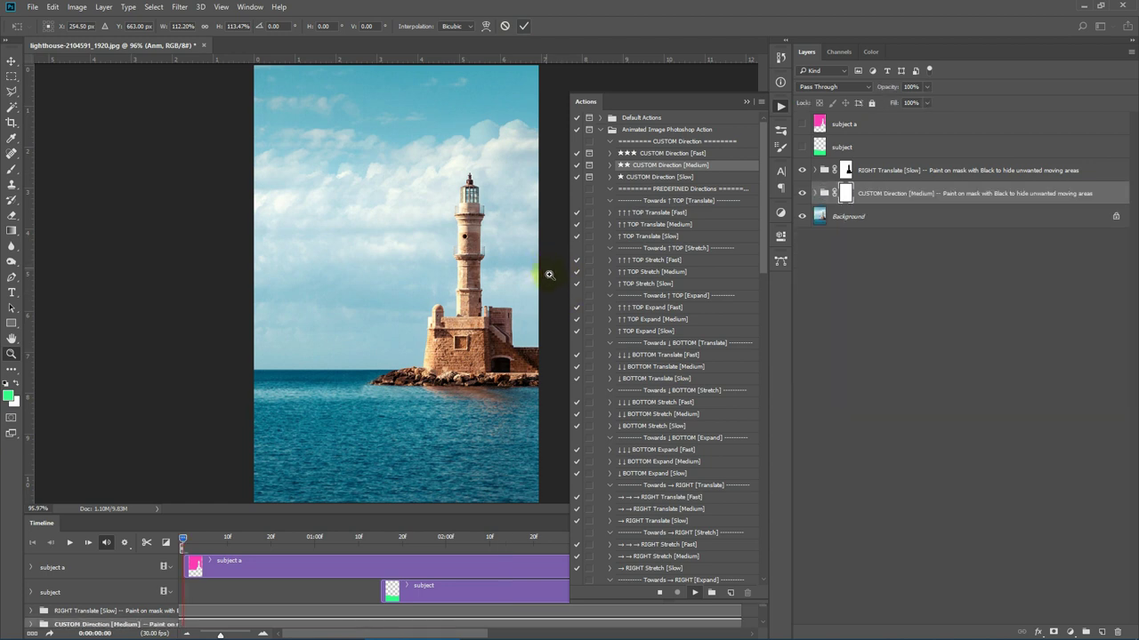
# - Play the timeline to preview the sea's new motion, stop playback and collapse the actions list
pyautogui.click(79, 543)
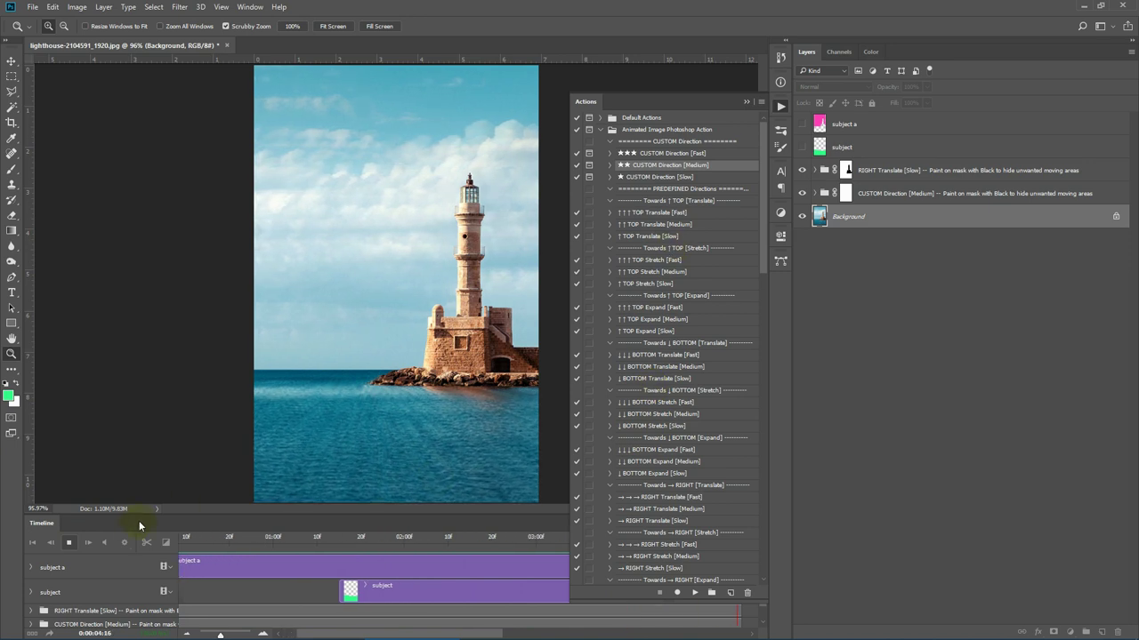
pyautogui.click(68, 544)
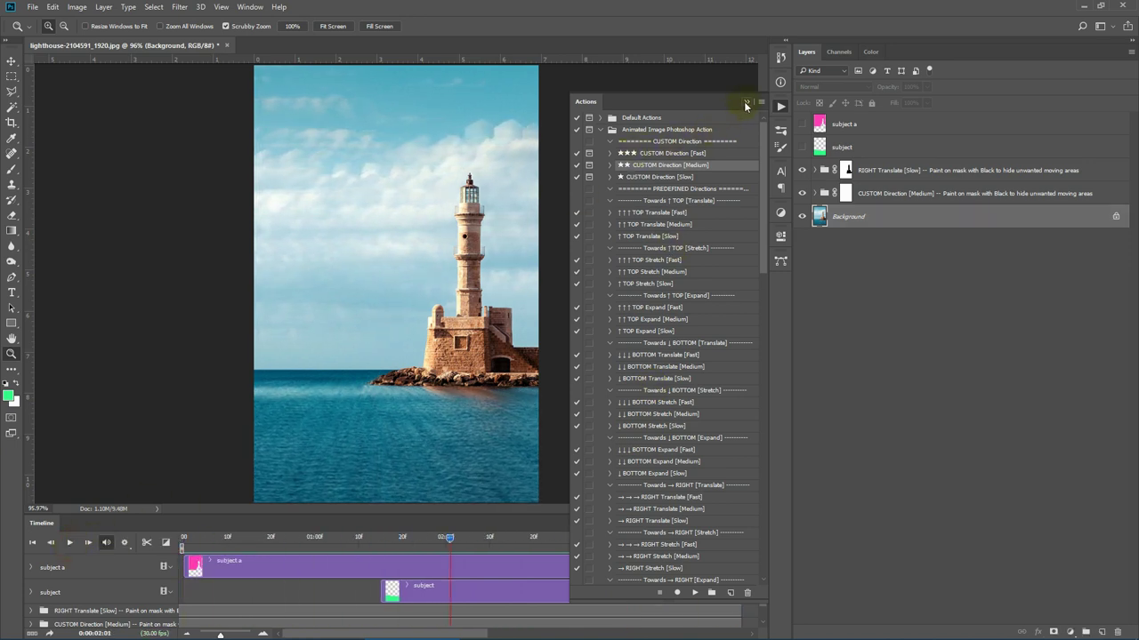
pyautogui.click(745, 104)
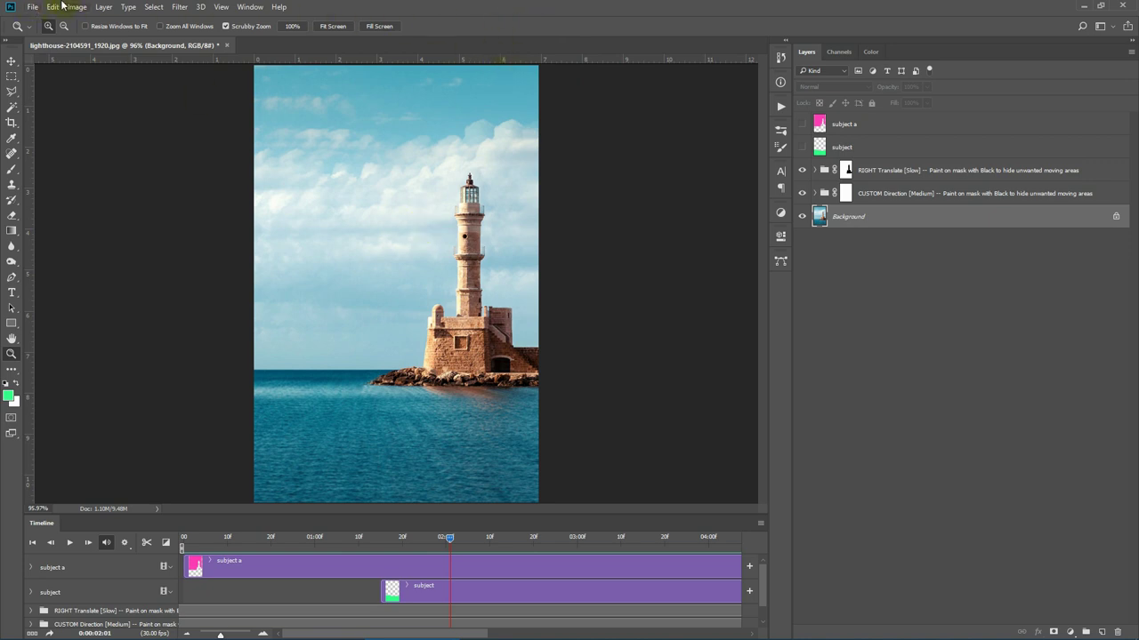
# - Open the Save for Web export and check the GIF format, Adaptive palette, Noise dither and 256-color settings
pyautogui.click(32, 7)
pyautogui.moveTo(54, 166)
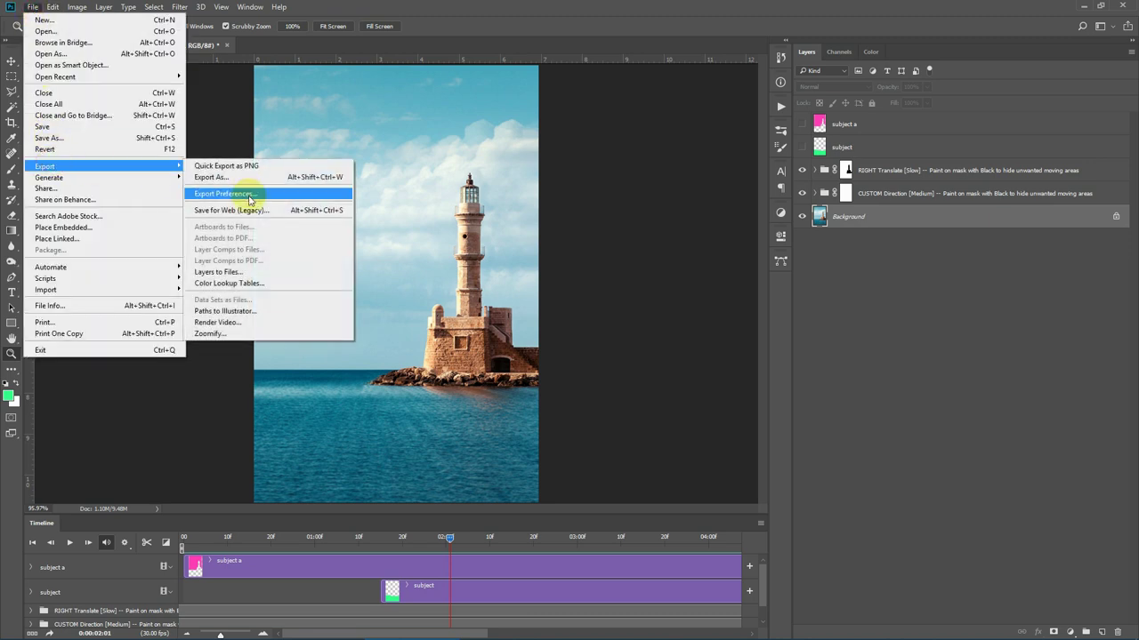
pyautogui.click(278, 214)
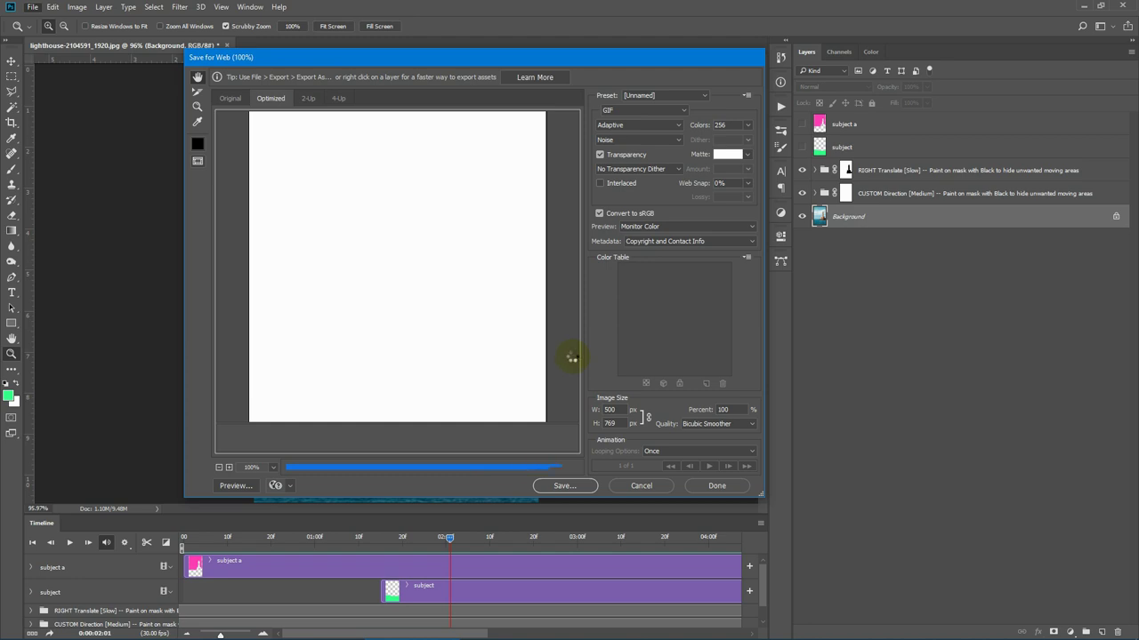
pyautogui.click(681, 109)
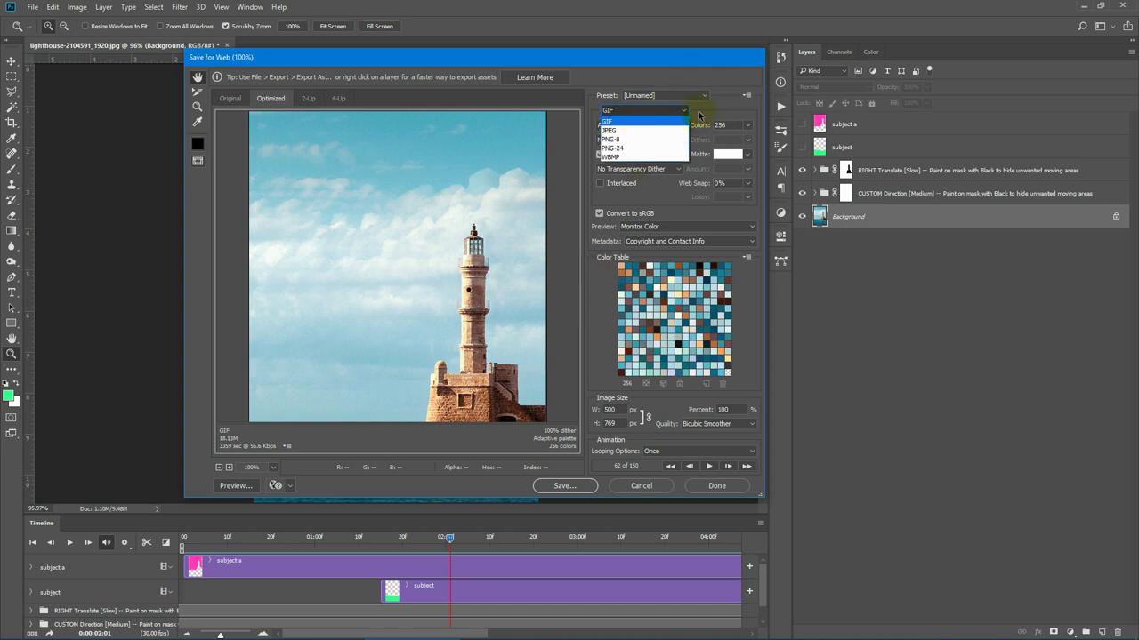
pyautogui.click(701, 116)
pyautogui.click(661, 130)
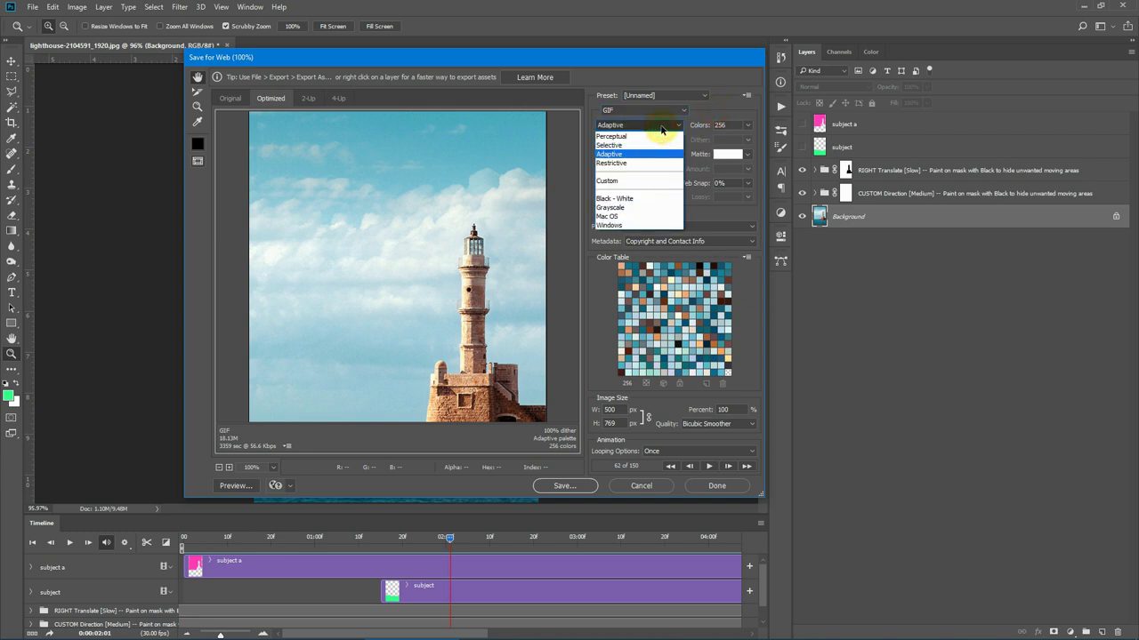
pyautogui.click(654, 126)
pyautogui.click(649, 140)
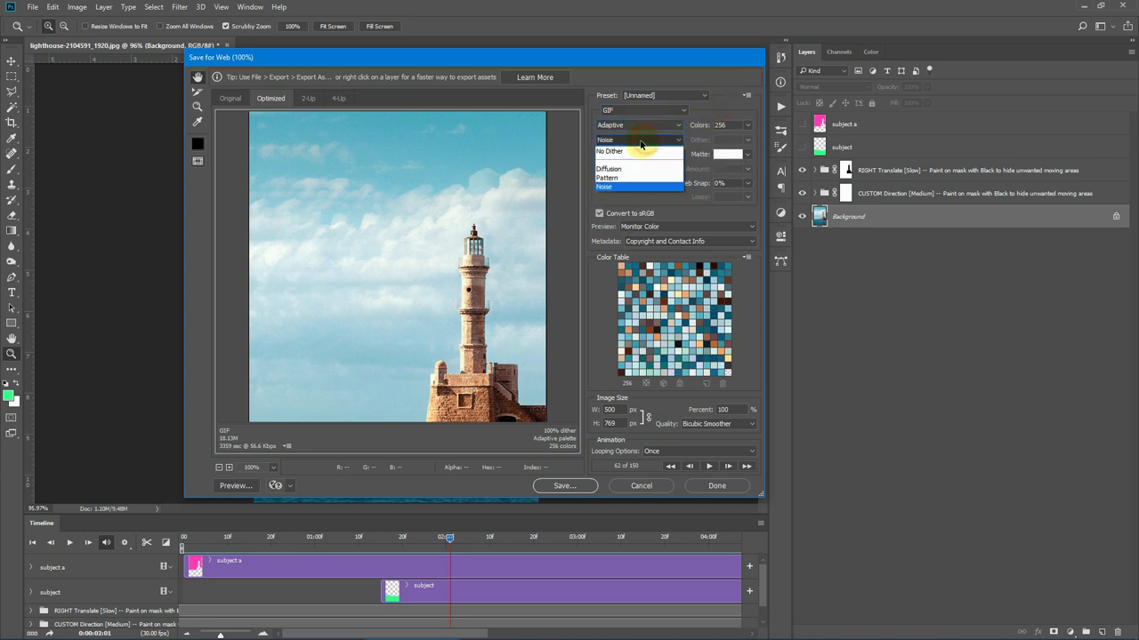
pyautogui.click(719, 106)
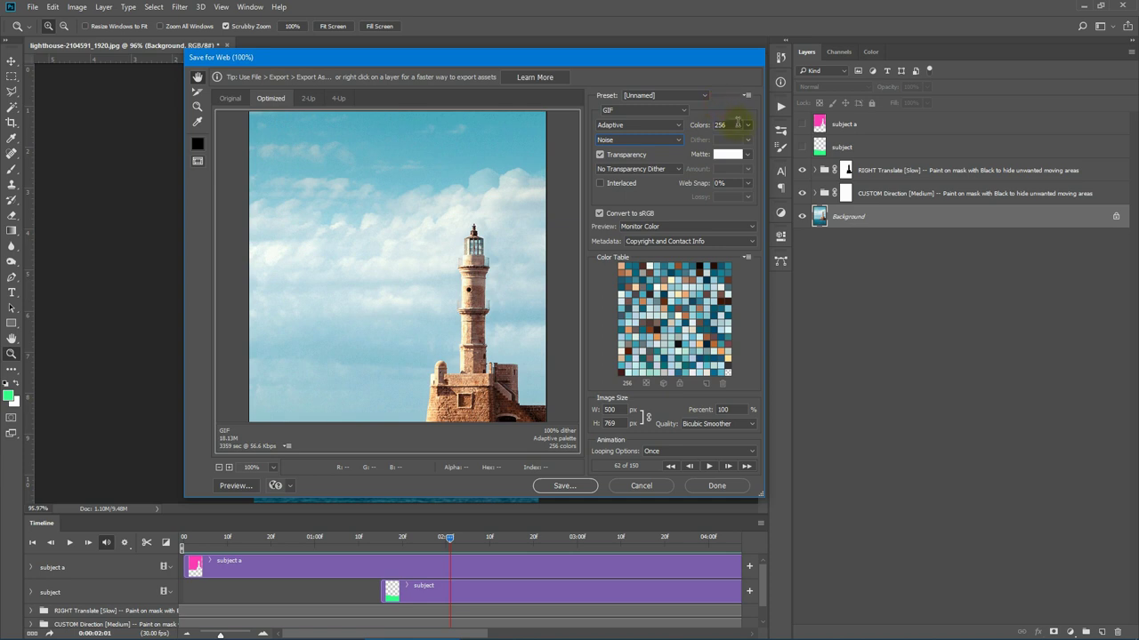
pyautogui.click(746, 125)
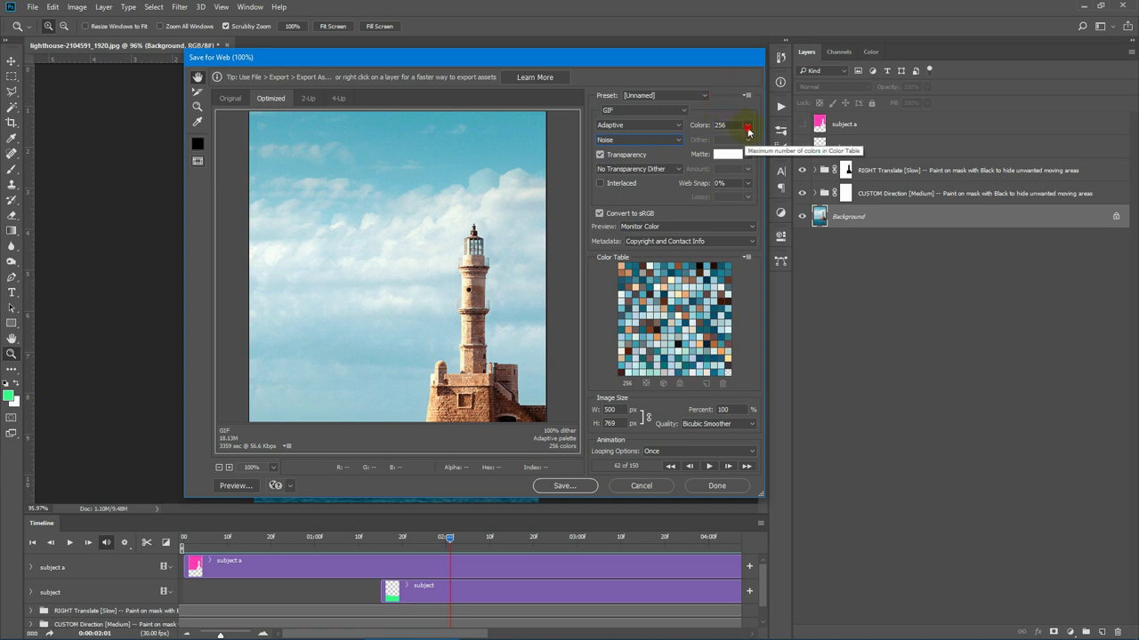
pyautogui.click(712, 101)
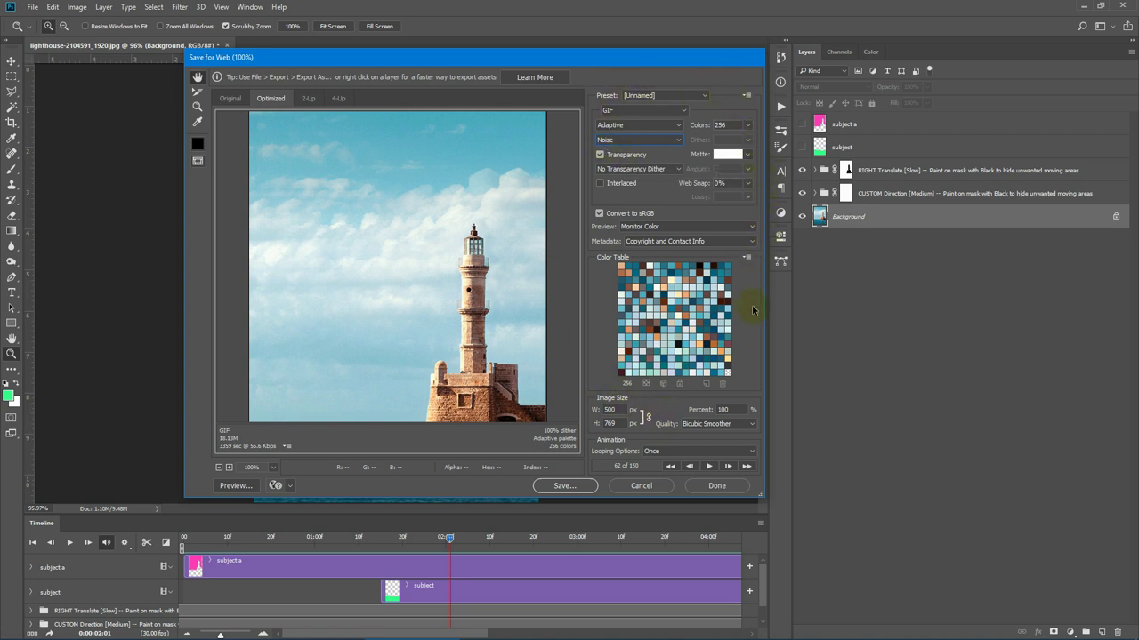
# - Inspect the lighthouse and sea in the export preview and set the animation's looping to Forever
pyautogui.moveTo(437, 265); pyautogui.dragTo(428, 224)
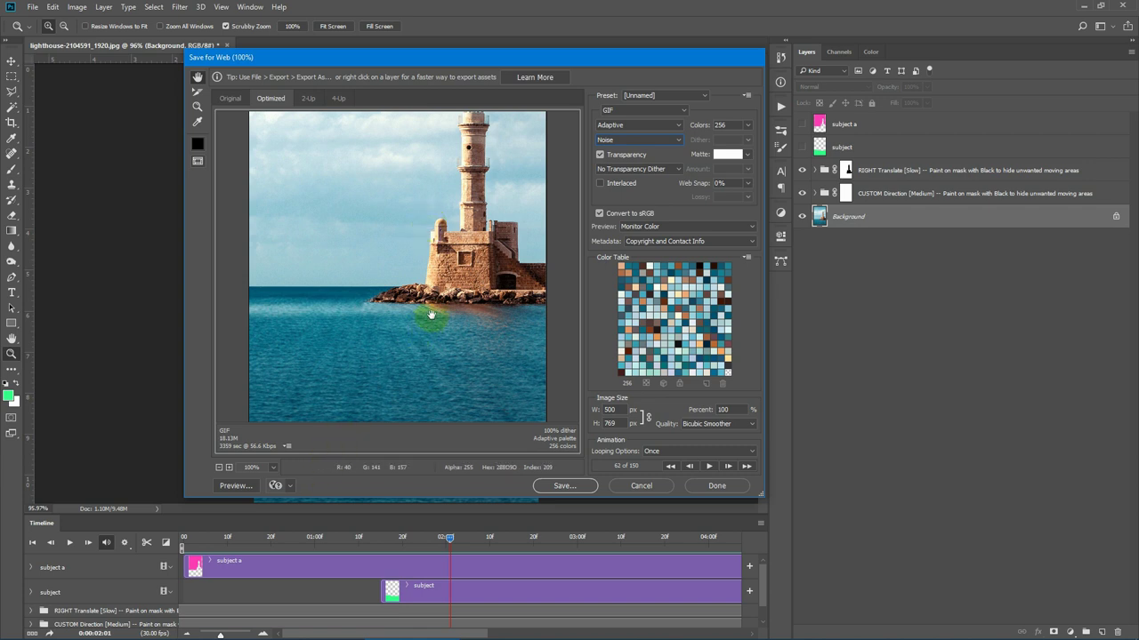
pyautogui.moveTo(432, 313); pyautogui.dragTo(454, 315)
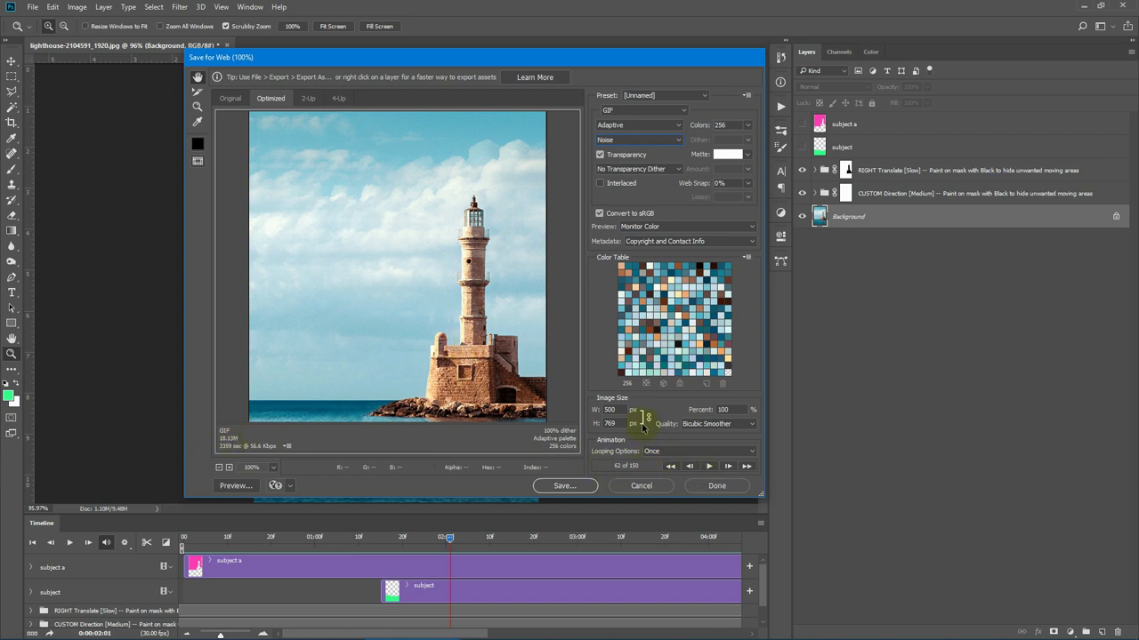
pyautogui.click(665, 452)
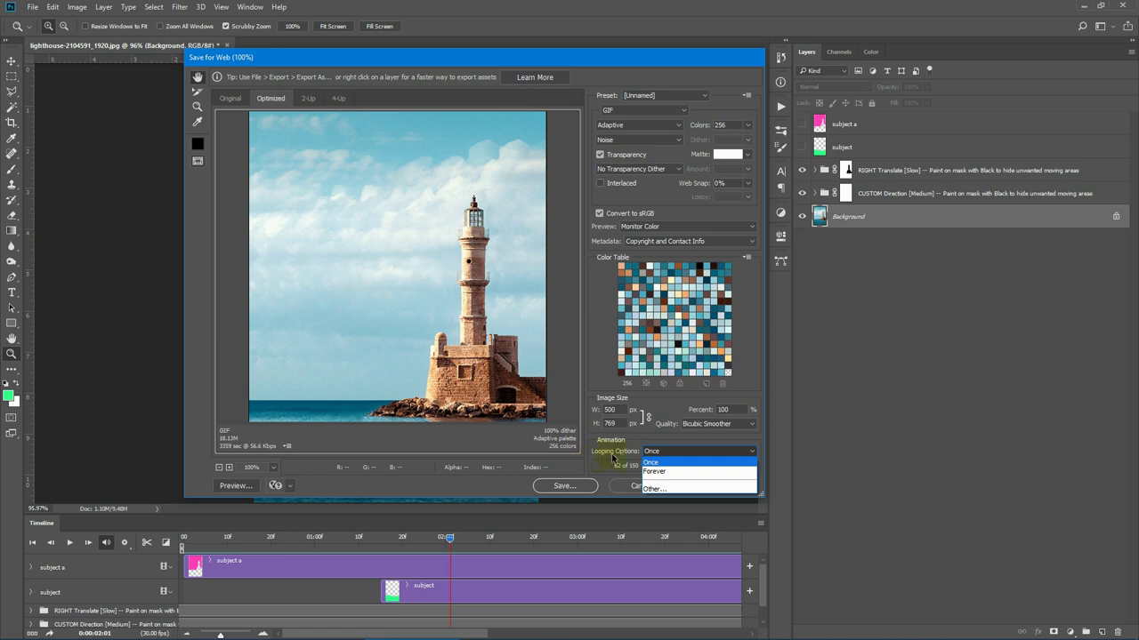
pyautogui.click(653, 471)
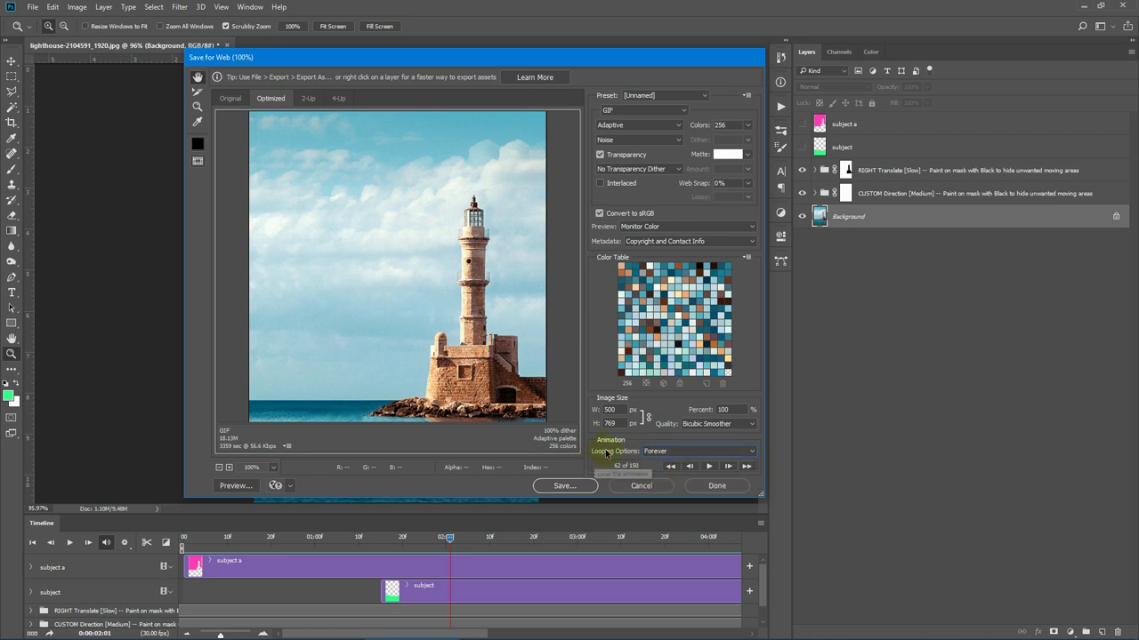
# - Play and stop the animation preview, then save the GIF as lighthouse-2104591_1920.gif in the test folder
pyautogui.click(707, 467)
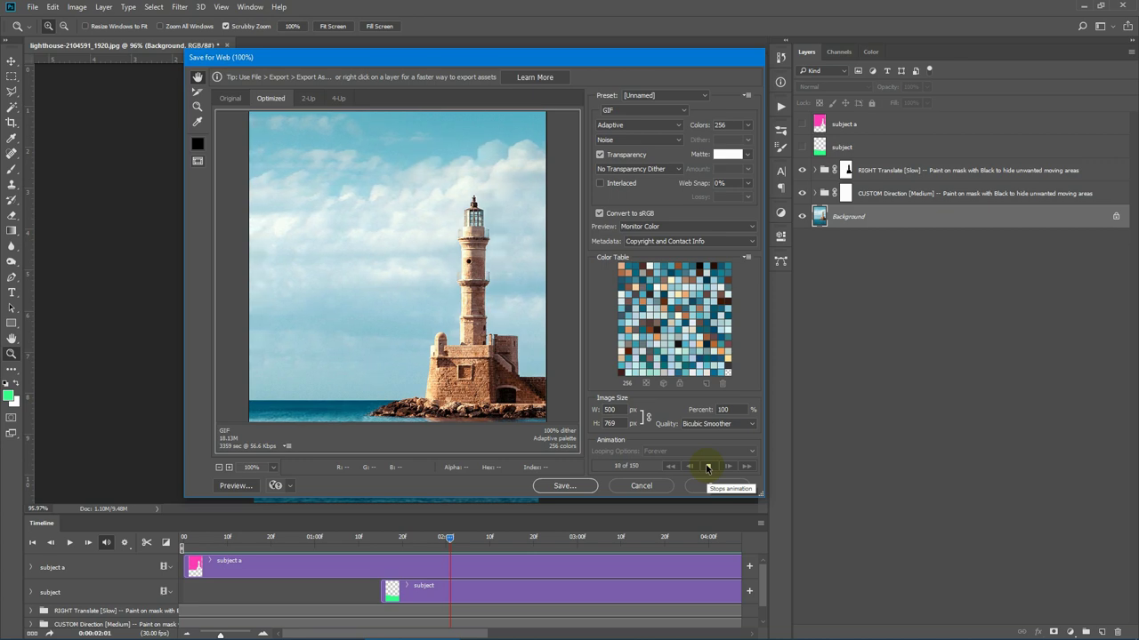
pyautogui.click(707, 467)
pyautogui.click(565, 486)
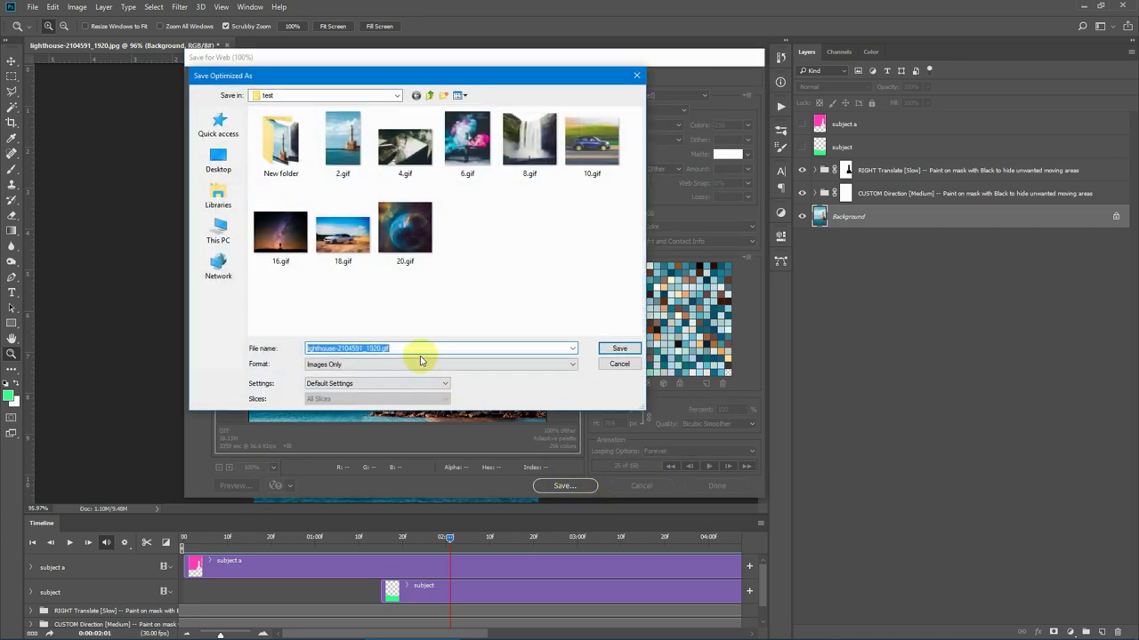
pyautogui.click(618, 348)
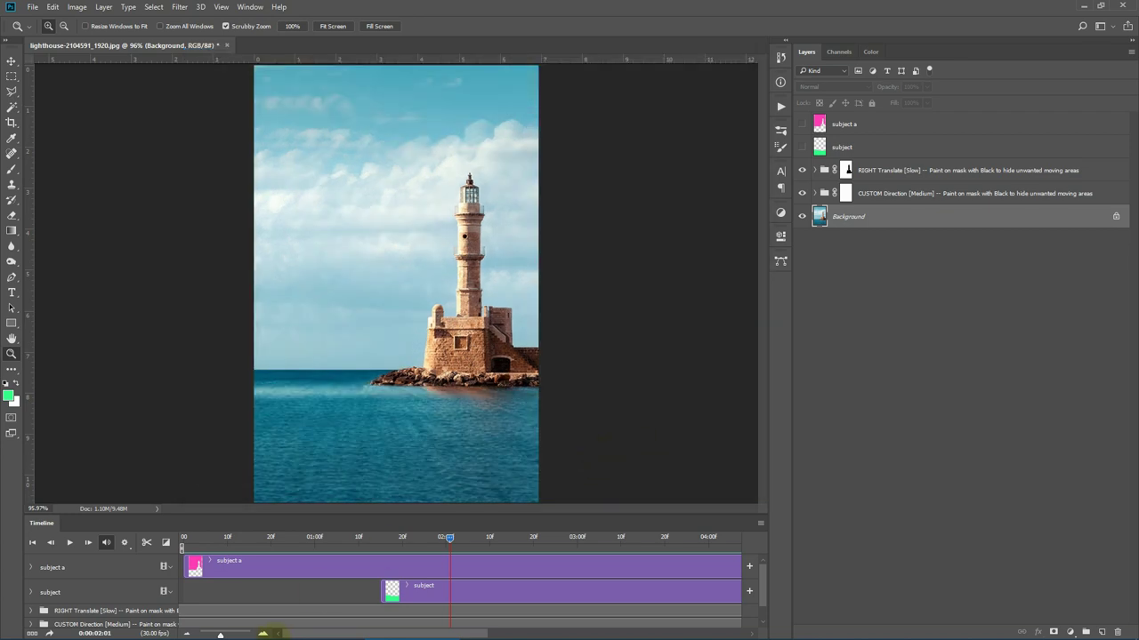
# - Switch to File Explorer, view the exported lighthouse-2104591_1920.gif from the test folder in Photos, and close the viewer
pyautogui.click(213, 628)
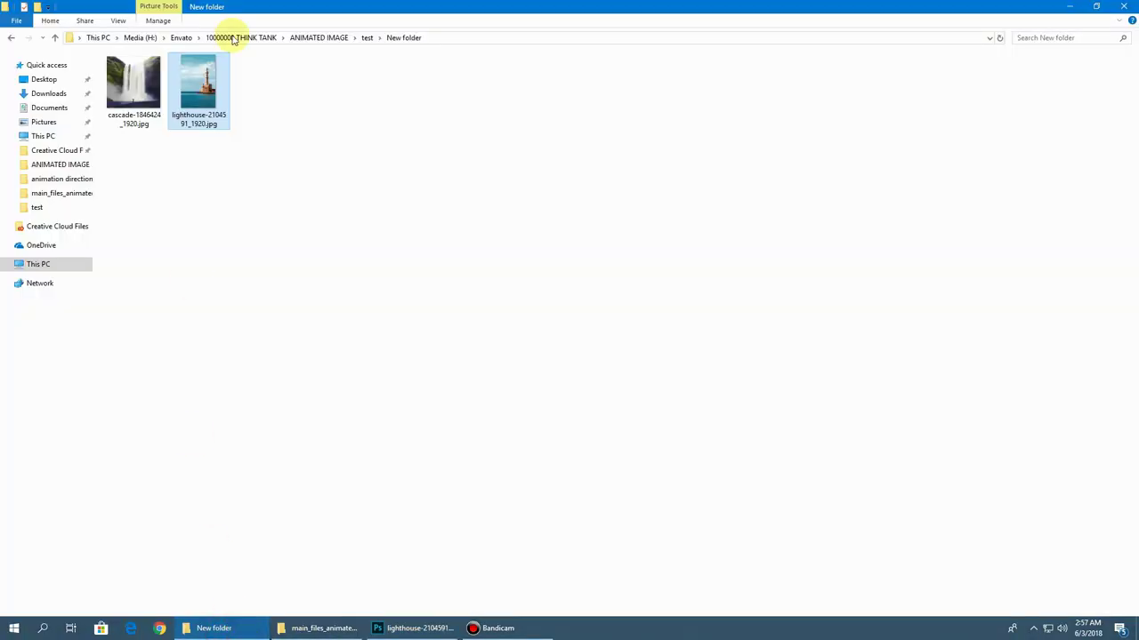
pyautogui.click(318, 37)
pyautogui.doubleClick(323, 98)
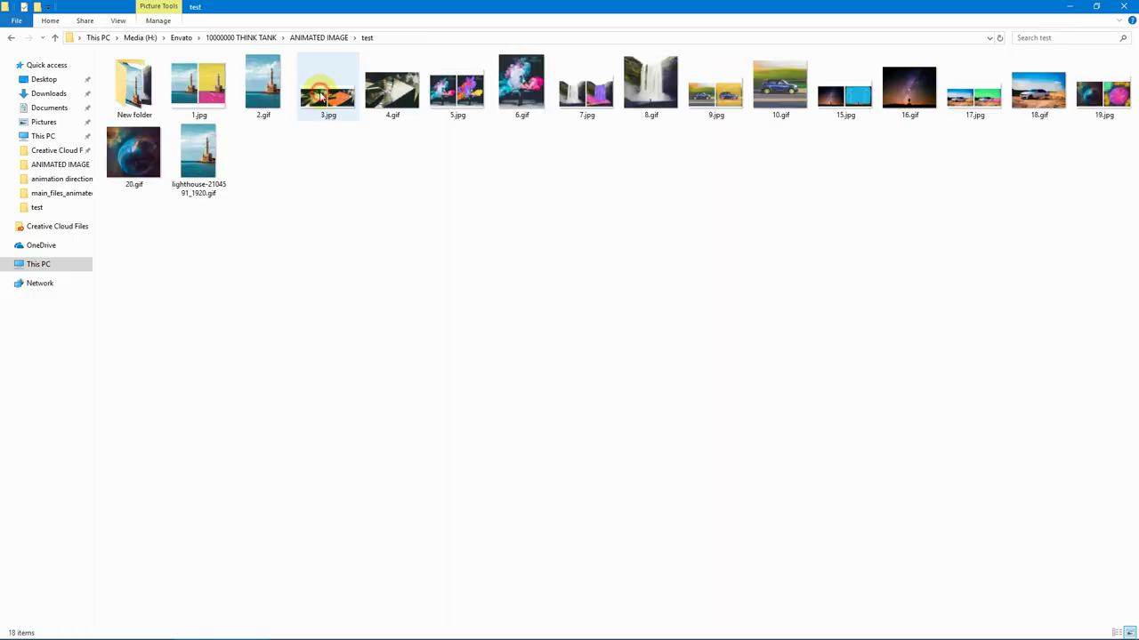
pyautogui.doubleClick(198, 159)
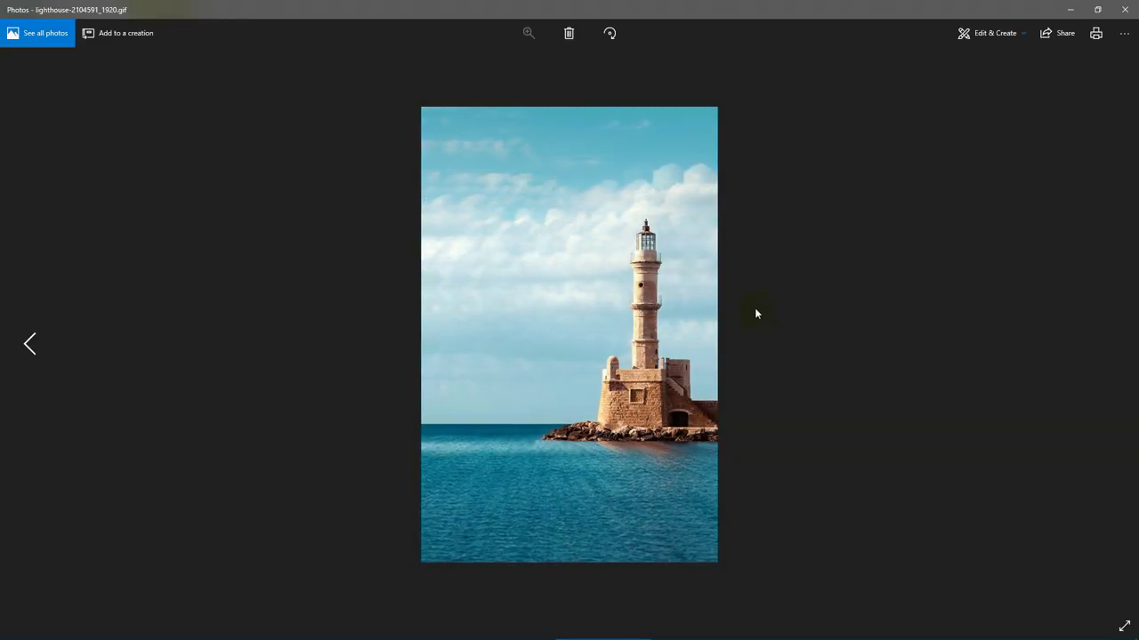
pyautogui.click(694, 136)
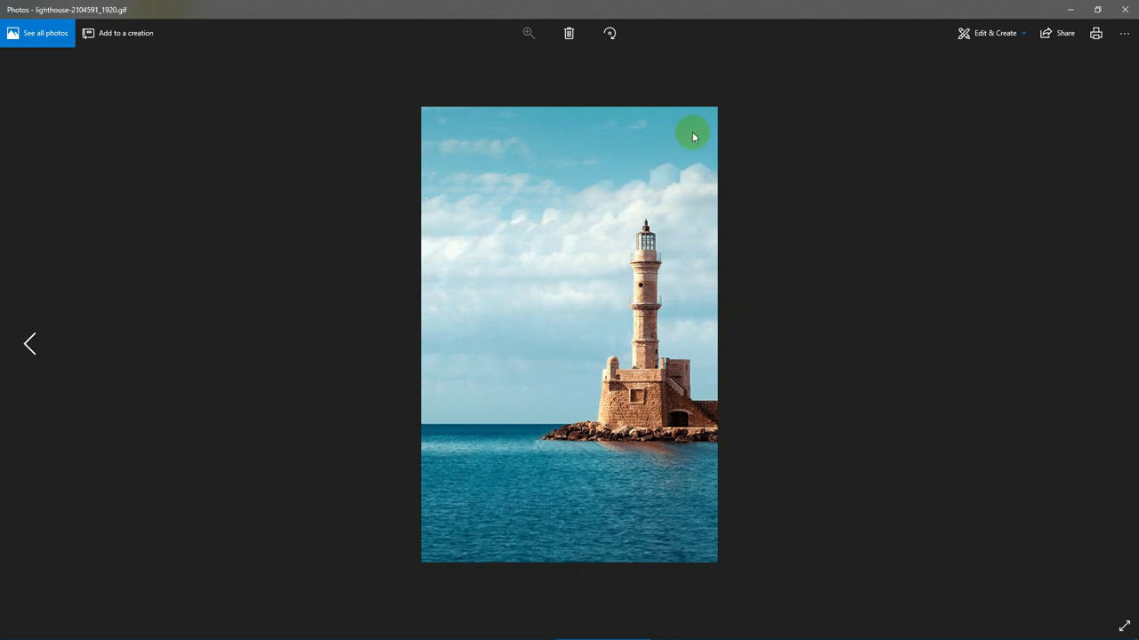
pyautogui.click(1134, 12)
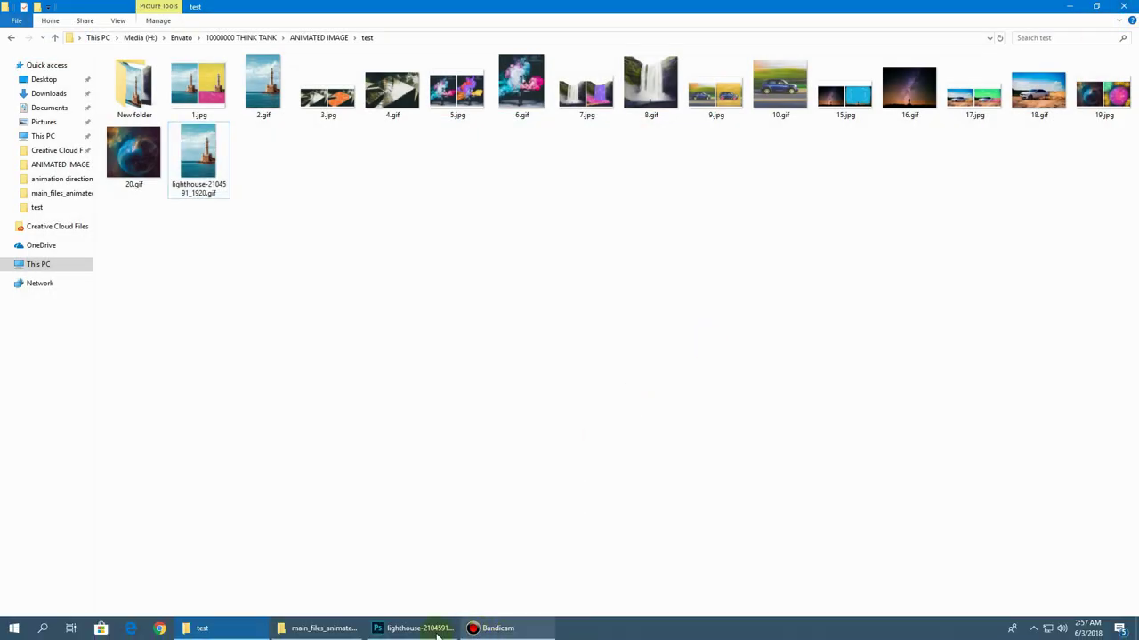
# - Return to Photoshop, reopen the Save for Web export and set the GIF dithering to Diffusion
pyautogui.click(436, 629)
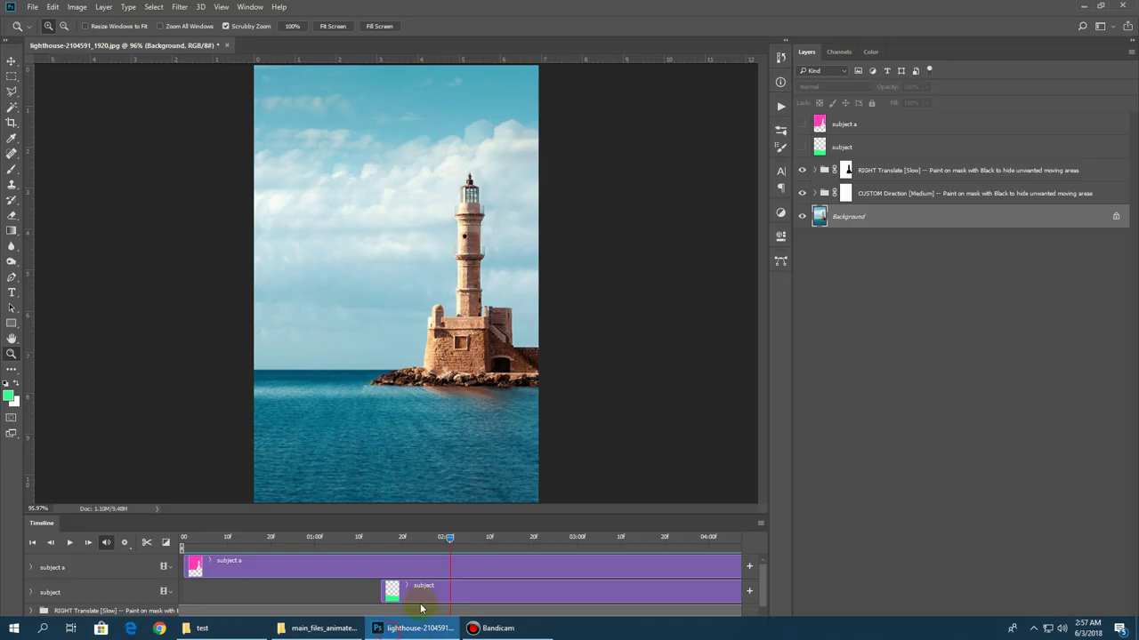
pyautogui.click(33, 7)
pyautogui.moveTo(46, 167)
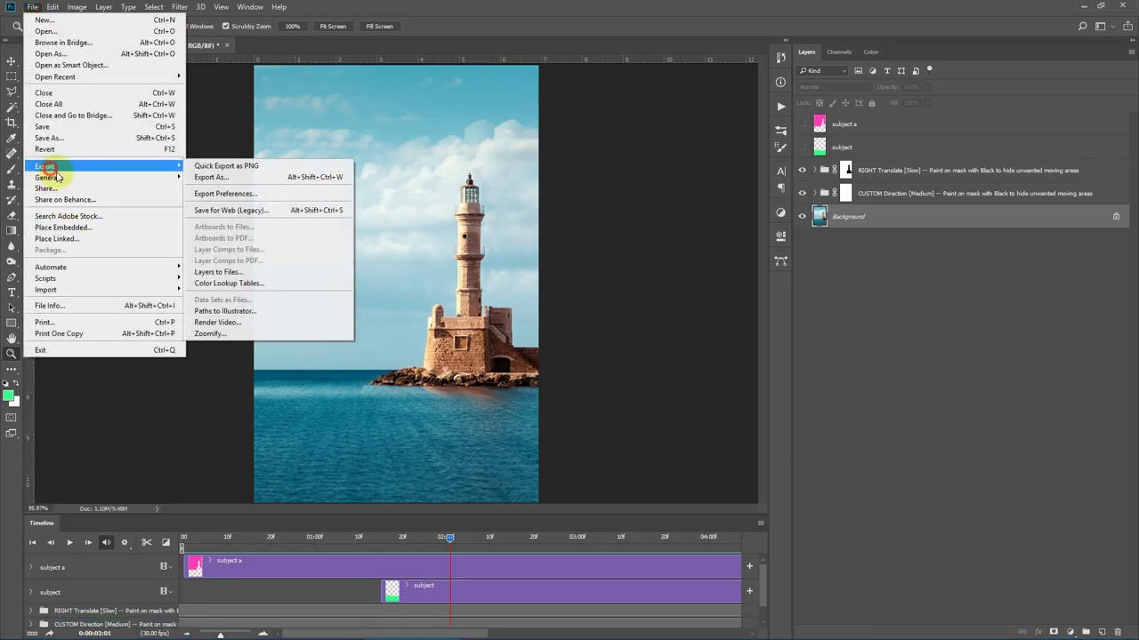
pyautogui.click(222, 210)
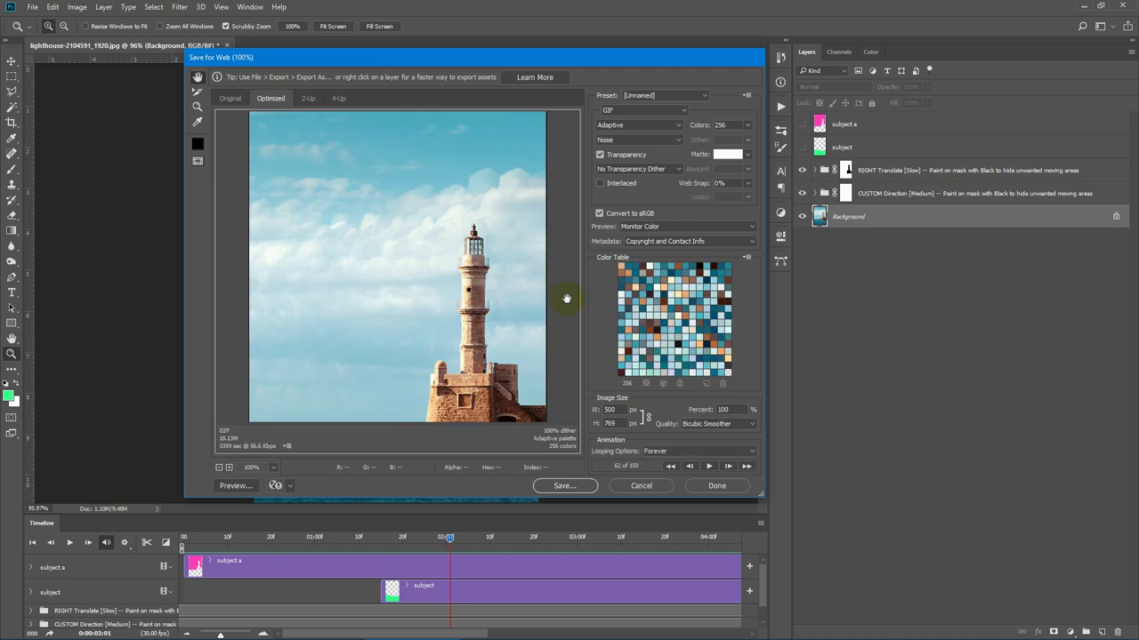
pyautogui.click(630, 125)
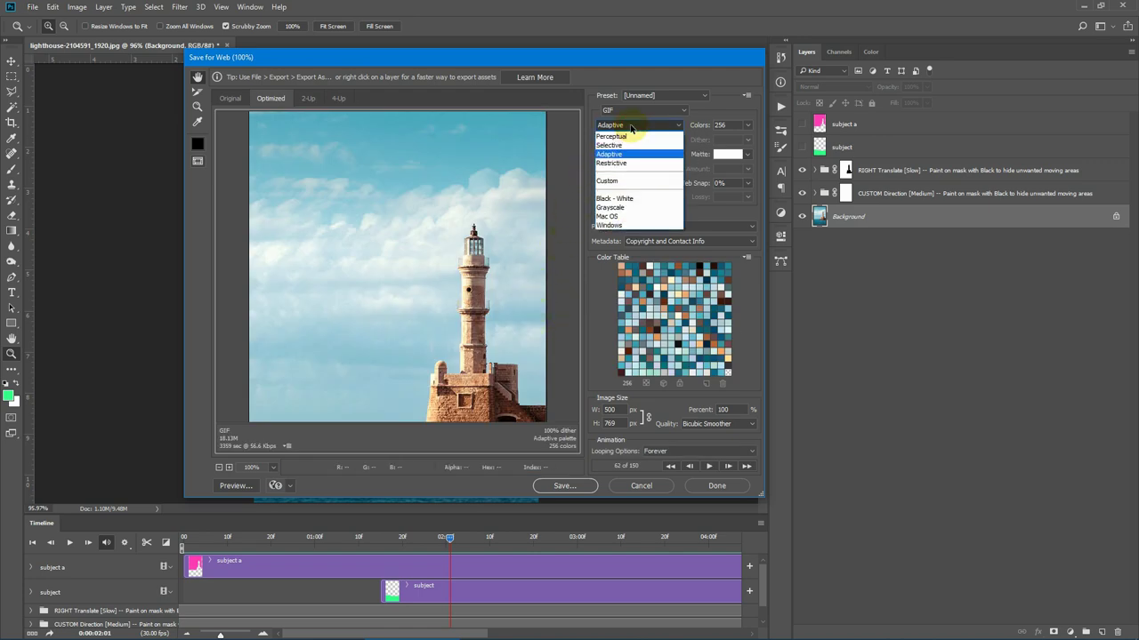
pyautogui.click(630, 127)
pyautogui.click(618, 141)
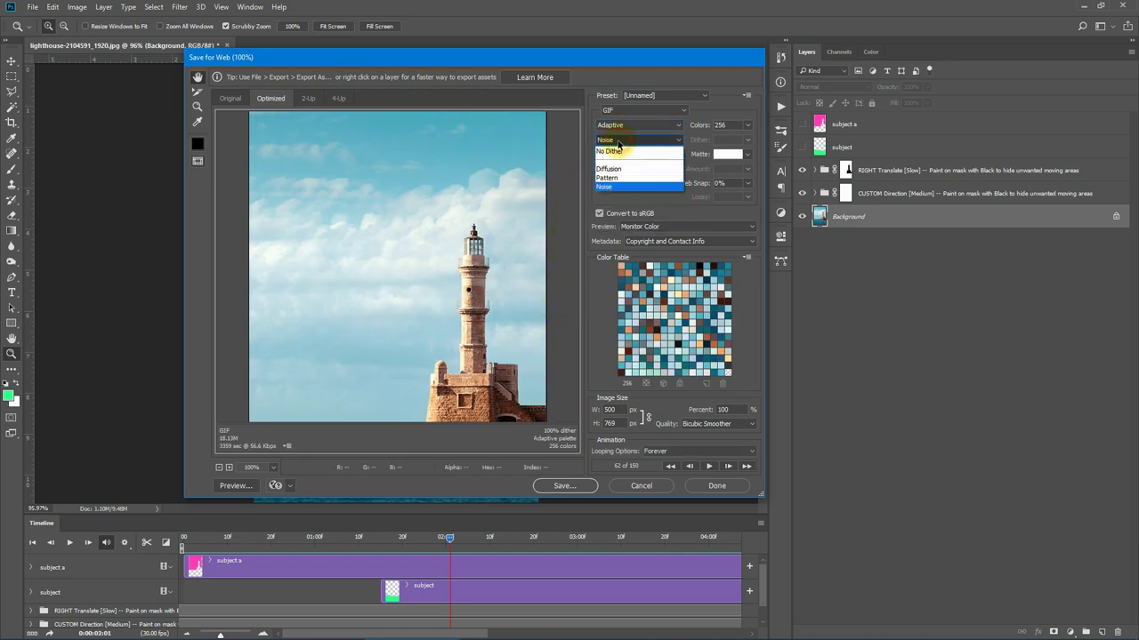
pyautogui.click(610, 168)
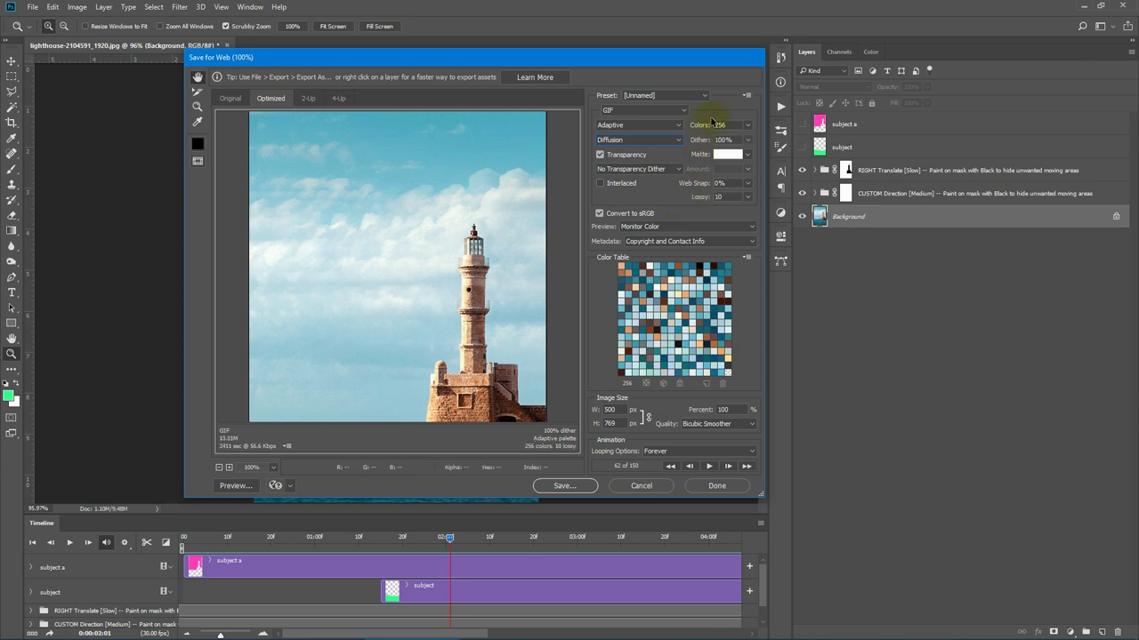
# - Reduce the GIF to 128 colors and set the lossy compression to 20
pyautogui.click(747, 125)
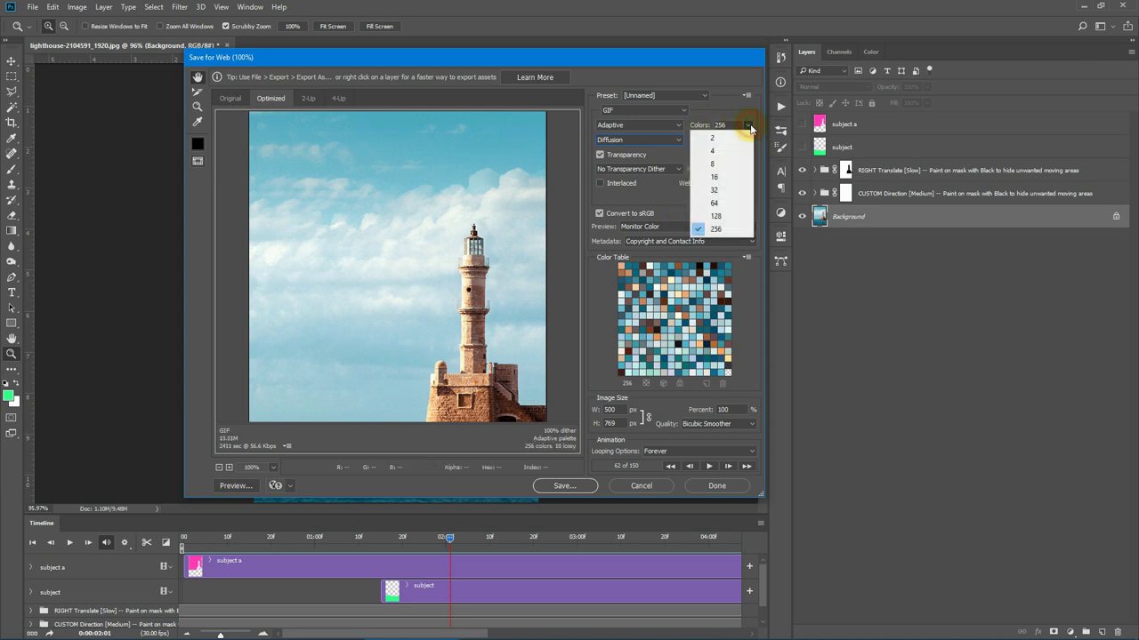
pyautogui.click(720, 217)
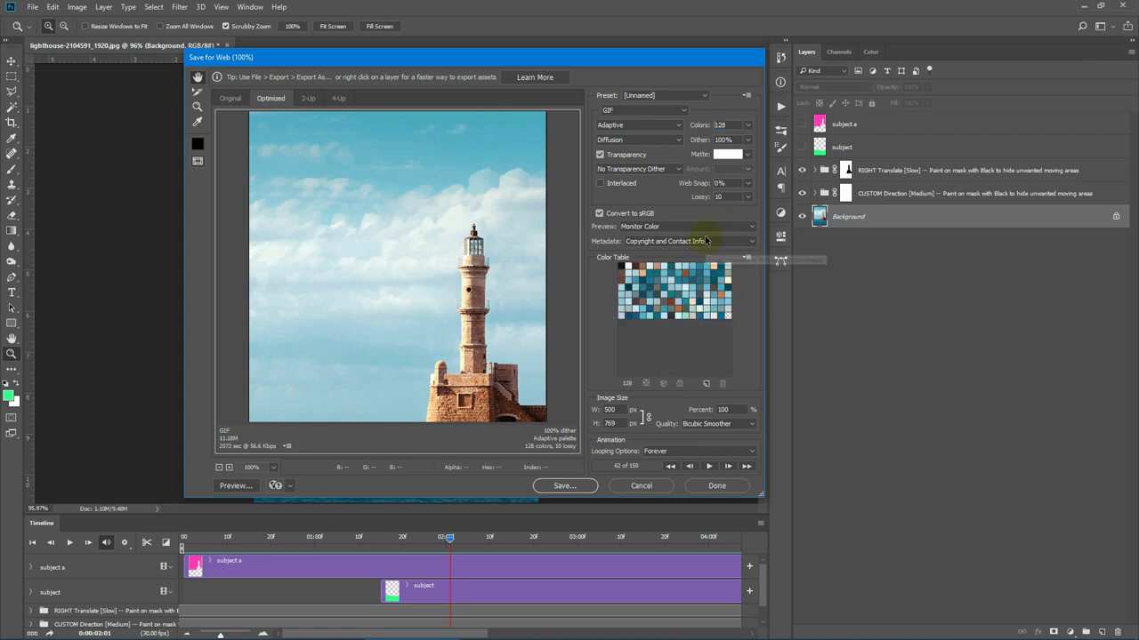
pyautogui.moveTo(503, 218); pyautogui.dragTo(495, 190)
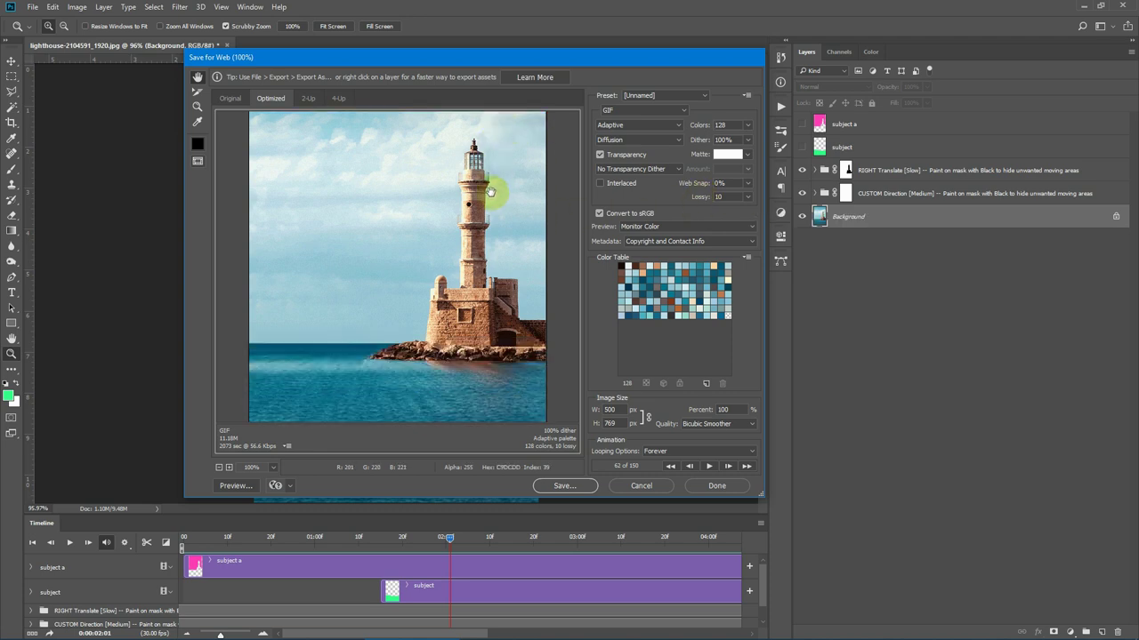
pyautogui.click(716, 197)
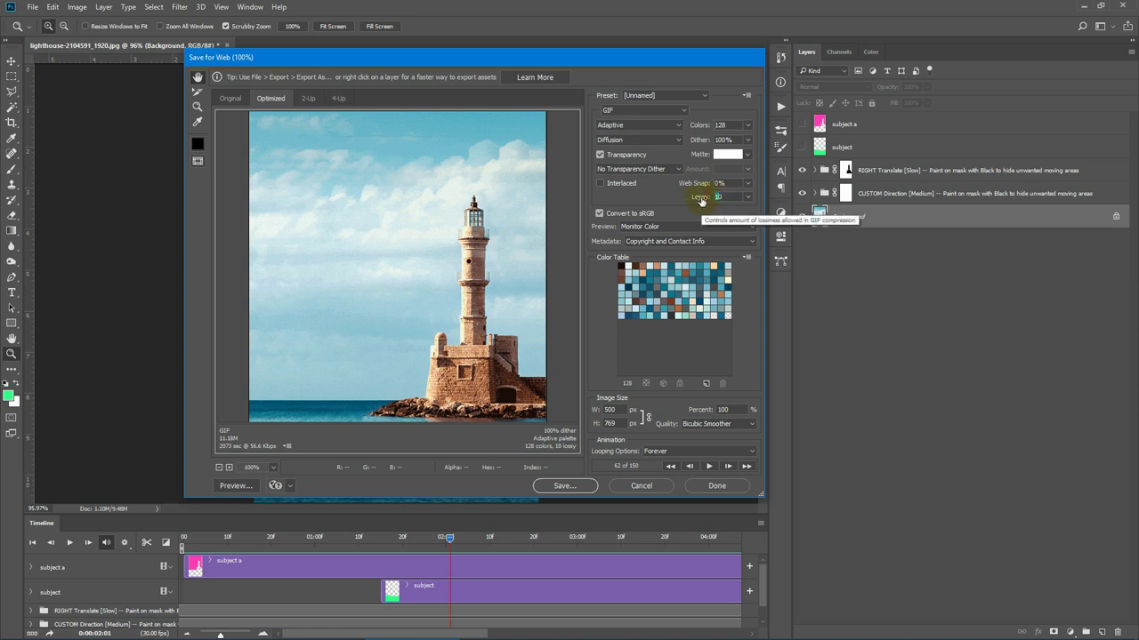
pyautogui.moveTo(701, 201); pyautogui.dragTo(702, 199)
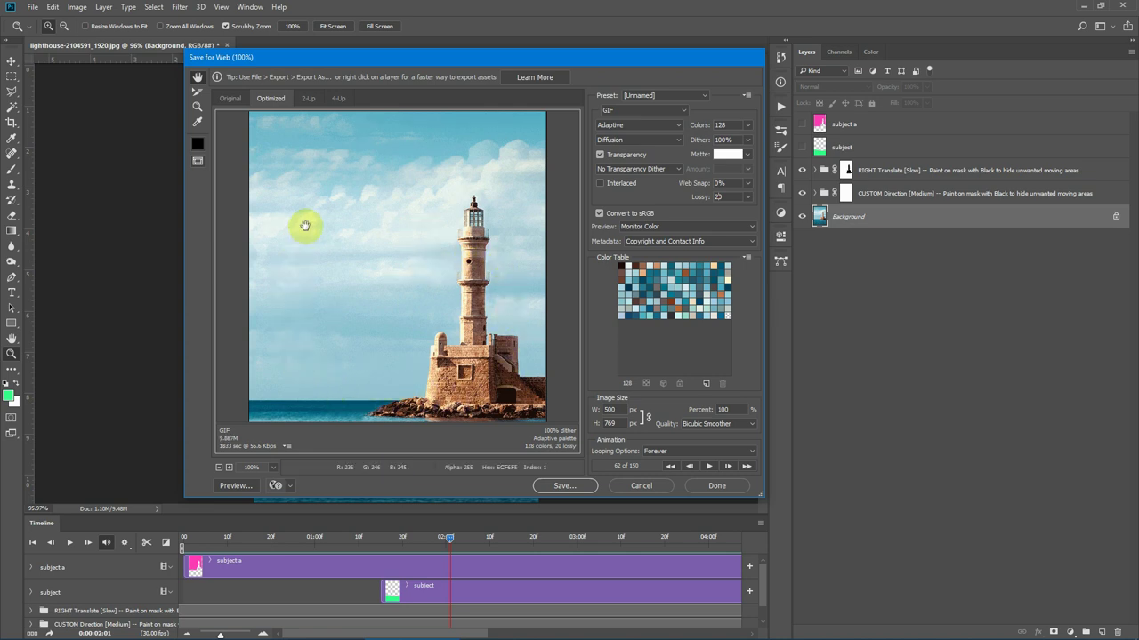
# - Inspect the compressed GIF in the export preview and cancel the Save for Web export
pyautogui.moveTo(437, 330)
pyautogui.mouseDown()
pyautogui.moveTo(428, 221)
pyautogui.moveTo(433, 323)
pyautogui.mouseUp()
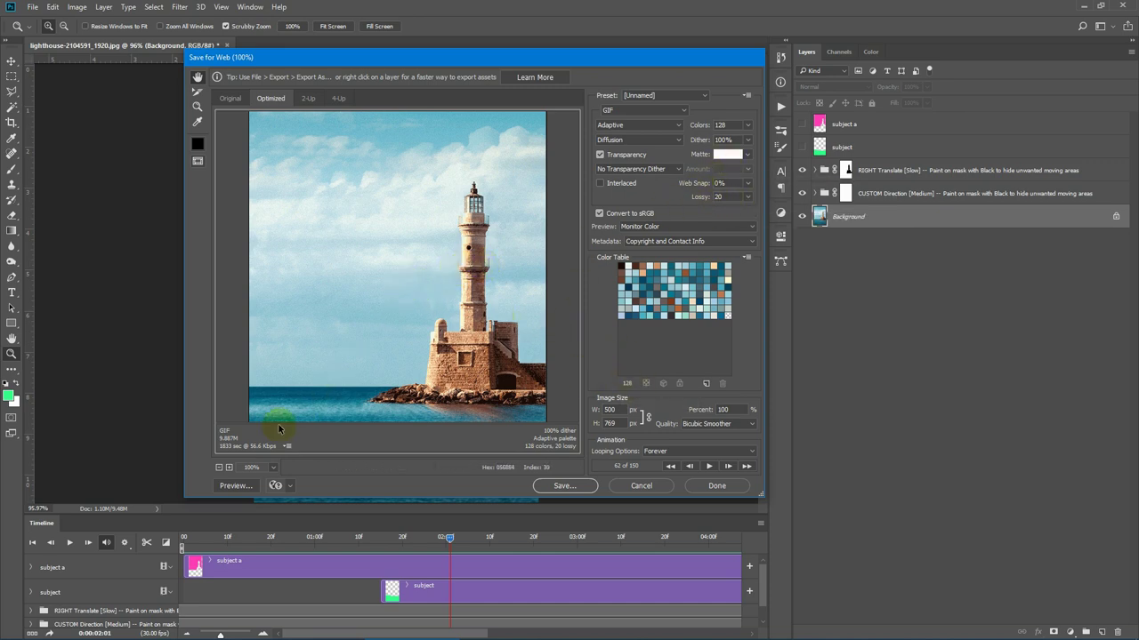
pyautogui.click(386, 358)
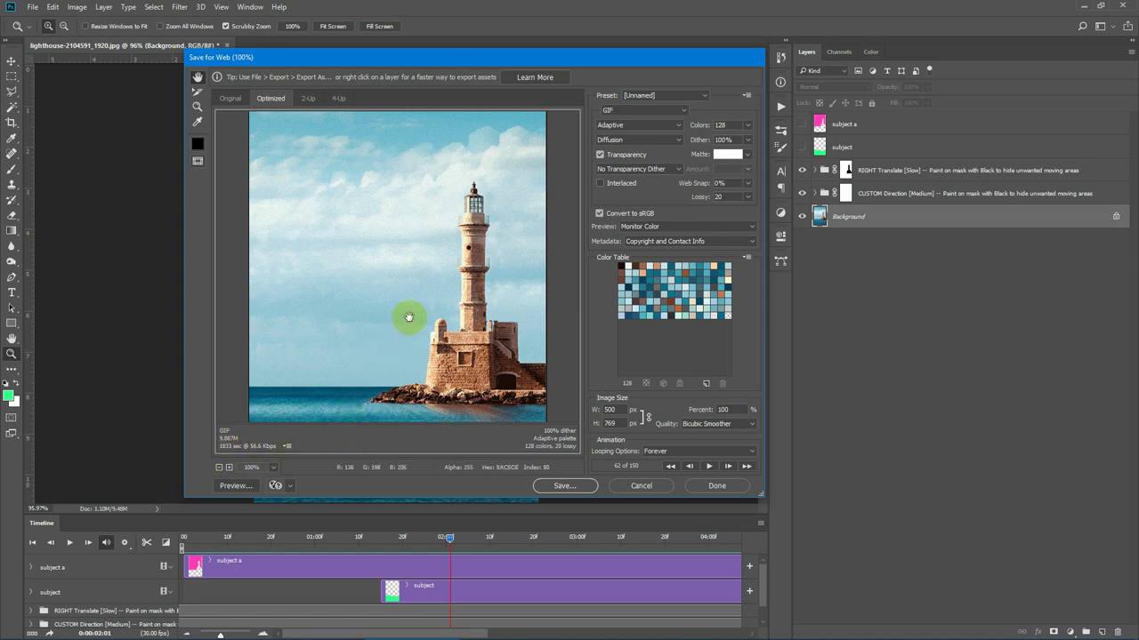
pyautogui.click(640, 488)
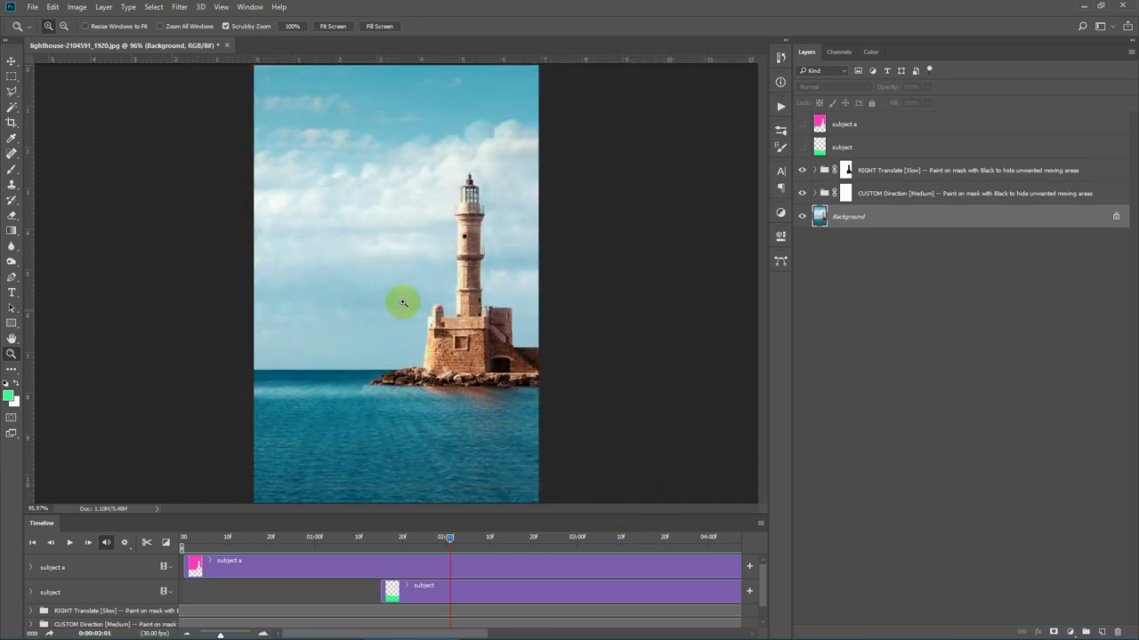
# - Switch to File Explorer and open cascade-1846424_1920.jpg from the test folder as a separate document in Photoshop
pyautogui.click(266, 630)
pyautogui.click(190, 86)
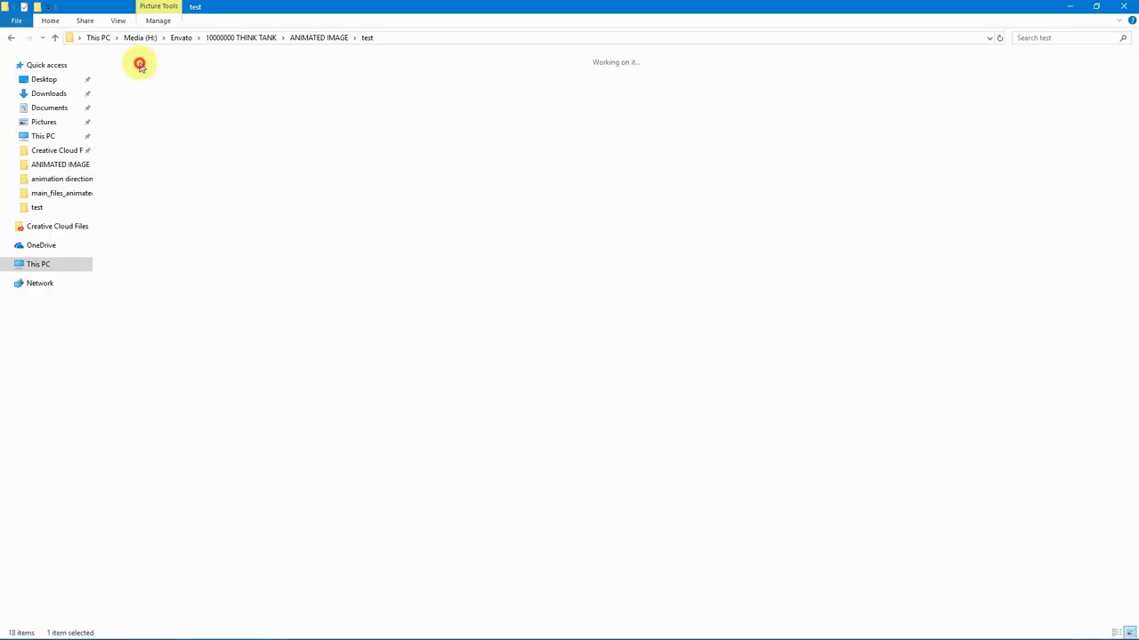
pyautogui.moveTo(140, 64); pyautogui.dragTo(409, 275)
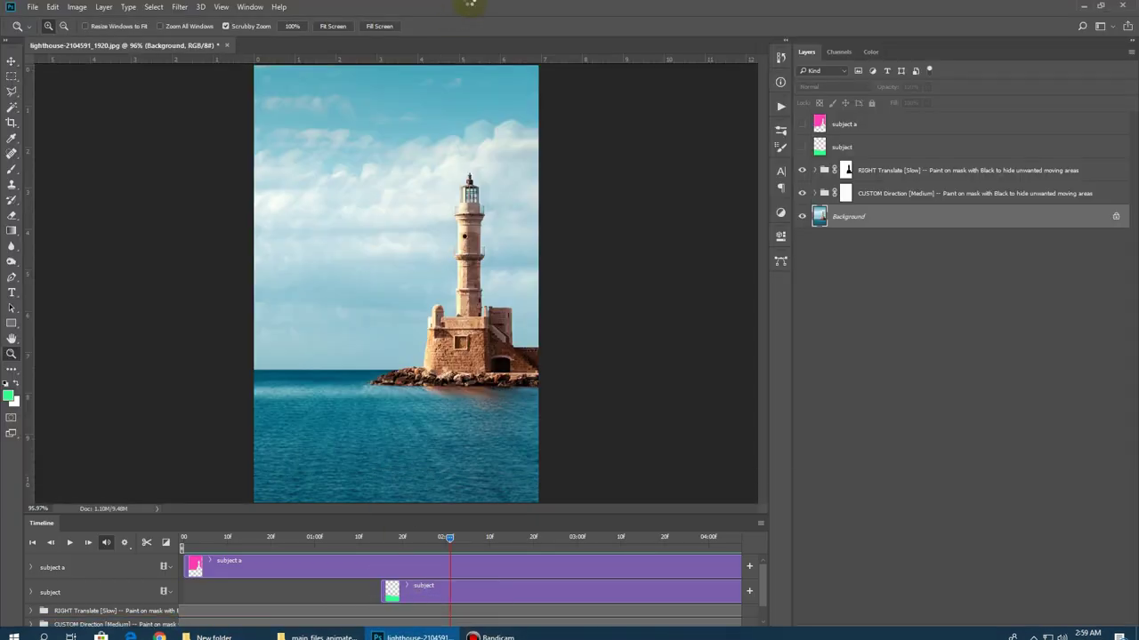
pyautogui.moveTo(470, 5); pyautogui.dragTo(471, 9)
# - Resize the waterfall image to 600 pixels wide with proportions kept, at a resolution of 72 pixels per inch
pyautogui.click(76, 8)
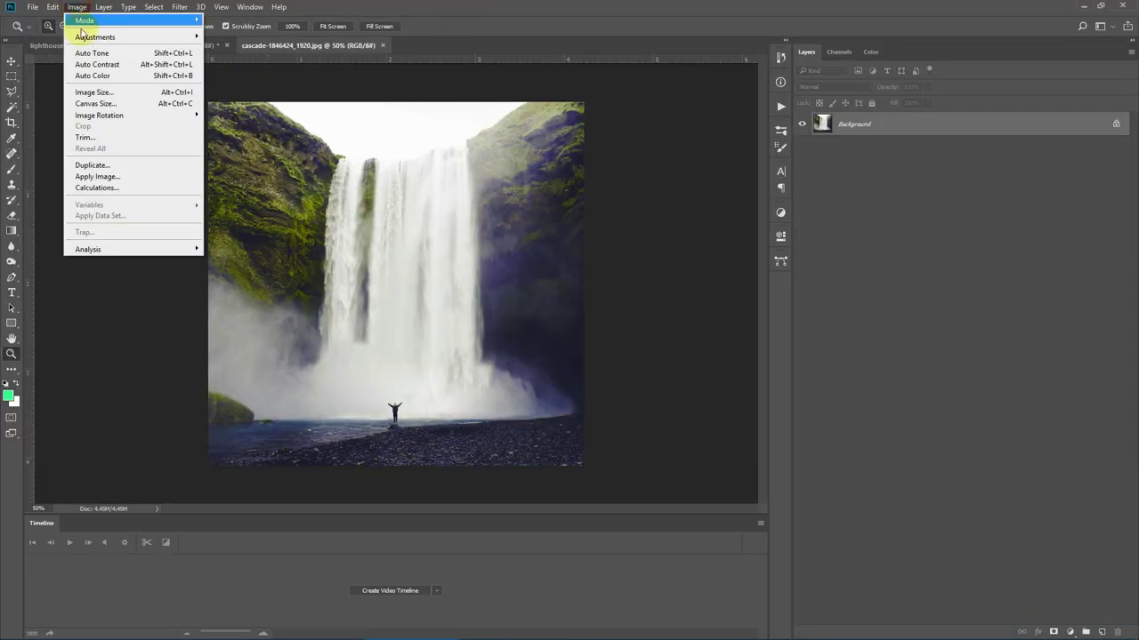
pyautogui.click(94, 92)
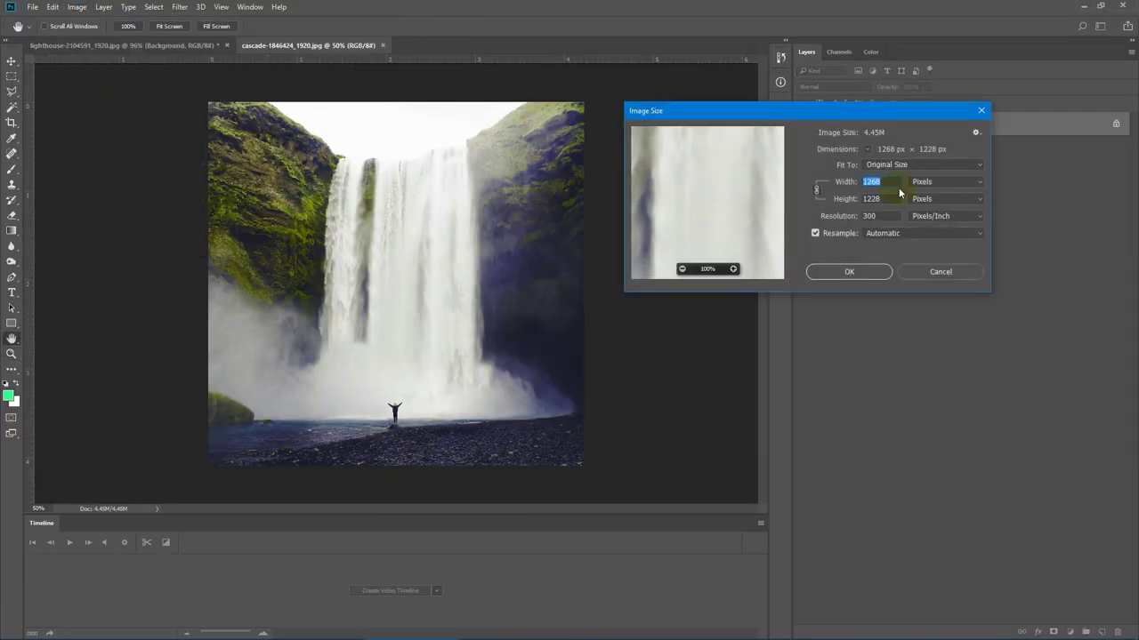
pyautogui.write('600')
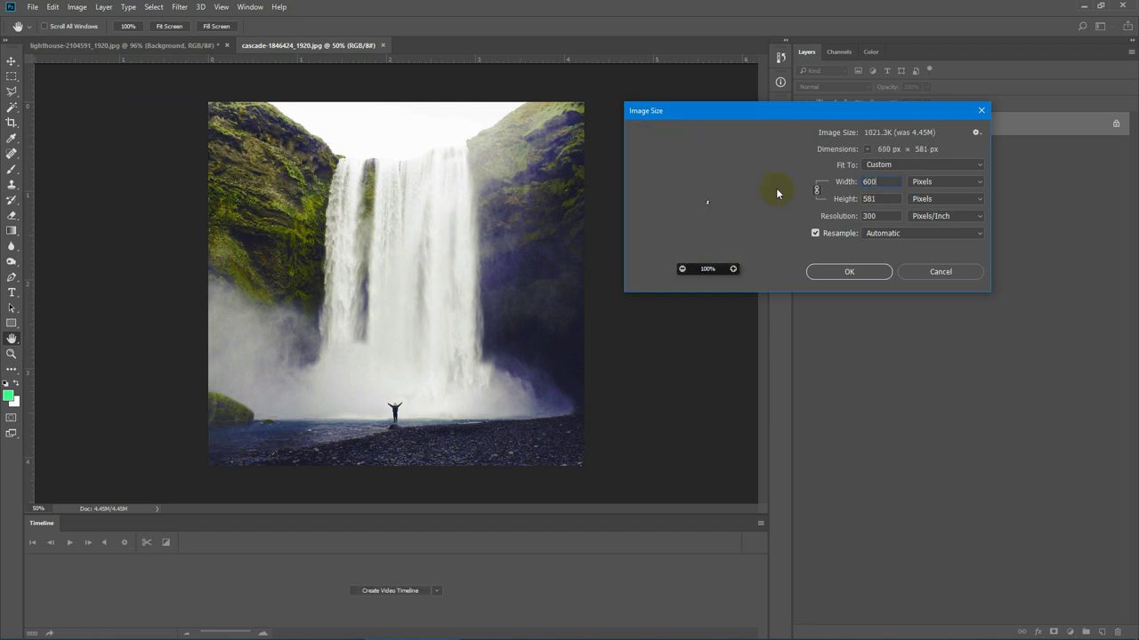
pyautogui.click(882, 218)
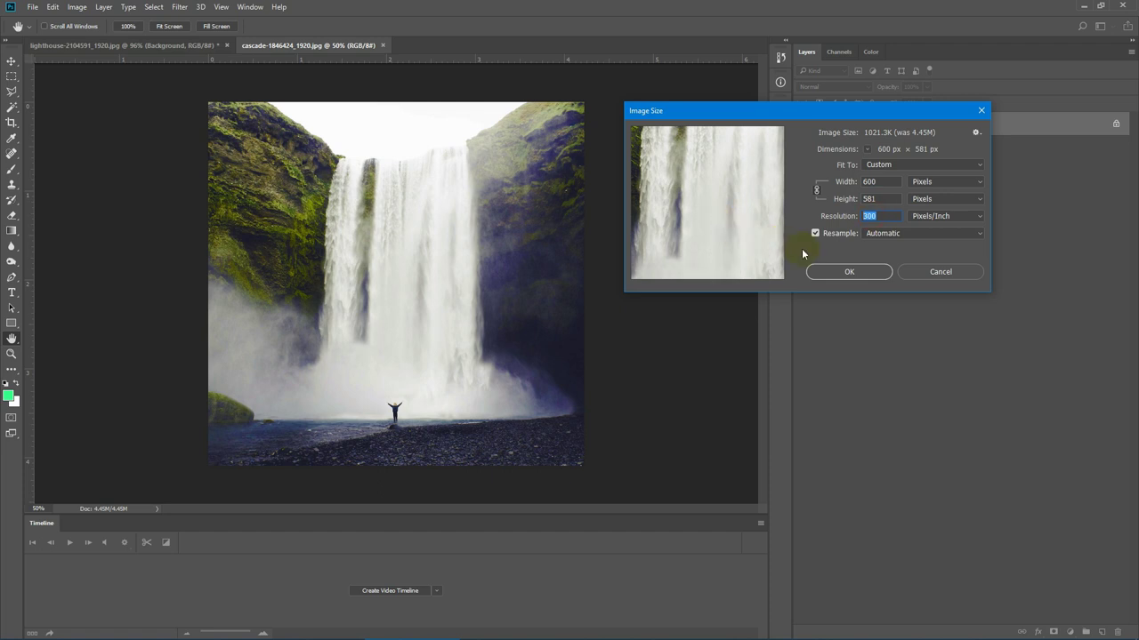
pyautogui.write('72')
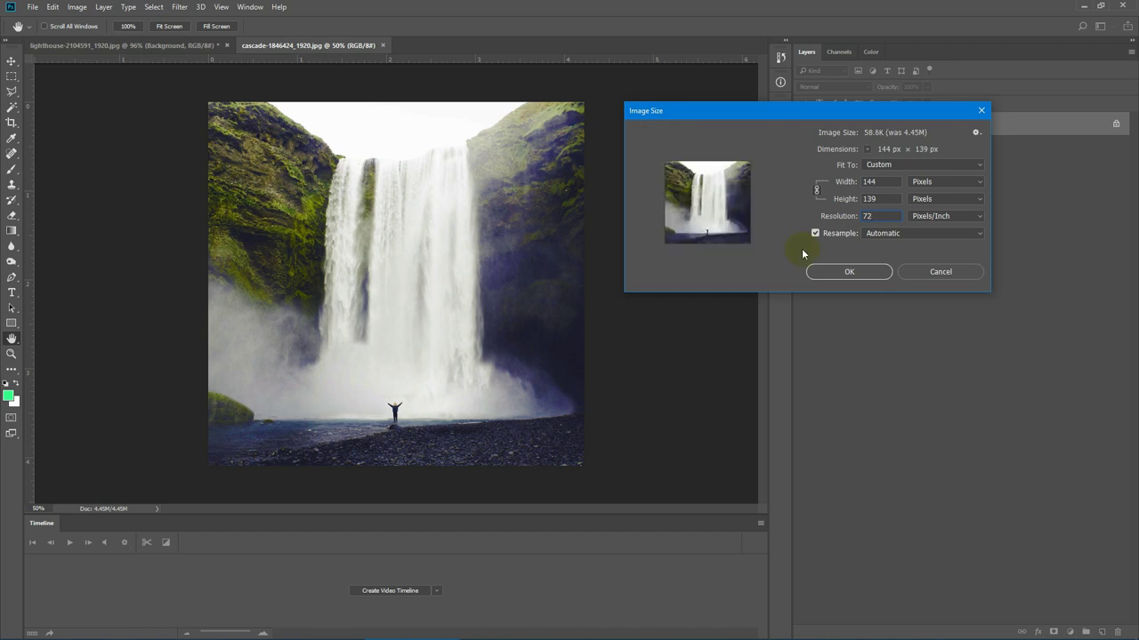
pyautogui.doubleClick(879, 181)
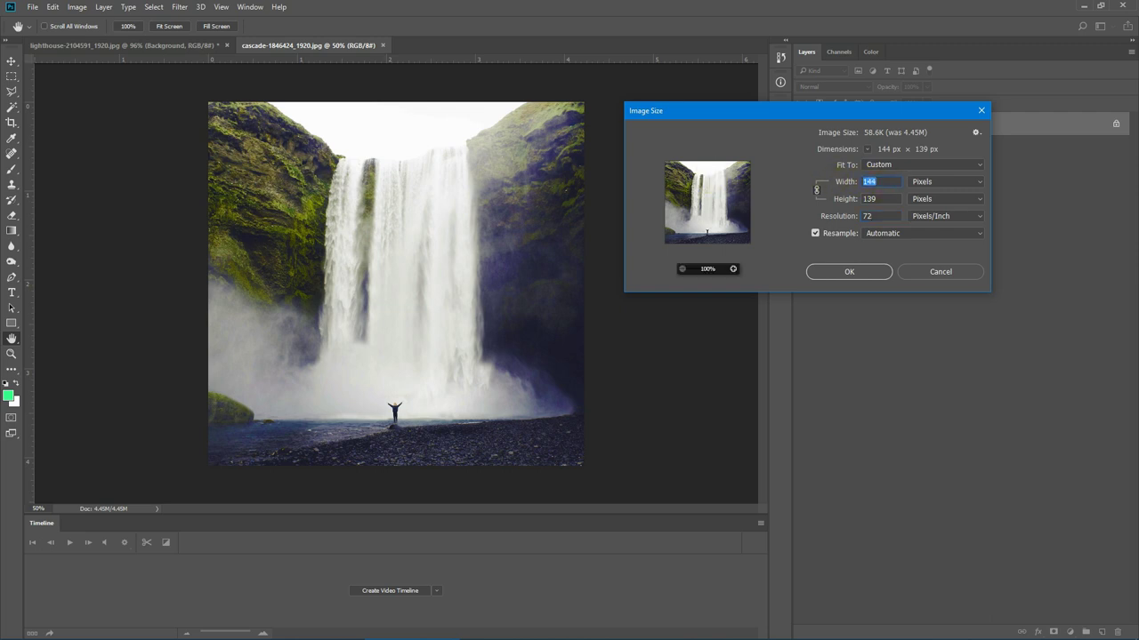
pyautogui.write('600')
pyautogui.click(846, 275)
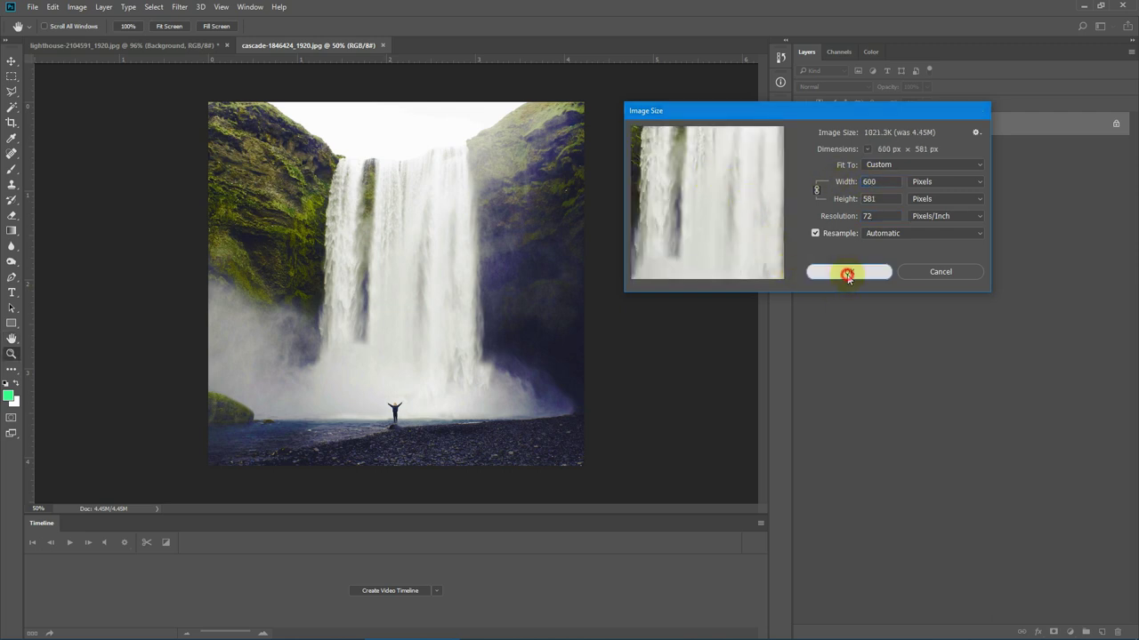
# - Add a new layer named subject above the waterfall background and widen the canvas area
pyautogui.click(12, 354)
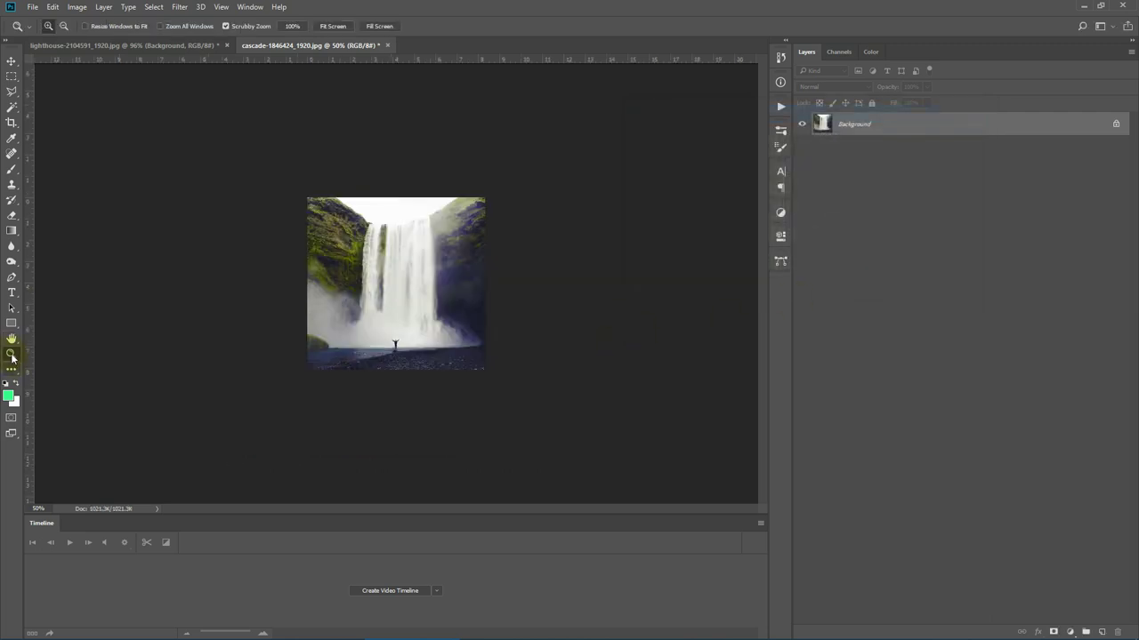
pyautogui.click(330, 26)
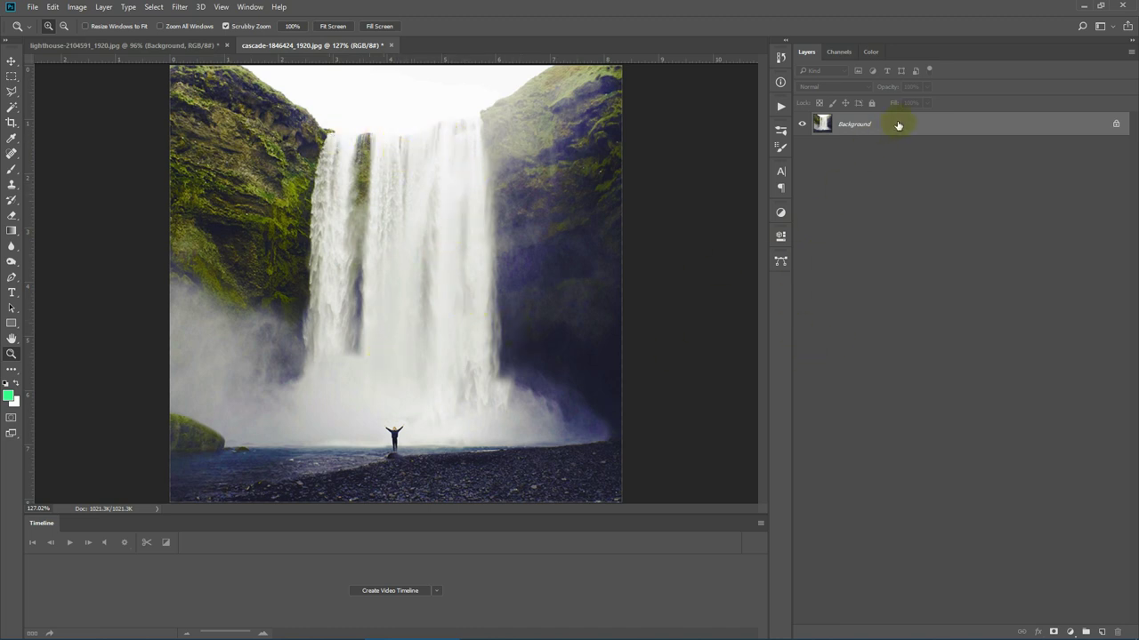
pyautogui.click(1102, 631)
pyautogui.doubleClick(845, 127)
pyautogui.write('c')
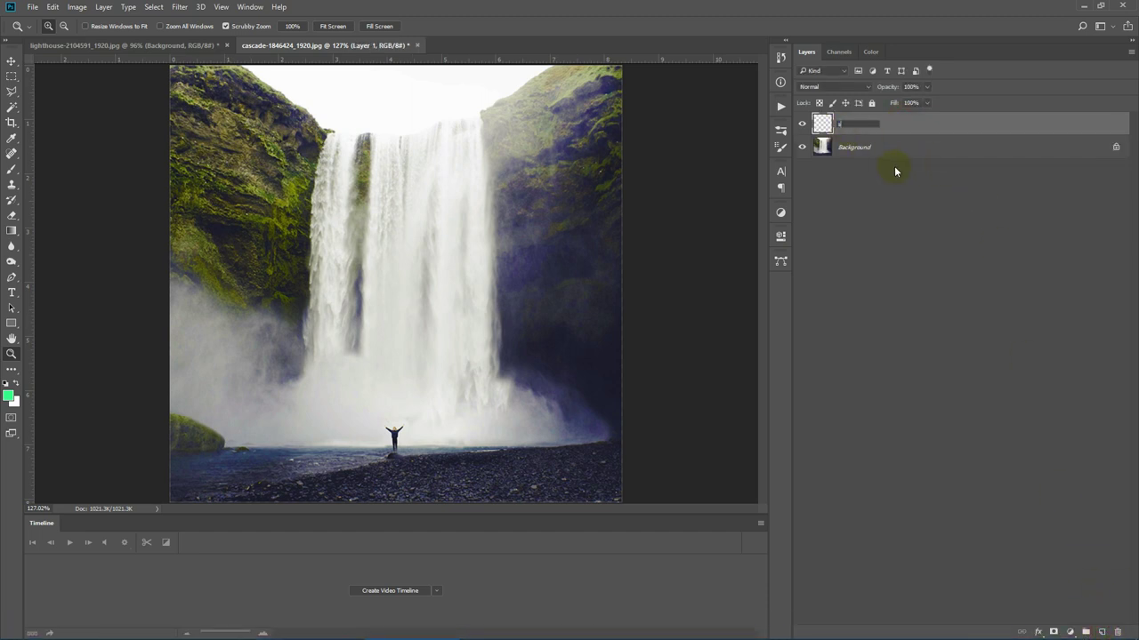
pyautogui.write('ubject')
pyautogui.click(792, 315)
pyautogui.moveTo(791, 323); pyautogui.dragTo(856, 321)
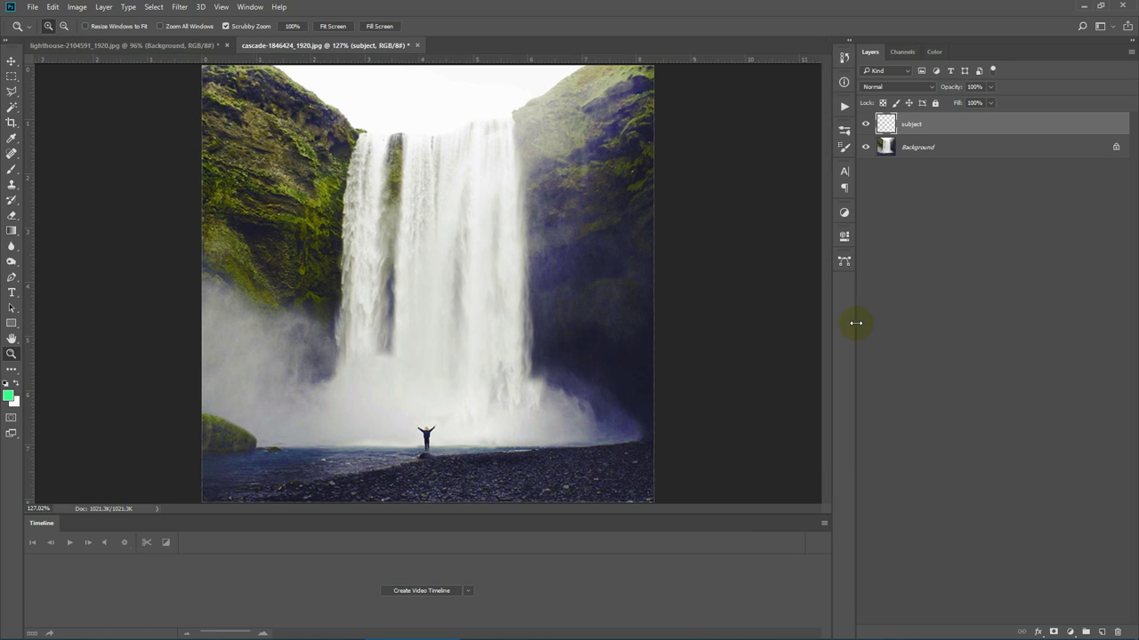
# - Brush a green outline around the narrow left strand of the waterfall and across below the dark rock gap
pyautogui.click(11, 170)
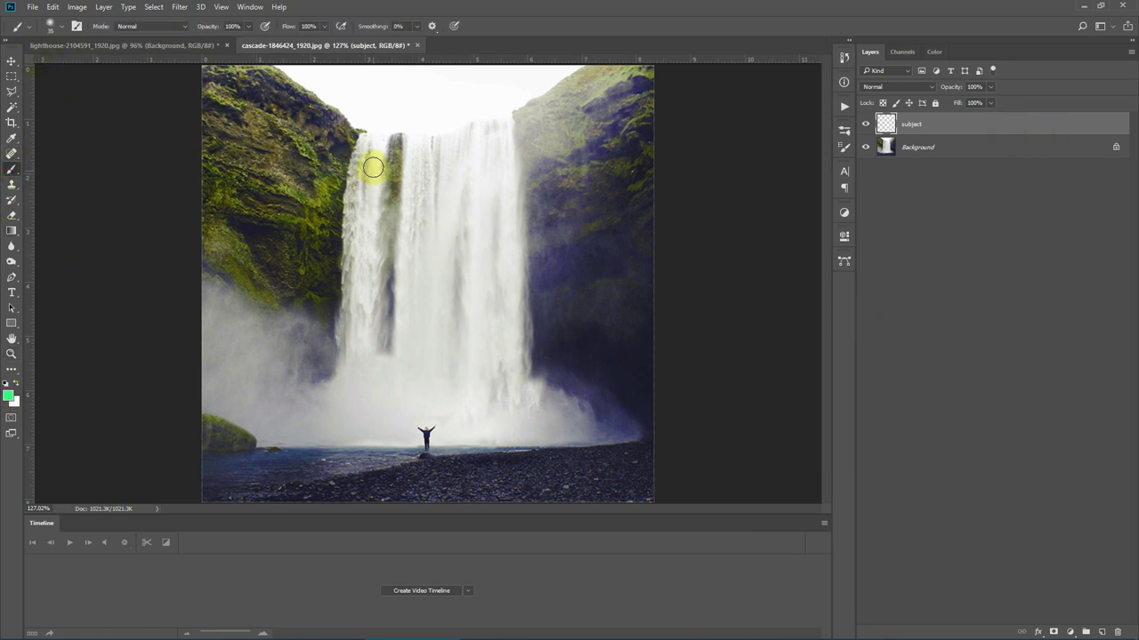
pyautogui.moveTo(380, 144)
pyautogui.mouseDown()
pyautogui.moveTo(361, 147)
pyautogui.moveTo(353, 189)
pyautogui.moveTo(360, 165)
pyautogui.mouseUp()
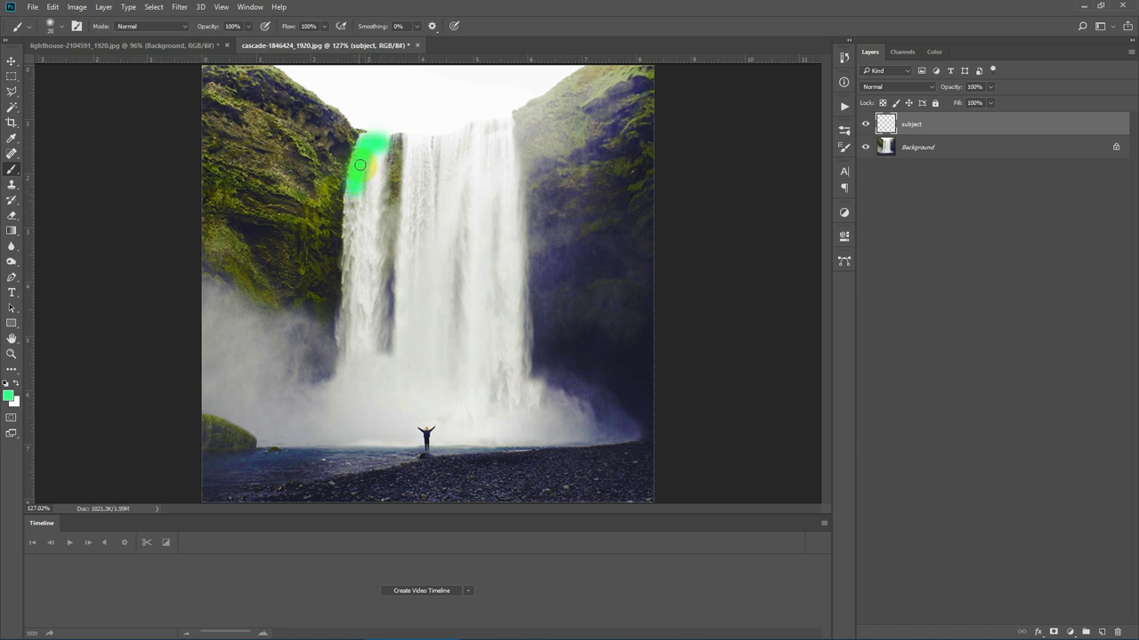
pyautogui.hotkey('ctrl', 'z')
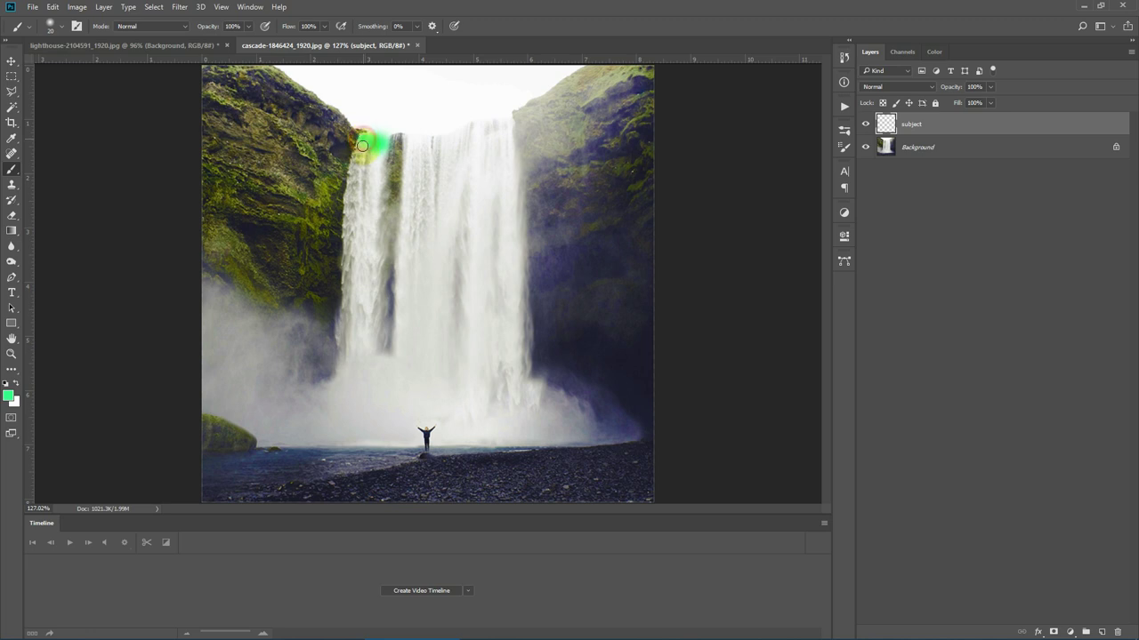
pyautogui.moveTo(357, 165); pyautogui.dragTo(340, 409)
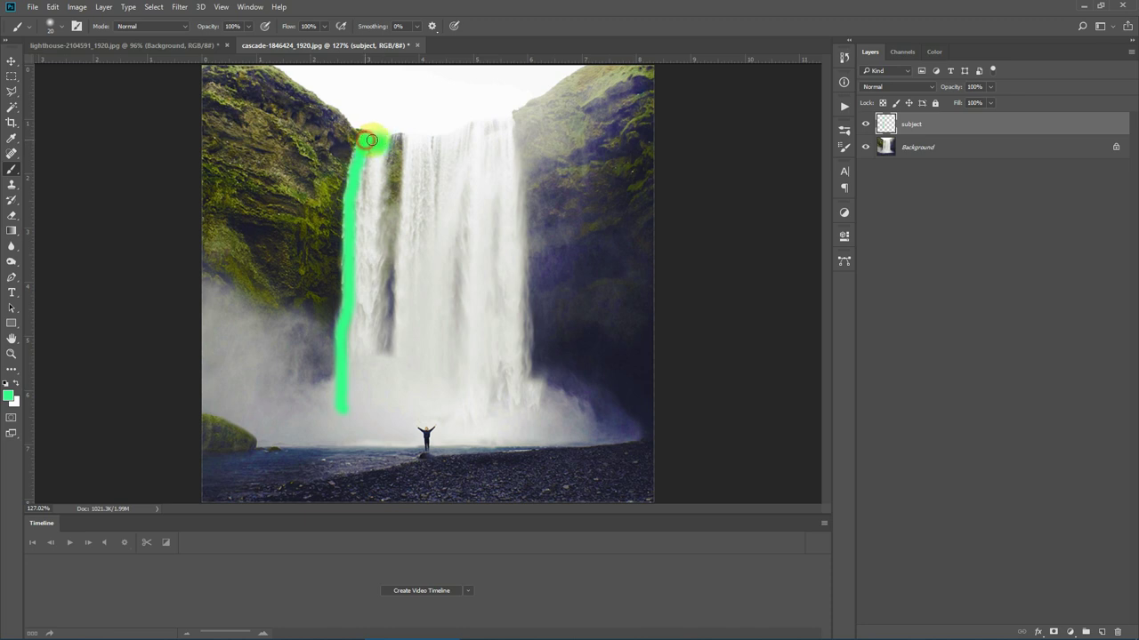
pyautogui.moveTo(383, 141)
pyautogui.mouseDown()
pyautogui.moveTo(378, 348)
pyautogui.moveTo(361, 411)
pyautogui.mouseUp()
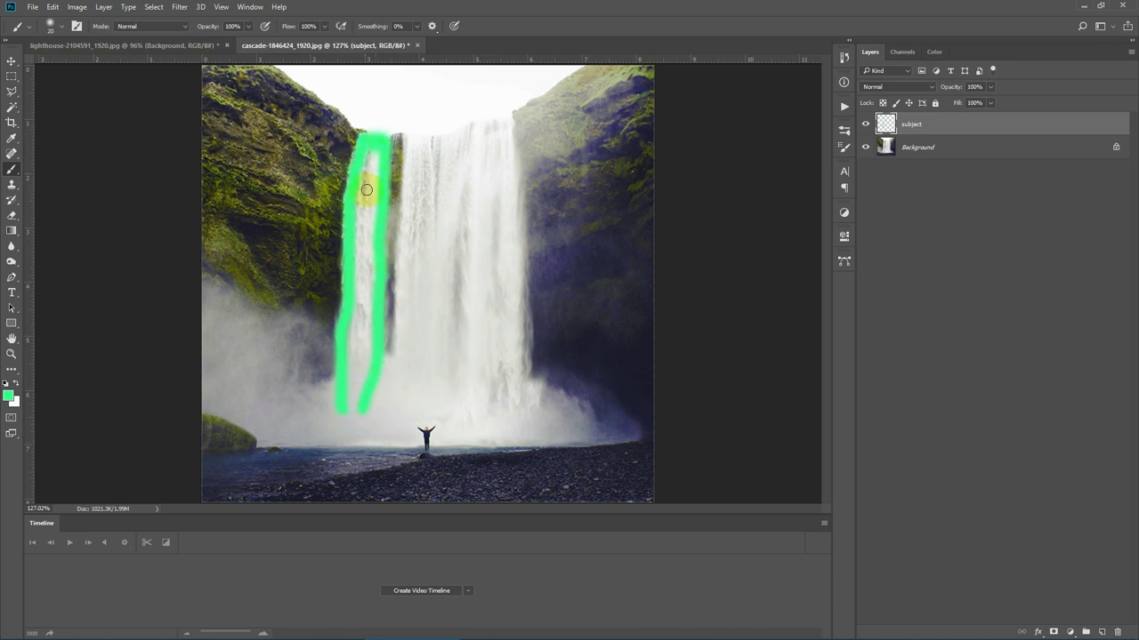
pyautogui.click(378, 366)
pyautogui.keyDown('shift'); pyautogui.click(404, 374); pyautogui.keyUp('shift')
# - Outline the wide main fall and its base around the standing person in green, and fill both waterfall sections
pyautogui.moveTo(415, 139)
pyautogui.mouseDown()
pyautogui.moveTo(407, 338)
pyautogui.moveTo(407, 321)
pyautogui.mouseUp()
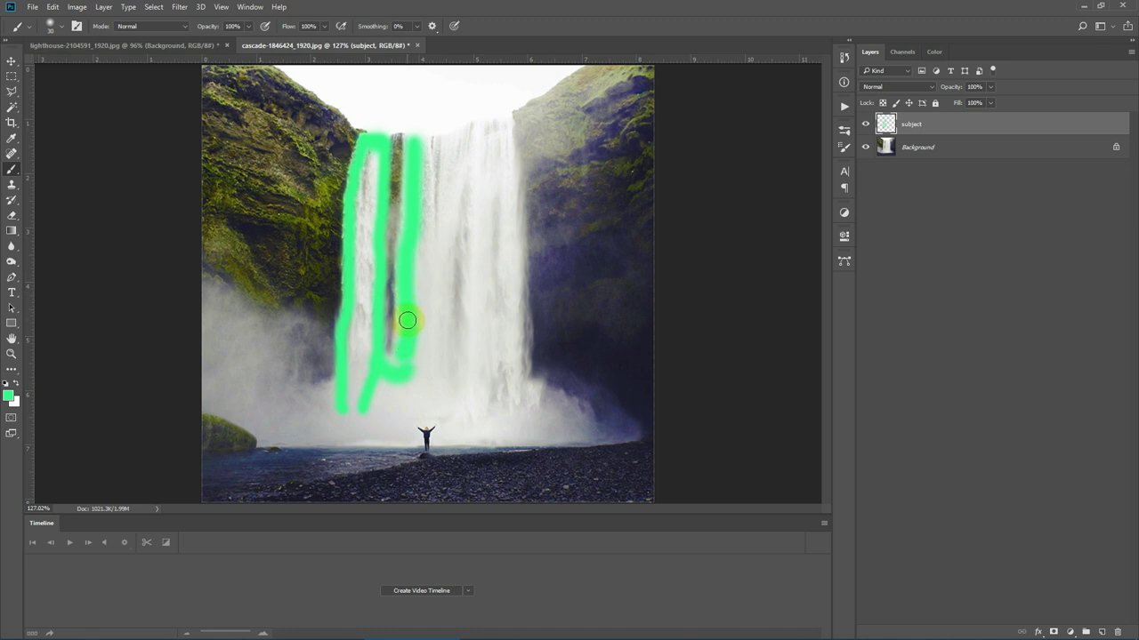
pyautogui.click(418, 142)
pyautogui.moveTo(435, 145)
pyautogui.mouseDown()
pyautogui.moveTo(504, 124)
pyautogui.moveTo(517, 218)
pyautogui.moveTo(509, 365)
pyautogui.moveTo(515, 319)
pyautogui.mouseUp()
pyautogui.moveTo(520, 347)
pyautogui.mouseDown()
pyautogui.moveTo(516, 393)
pyautogui.moveTo(520, 365)
pyautogui.moveTo(498, 349)
pyautogui.moveTo(511, 399)
pyautogui.moveTo(519, 393)
pyautogui.moveTo(514, 423)
pyautogui.moveTo(530, 407)
pyautogui.moveTo(516, 432)
pyautogui.moveTo(451, 434)
pyautogui.moveTo(438, 415)
pyautogui.moveTo(407, 421)
pyautogui.moveTo(406, 436)
pyautogui.moveTo(349, 435)
pyautogui.mouseUp()
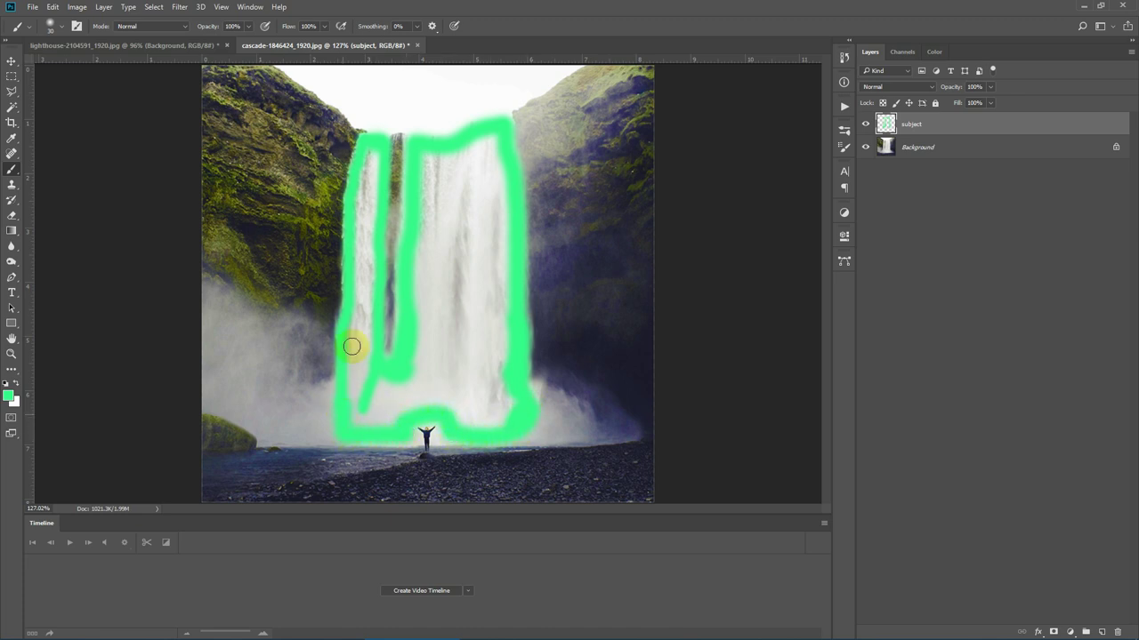
pyautogui.moveTo(371, 145)
pyautogui.mouseDown()
pyautogui.moveTo(360, 405)
pyautogui.moveTo(352, 337)
pyautogui.moveTo(364, 170)
pyautogui.mouseUp()
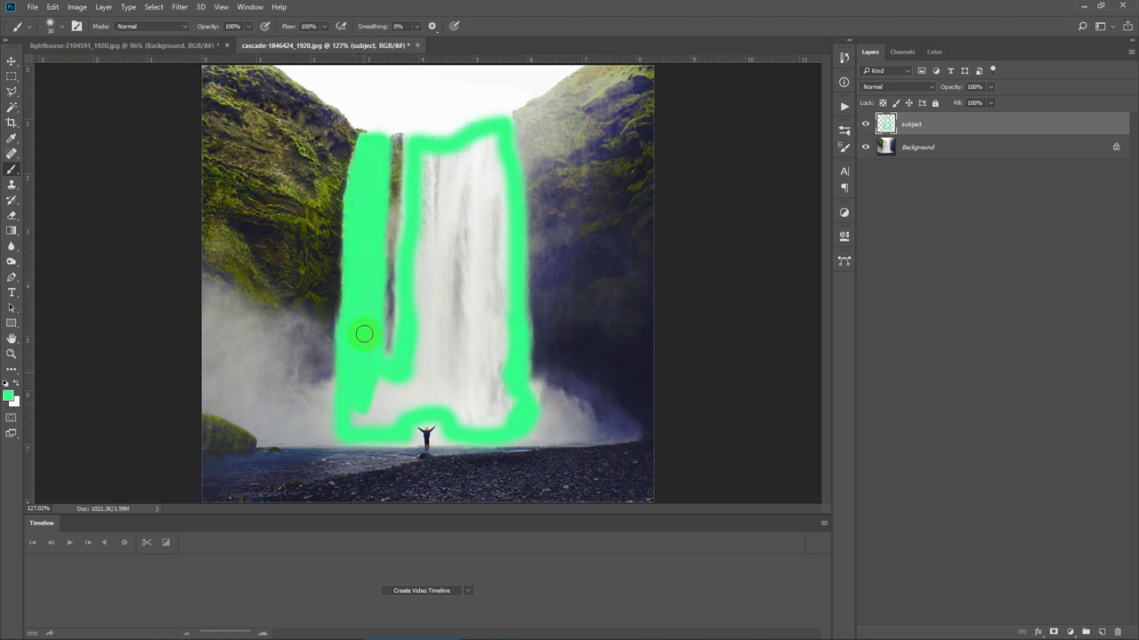
pyautogui.moveTo(425, 191)
pyautogui.mouseDown()
pyautogui.moveTo(430, 161)
pyautogui.moveTo(492, 139)
pyautogui.moveTo(507, 220)
pyautogui.moveTo(503, 418)
pyautogui.moveTo(411, 410)
pyautogui.moveTo(365, 424)
pyautogui.moveTo(365, 400)
pyautogui.moveTo(470, 377)
pyautogui.moveTo(496, 401)
pyautogui.moveTo(436, 407)
pyautogui.moveTo(480, 412)
pyautogui.moveTo(498, 328)
pyautogui.moveTo(470, 367)
pyautogui.moveTo(466, 401)
pyautogui.moveTo(478, 178)
pyautogui.moveTo(492, 410)
pyautogui.moveTo(505, 409)
pyautogui.moveTo(495, 180)
pyautogui.moveTo(451, 152)
pyautogui.moveTo(432, 156)
pyautogui.moveTo(424, 184)
pyautogui.moveTo(412, 375)
pyautogui.moveTo(444, 181)
pyautogui.moveTo(441, 359)
pyautogui.moveTo(475, 175)
pyautogui.moveTo(442, 266)
pyautogui.moveTo(443, 368)
pyautogui.moveTo(445, 230)
pyautogui.moveTo(450, 359)
pyautogui.mouseUp()
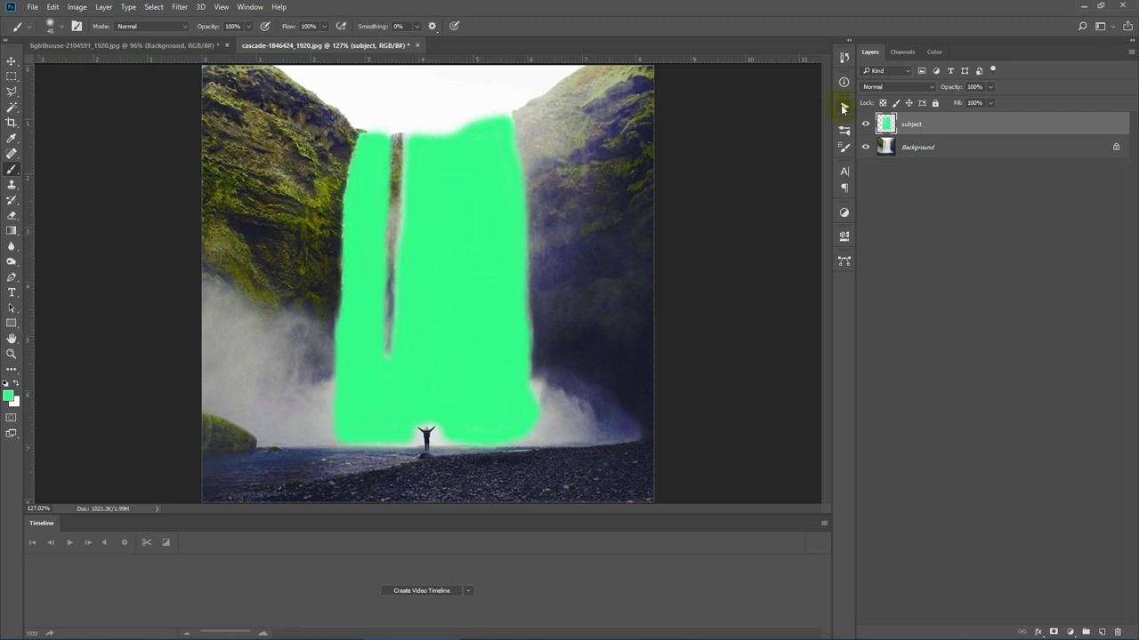
# - Run the BOTTOM Stretch [Medium] action on the painted waterfall and play back the resulting animation
pyautogui.click(843, 107)
pyautogui.scroll(-3, 746, 286)
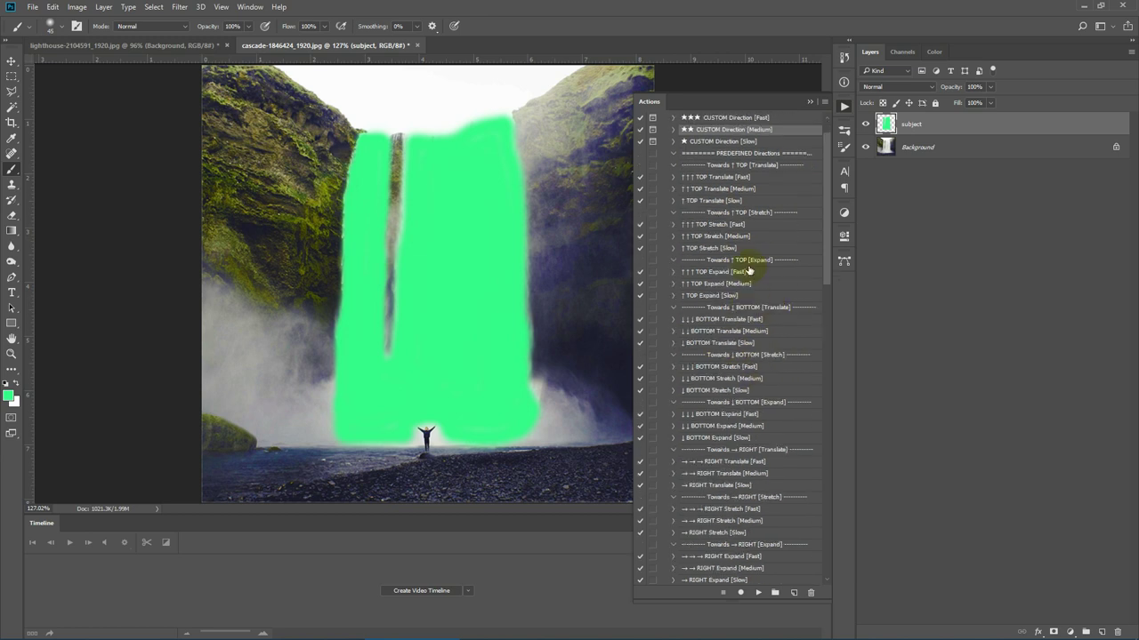
pyautogui.click(739, 368)
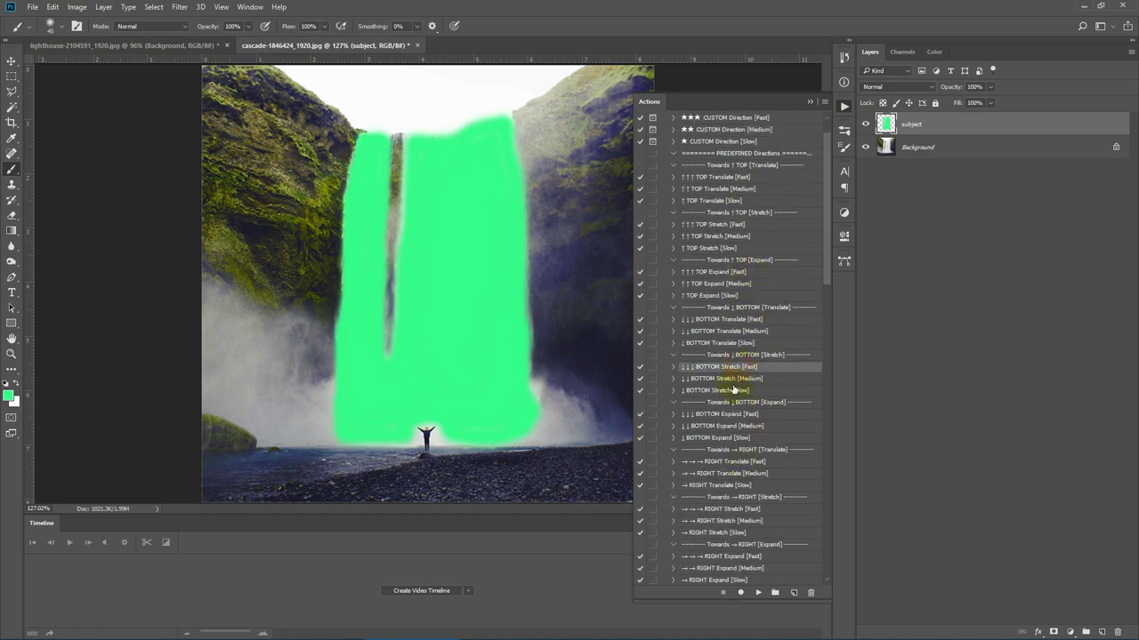
pyautogui.click(731, 379)
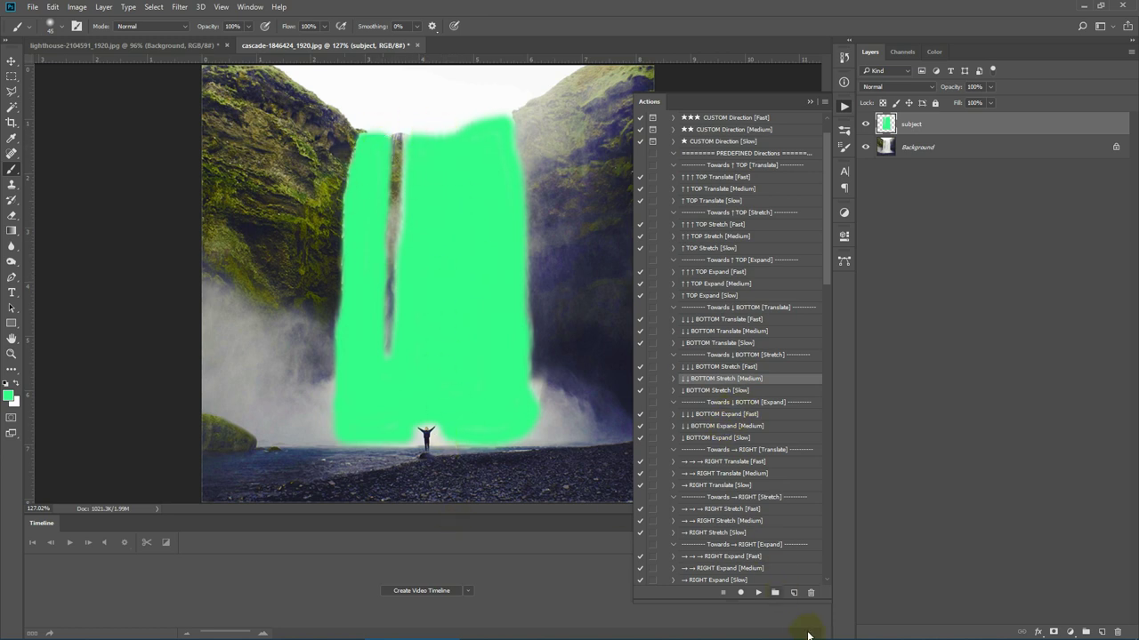
pyautogui.click(758, 593)
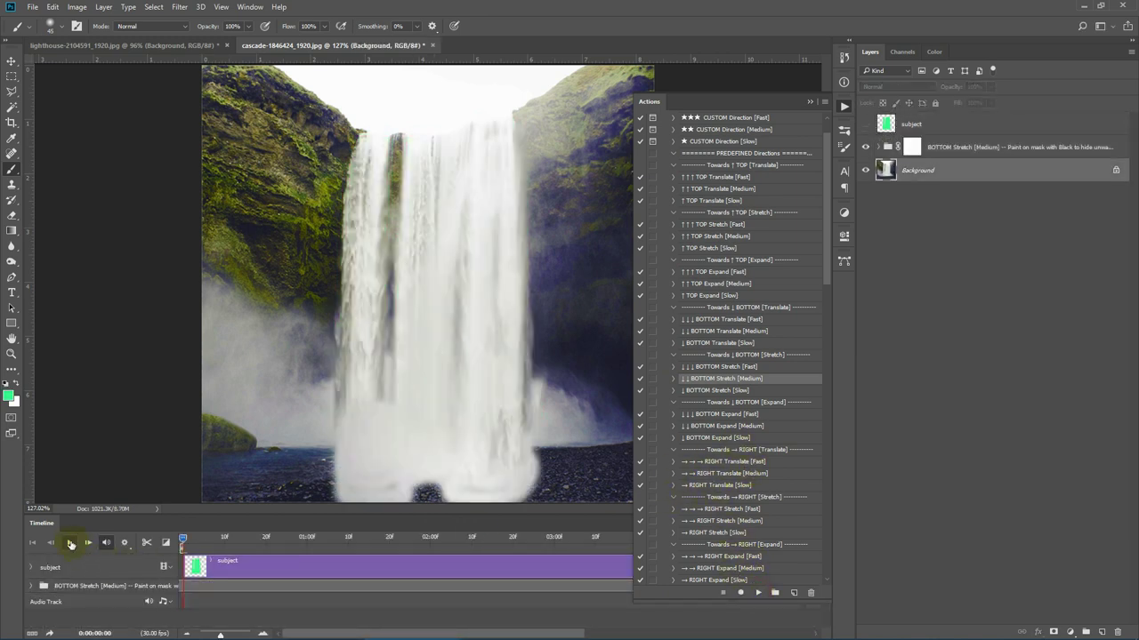
pyautogui.click(72, 544)
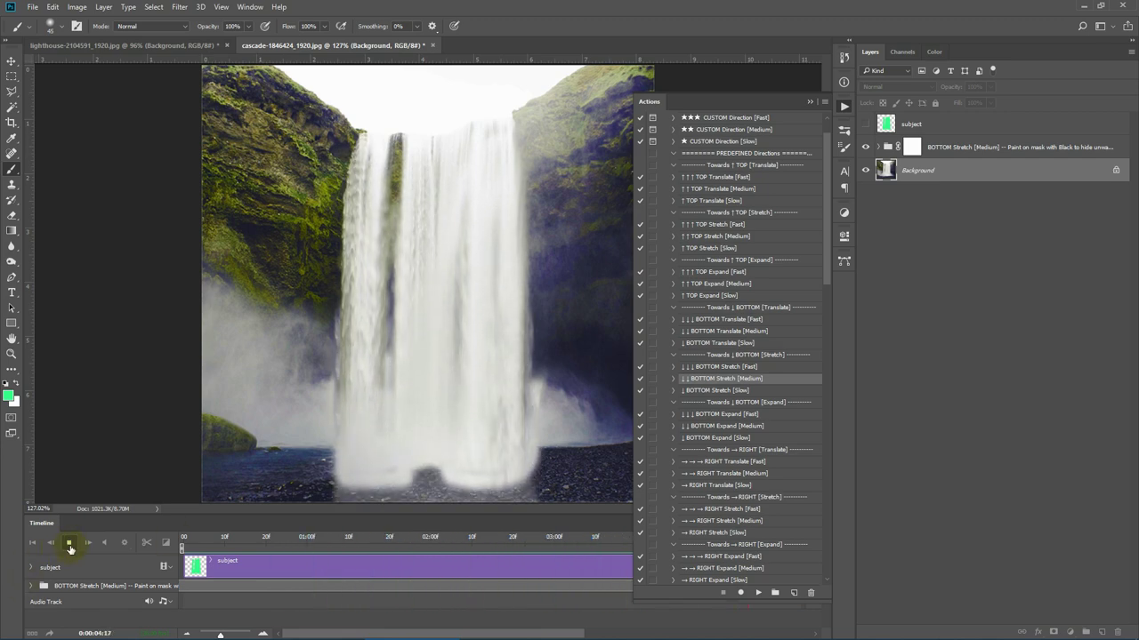
pyautogui.click(69, 544)
# - Paint black on the BOTTOM Stretch group's mask over the person and the waterfall's lower overflow, and preview the animation
pyautogui.click(912, 151)
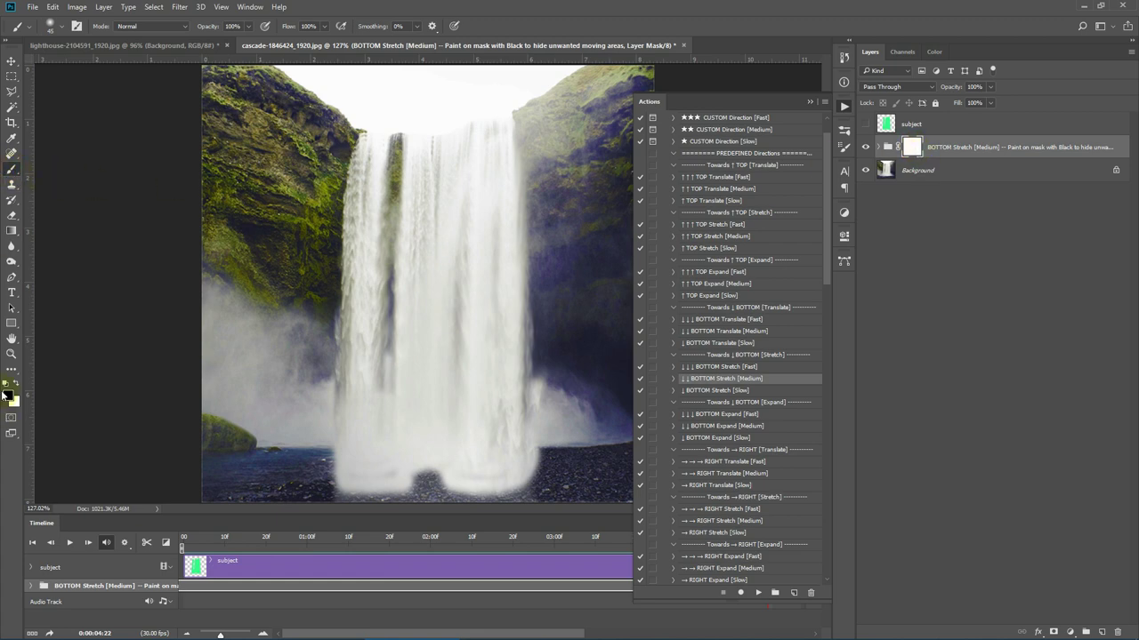
pyautogui.moveTo(450, 469)
pyautogui.mouseDown()
pyautogui.moveTo(420, 456)
pyautogui.moveTo(429, 424)
pyautogui.moveTo(416, 430)
pyautogui.moveTo(419, 452)
pyautogui.moveTo(327, 452)
pyautogui.moveTo(568, 457)
pyautogui.moveTo(523, 469)
pyautogui.moveTo(510, 489)
pyautogui.moveTo(547, 511)
pyautogui.moveTo(340, 487)
pyautogui.moveTo(367, 462)
pyautogui.mouseUp()
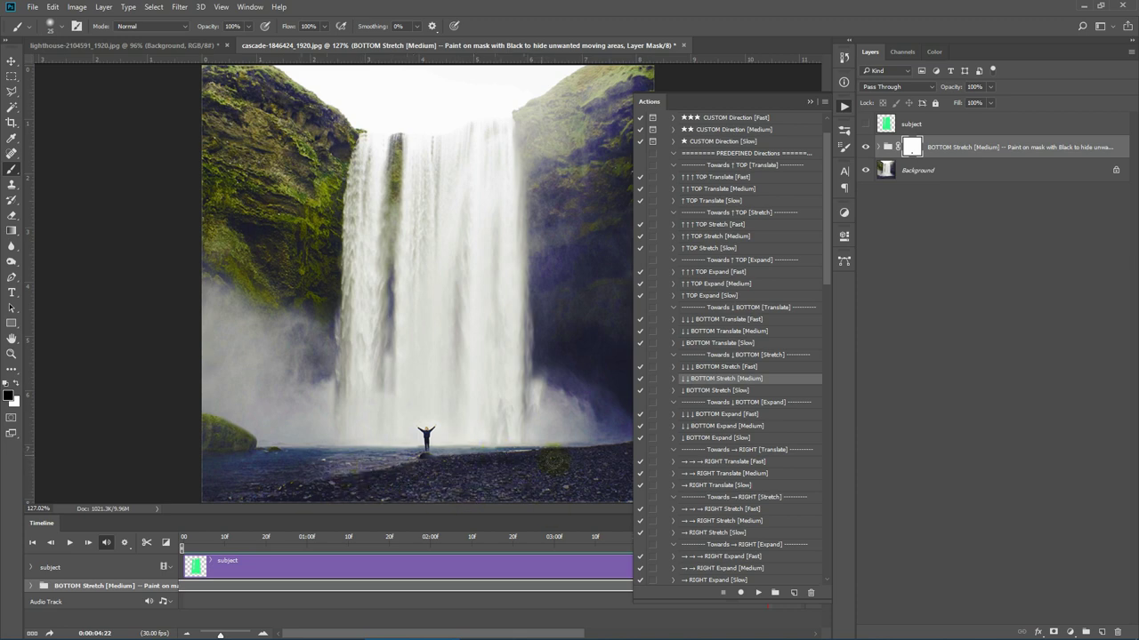
pyautogui.click(72, 544)
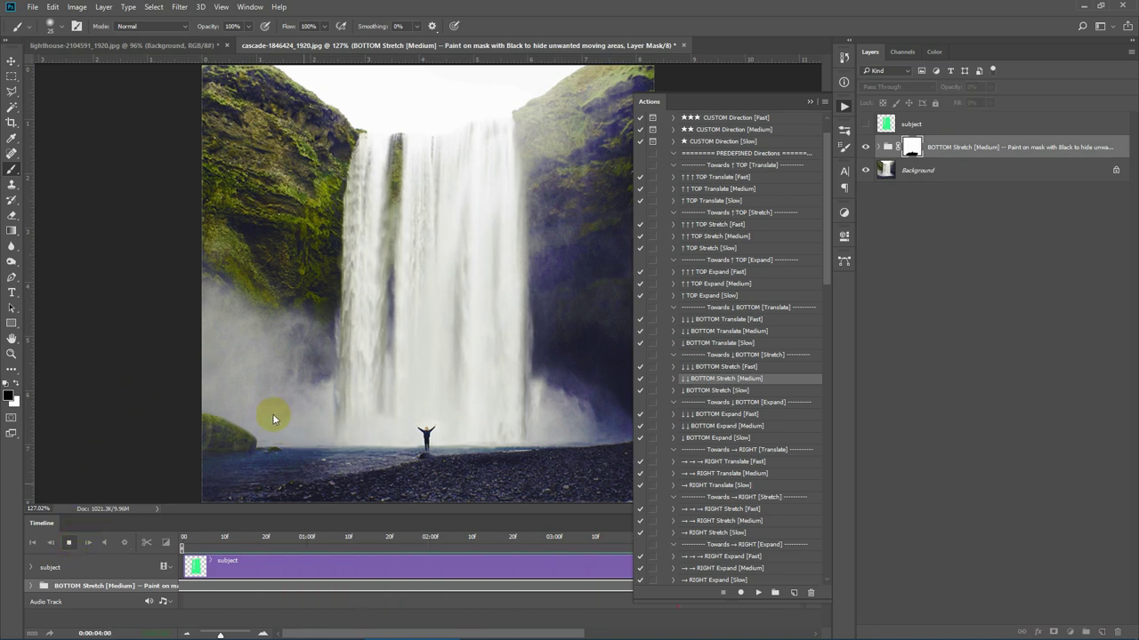
pyautogui.click(69, 544)
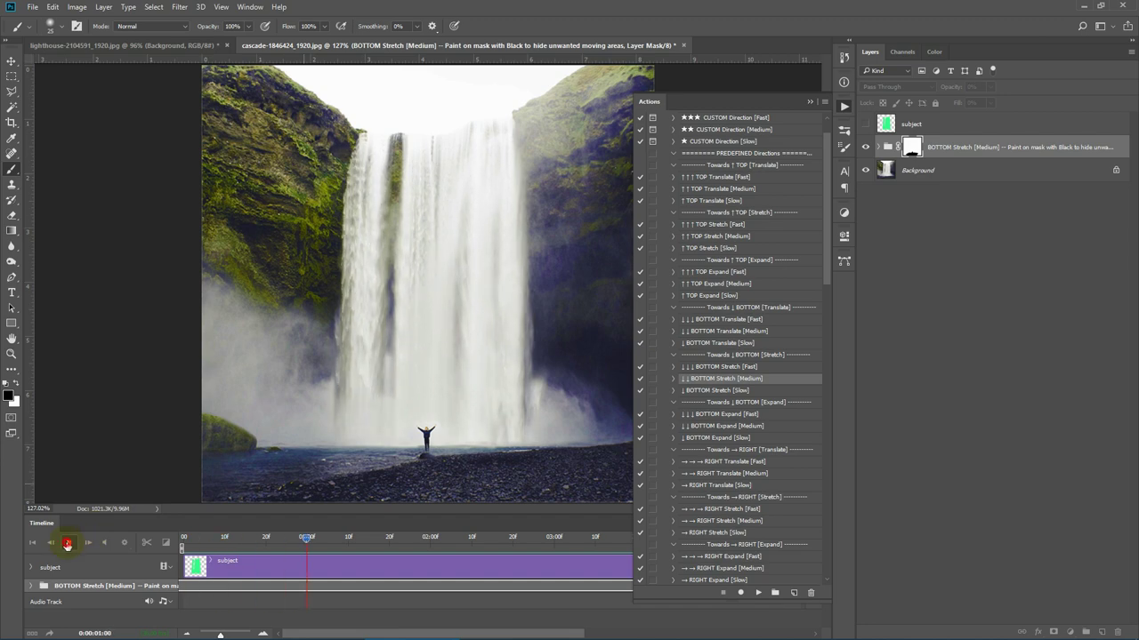
# - At the start of the timeline, add a layer named subject above the BOTTOM Stretch group and rename the painted layer subject a
pyautogui.click(313, 537)
pyautogui.moveTo(313, 540); pyautogui.dragTo(199, 539)
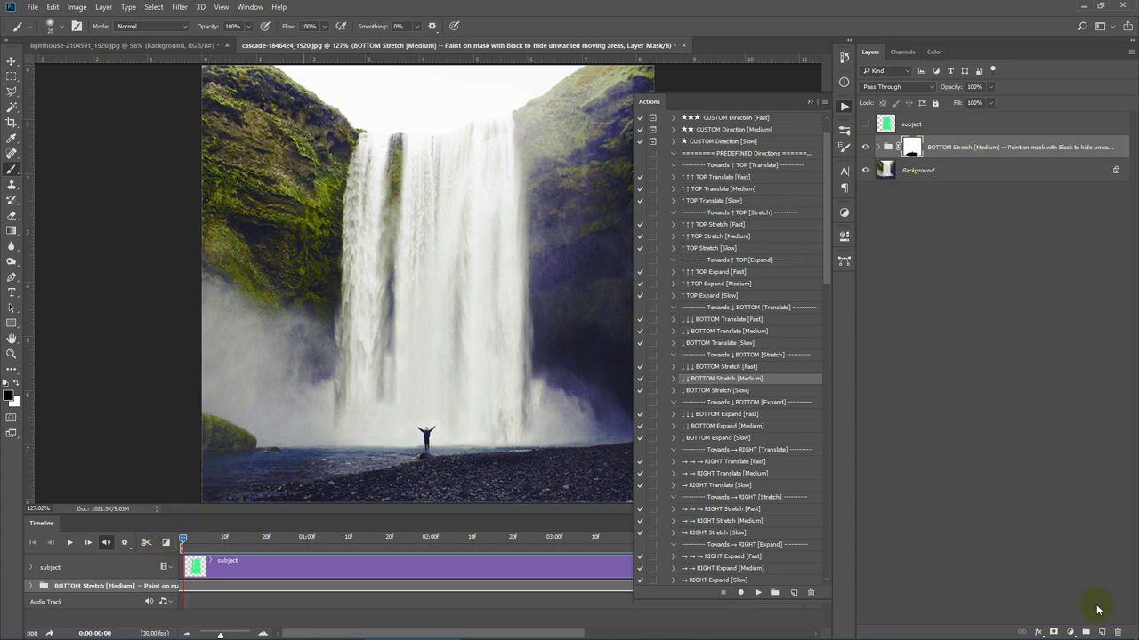
pyautogui.click(1101, 631)
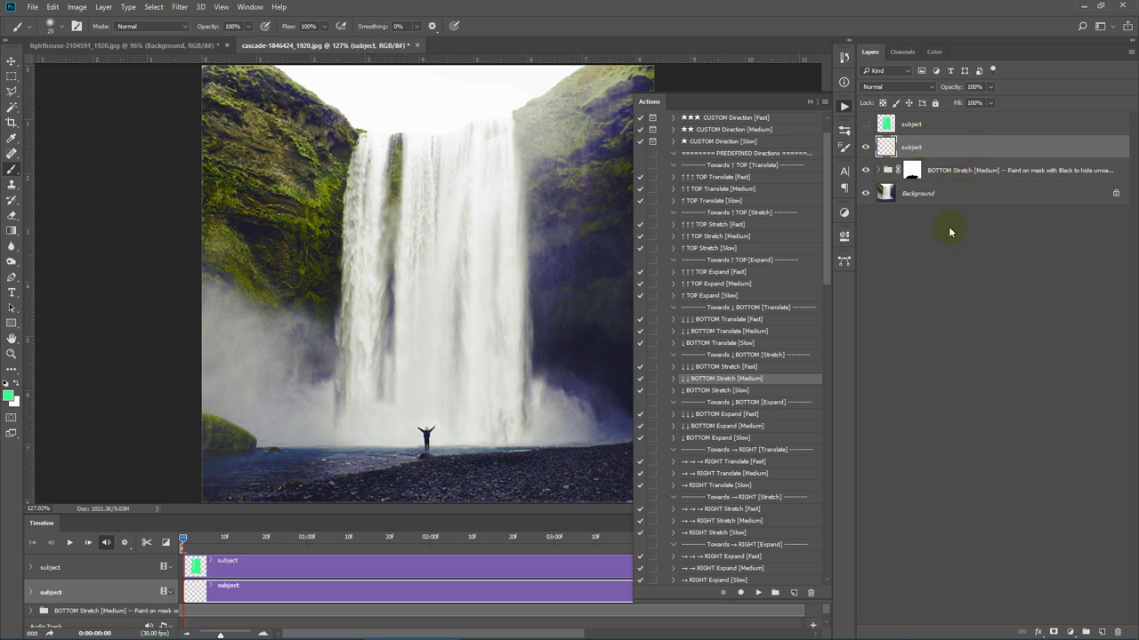
pyautogui.doubleClick(909, 123)
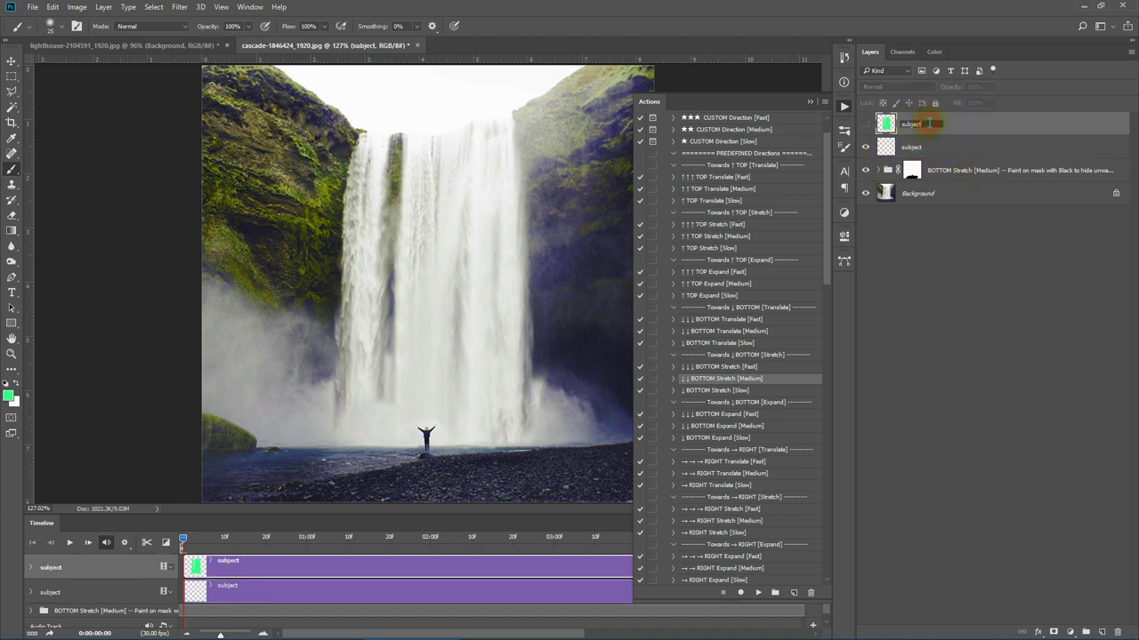
pyautogui.click(947, 139)
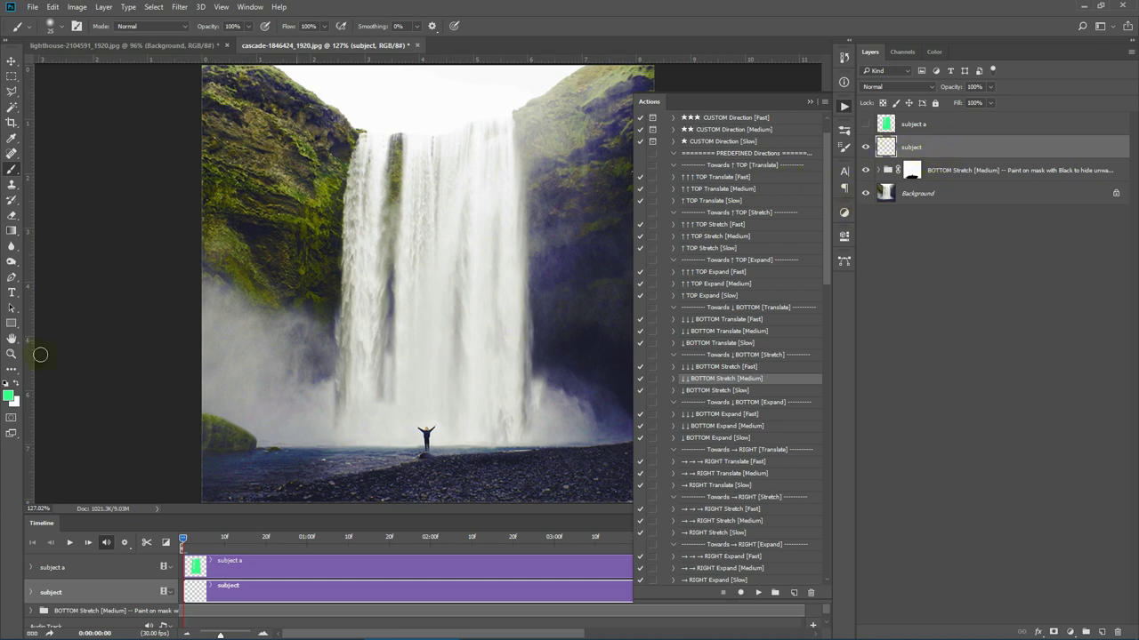
# - Set the foreground colour to blue #3bbcff and paint over the mist around the waterfall's base on the subject layer
pyautogui.click(10, 397)
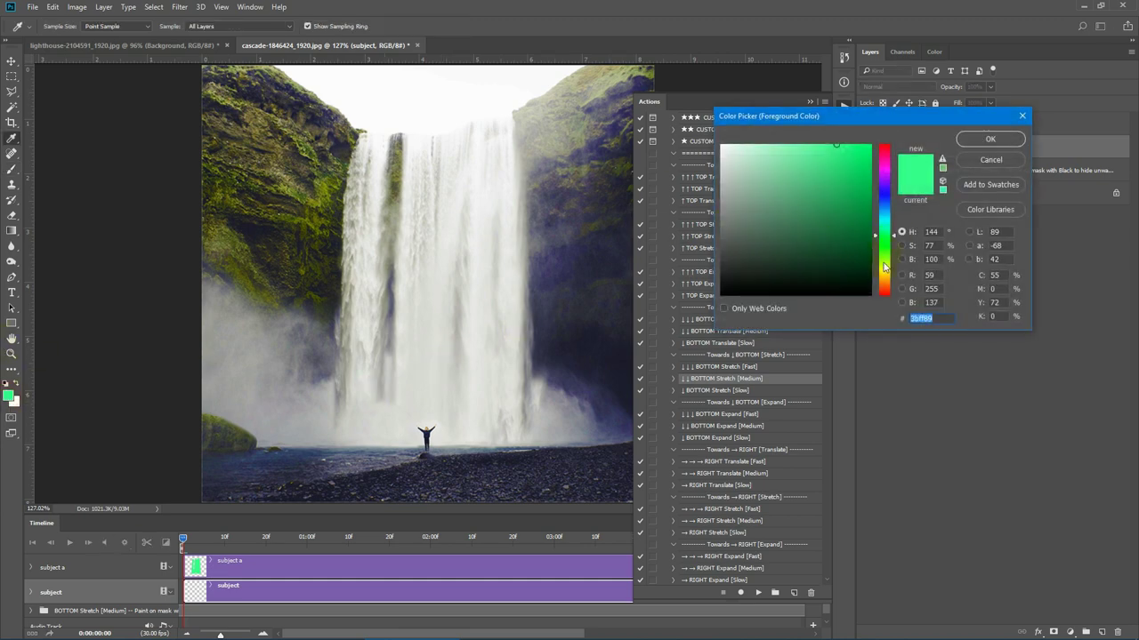
pyautogui.moveTo(887, 221); pyautogui.dragTo(887, 215)
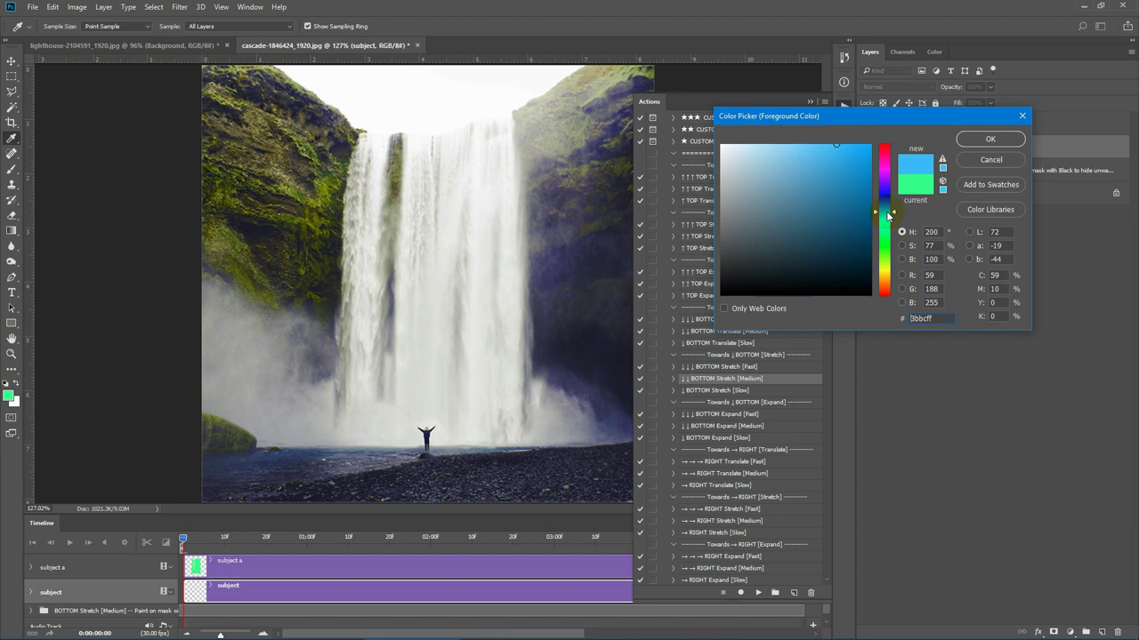
pyautogui.click(987, 138)
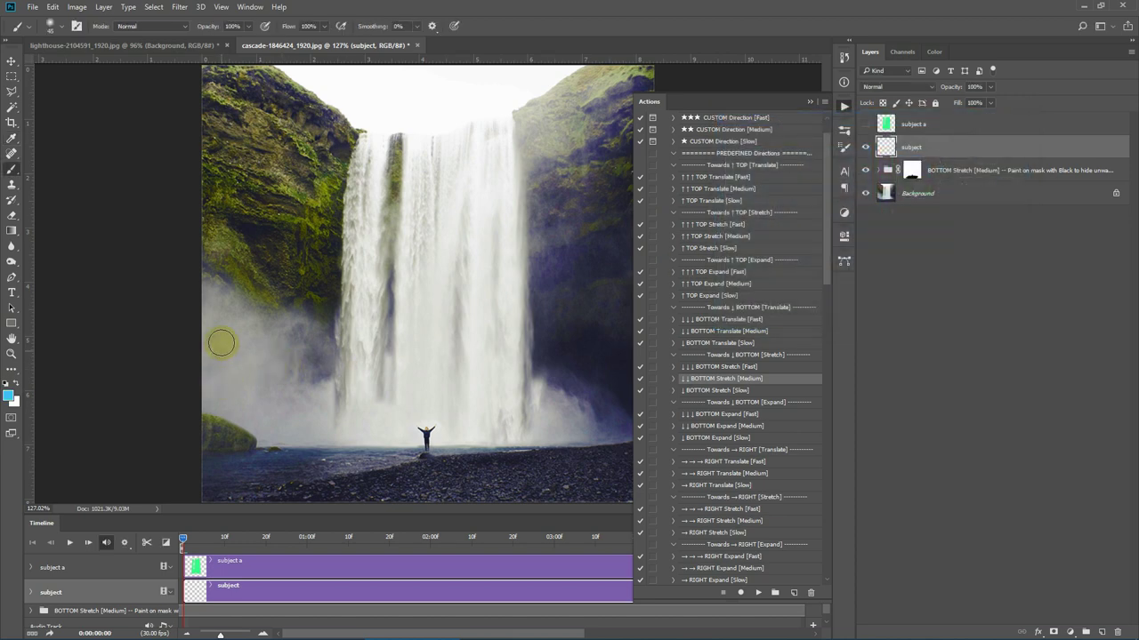
pyautogui.moveTo(201, 297)
pyautogui.mouseDown()
pyautogui.moveTo(258, 375)
pyautogui.moveTo(253, 330)
pyautogui.moveTo(281, 326)
pyautogui.moveTo(365, 367)
pyautogui.moveTo(332, 365)
pyautogui.moveTo(389, 369)
pyautogui.moveTo(375, 377)
pyautogui.moveTo(555, 406)
pyautogui.moveTo(532, 391)
pyautogui.moveTo(596, 416)
pyautogui.mouseUp()
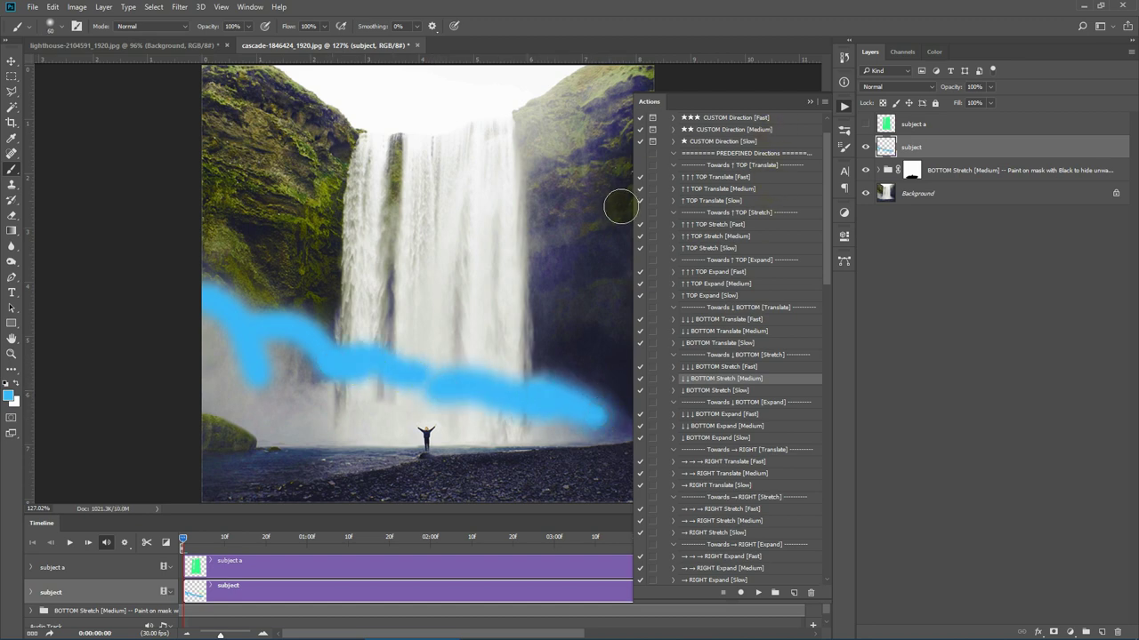
pyautogui.moveTo(651, 214); pyautogui.dragTo(667, 214)
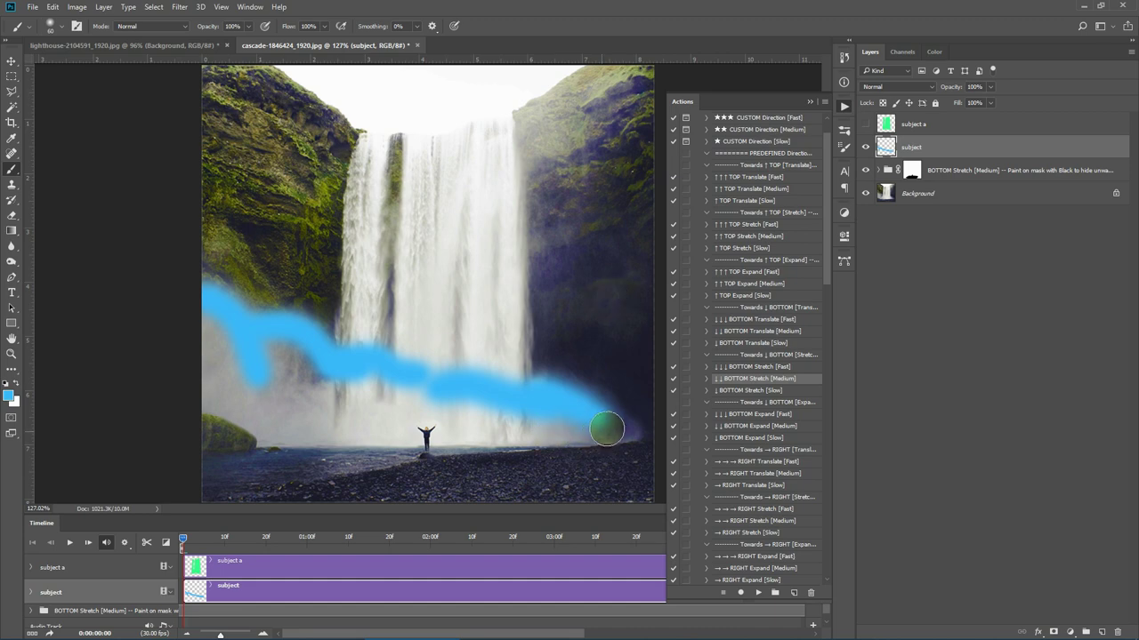
pyautogui.moveTo(608, 427)
pyautogui.mouseDown()
pyautogui.moveTo(446, 434)
pyautogui.moveTo(451, 421)
pyautogui.moveTo(422, 409)
pyautogui.moveTo(385, 413)
pyautogui.moveTo(472, 400)
pyautogui.moveTo(505, 413)
pyautogui.moveTo(440, 404)
pyautogui.moveTo(572, 423)
pyautogui.moveTo(420, 386)
pyautogui.moveTo(380, 423)
pyautogui.moveTo(401, 431)
pyautogui.moveTo(276, 426)
pyautogui.moveTo(179, 393)
pyautogui.moveTo(205, 348)
pyautogui.moveTo(196, 305)
pyautogui.moveTo(230, 364)
pyautogui.moveTo(219, 376)
pyautogui.moveTo(280, 346)
pyautogui.moveTo(347, 398)
pyautogui.moveTo(323, 369)
pyautogui.moveTo(237, 358)
pyautogui.moveTo(369, 382)
pyautogui.moveTo(244, 382)
pyautogui.moveTo(271, 403)
pyautogui.moveTo(228, 393)
pyautogui.moveTo(378, 428)
pyautogui.mouseUp()
# - Erase the blue overspill along the shoreline and around the standing person
pyautogui.click(11, 217)
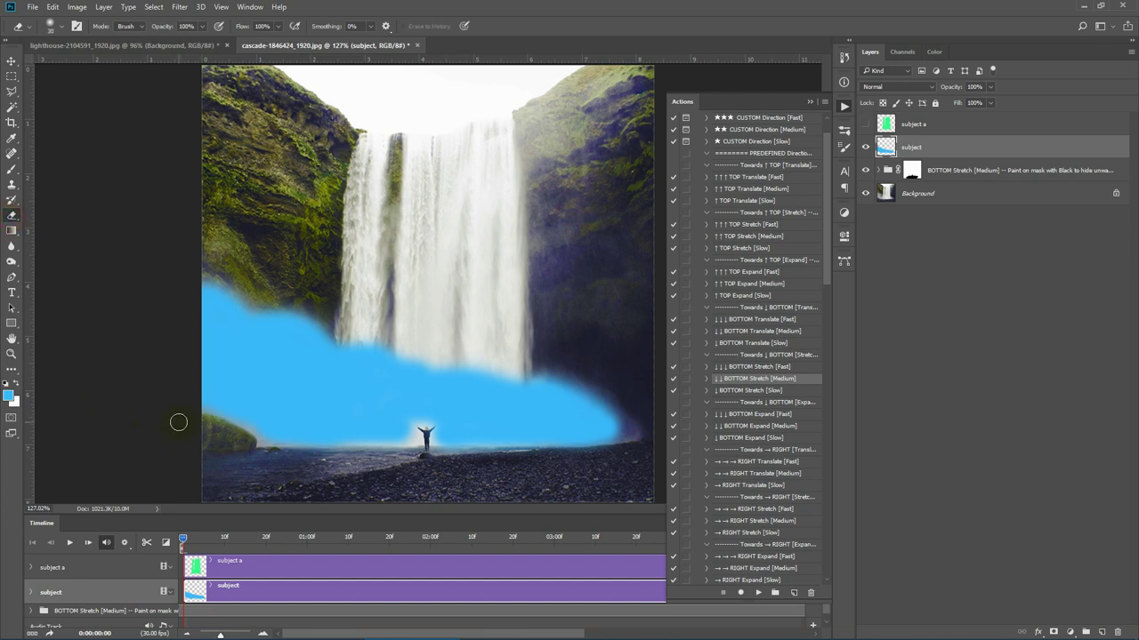
pyautogui.moveTo(304, 457); pyautogui.dragTo(585, 460)
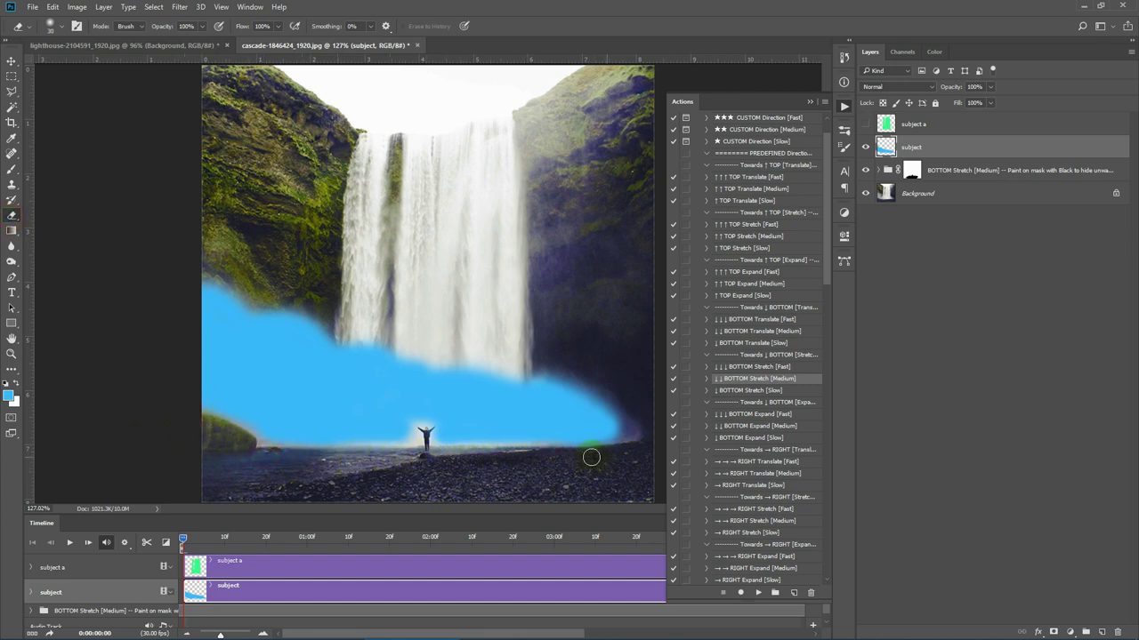
pyautogui.moveTo(420, 443)
pyautogui.mouseDown()
pyautogui.moveTo(433, 421)
pyautogui.moveTo(422, 431)
pyautogui.mouseUp()
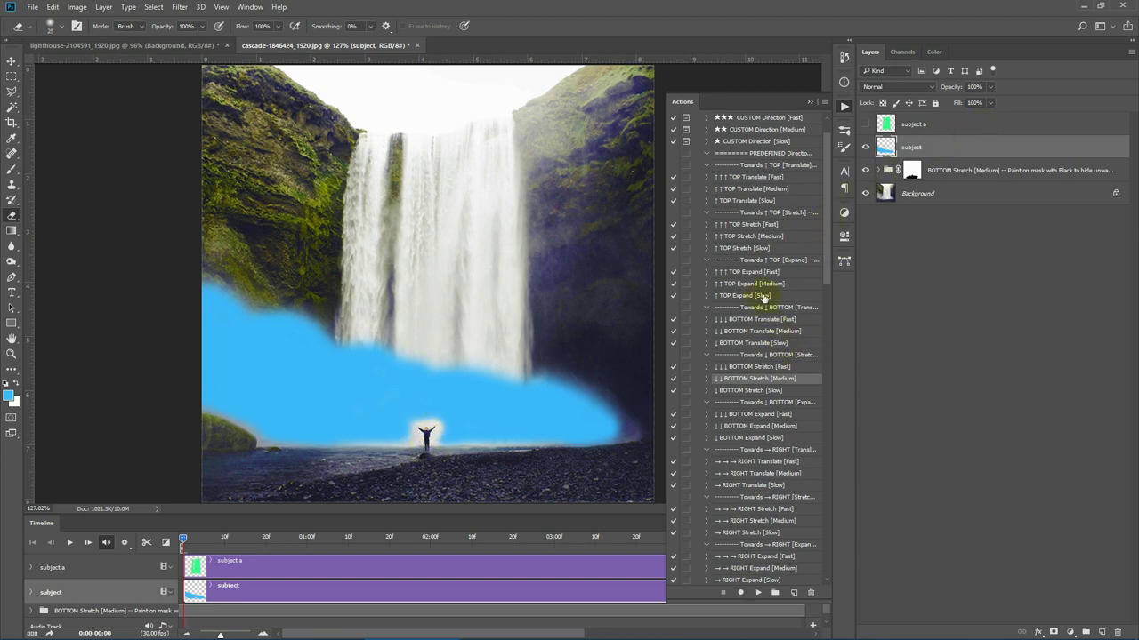
# - Run the CUSTOM Direction [Medium] action, enlarging the mist up and outwards to about 115% width and 133% height
pyautogui.scroll(1, 764, 298)
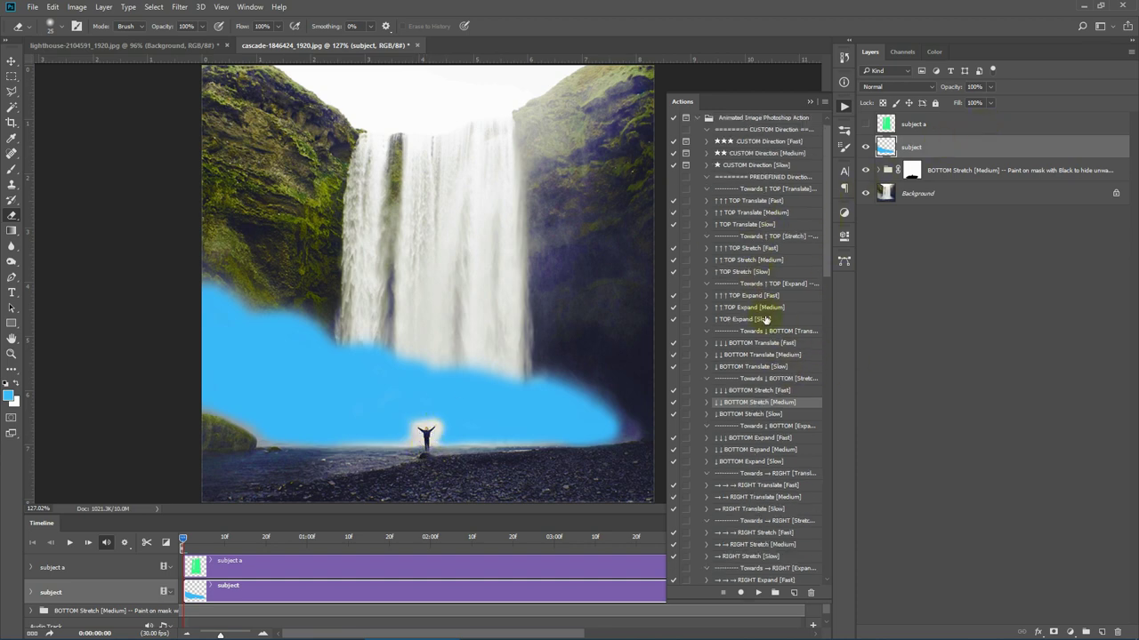
pyautogui.click(776, 154)
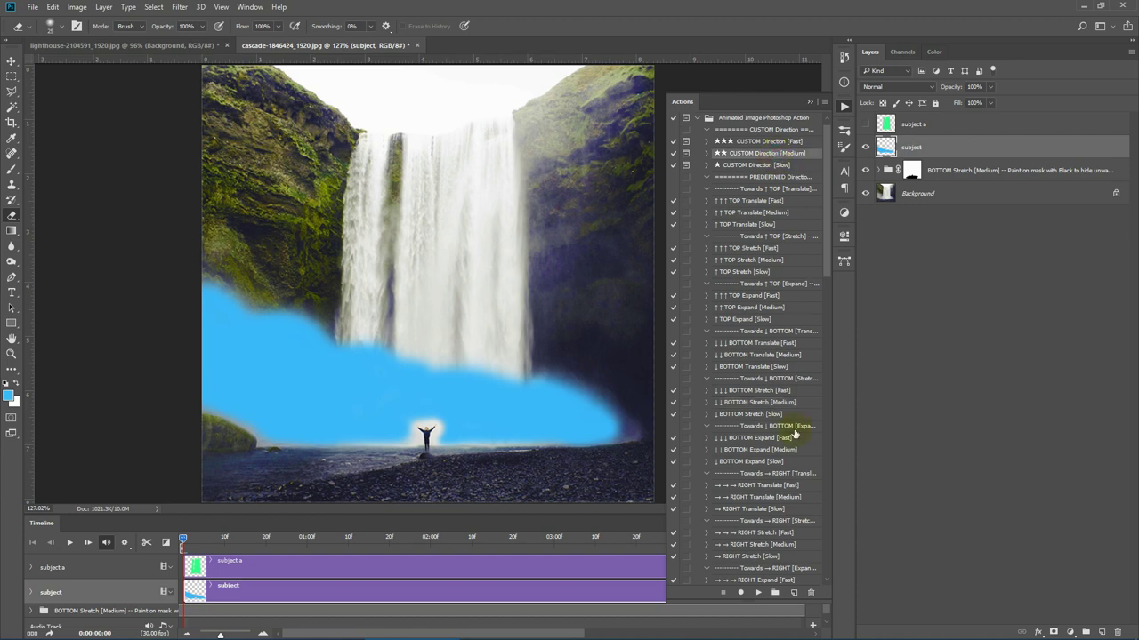
pyautogui.click(759, 596)
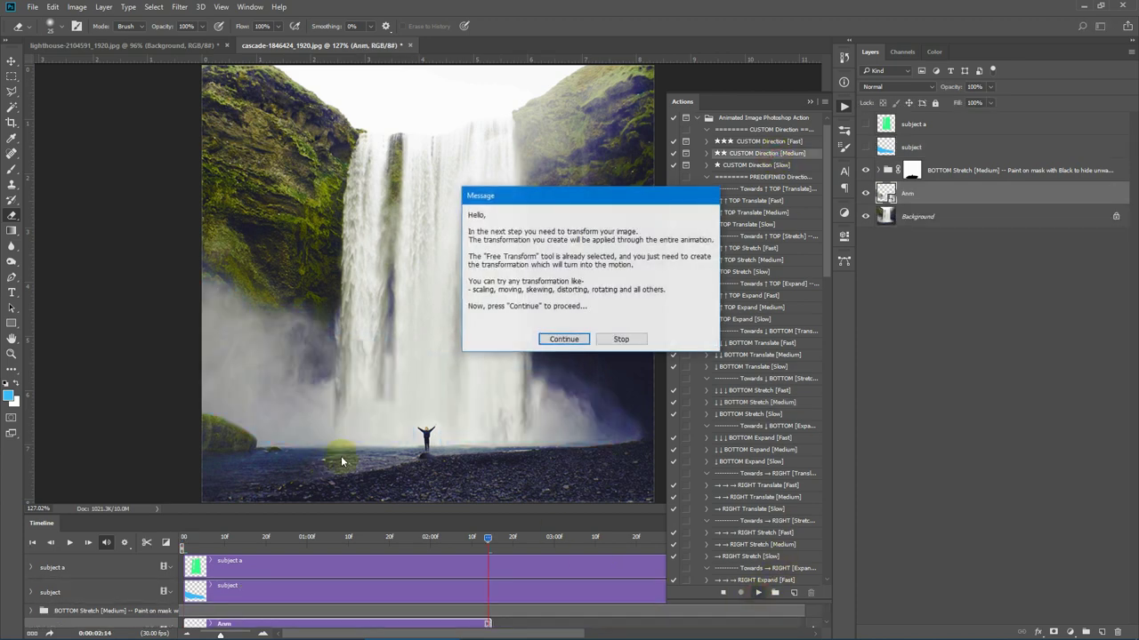
pyautogui.click(560, 341)
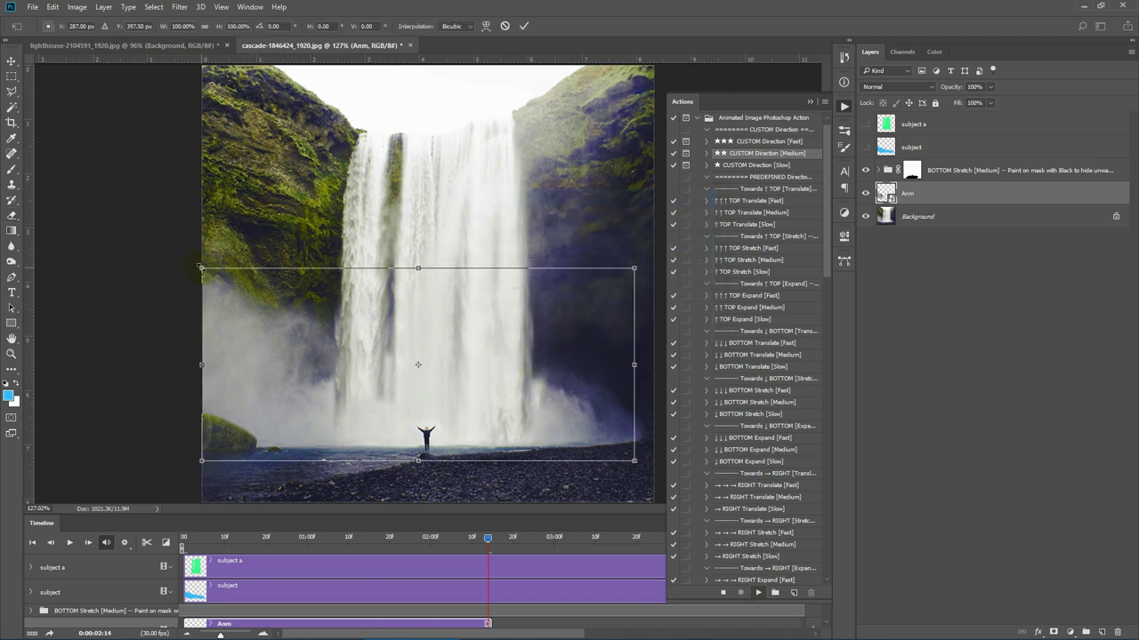
pyautogui.moveTo(201, 266); pyautogui.dragTo(172, 229)
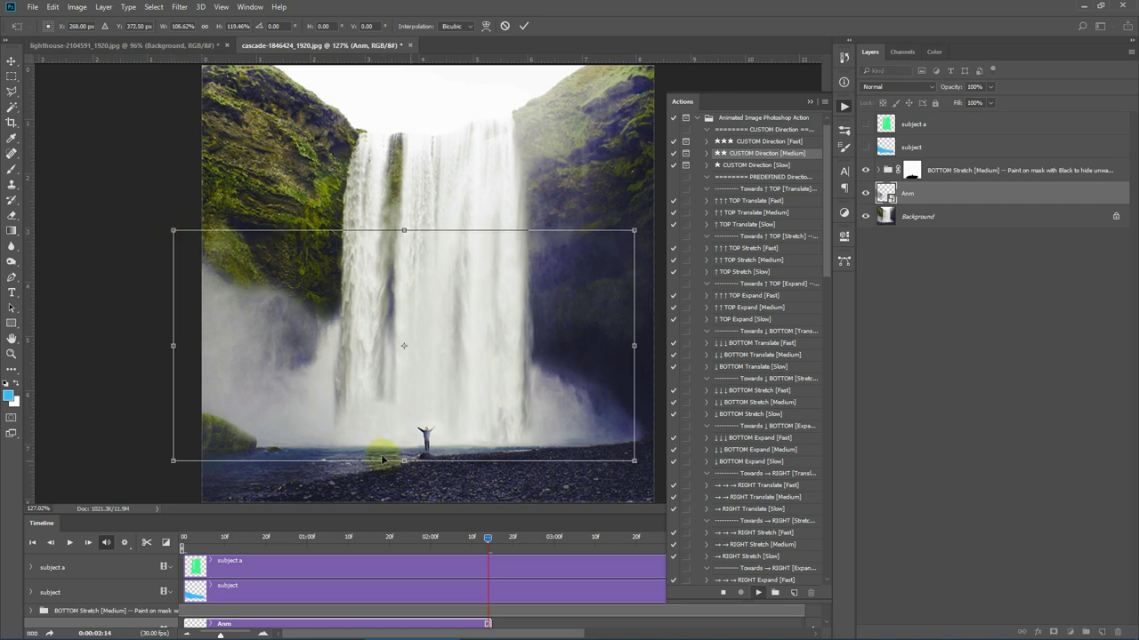
pyautogui.moveTo(635, 230); pyautogui.dragTo(672, 204)
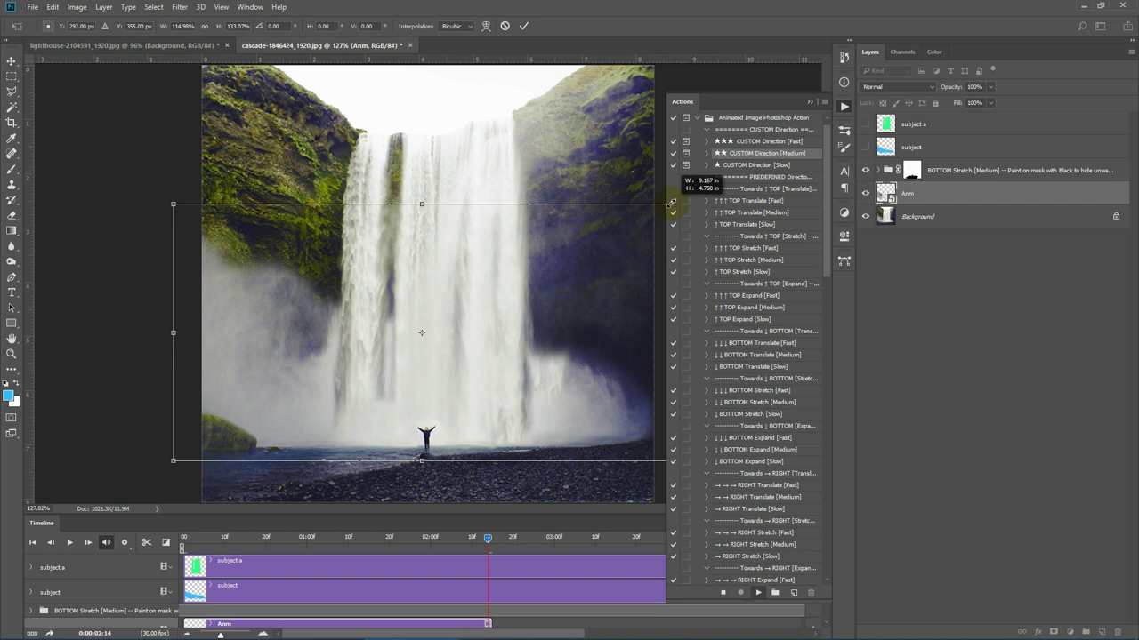
pyautogui.click(524, 26)
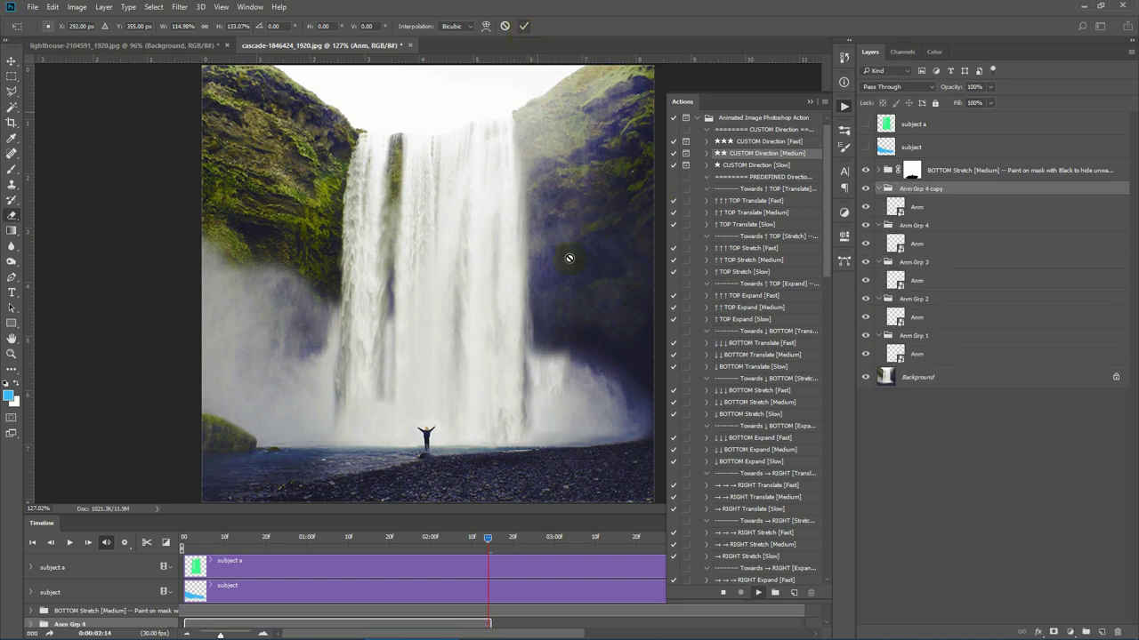
# - Play back the mist animation and return the playhead to the start of the timeline
pyautogui.click(65, 544)
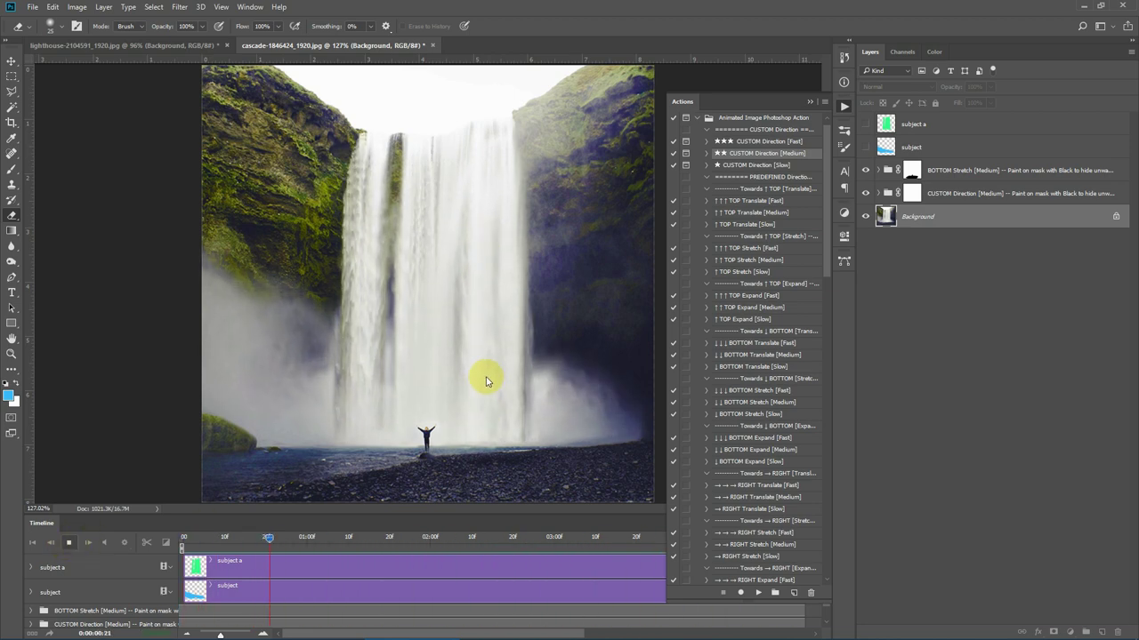
pyautogui.click(69, 542)
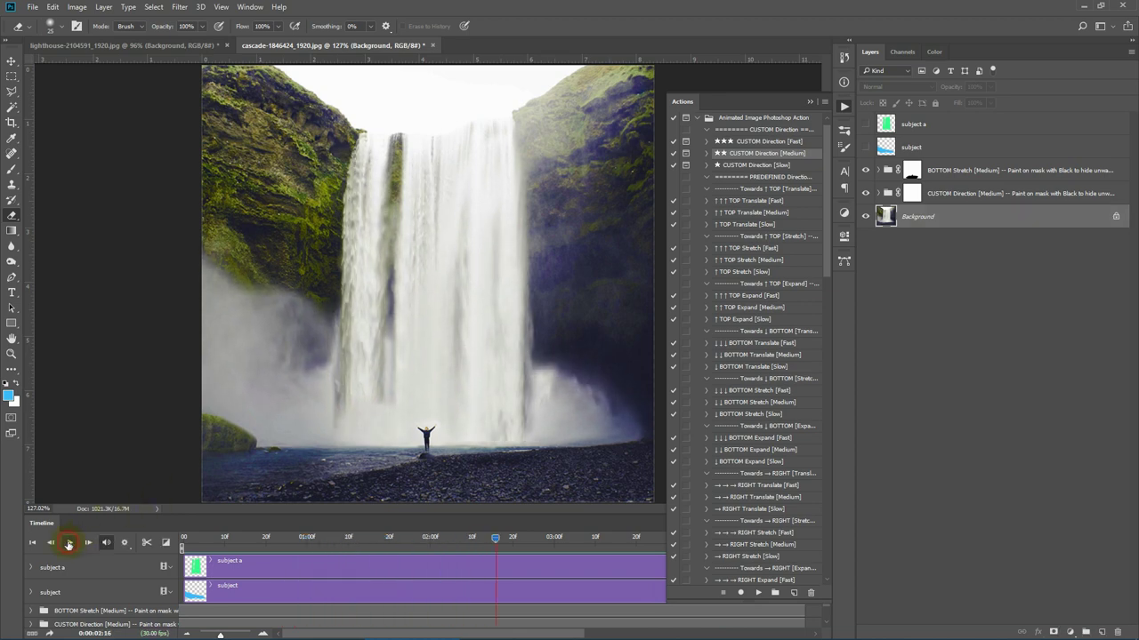
pyautogui.moveTo(495, 540); pyautogui.dragTo(183, 543)
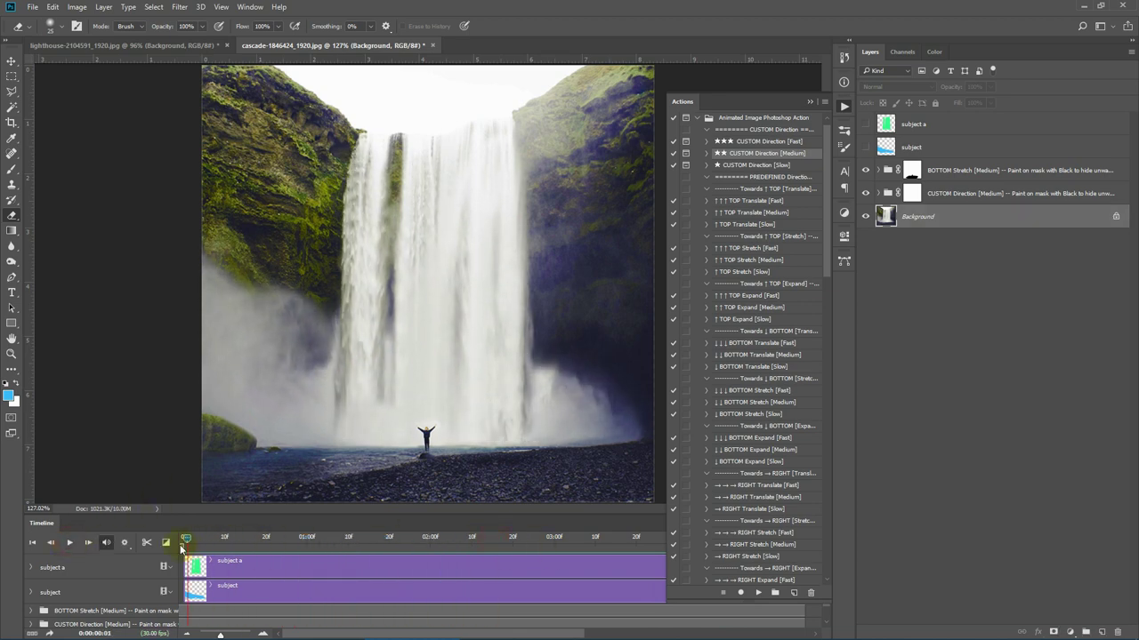
# - Hide and reshow the CUSTOM Direction and BOTTOM Stretch groups to compare what each one contributes
pyautogui.click(979, 196)
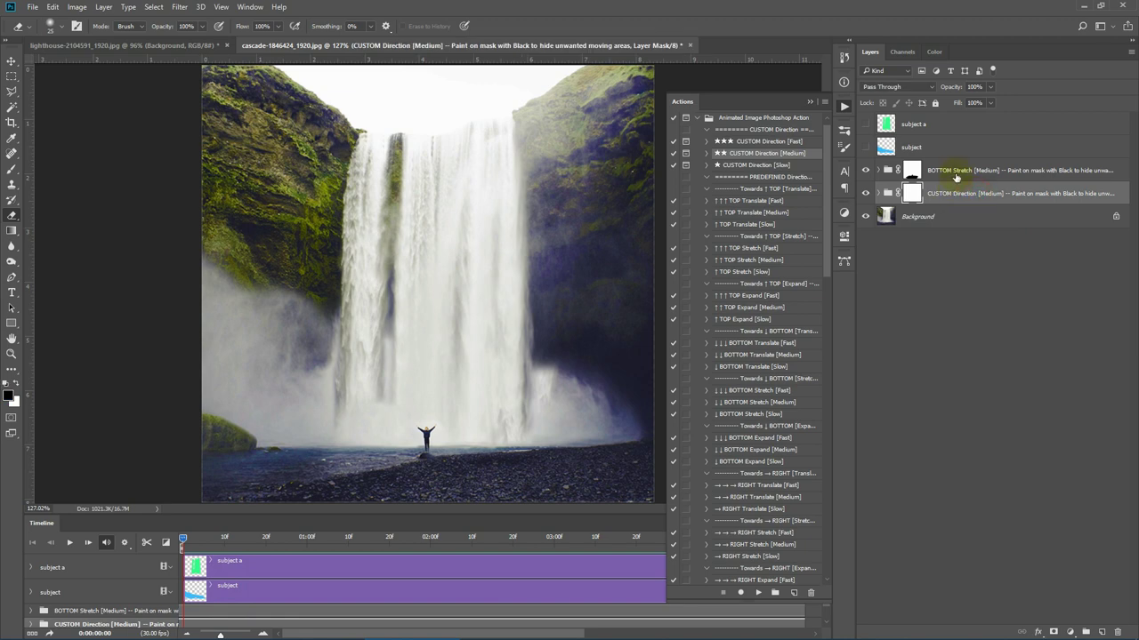
pyautogui.click(956, 175)
pyautogui.click(958, 196)
pyautogui.click(859, 194)
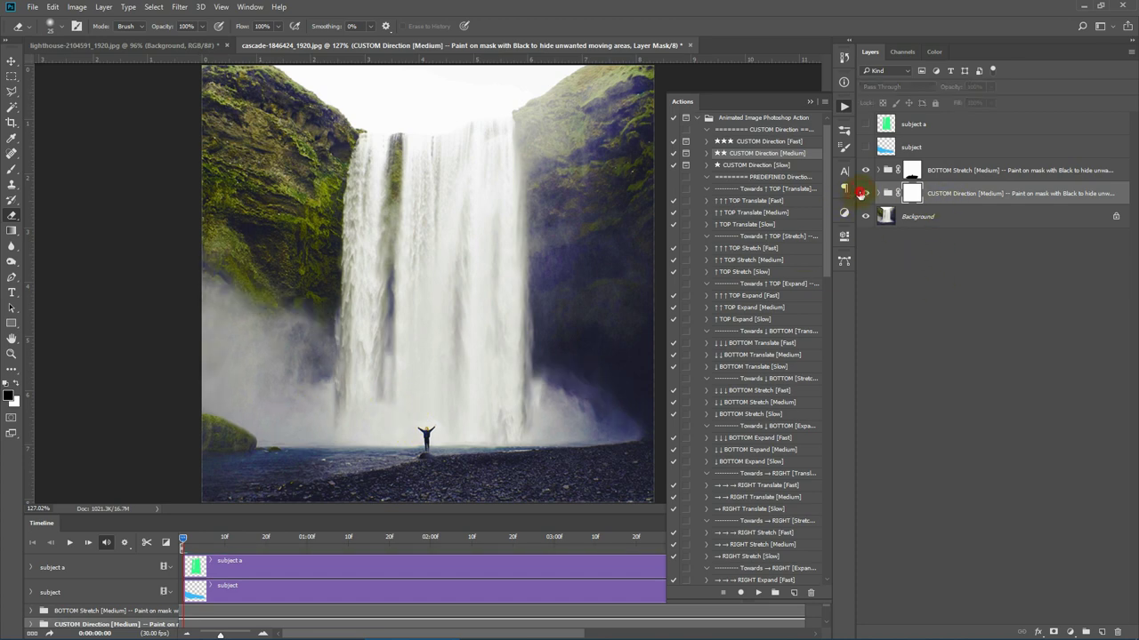
pyautogui.click(859, 194)
pyautogui.click(983, 174)
pyautogui.click(866, 170)
pyautogui.click(865, 170)
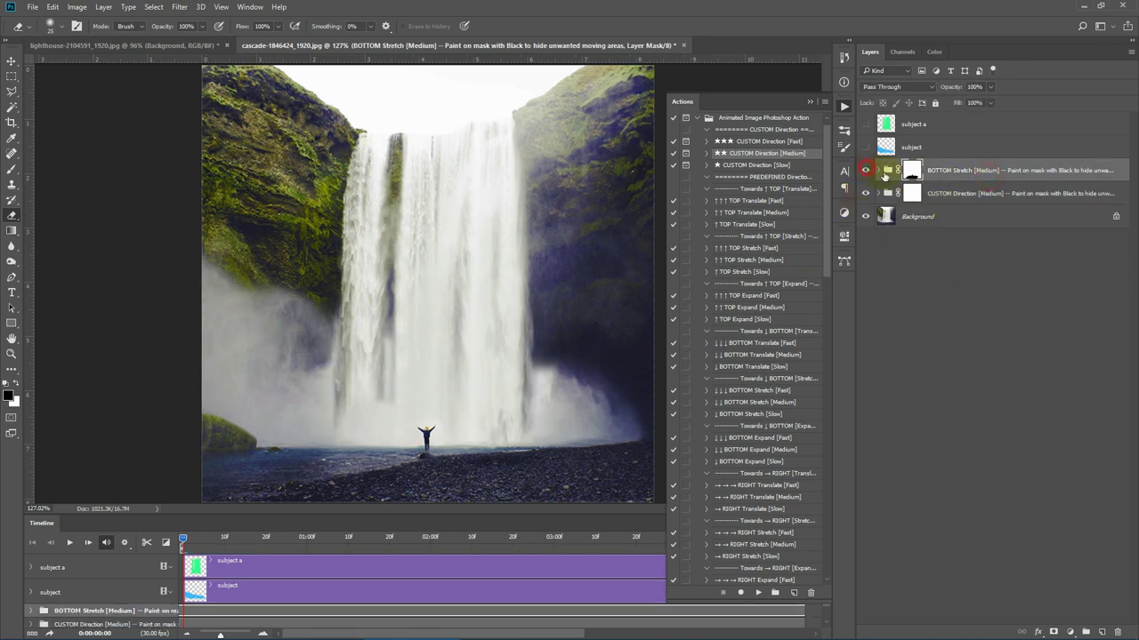
# - Move the CUSTOM Direction group above the BOTTOM Stretch group and play back the combined animation
pyautogui.click(971, 196)
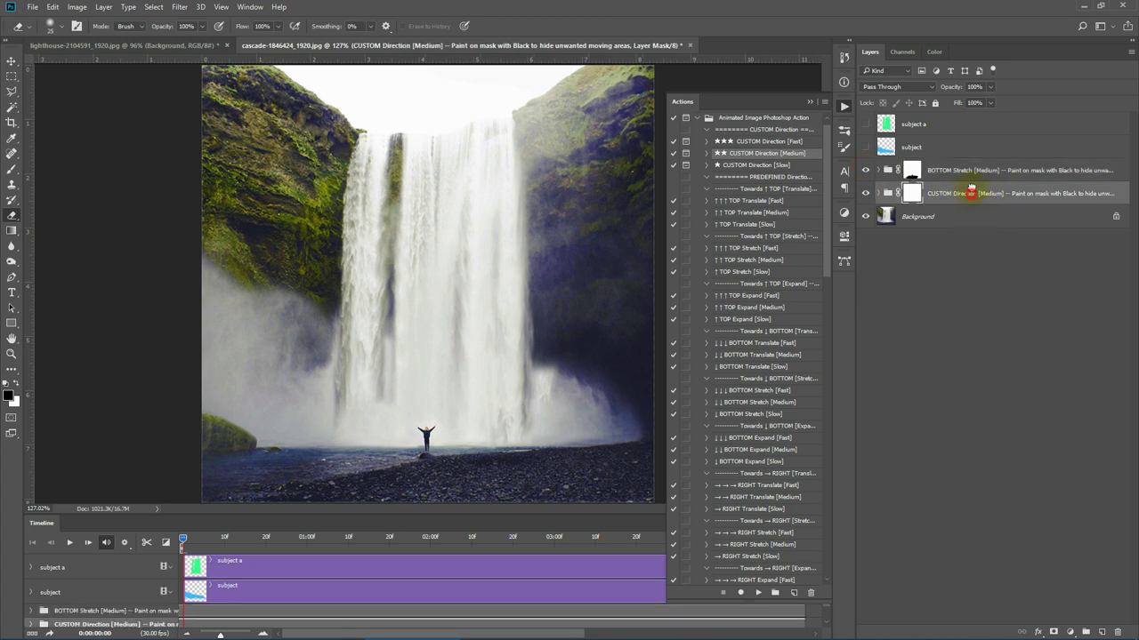
pyautogui.moveTo(970, 189); pyautogui.dragTo(972, 162)
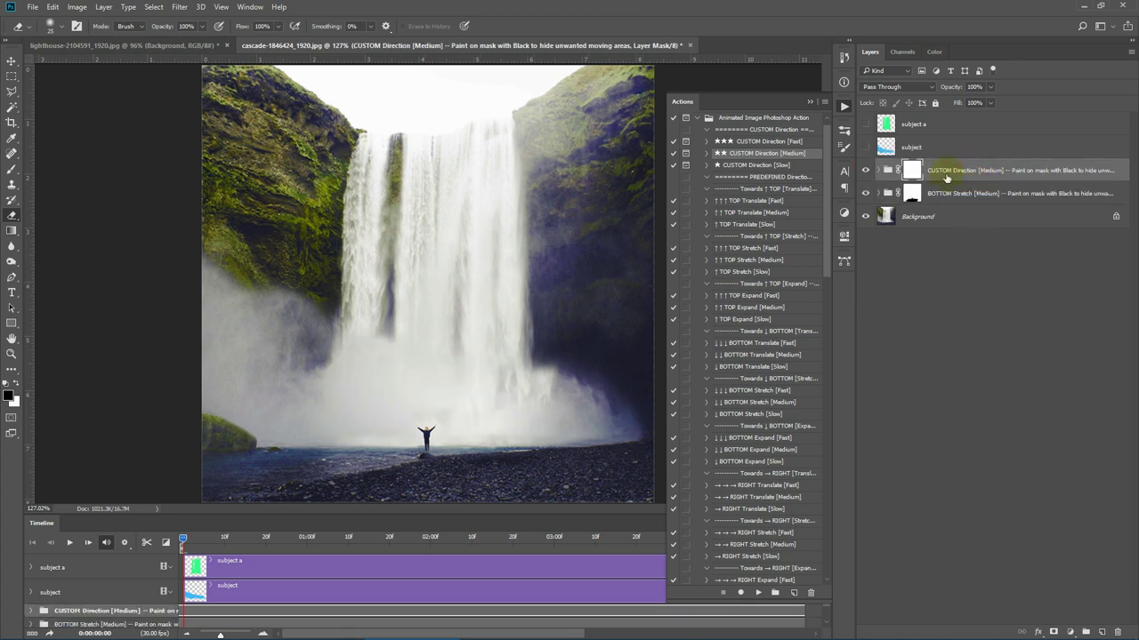
pyautogui.click(71, 543)
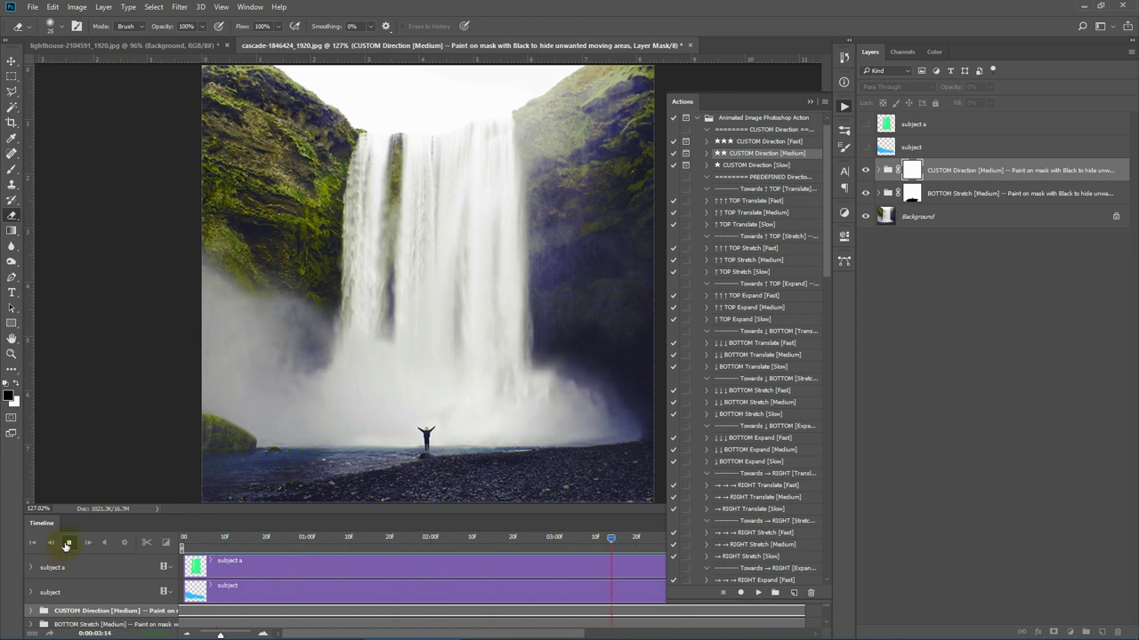
pyautogui.click(68, 543)
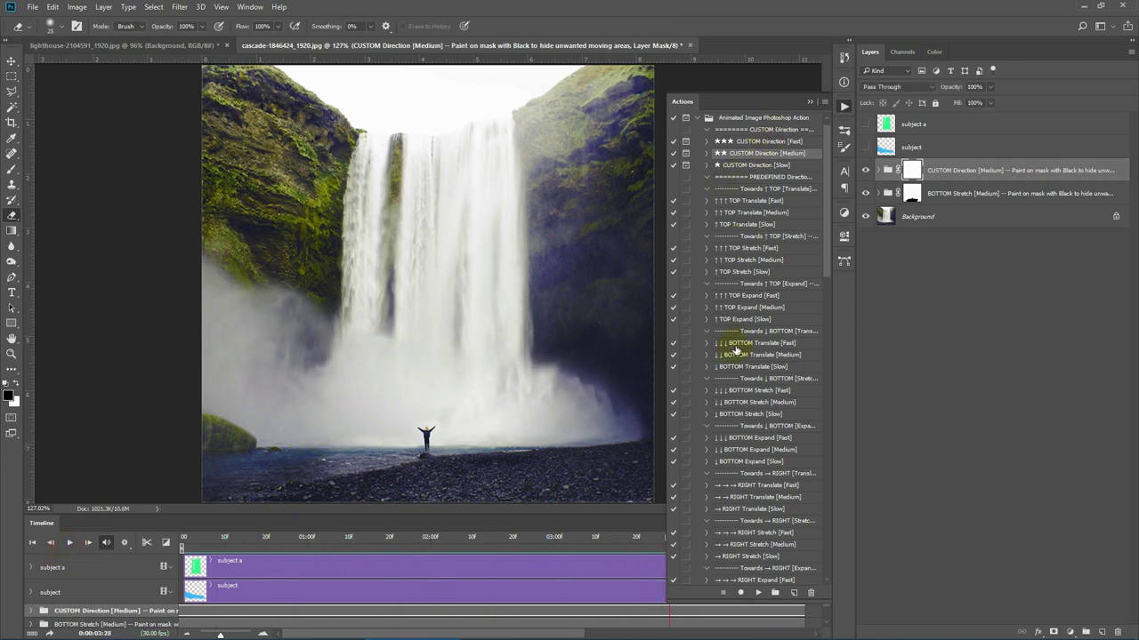
# - Rename the blue painted subject layer to subject b
pyautogui.scroll(-1, 754, 334)
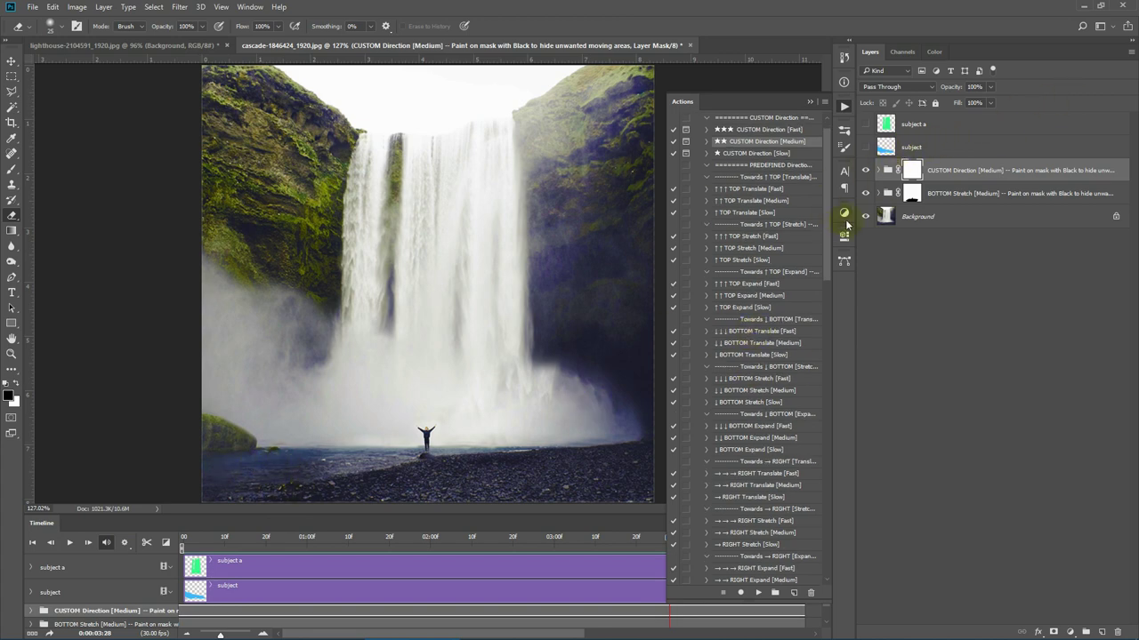
pyautogui.doubleClick(920, 148)
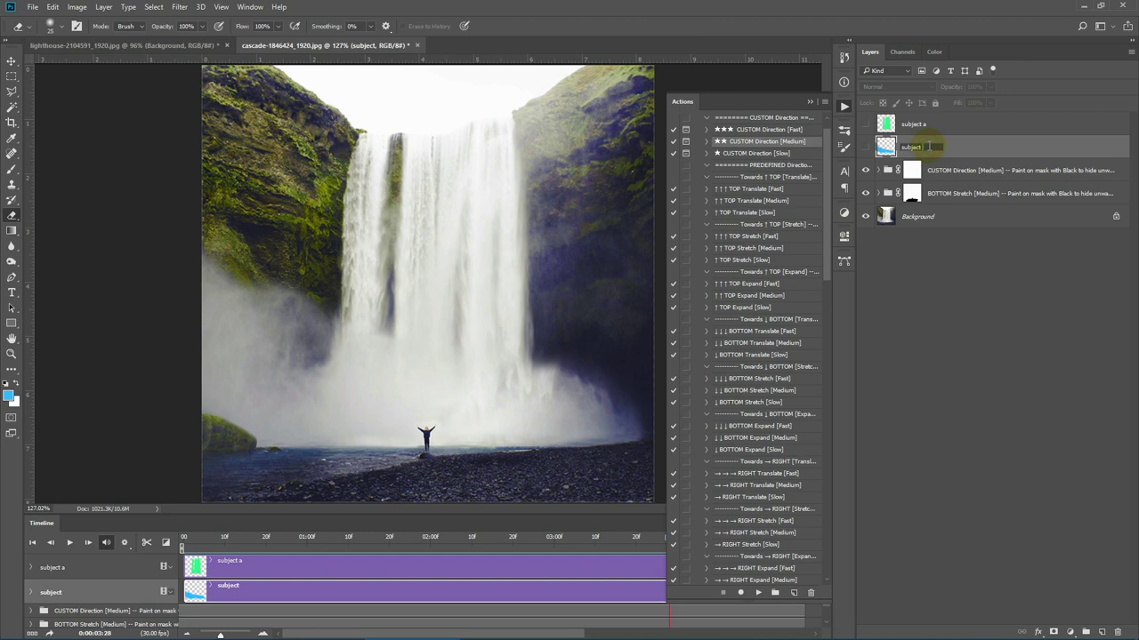
pyautogui.write('b')
# - Add a layer named subject above the CUSTOM Direction group and move its clip to the start of the timeline
pyautogui.click(952, 171)
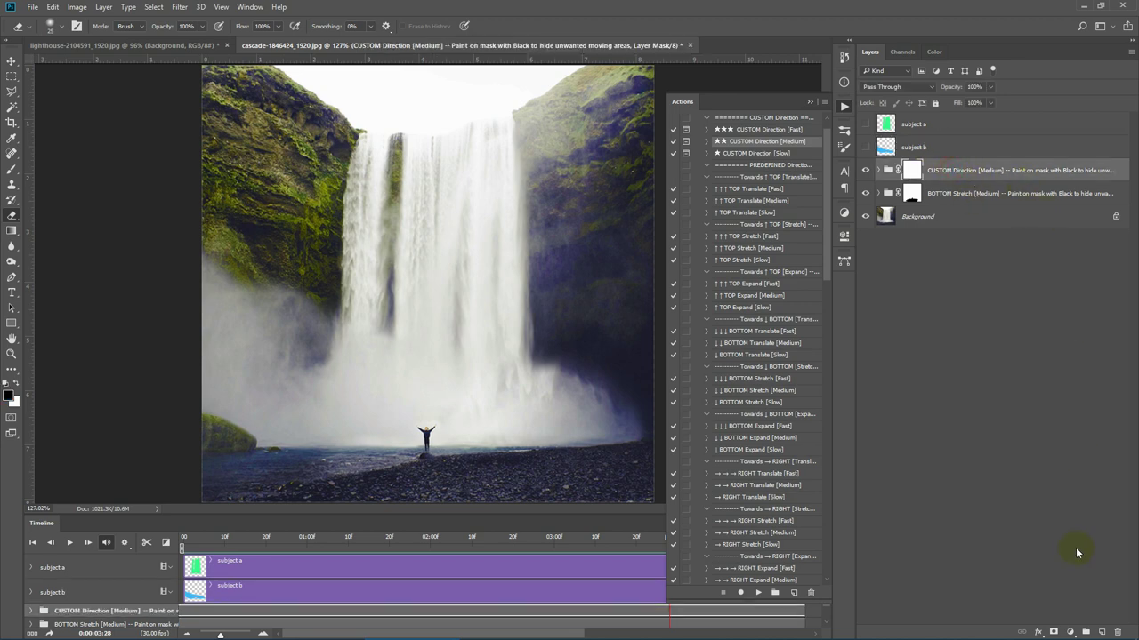
pyautogui.click(1103, 633)
pyautogui.doubleClick(978, 170)
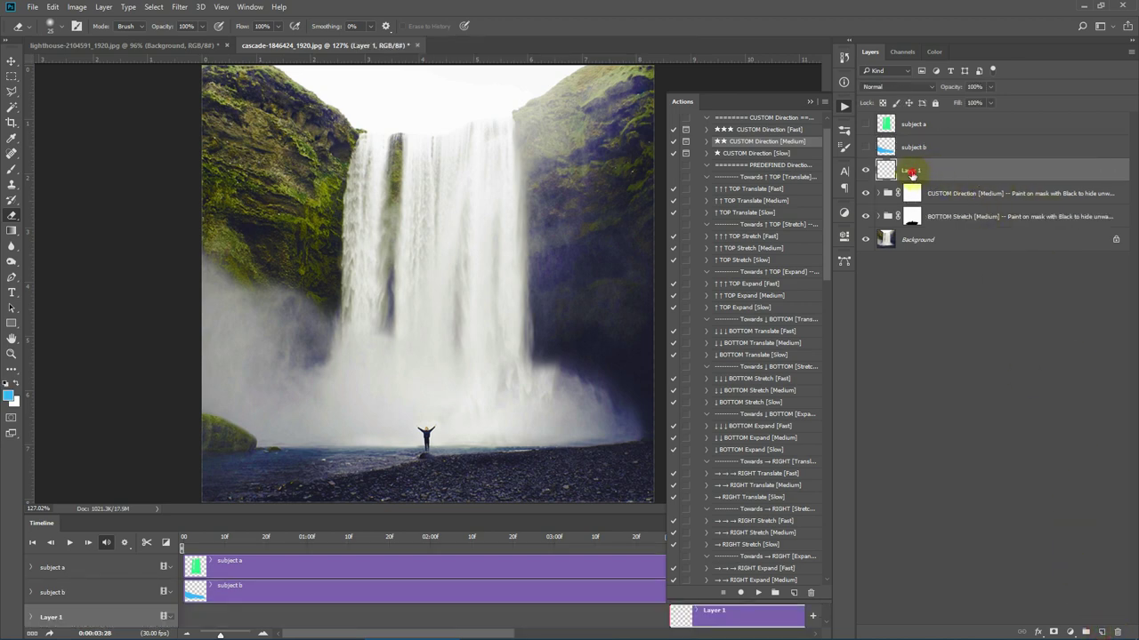
pyautogui.write('subject')
pyautogui.moveTo(723, 614); pyautogui.dragTo(257, 612)
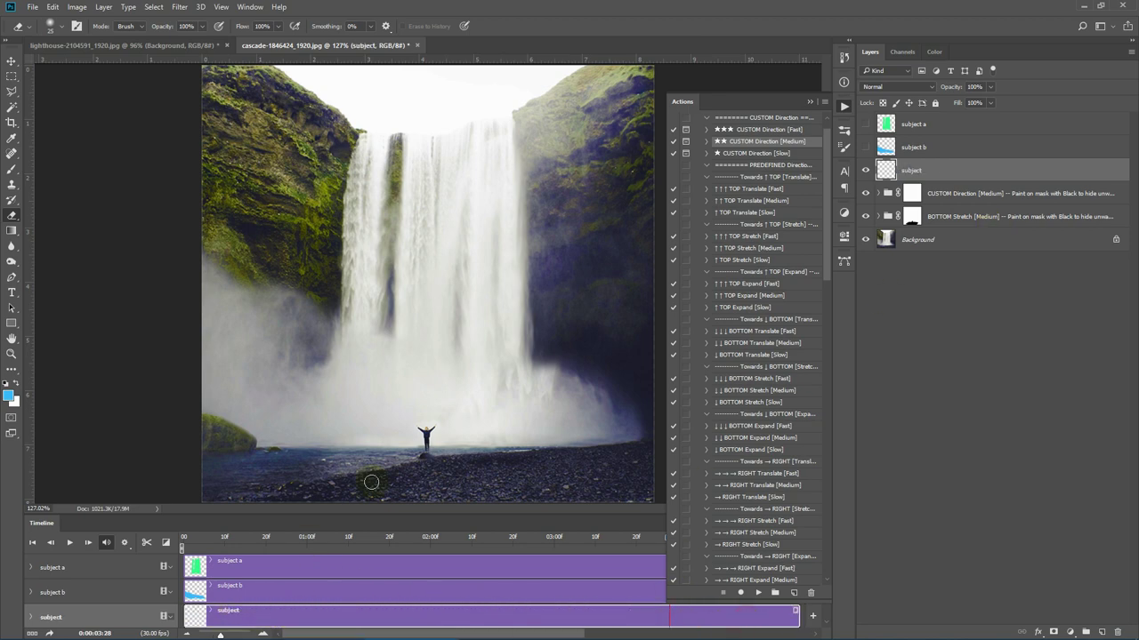
# - Set the foreground colour to pink ff3b93 and return the timeline playhead to the start
pyautogui.click(9, 396)
pyautogui.moveTo(883, 202); pyautogui.dragTo(889, 158)
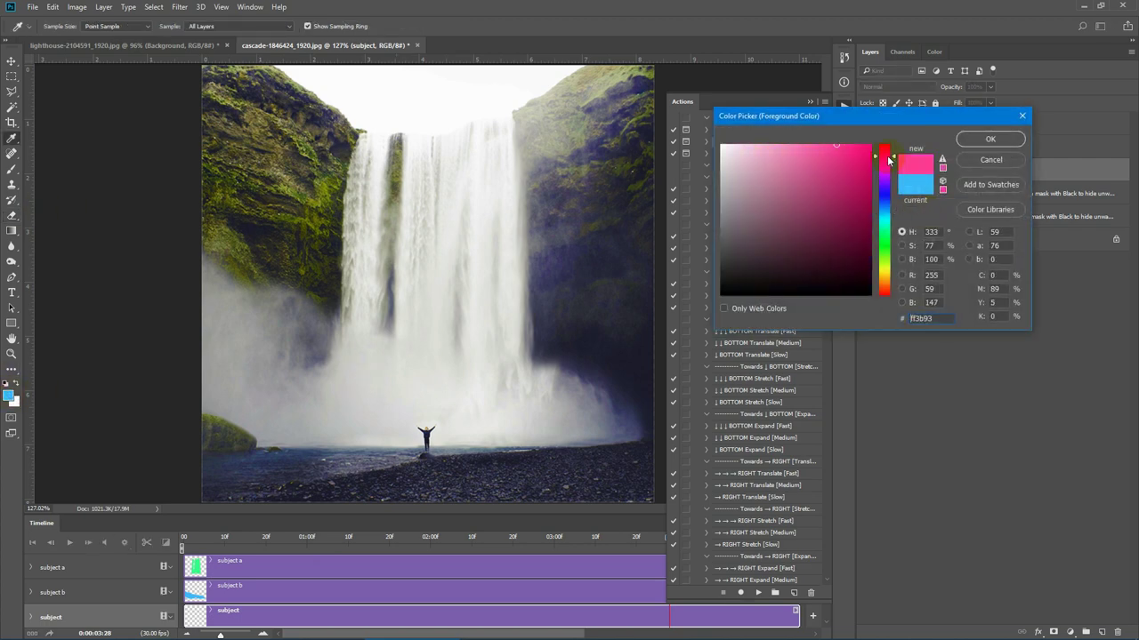
pyautogui.click(990, 139)
pyautogui.press('e')
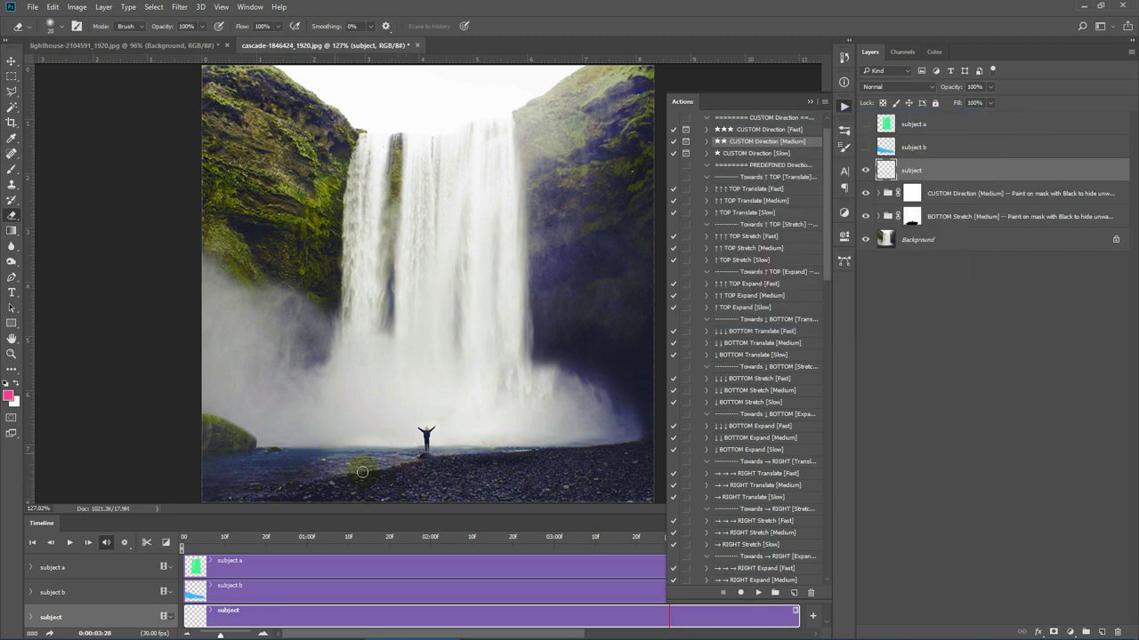
pyautogui.click(187, 539)
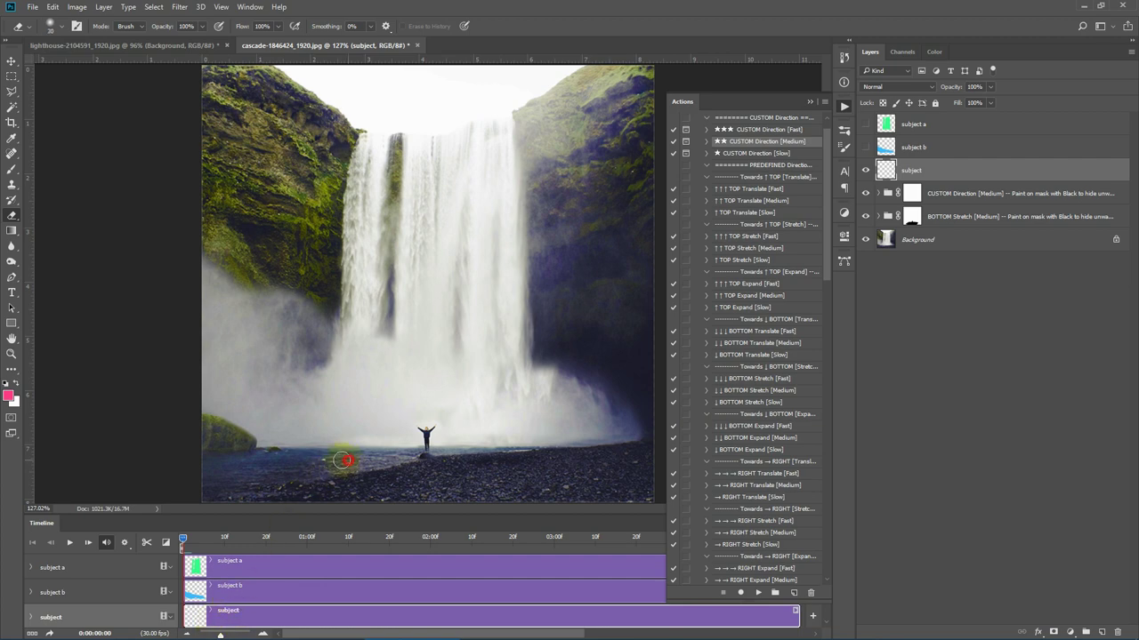
# - Paint the river pink on the subject layer up to the area beyond the person, and erase the paint spilling onto the shore
pyautogui.click(11, 169)
pyautogui.click(337, 462)
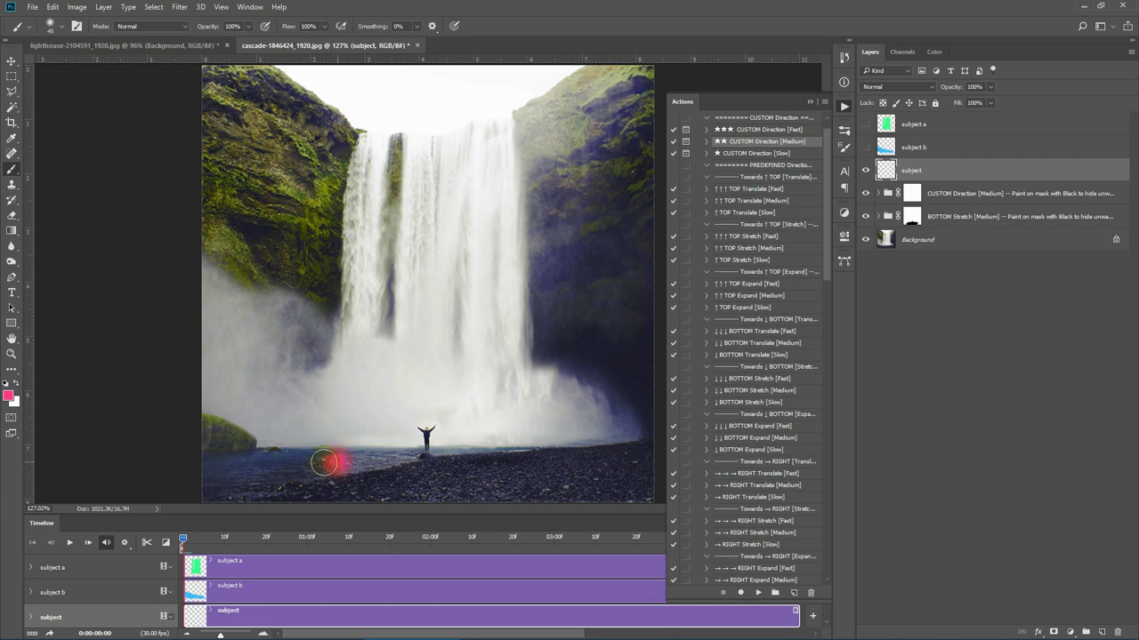
pyautogui.moveTo(324, 461)
pyautogui.mouseDown()
pyautogui.moveTo(311, 470)
pyautogui.moveTo(238, 465)
pyautogui.moveTo(208, 475)
pyautogui.moveTo(250, 473)
pyautogui.moveTo(204, 489)
pyautogui.moveTo(302, 472)
pyautogui.moveTo(264, 481)
pyautogui.mouseUp()
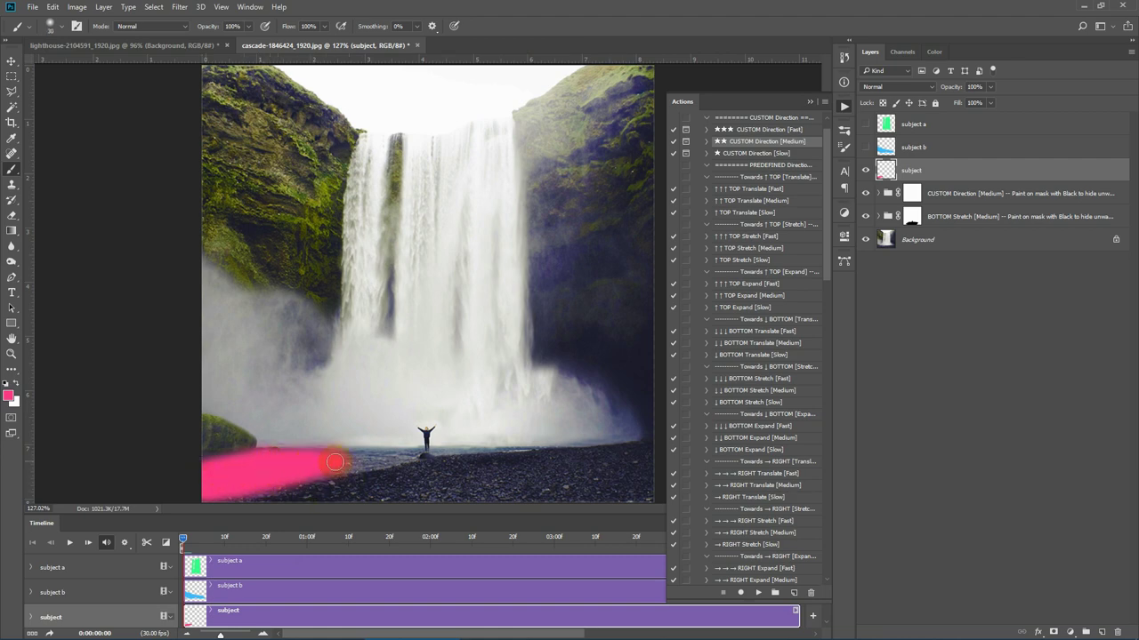
pyautogui.moveTo(338, 463)
pyautogui.mouseDown()
pyautogui.moveTo(335, 459)
pyautogui.moveTo(464, 452)
pyautogui.mouseUp()
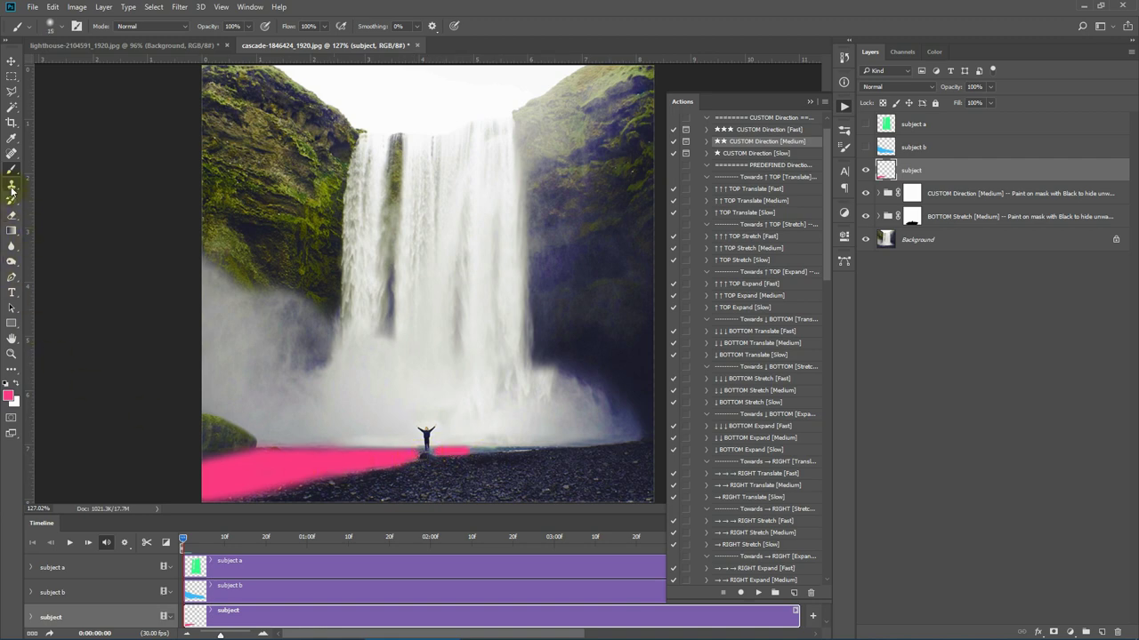
pyautogui.click(11, 216)
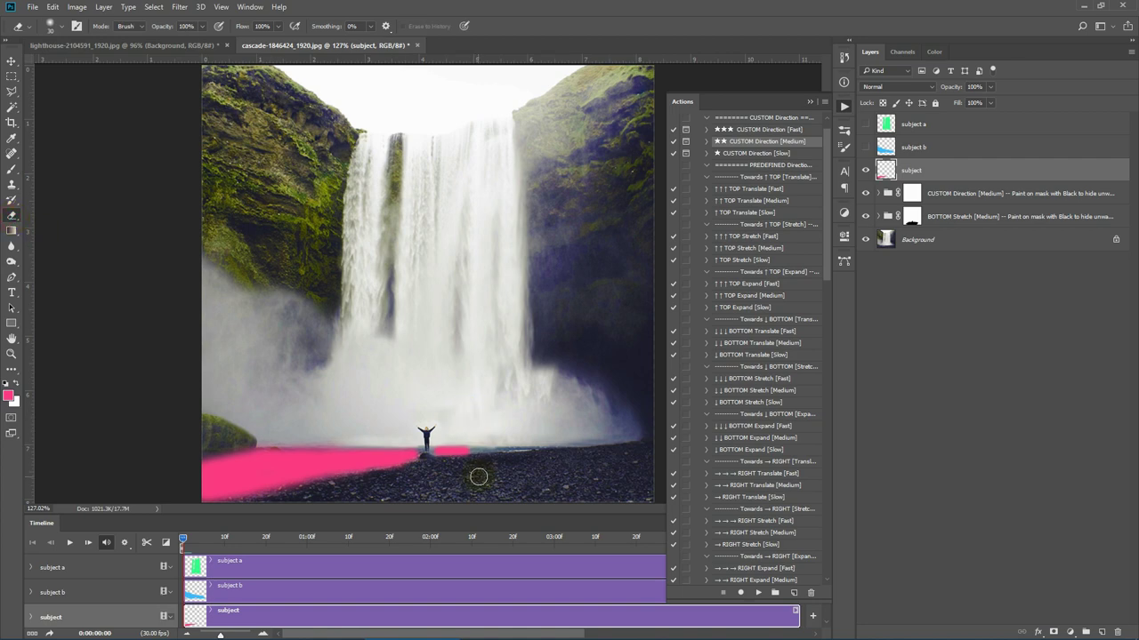
pyautogui.moveTo(468, 461); pyautogui.dragTo(376, 478)
# - Run the CUSTOM Direction [Medium] action and stretch the river outward past its lower-left corner to about 115% width and 138% height
pyautogui.click(758, 593)
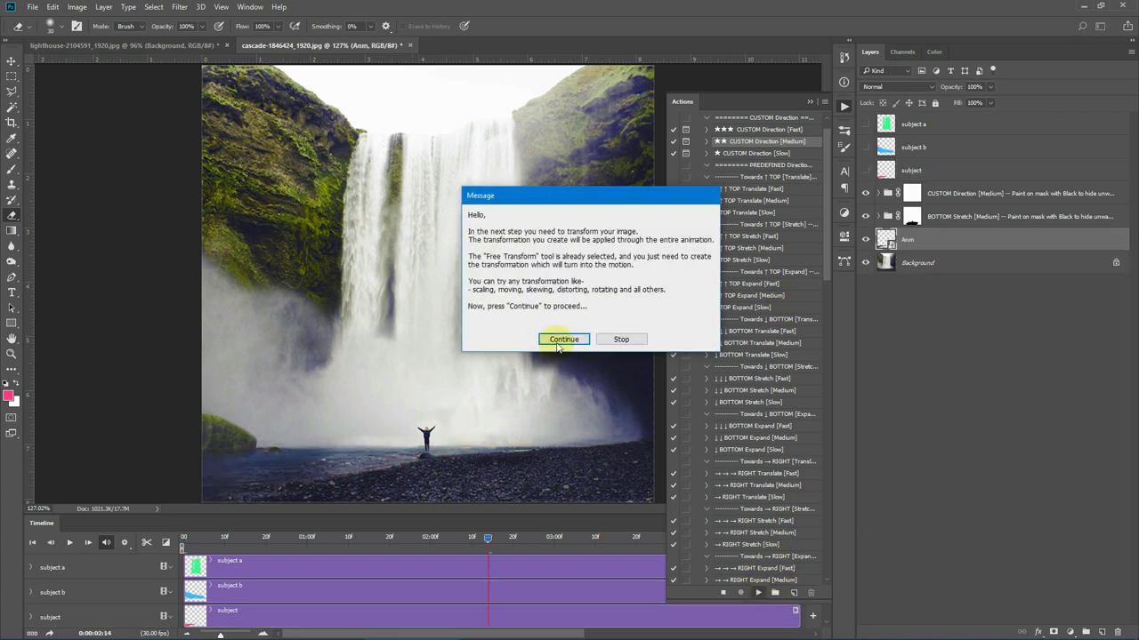
pyautogui.click(560, 341)
pyautogui.moveTo(202, 501); pyautogui.dragTo(161, 525)
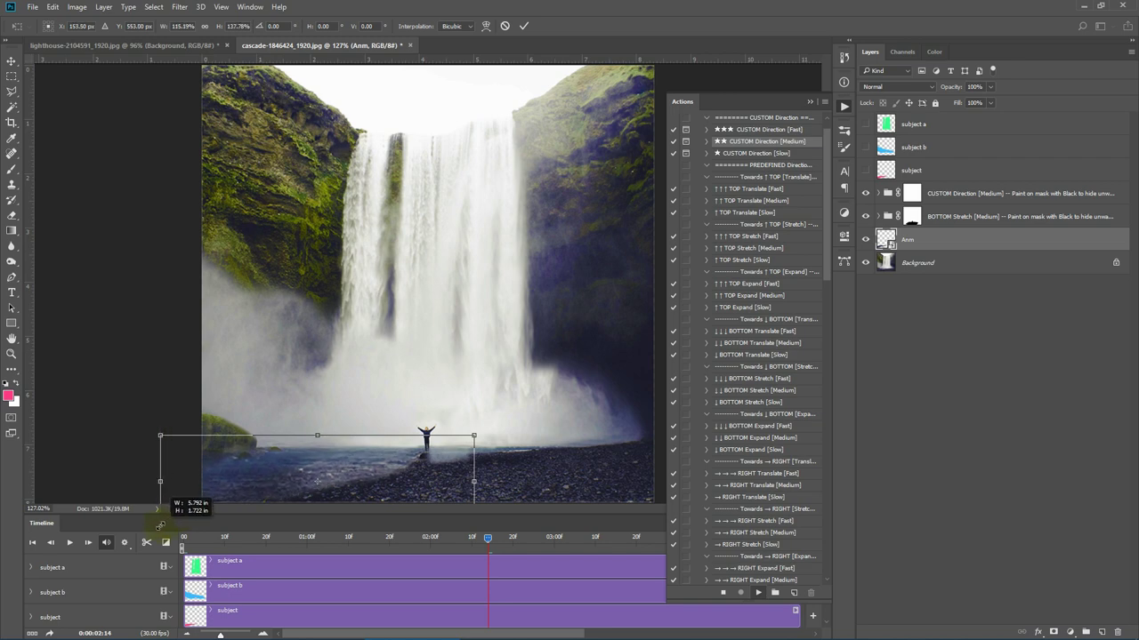
pyautogui.click(524, 26)
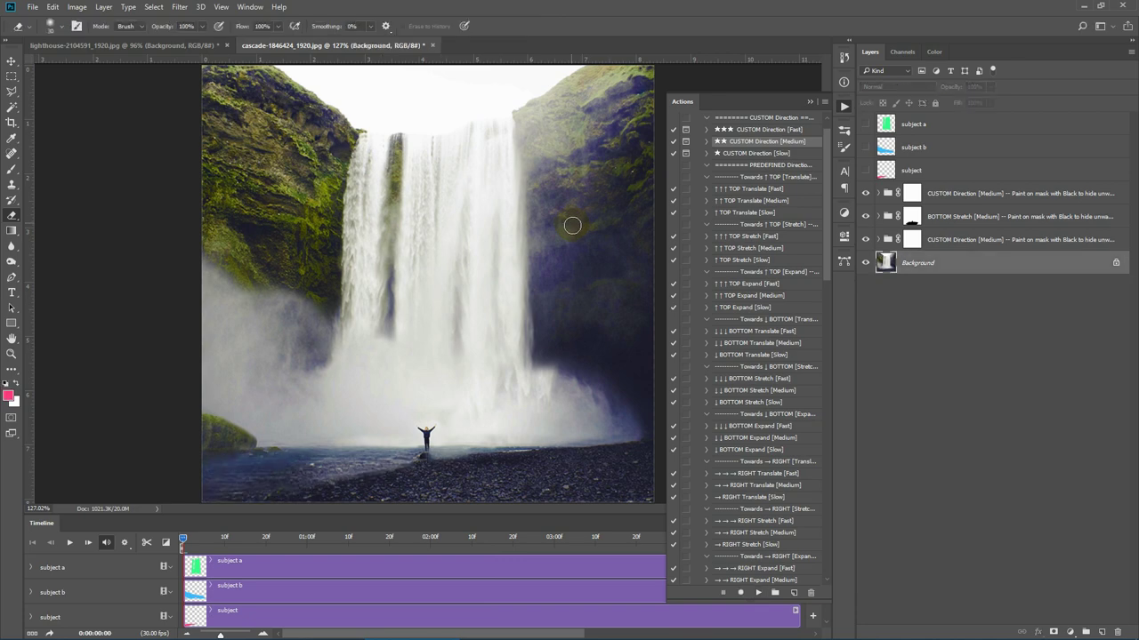
# - Play back the animation to check the river's motion, and stop it
pyautogui.click(69, 542)
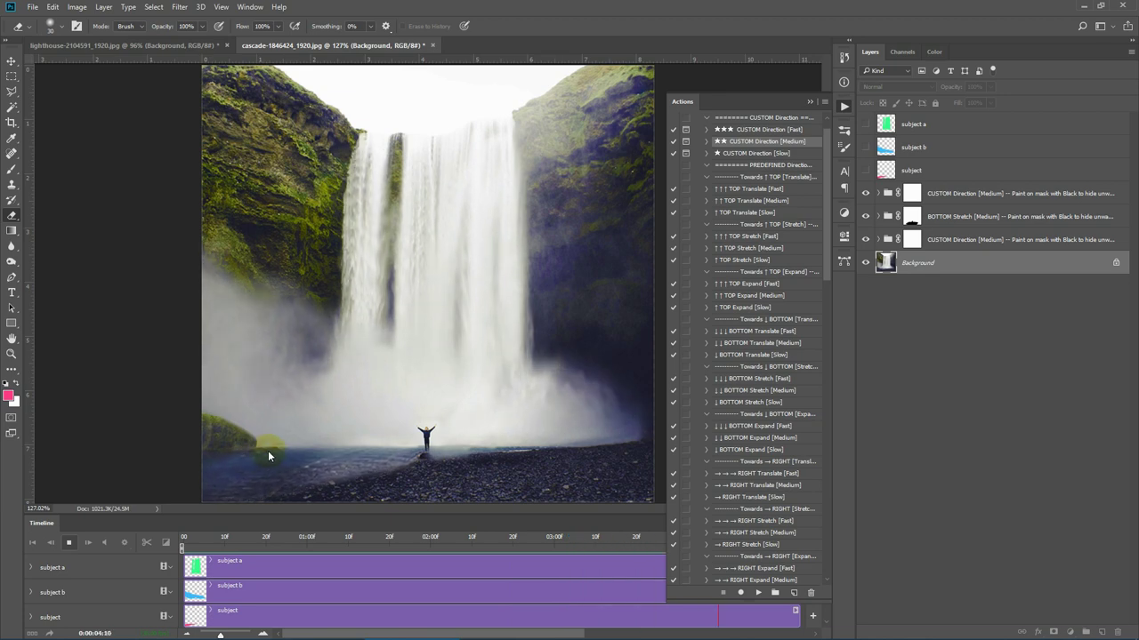
pyautogui.click(358, 523)
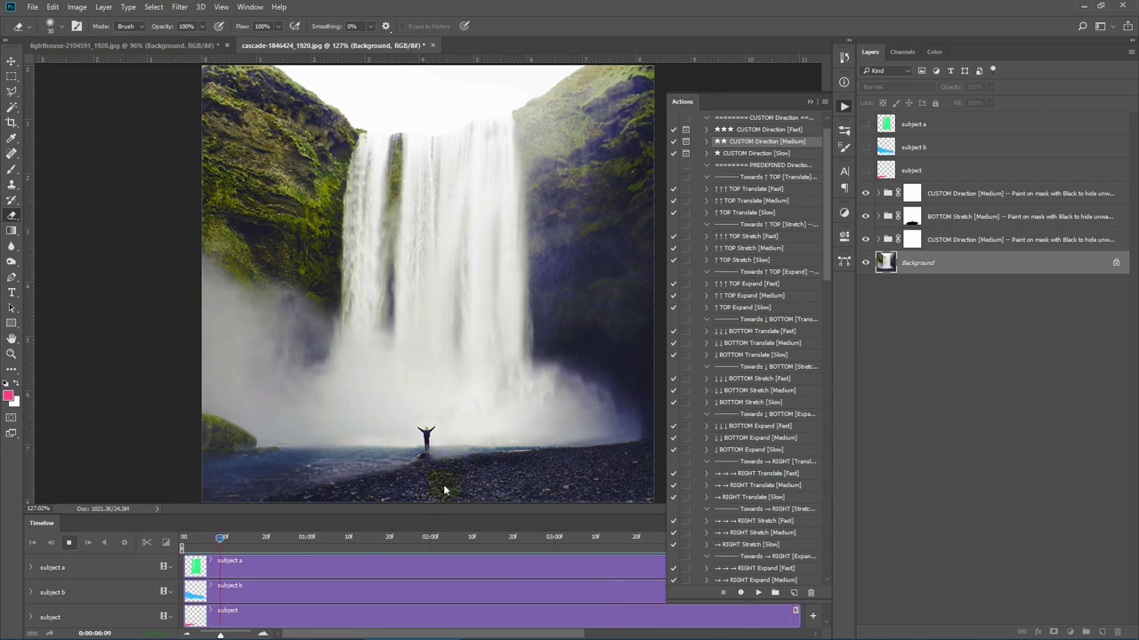
pyautogui.click(69, 541)
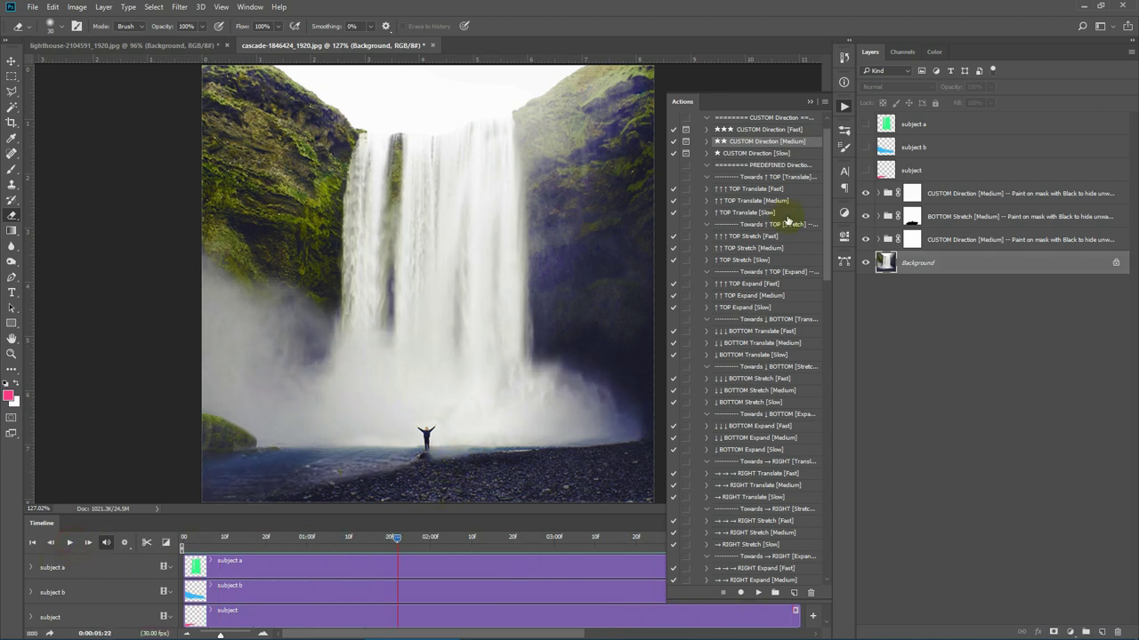
# - Paint black on the lowest CUSTOM Direction group's mask over the shoreline by the person's feet and the mossy boulder beside the river
pyautogui.click(911, 242)
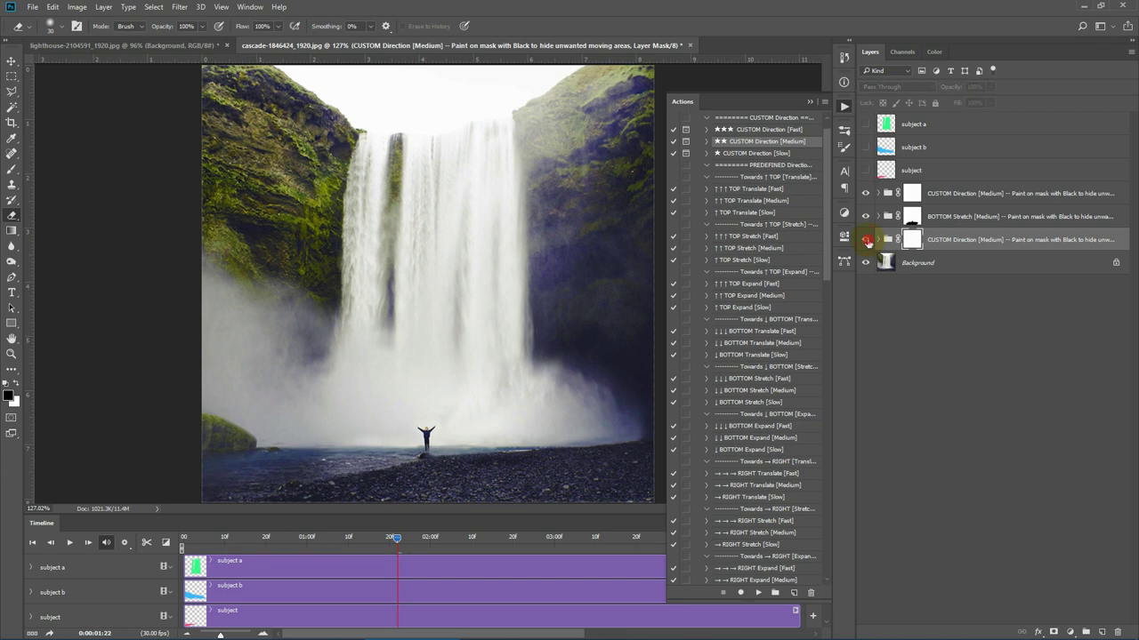
pyautogui.click(11, 168)
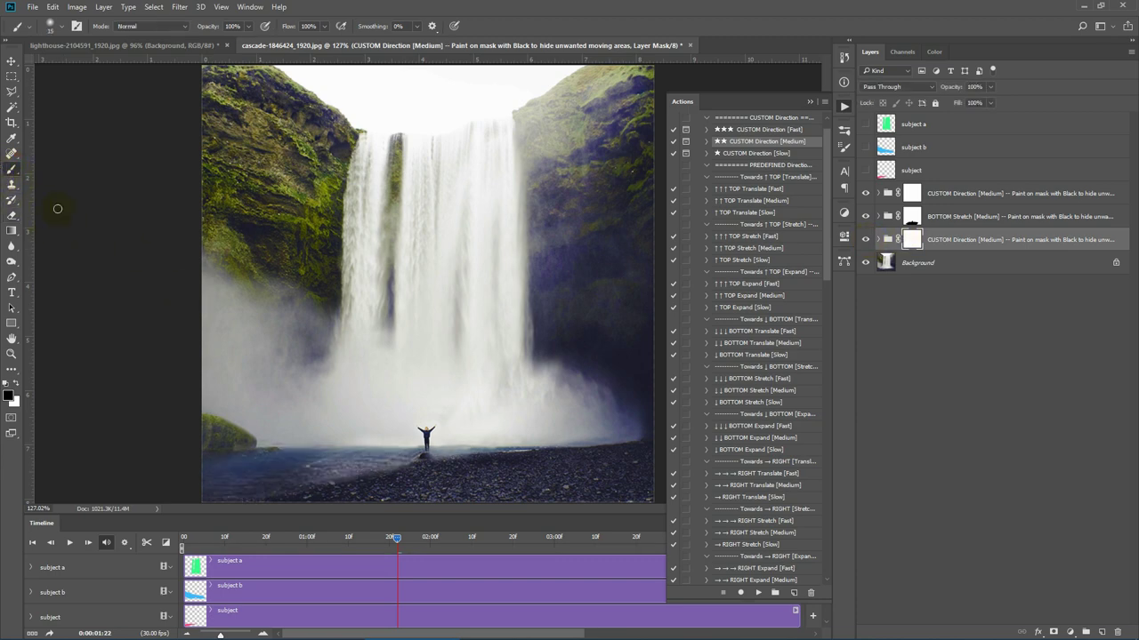
pyautogui.click(442, 394)
pyautogui.moveTo(426, 459); pyautogui.dragTo(473, 460)
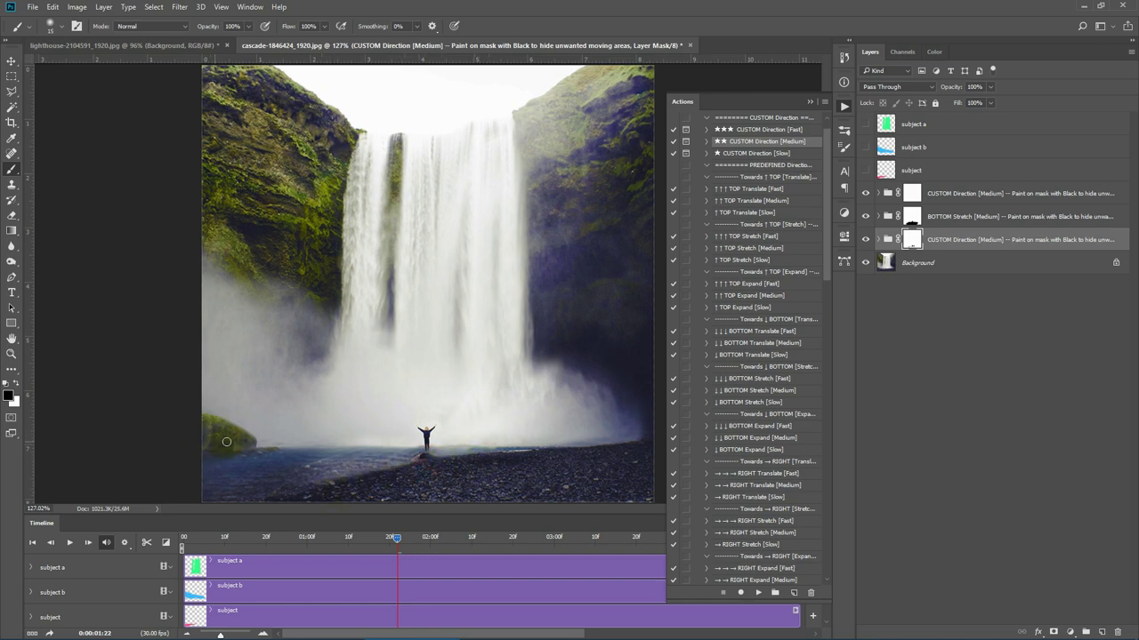
pyautogui.moveTo(226, 442)
pyautogui.mouseDown()
pyautogui.moveTo(287, 445)
pyautogui.moveTo(266, 458)
pyautogui.mouseUp()
# - Play back the masked animation and collapse the actions list for an unobstructed view of the image
pyautogui.click(70, 544)
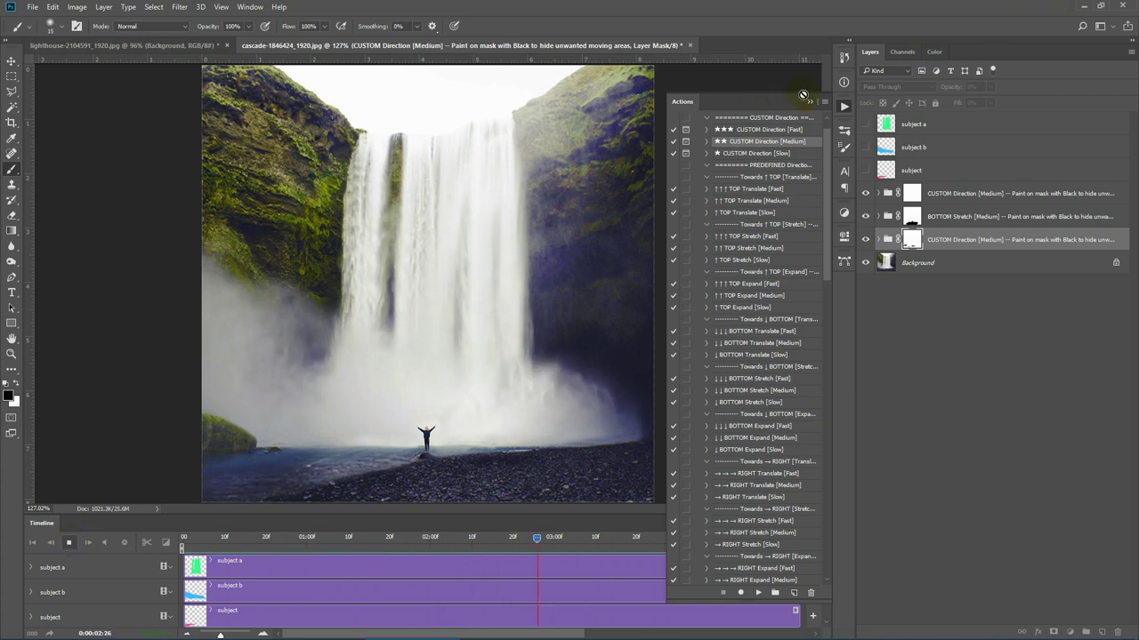
pyautogui.click(810, 102)
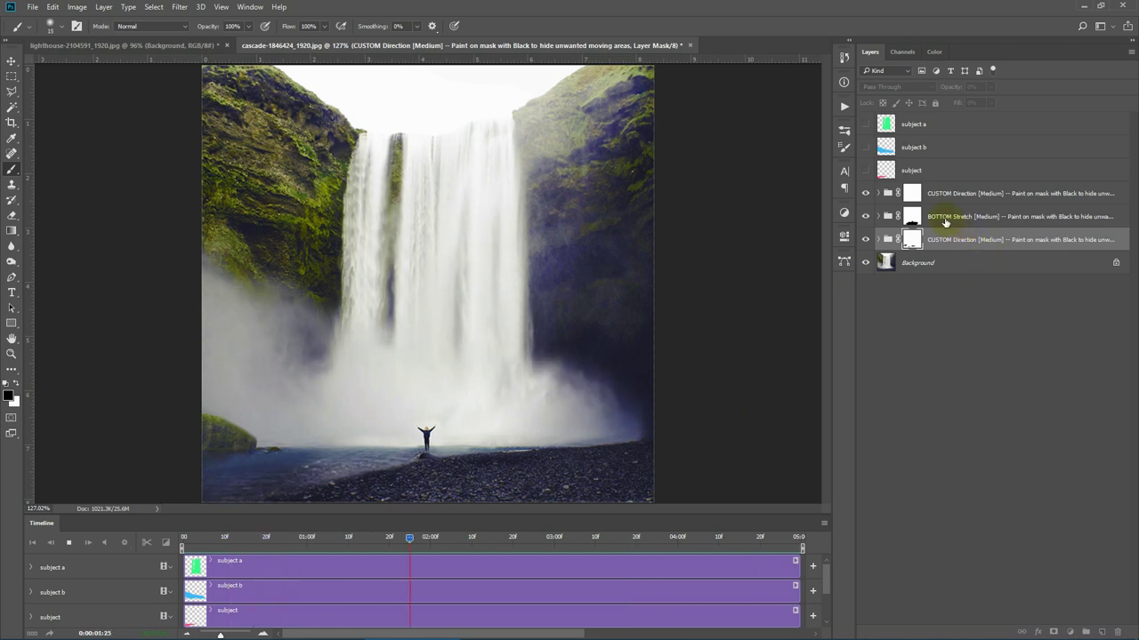
pyautogui.click(845, 105)
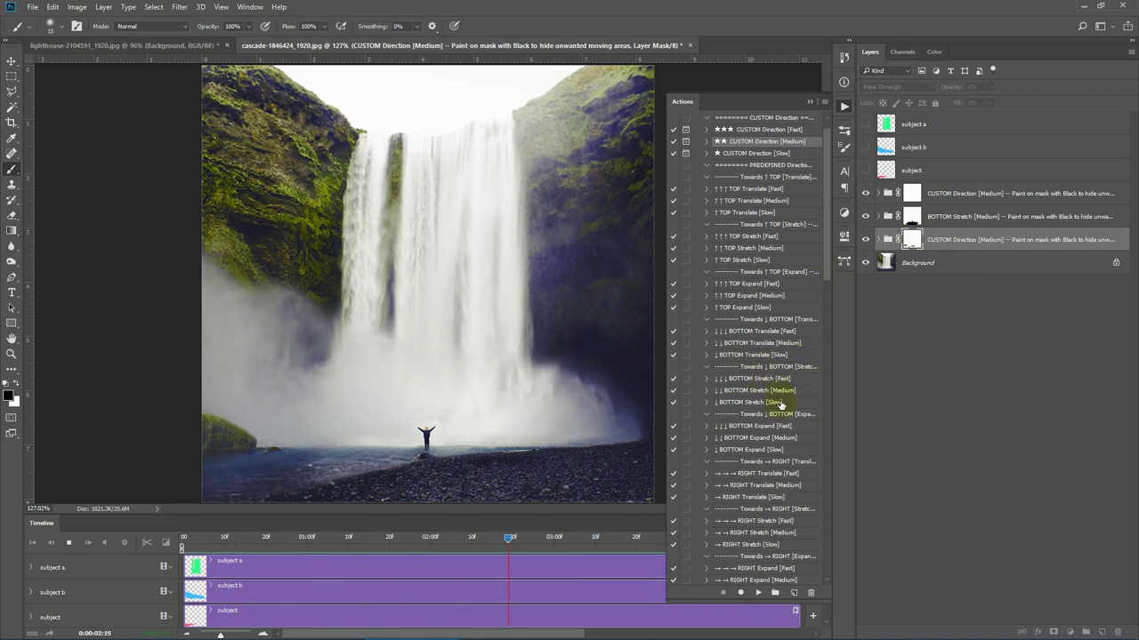
pyautogui.click(810, 102)
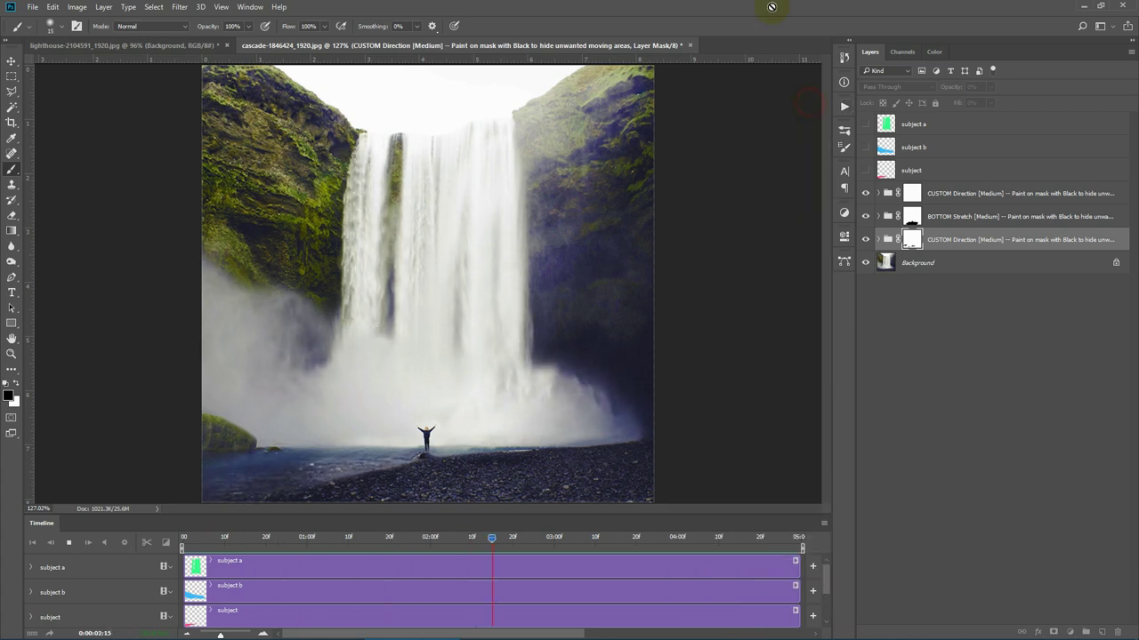